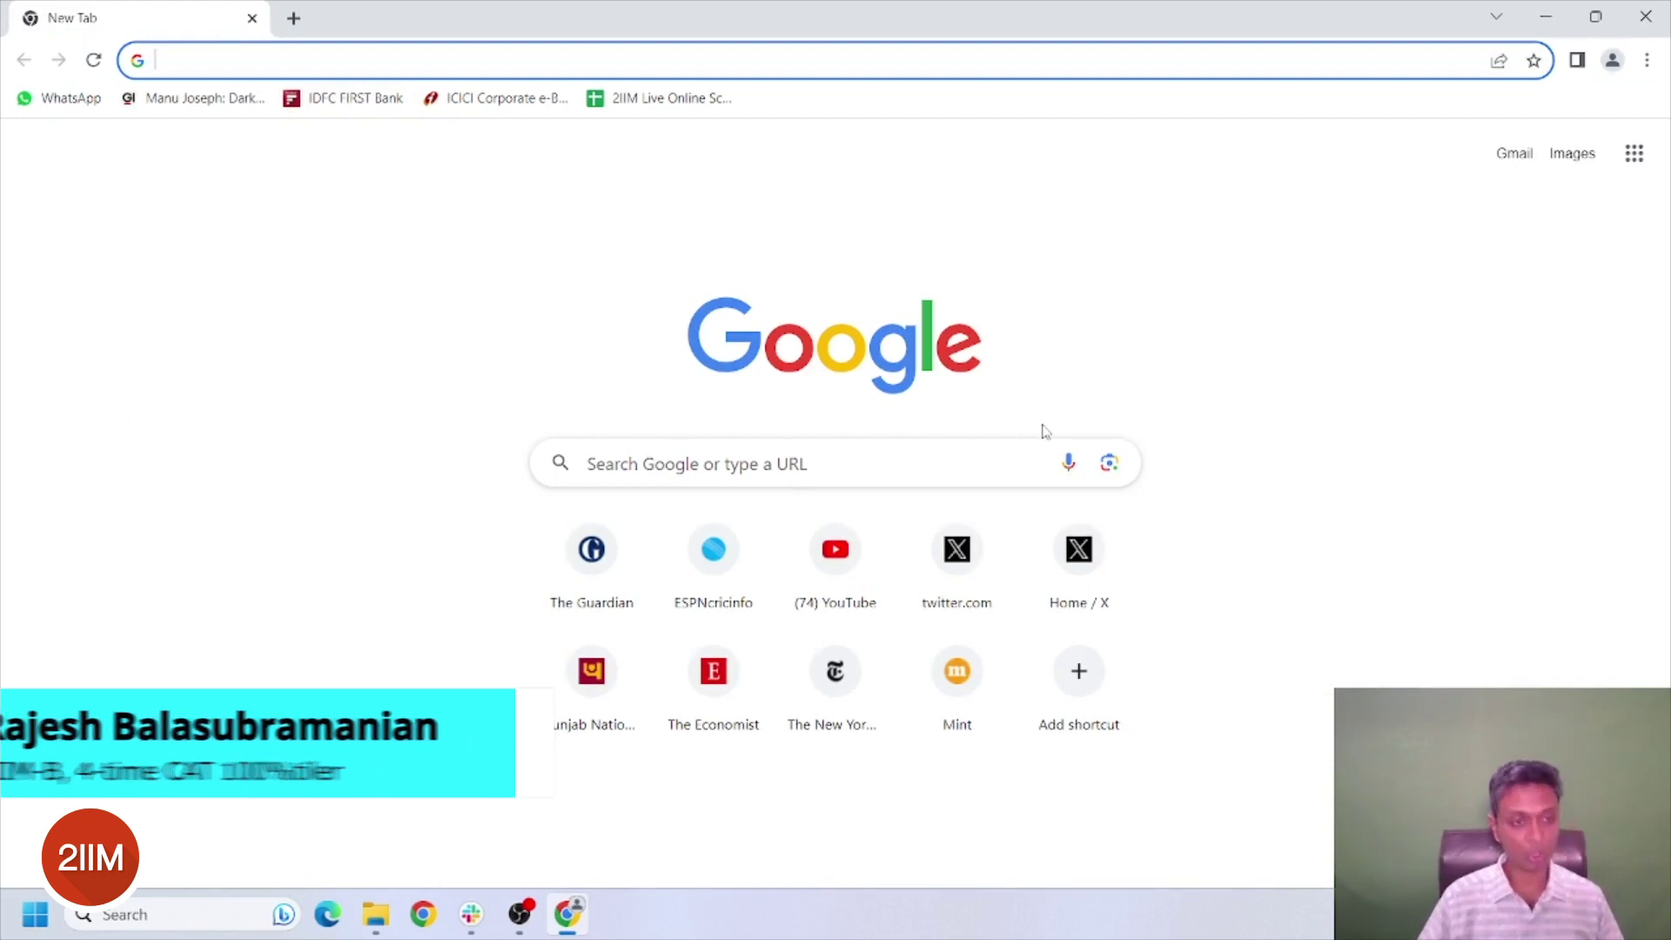
# Load iimcat.ac.in from the address bar and scroll down to the New Candidate Registration panel
pyautogui.write('iimcat.ac.in')
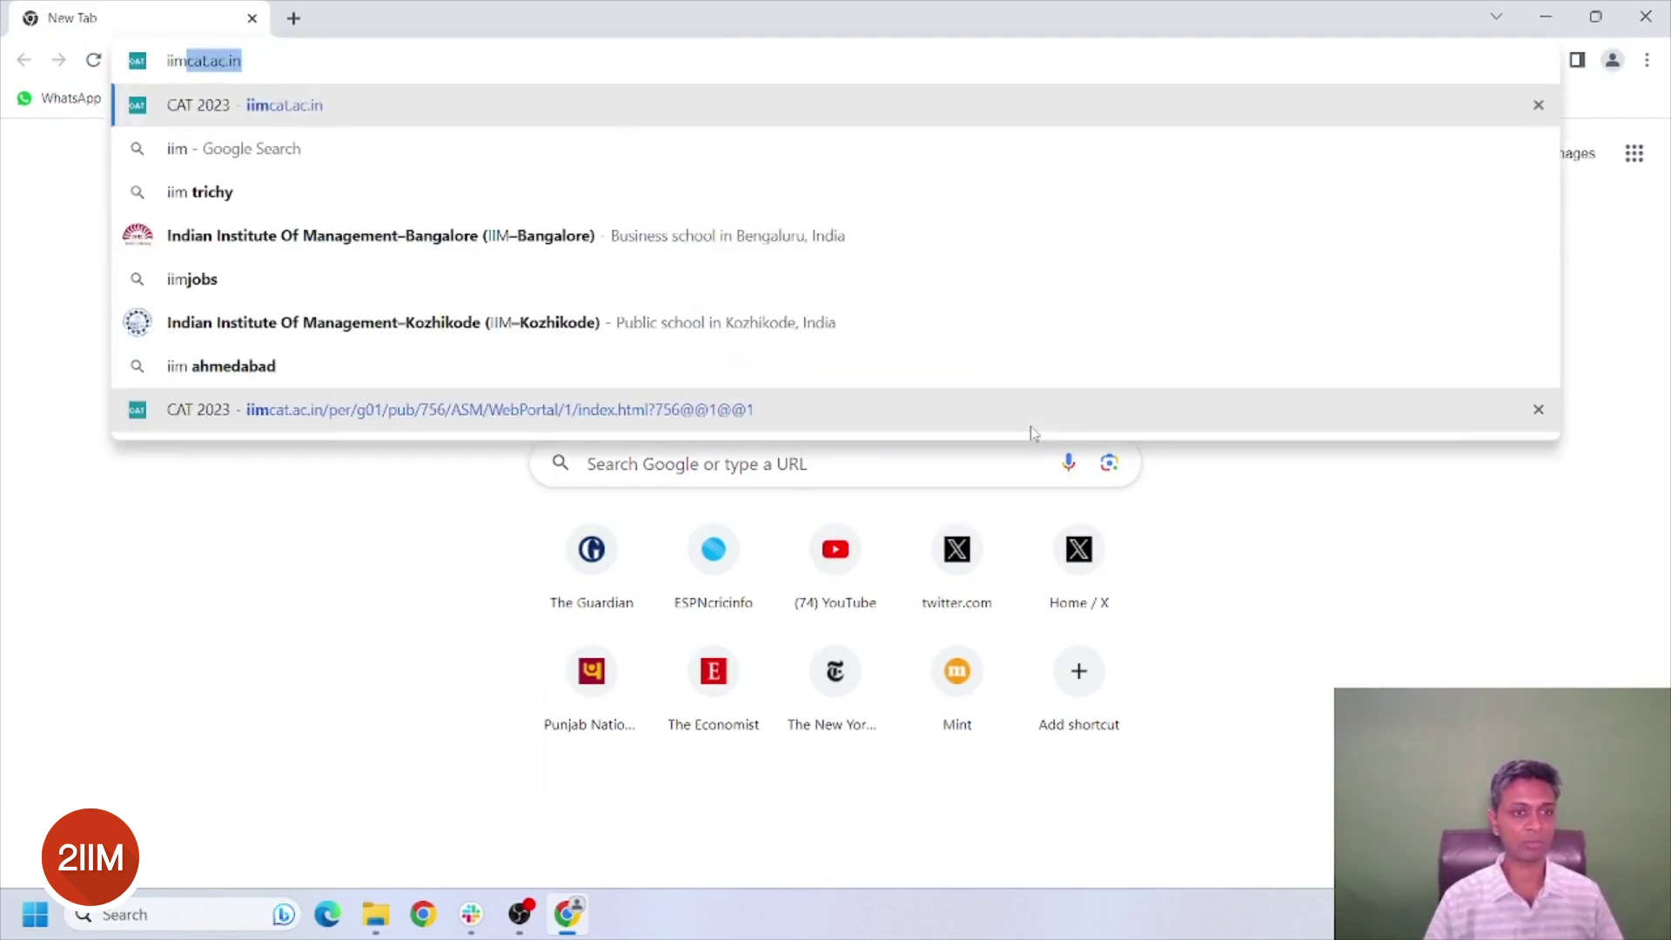
pyautogui.press('Return')
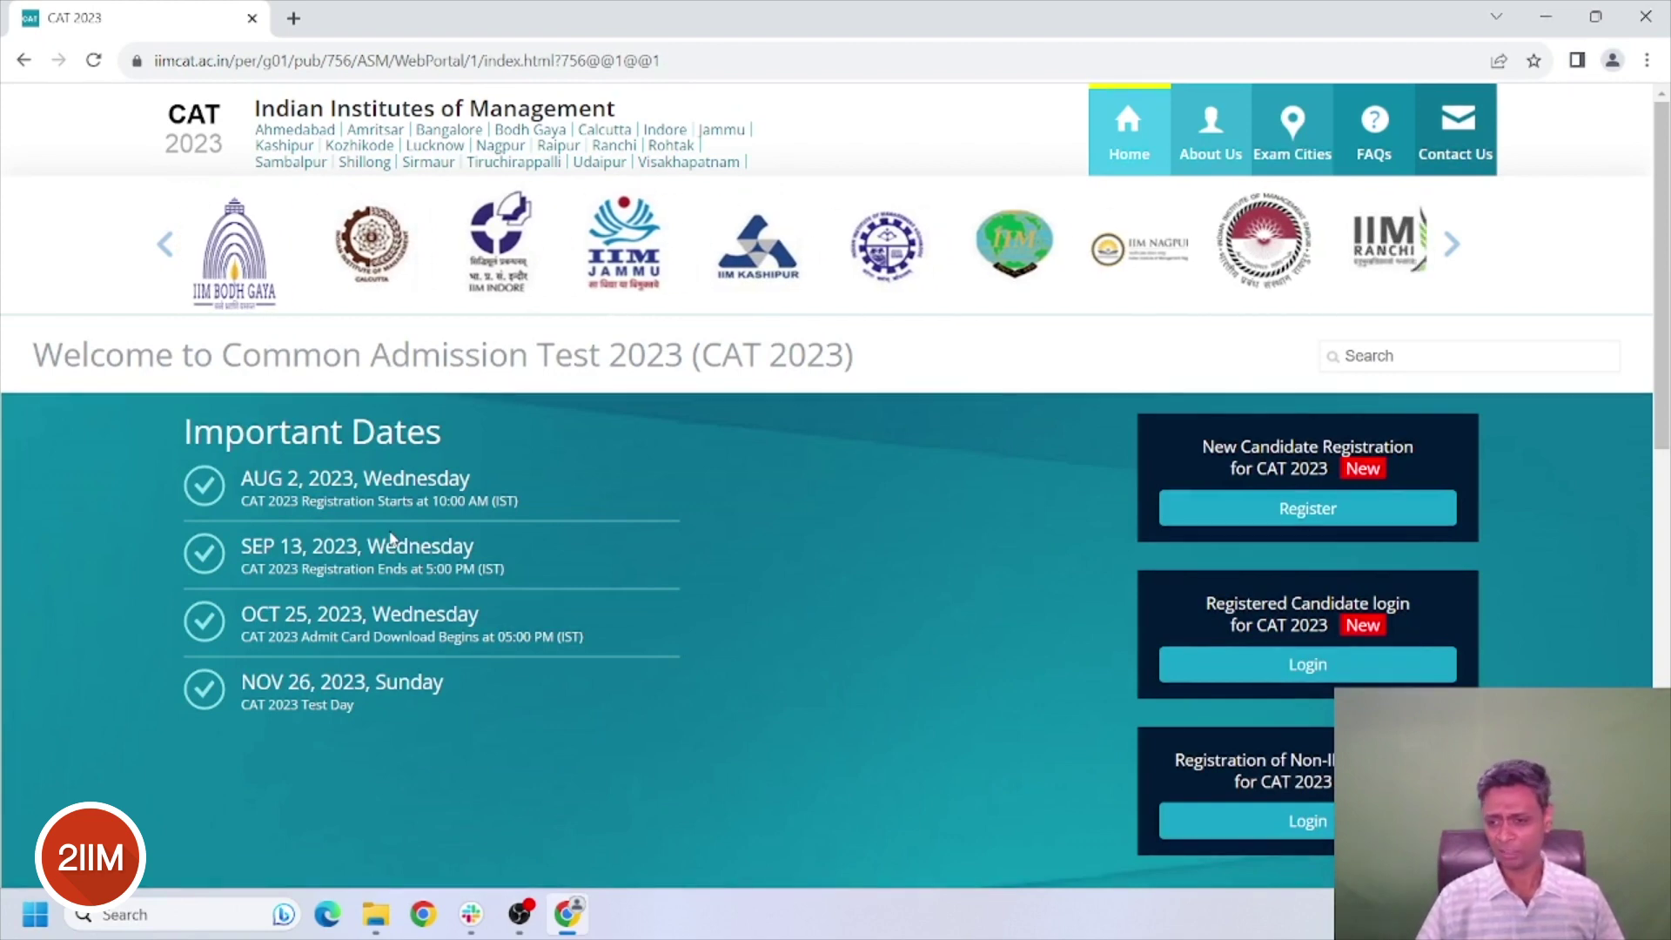
pyautogui.scroll(-2, 1010, 500)
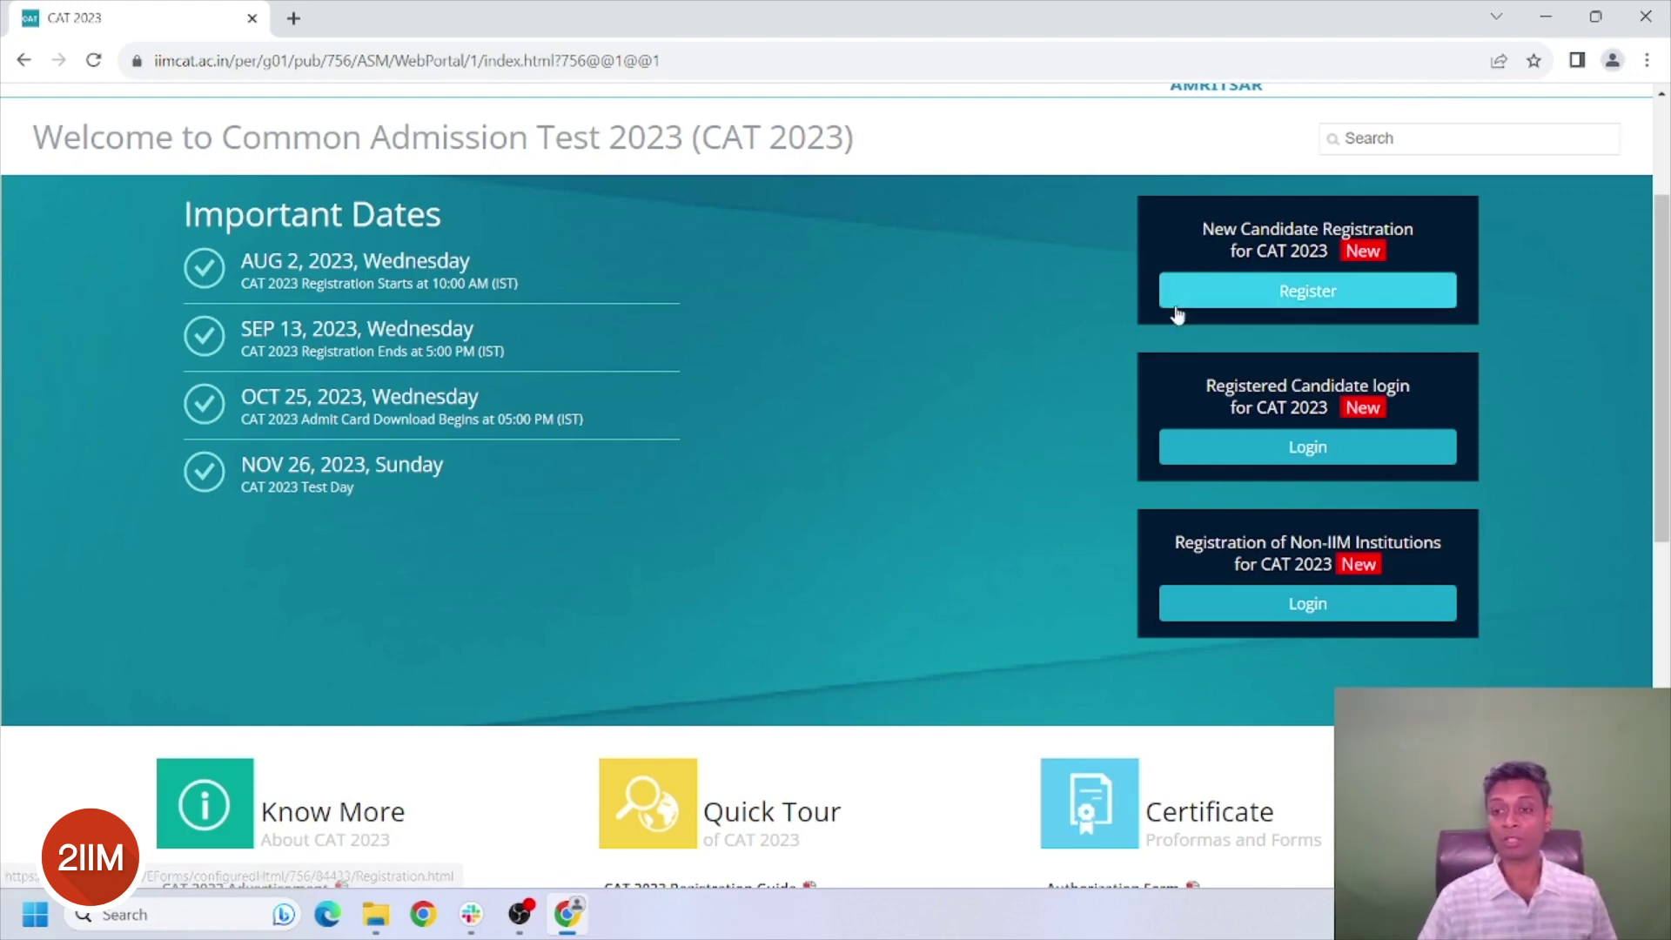
# Start a new registration, close the Instructions notice, agree to the Privacy Notice and reach the form
pyautogui.click(1320, 295)
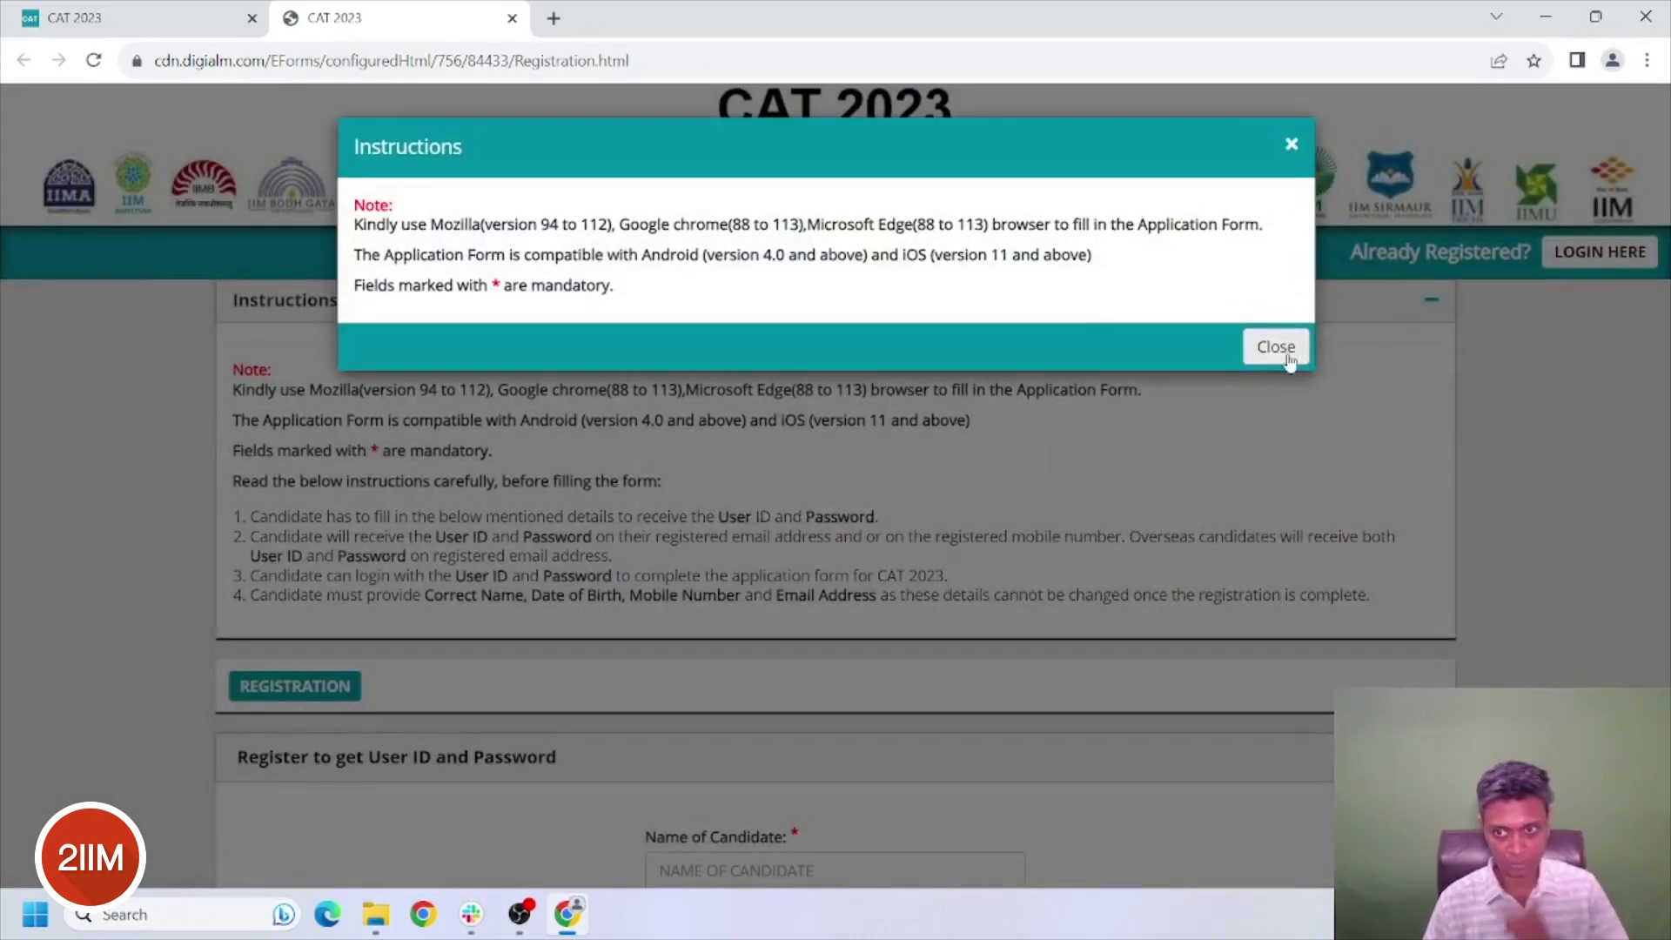
pyautogui.click(1253, 355)
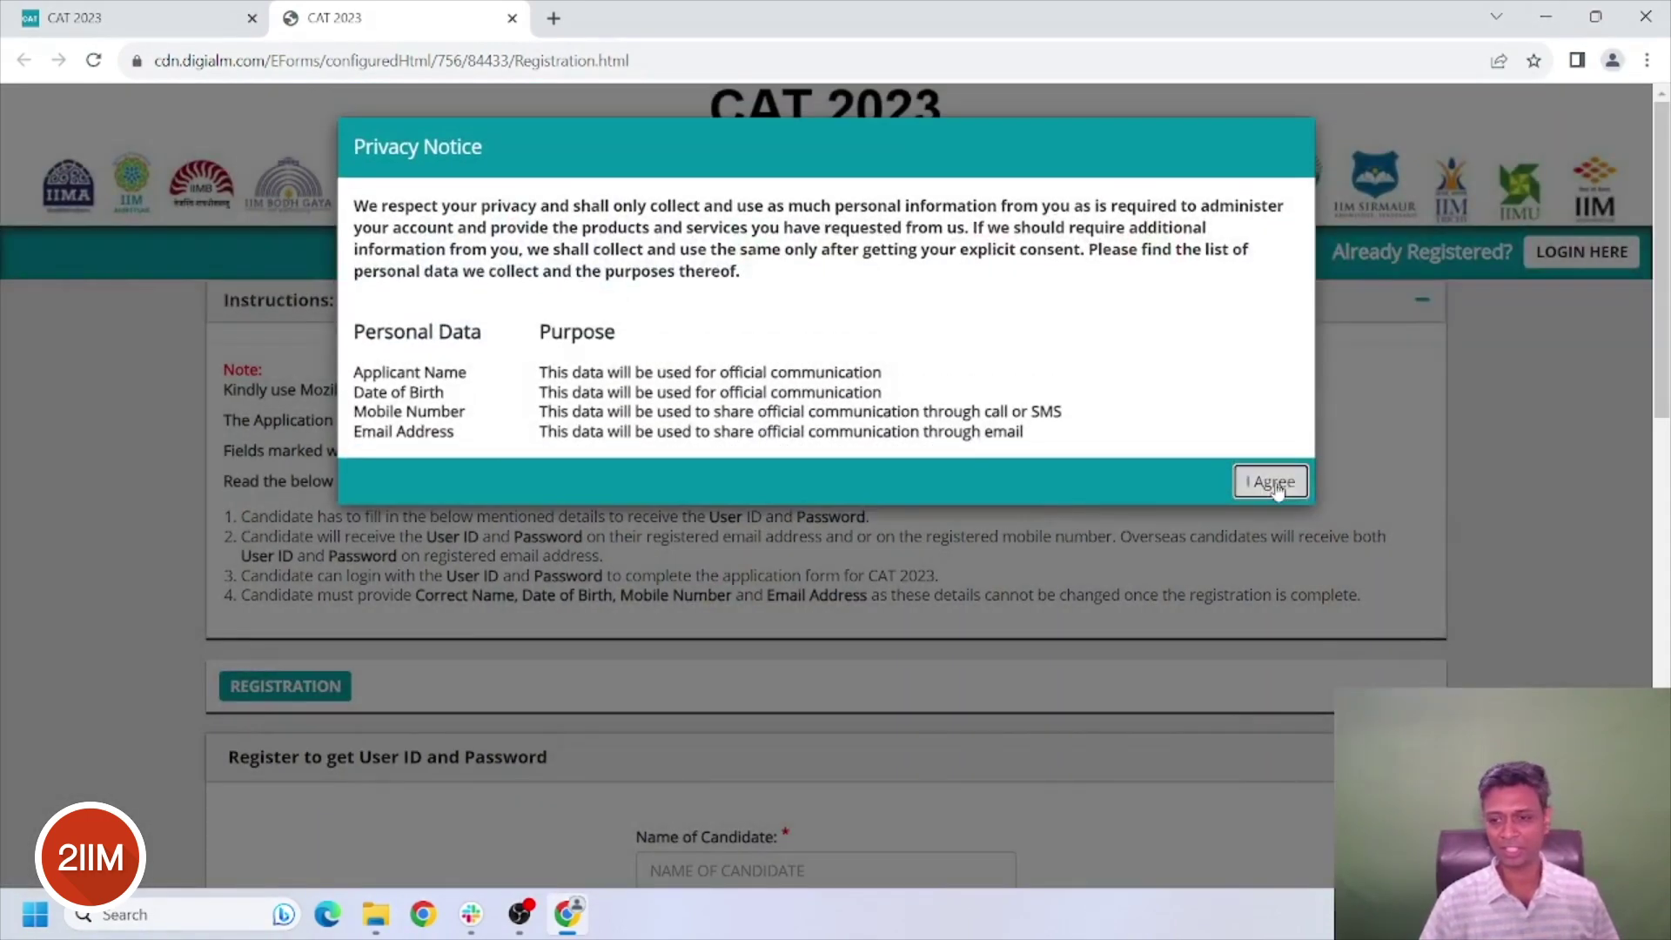
pyautogui.click(1269, 481)
pyautogui.scroll(-1, 999, 531)
pyautogui.scroll(-5, 999, 530)
# Enter the candidate's full name, correcting the surname to an initial prefix
pyautogui.click(688, 433)
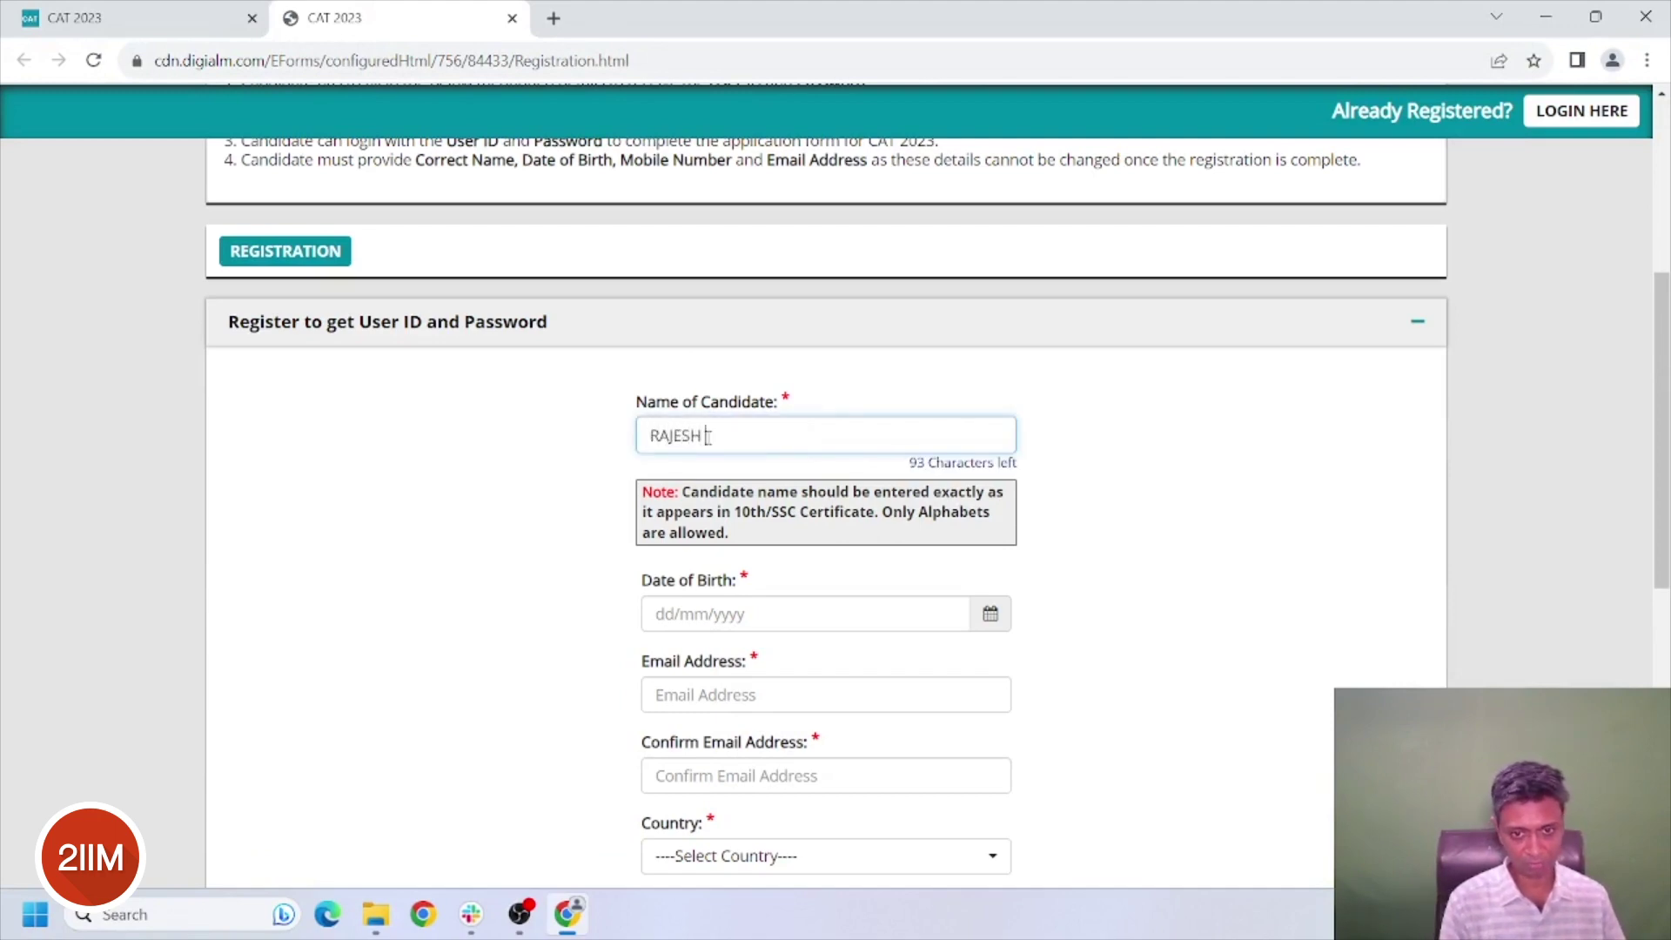
pyautogui.doubleClick(707, 435)
pyautogui.press('BackSpace')
pyautogui.press('Home')
pyautogui.write('B.')
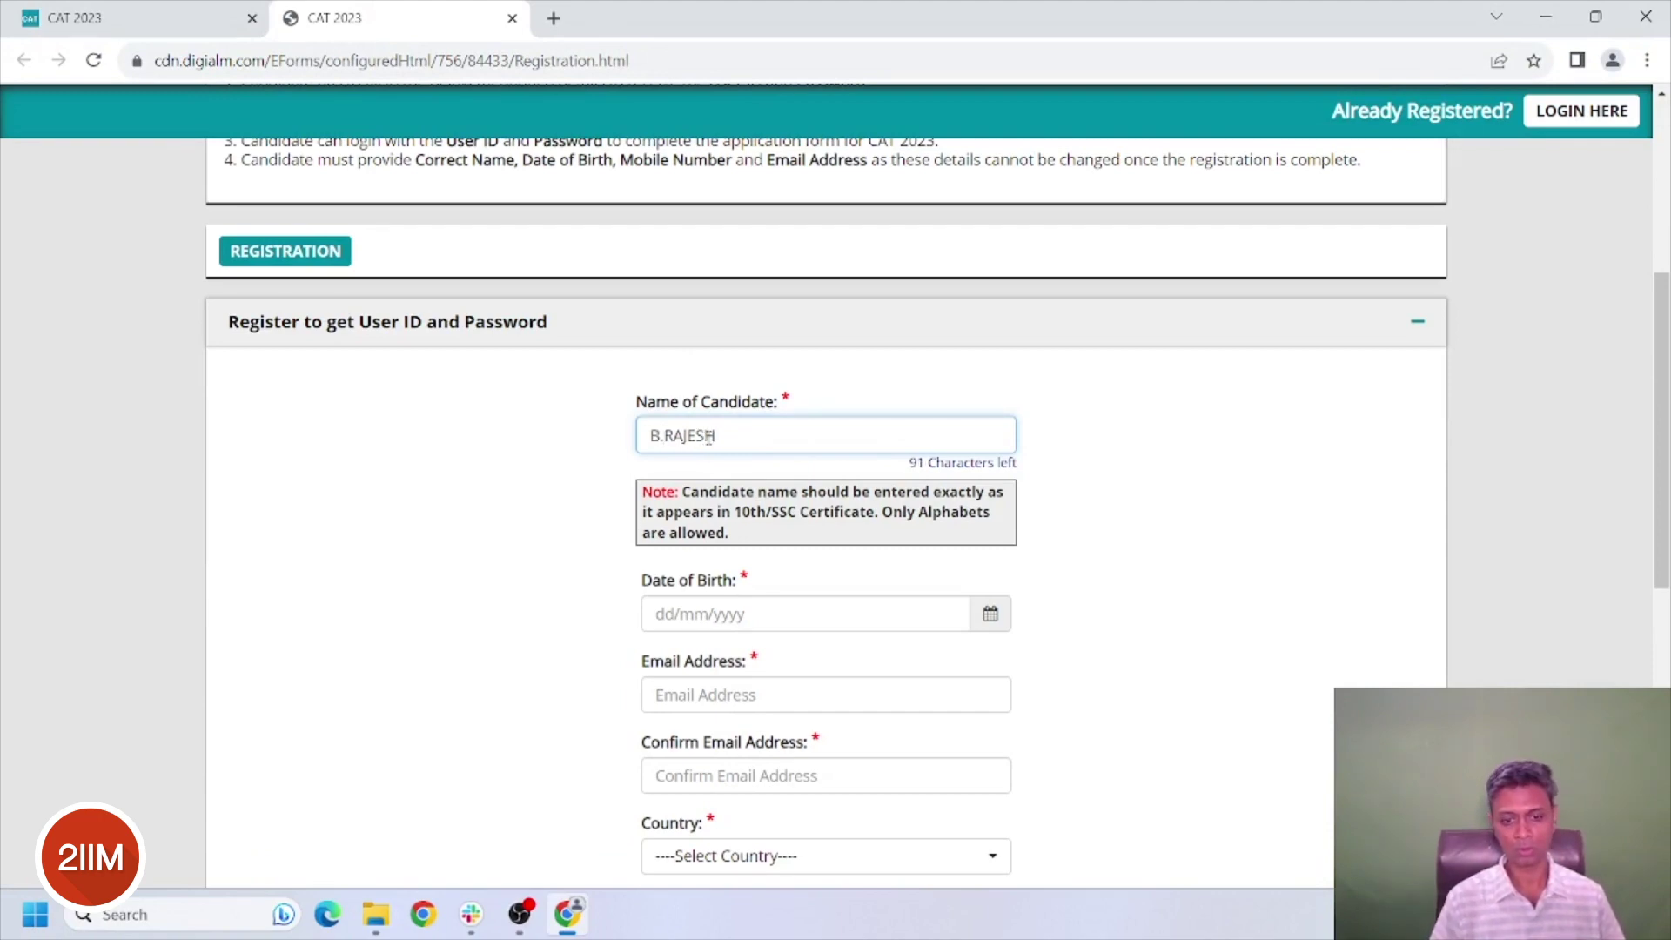
# Pick the candidate's date of birth from the calendar
pyautogui.click(989, 614)
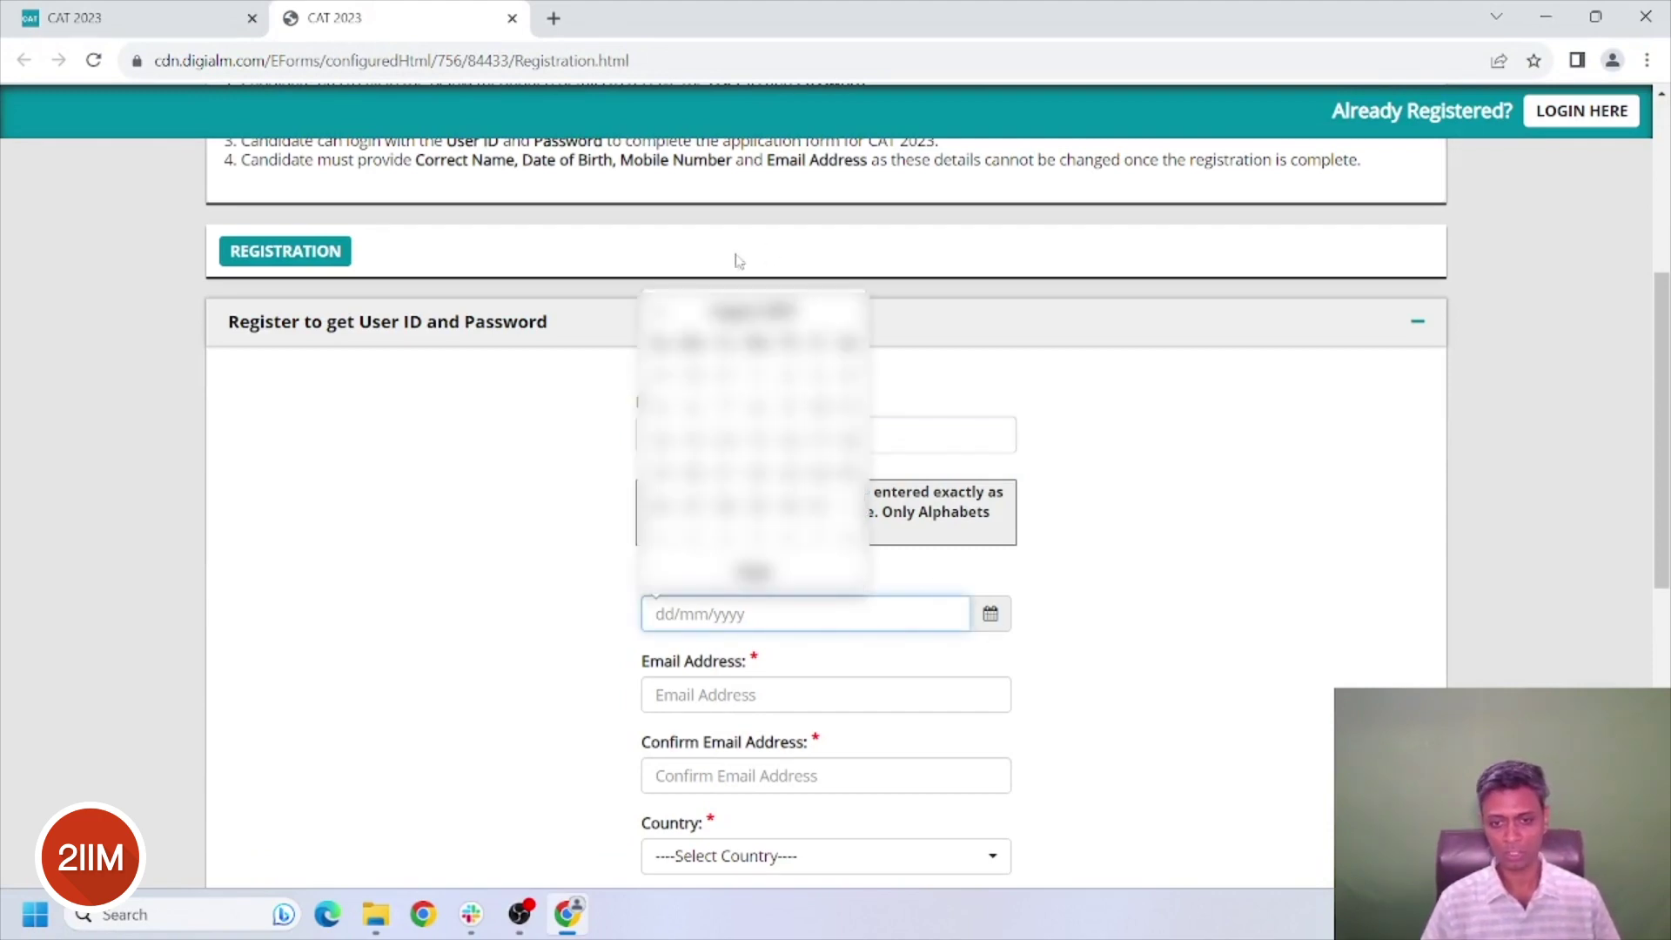
pyautogui.click(750, 312)
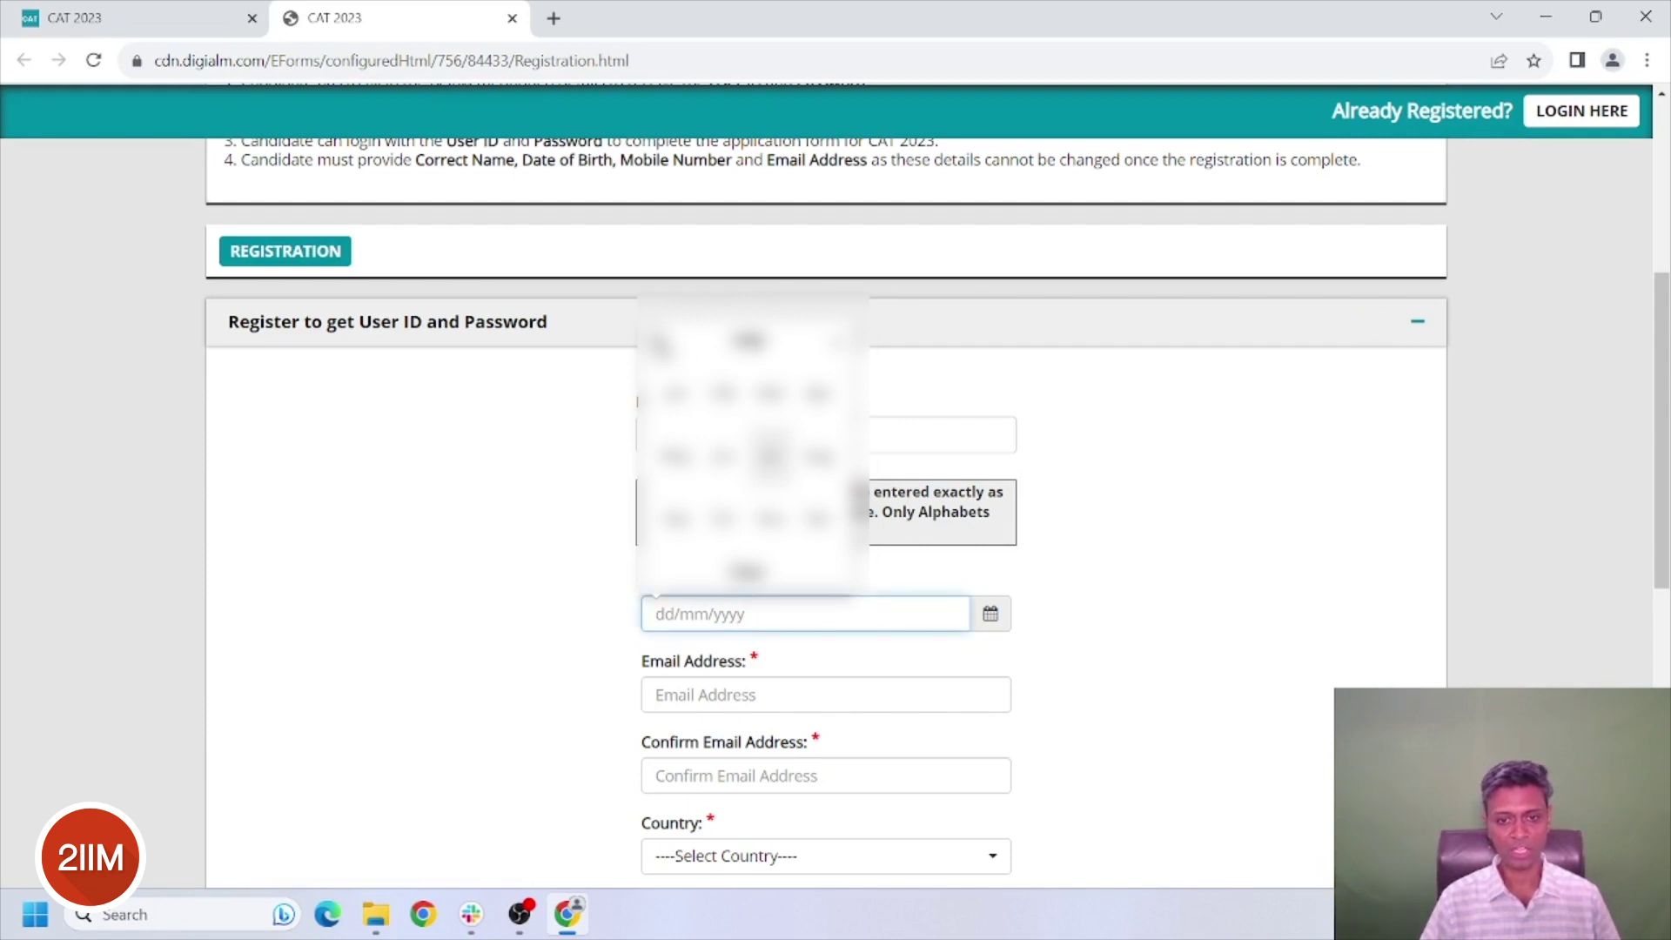
pyautogui.click(676, 455)
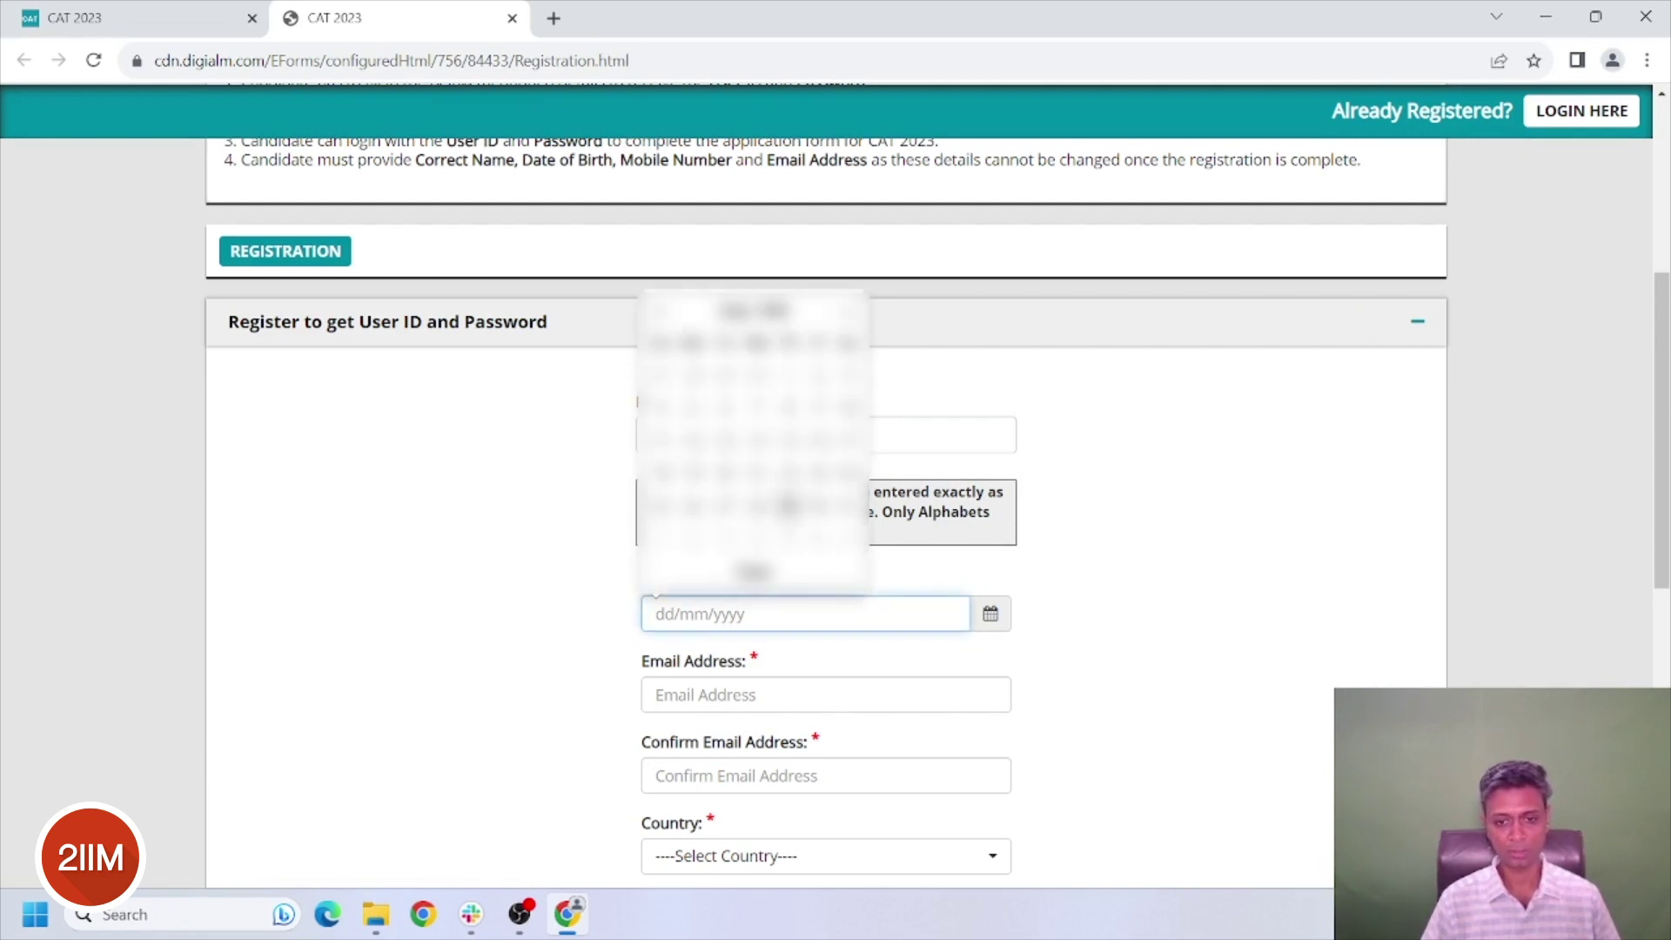
pyautogui.click(788, 506)
# Enter the candidate's e-mail address and its confirmation
pyautogui.scroll(-3, 750, 525)
pyautogui.click(735, 477)
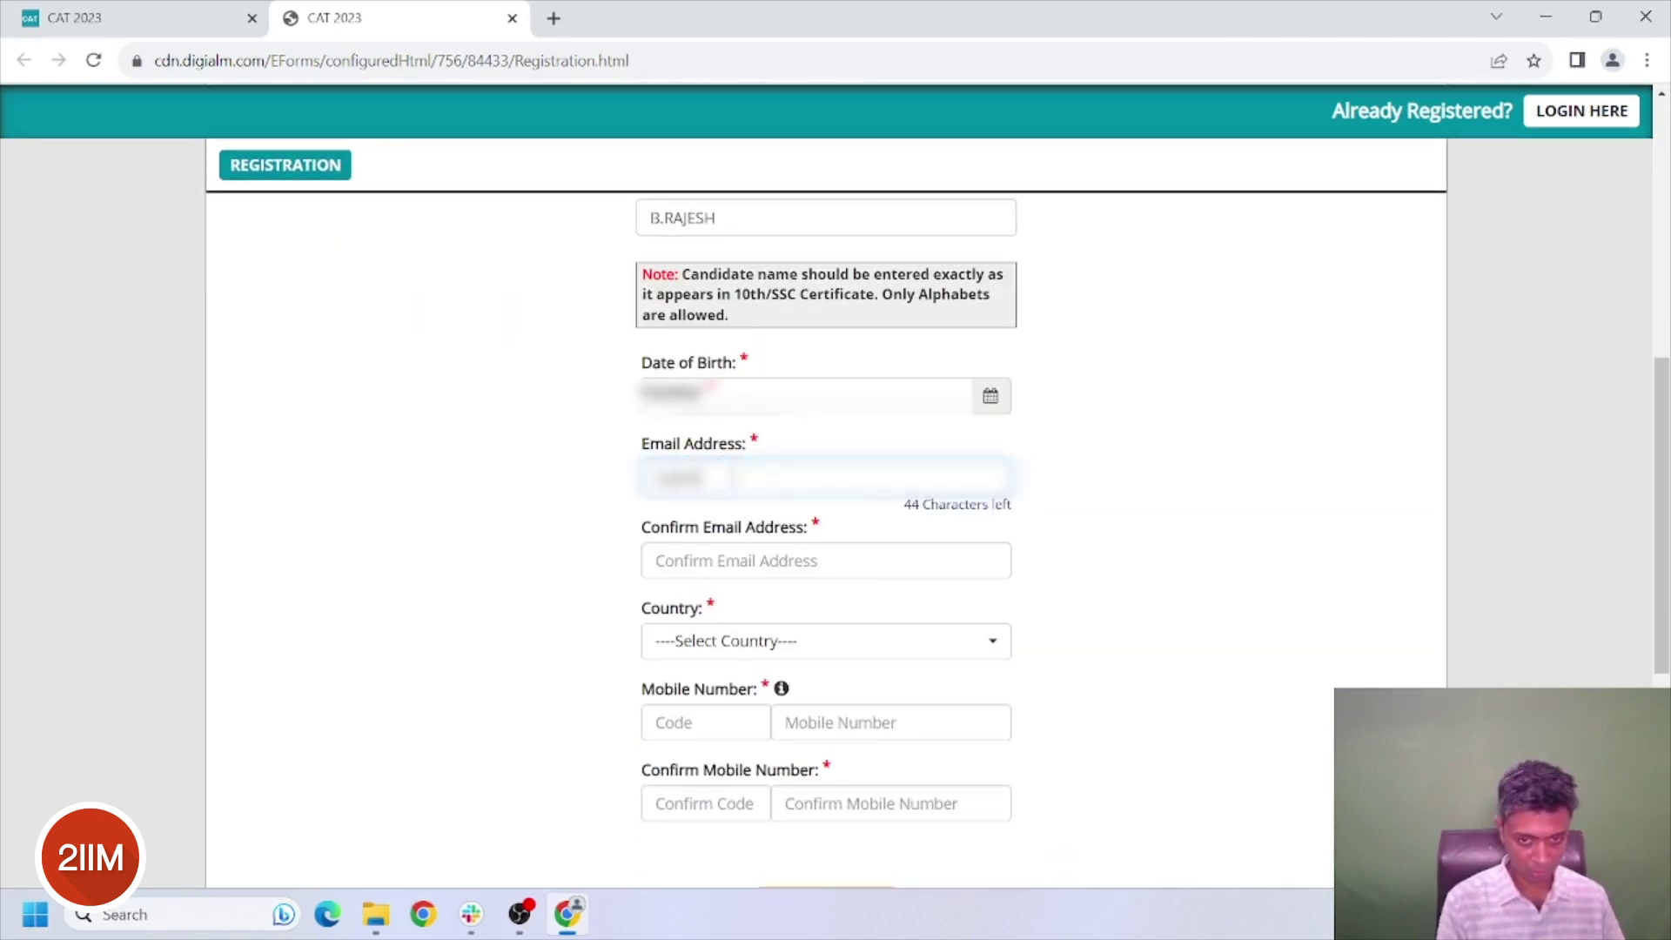
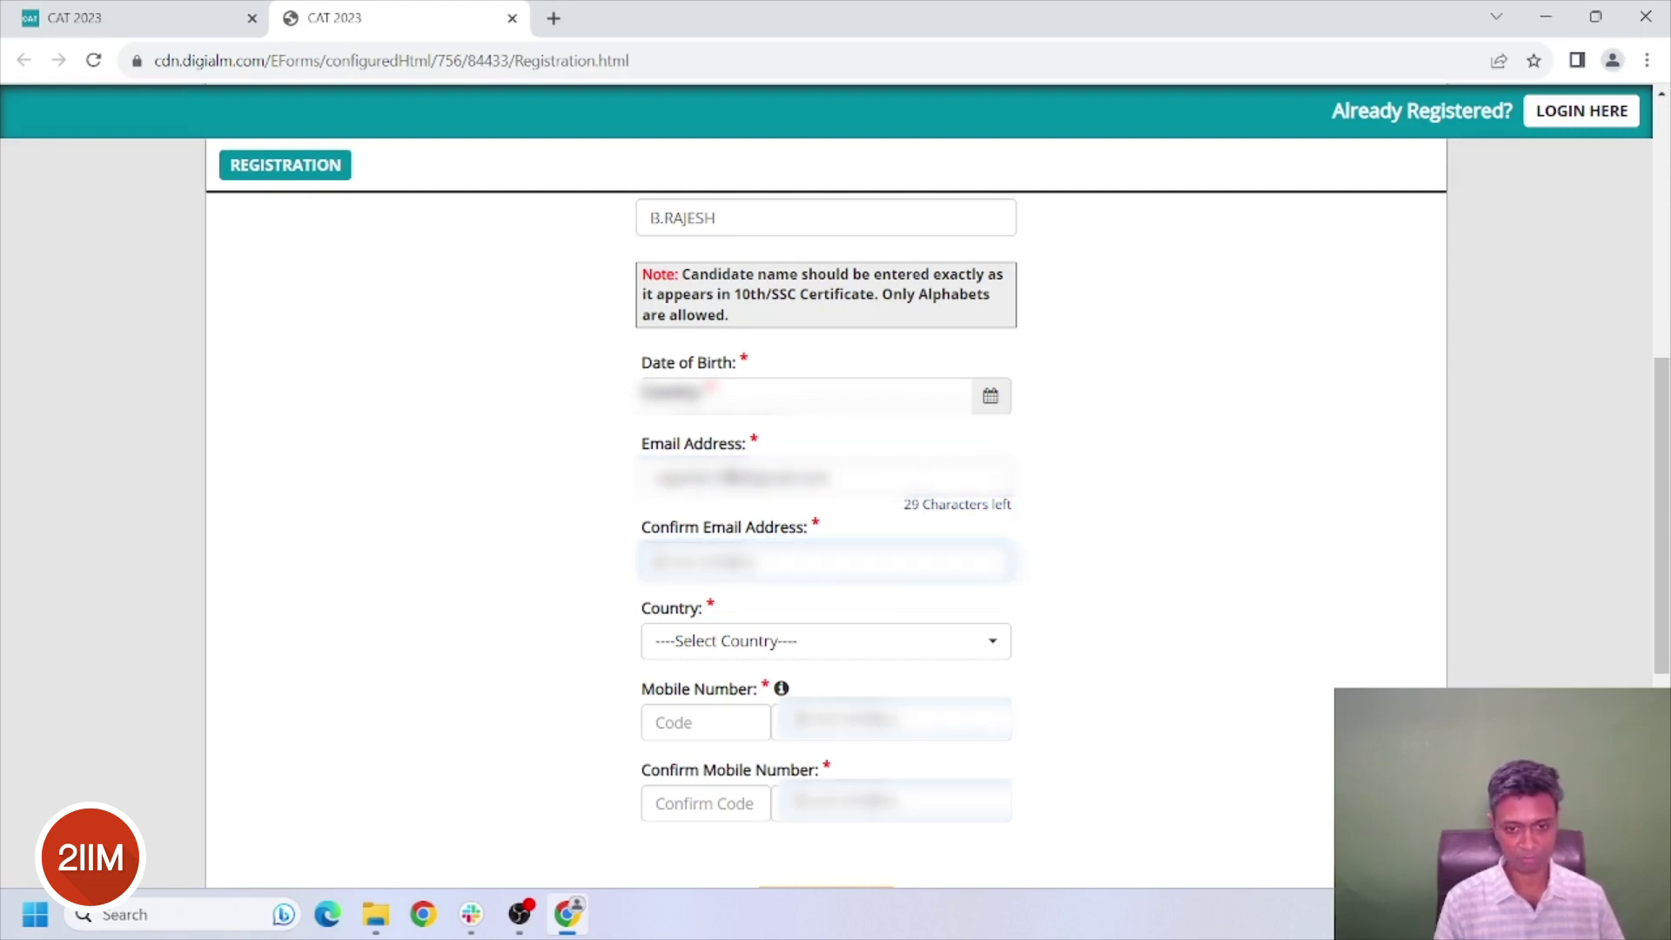
pyautogui.press('Tab')
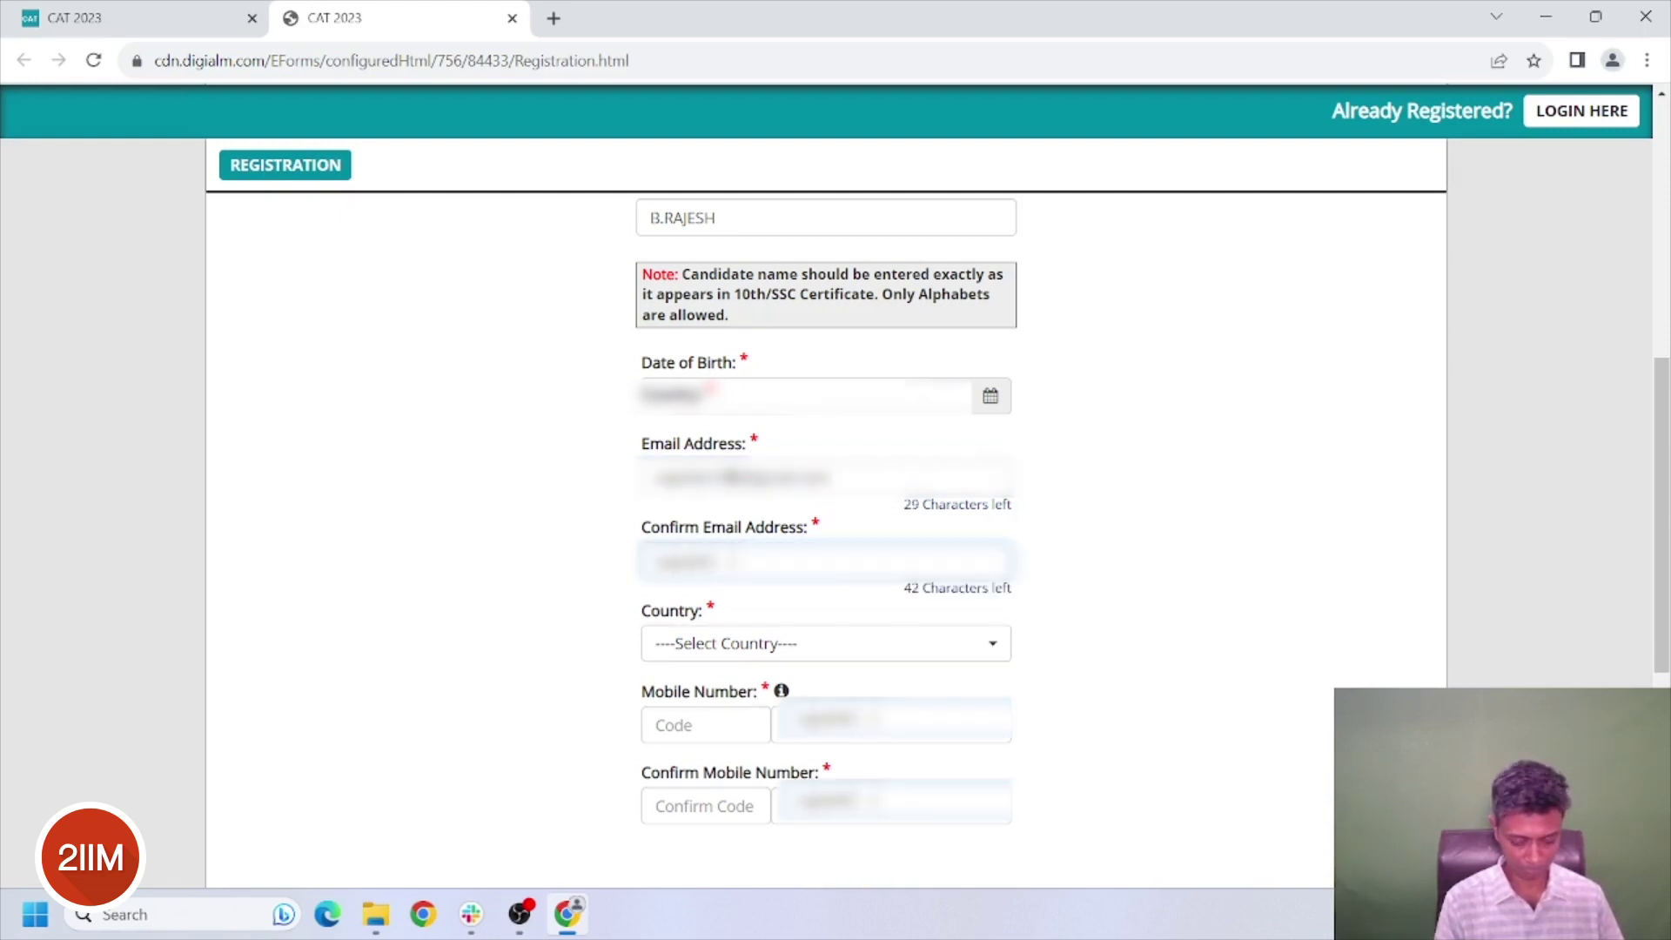
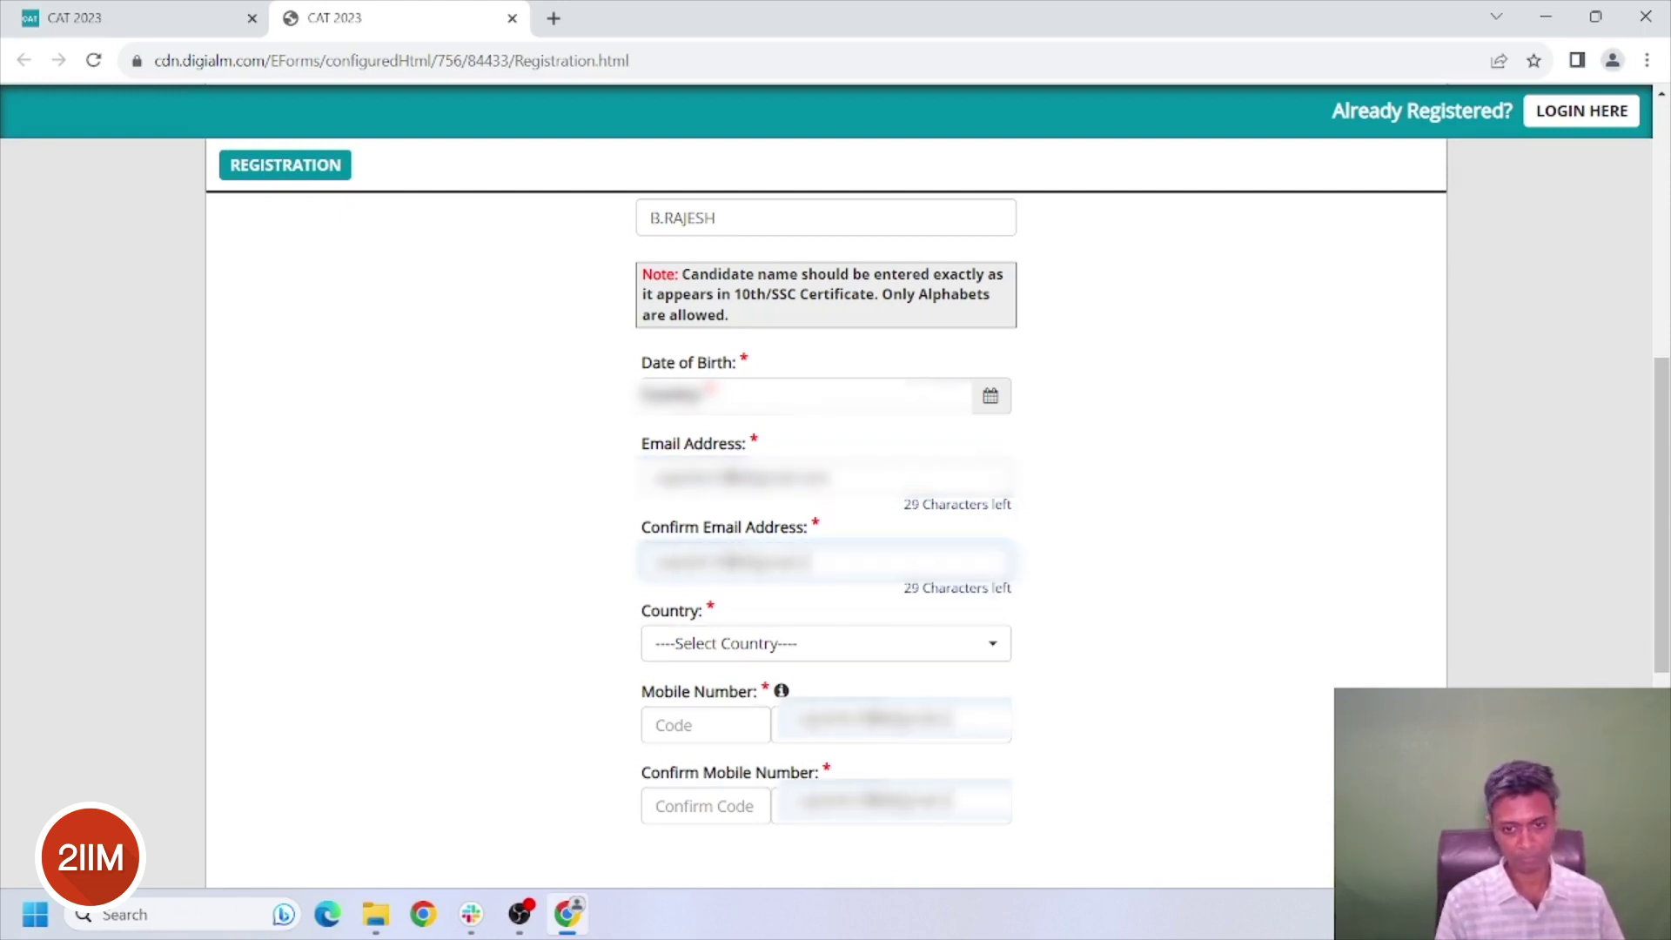
# Choose India as the country and enter the mobile number and its confirmation
pyautogui.press('Tab')
pyautogui.press('Down')
pyautogui.press('Down')
pyautogui.press('Return')
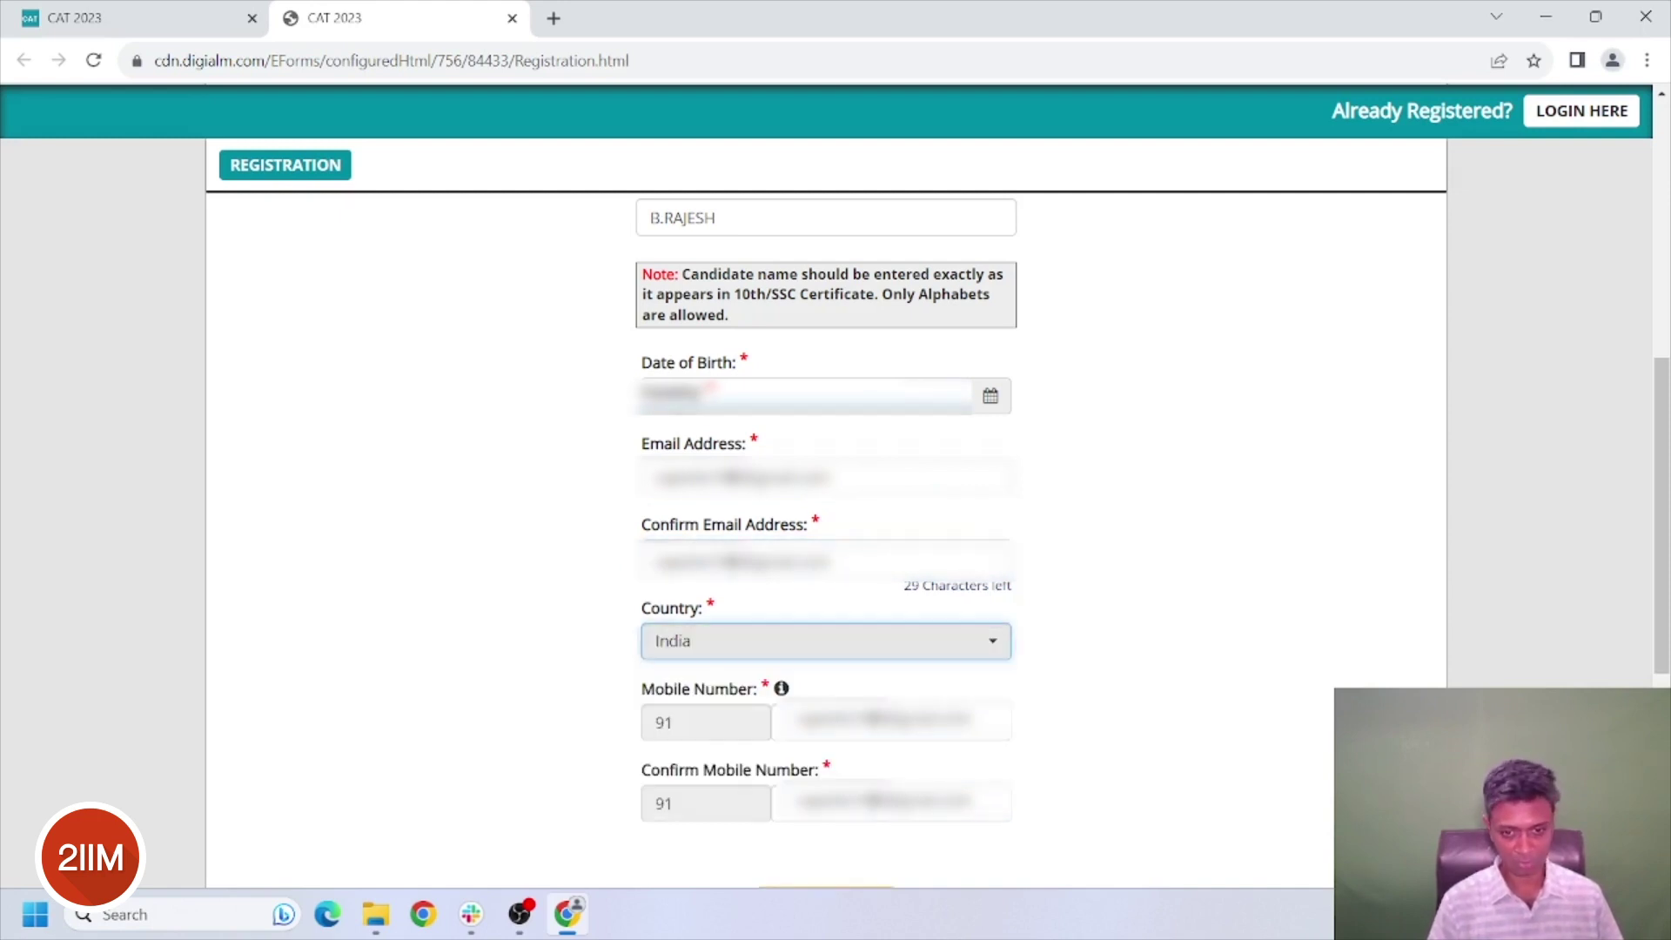
pyautogui.press('Tab')
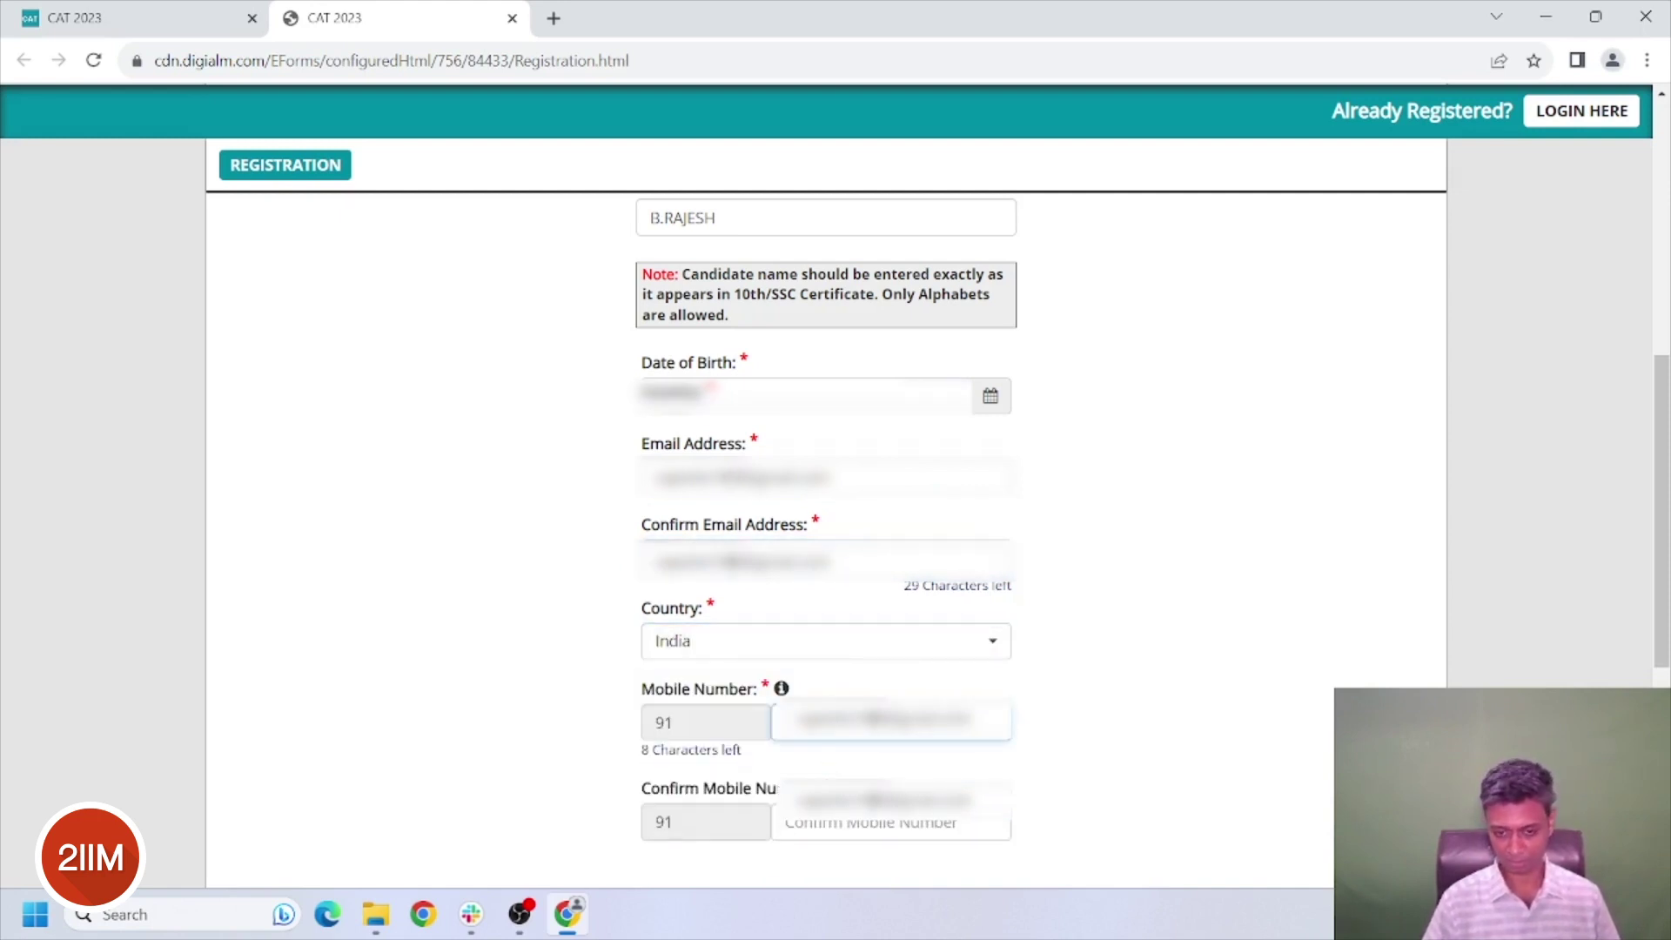
pyautogui.press('Tab')
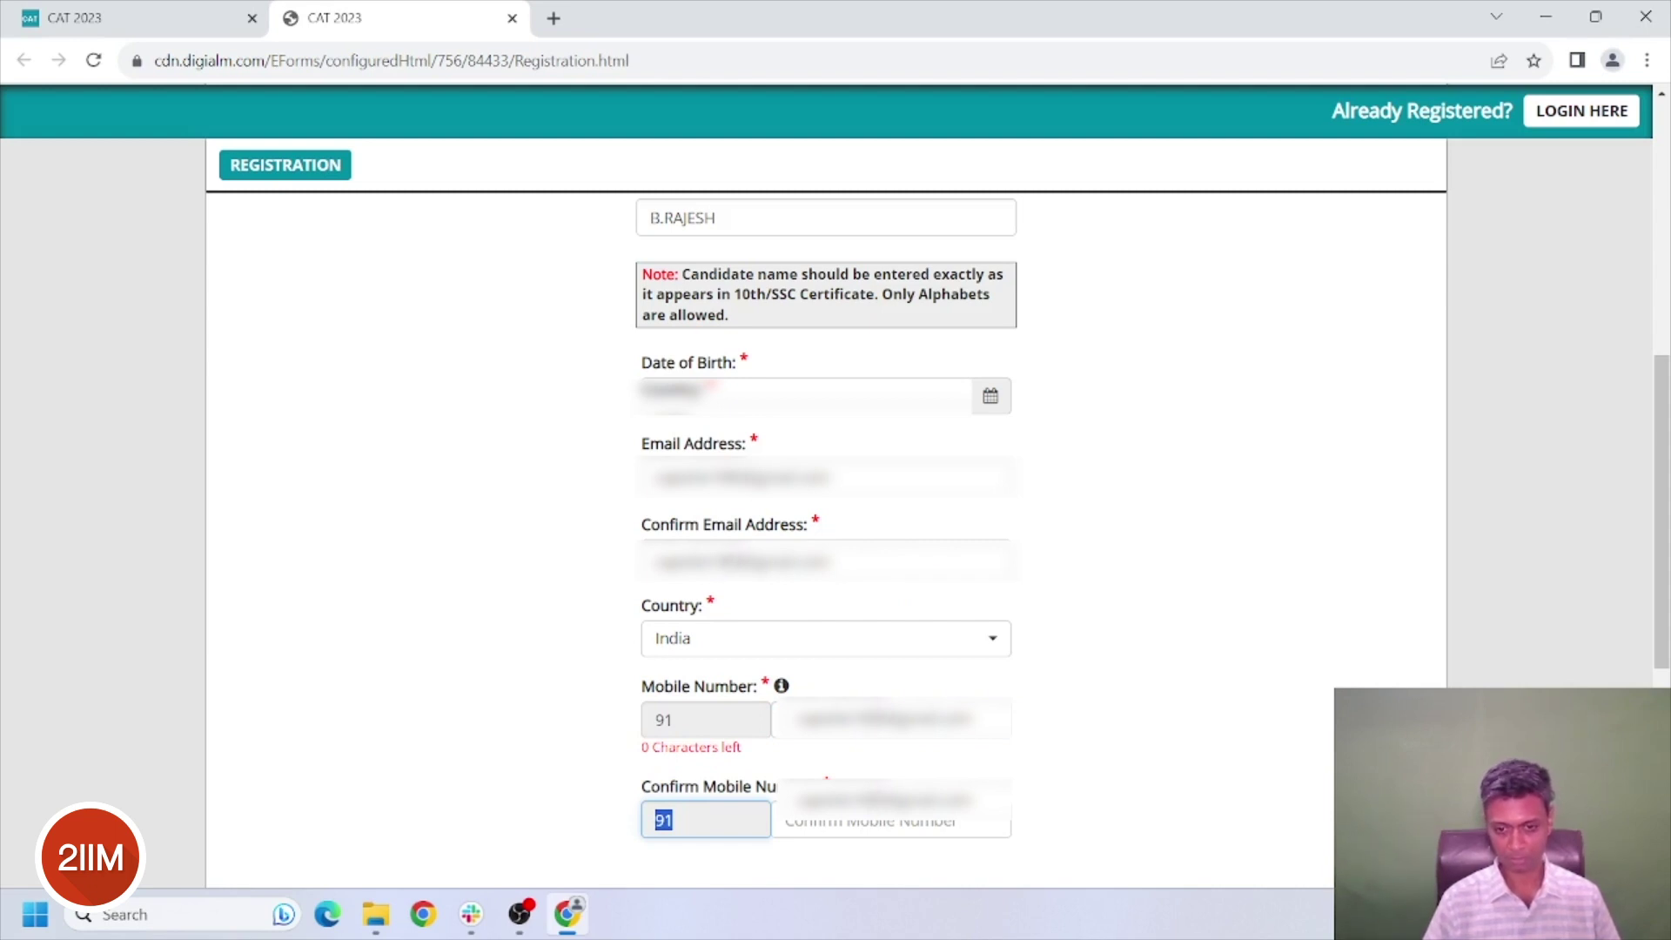
pyautogui.click(890, 720)
pyautogui.click(890, 801)
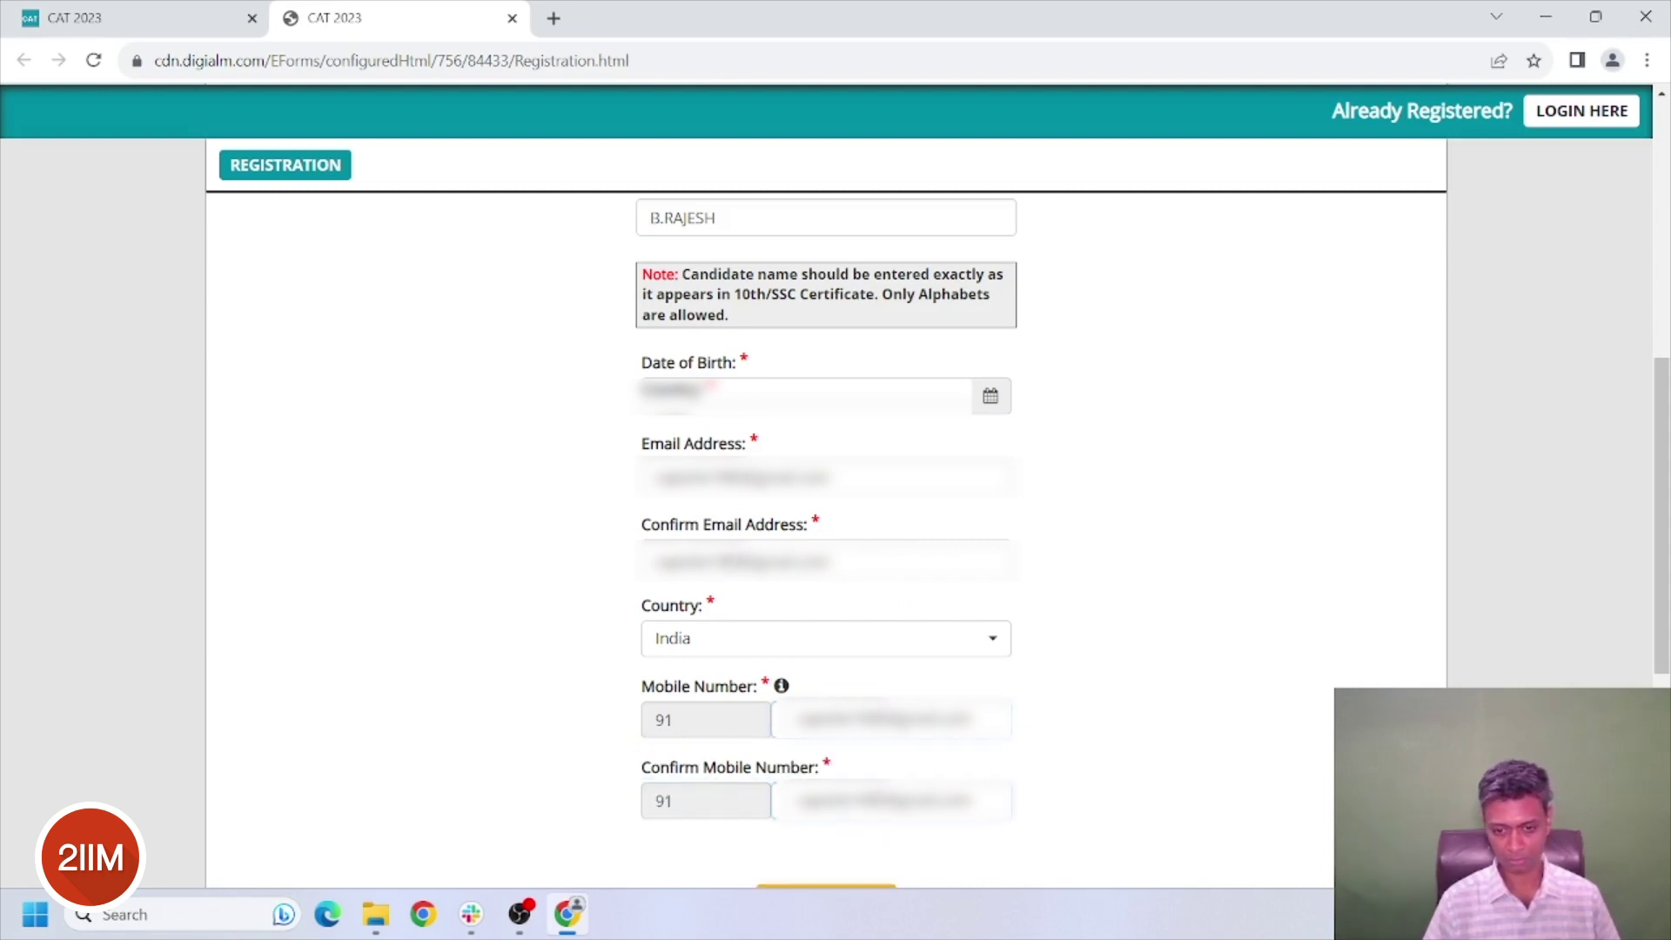
pyautogui.write('984')
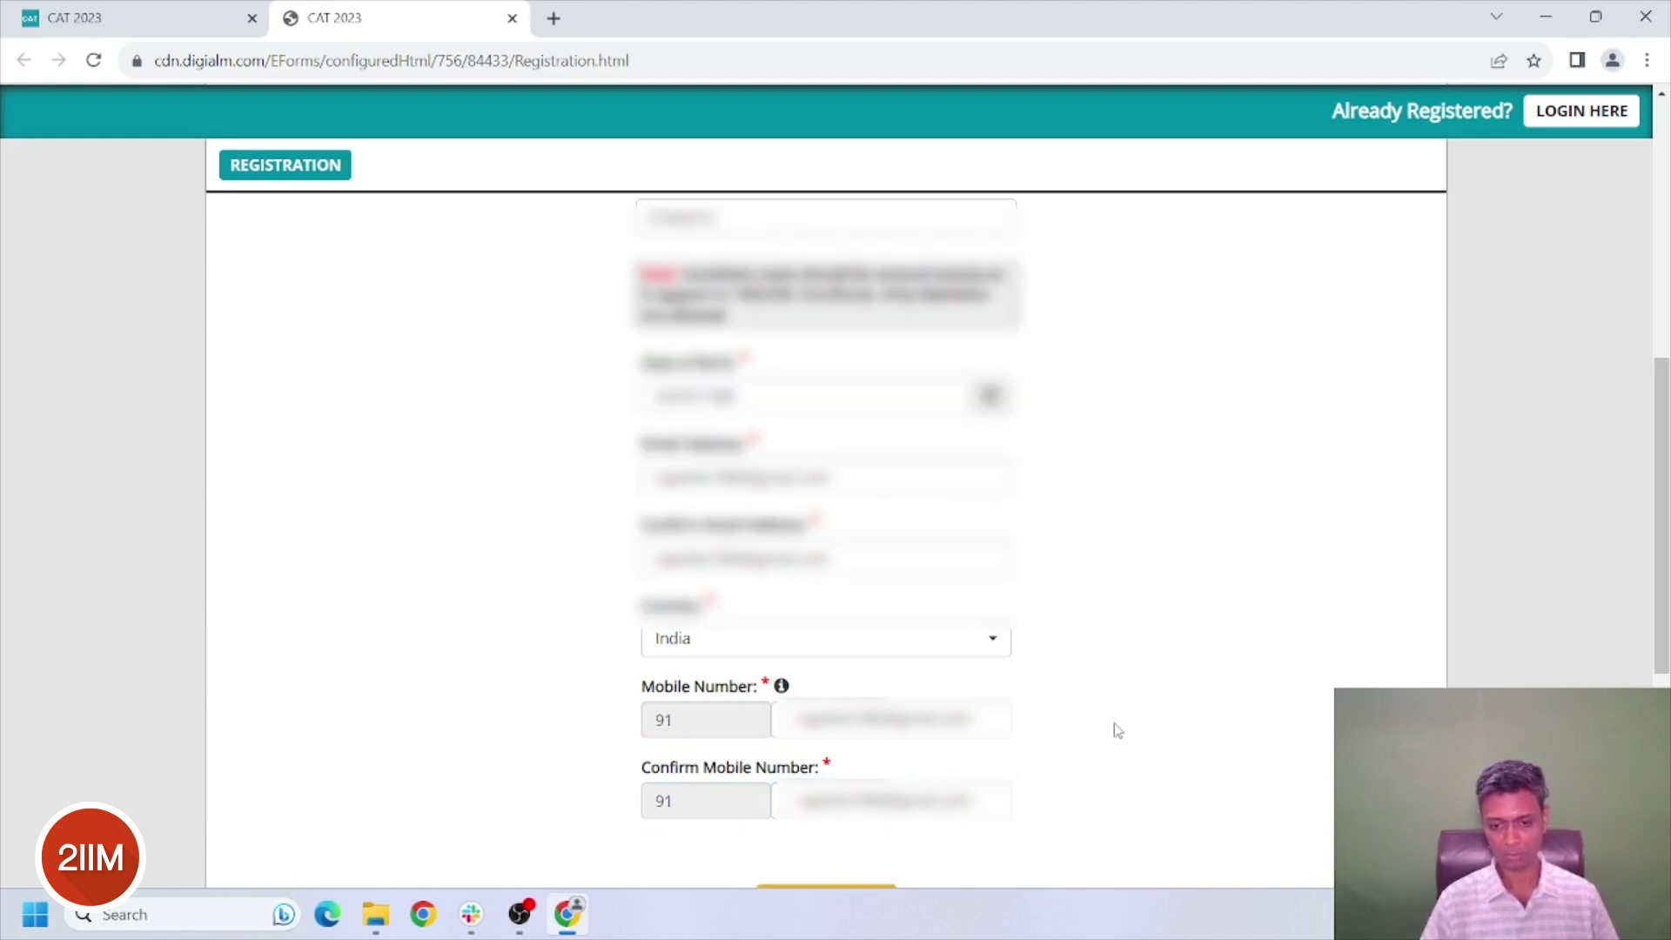
pyautogui.scroll(-2, 843, 702)
# Generate the OTPs by answering the captcha, then acknowledge the OTPs-sent alert
pyautogui.click(831, 687)
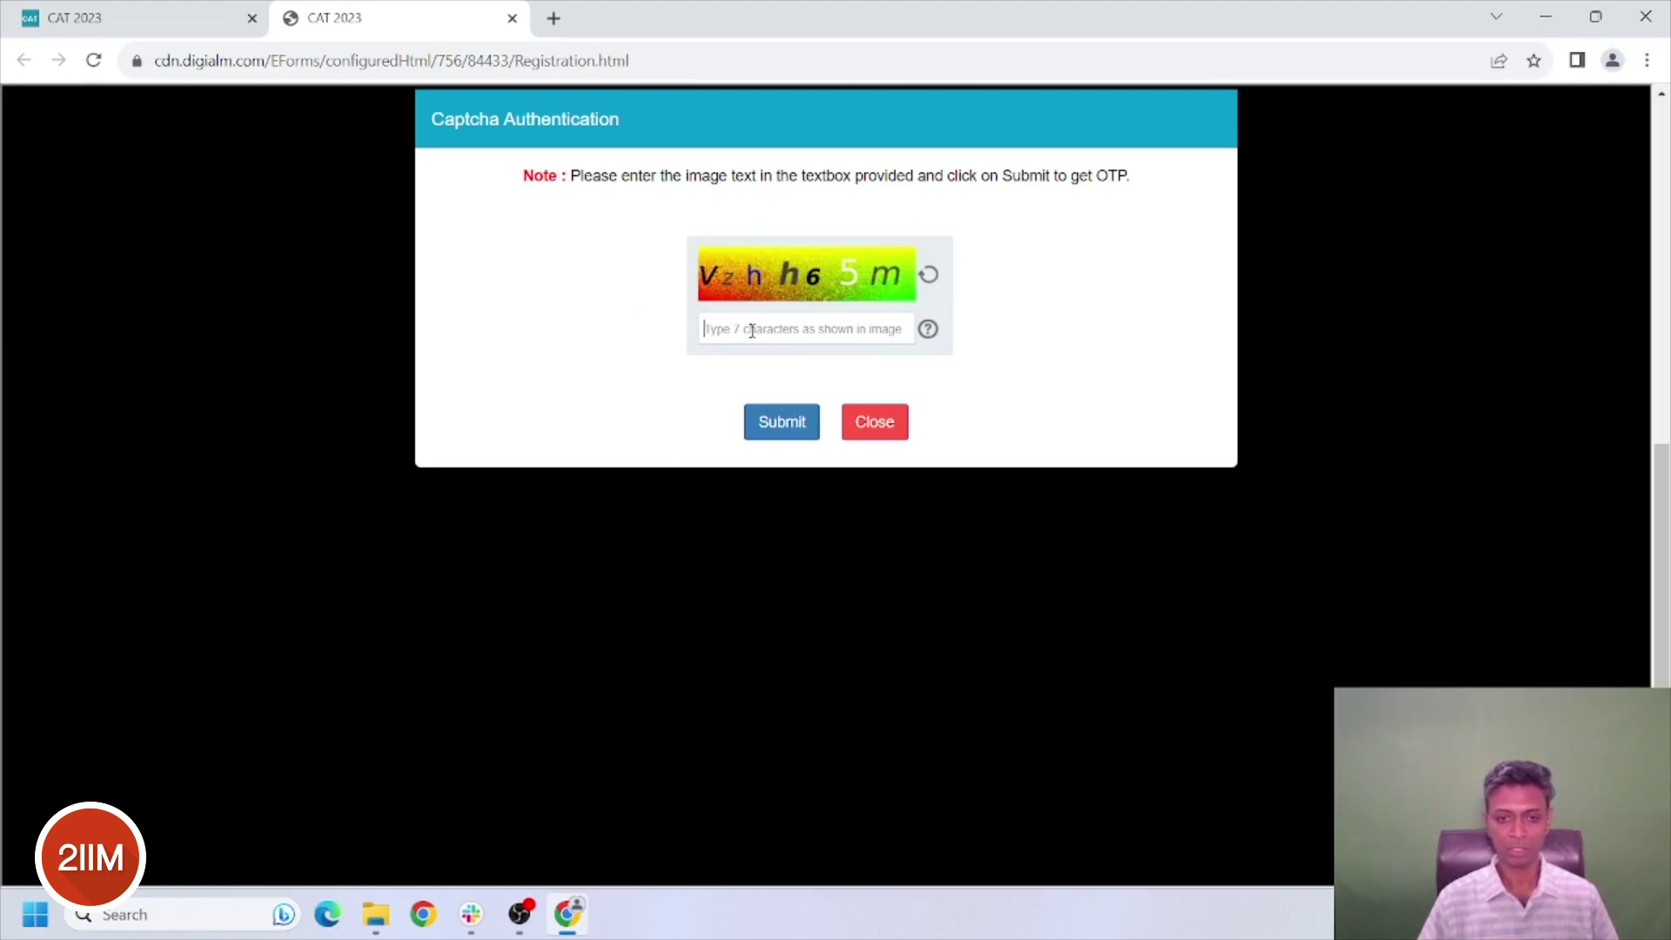
pyautogui.write('Vzhh')
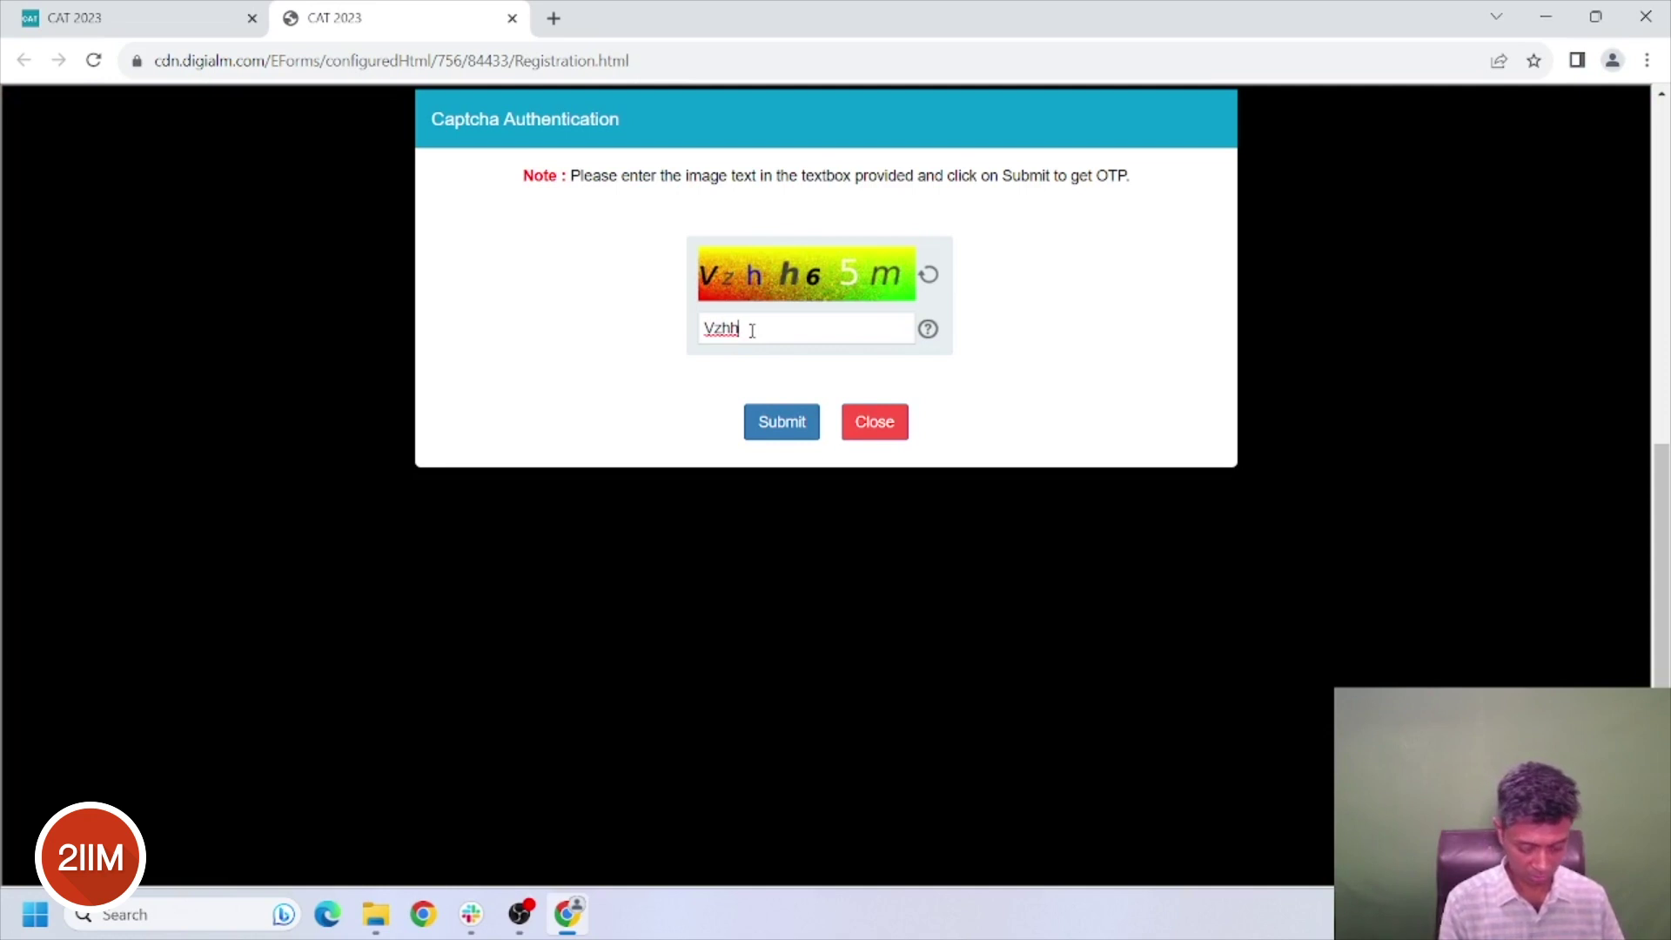
pyautogui.write('65m')
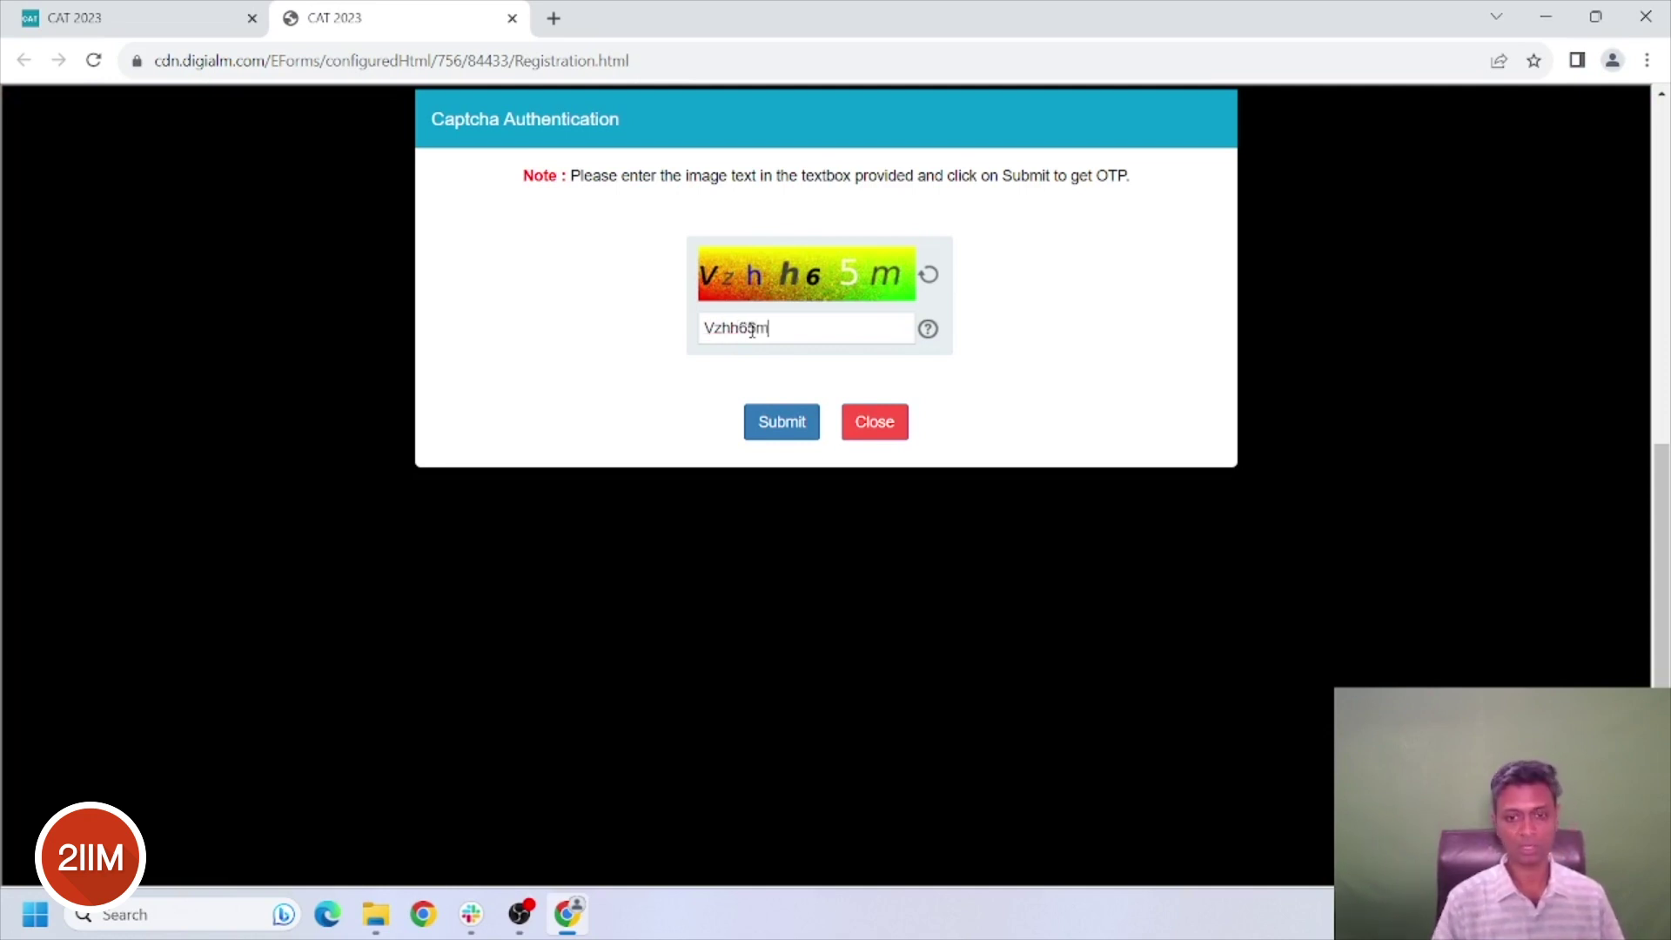
pyautogui.click(807, 428)
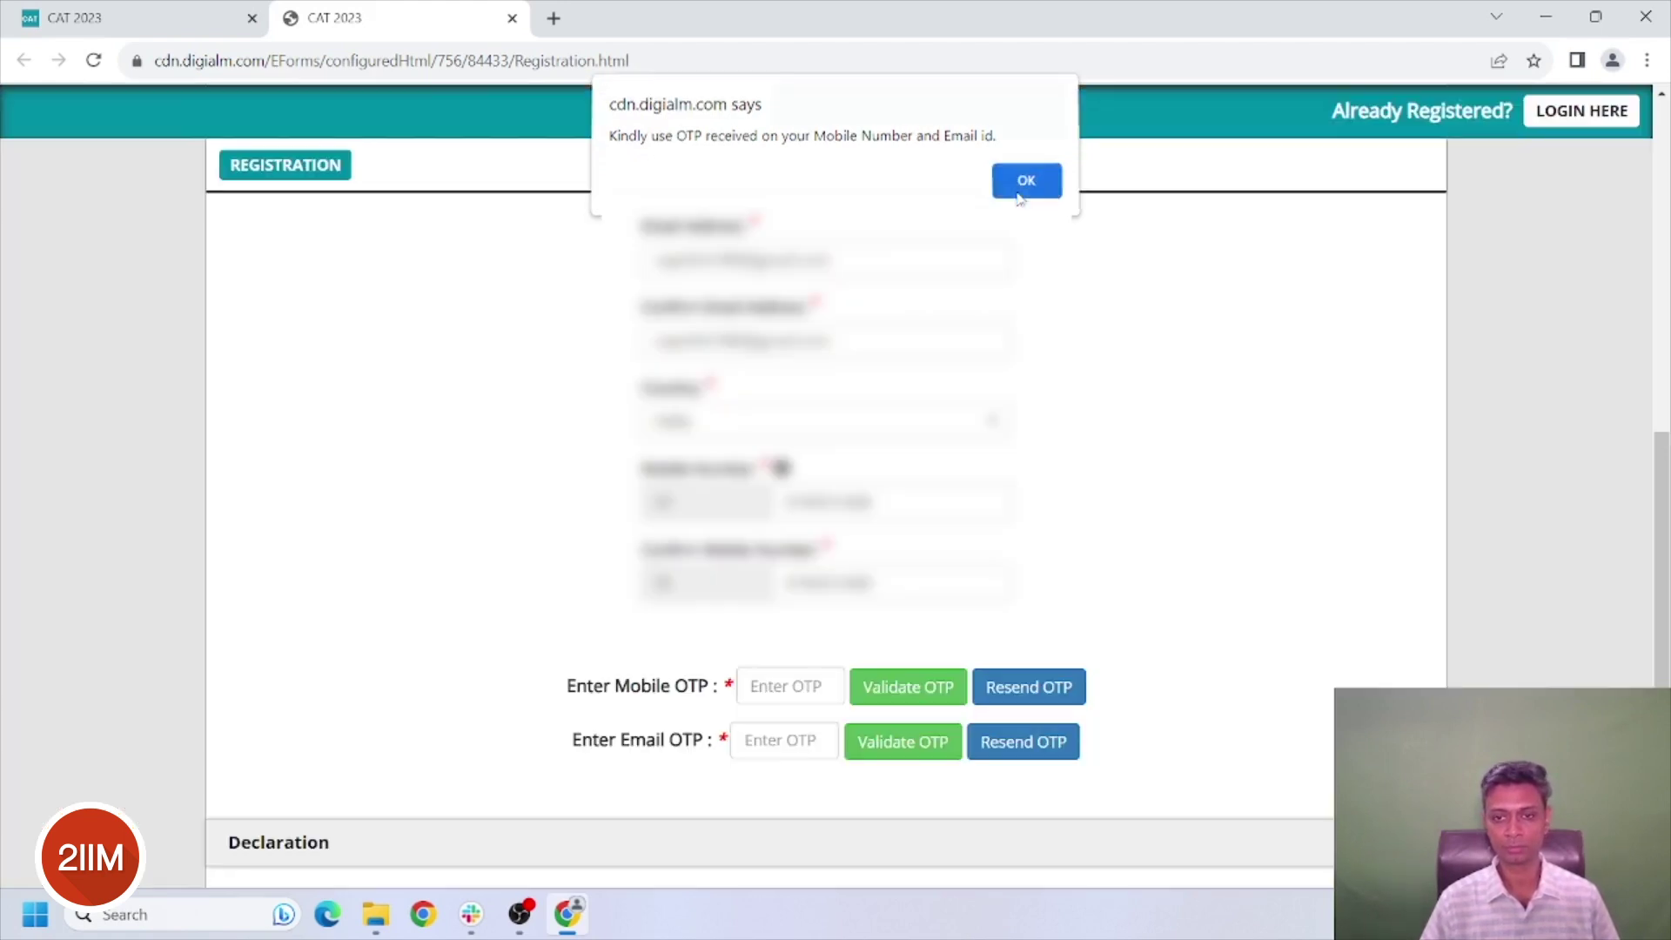
pyautogui.click(1021, 196)
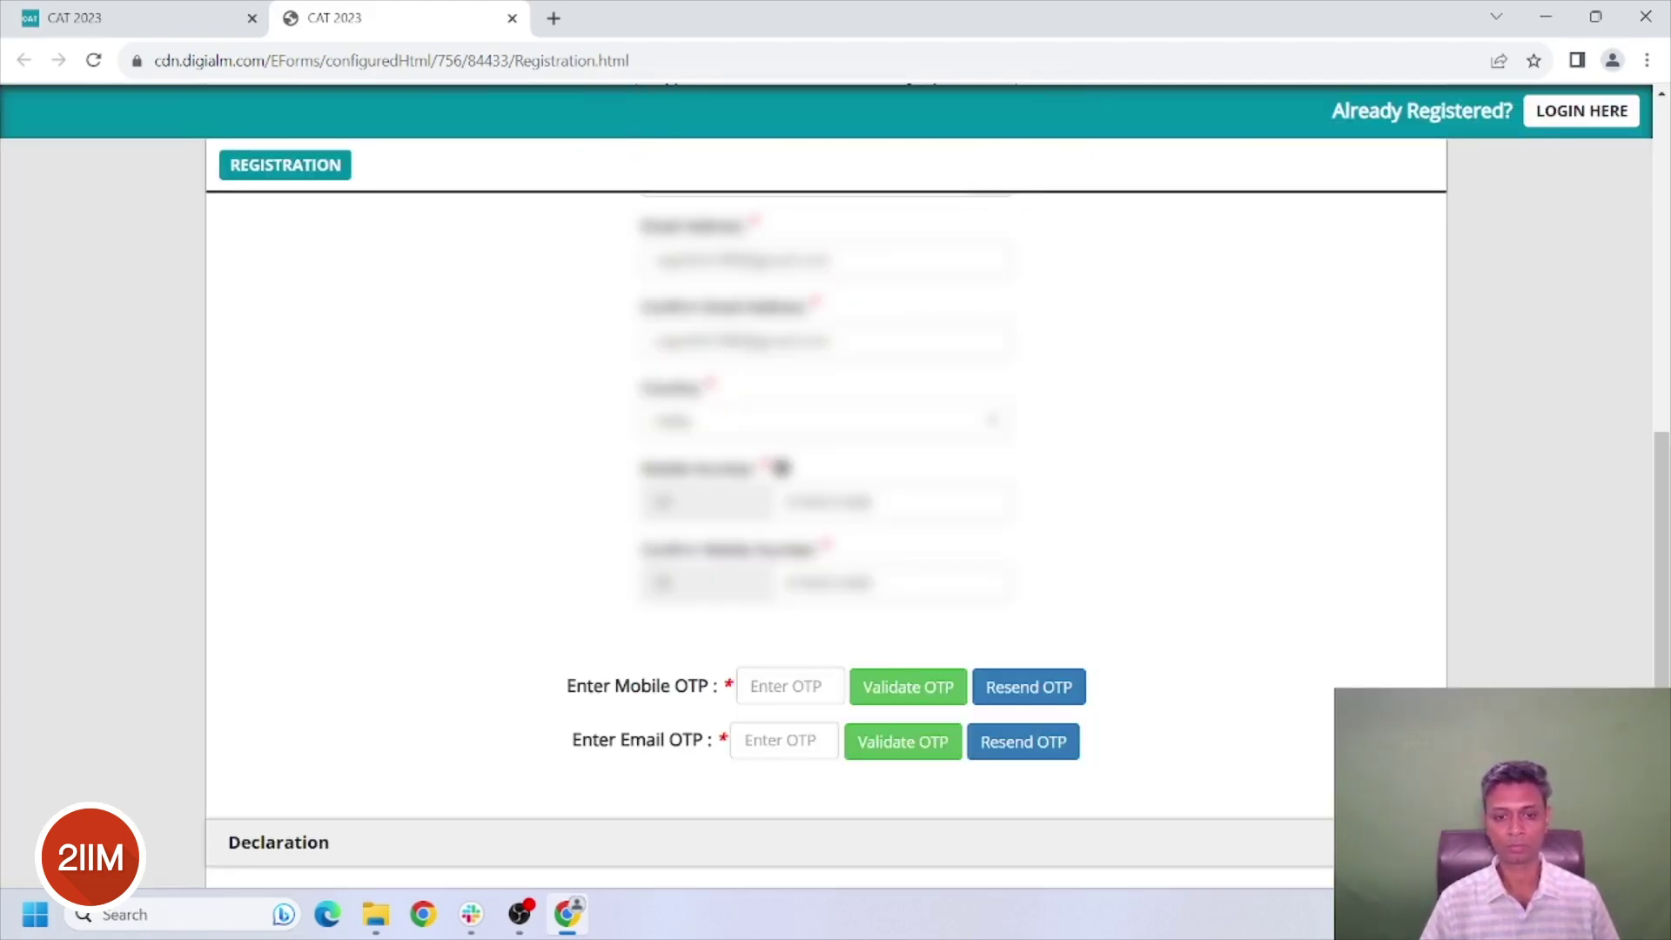
# Enter and validate the mobile OTP, acknowledging the confirmation alert
pyautogui.click(787, 684)
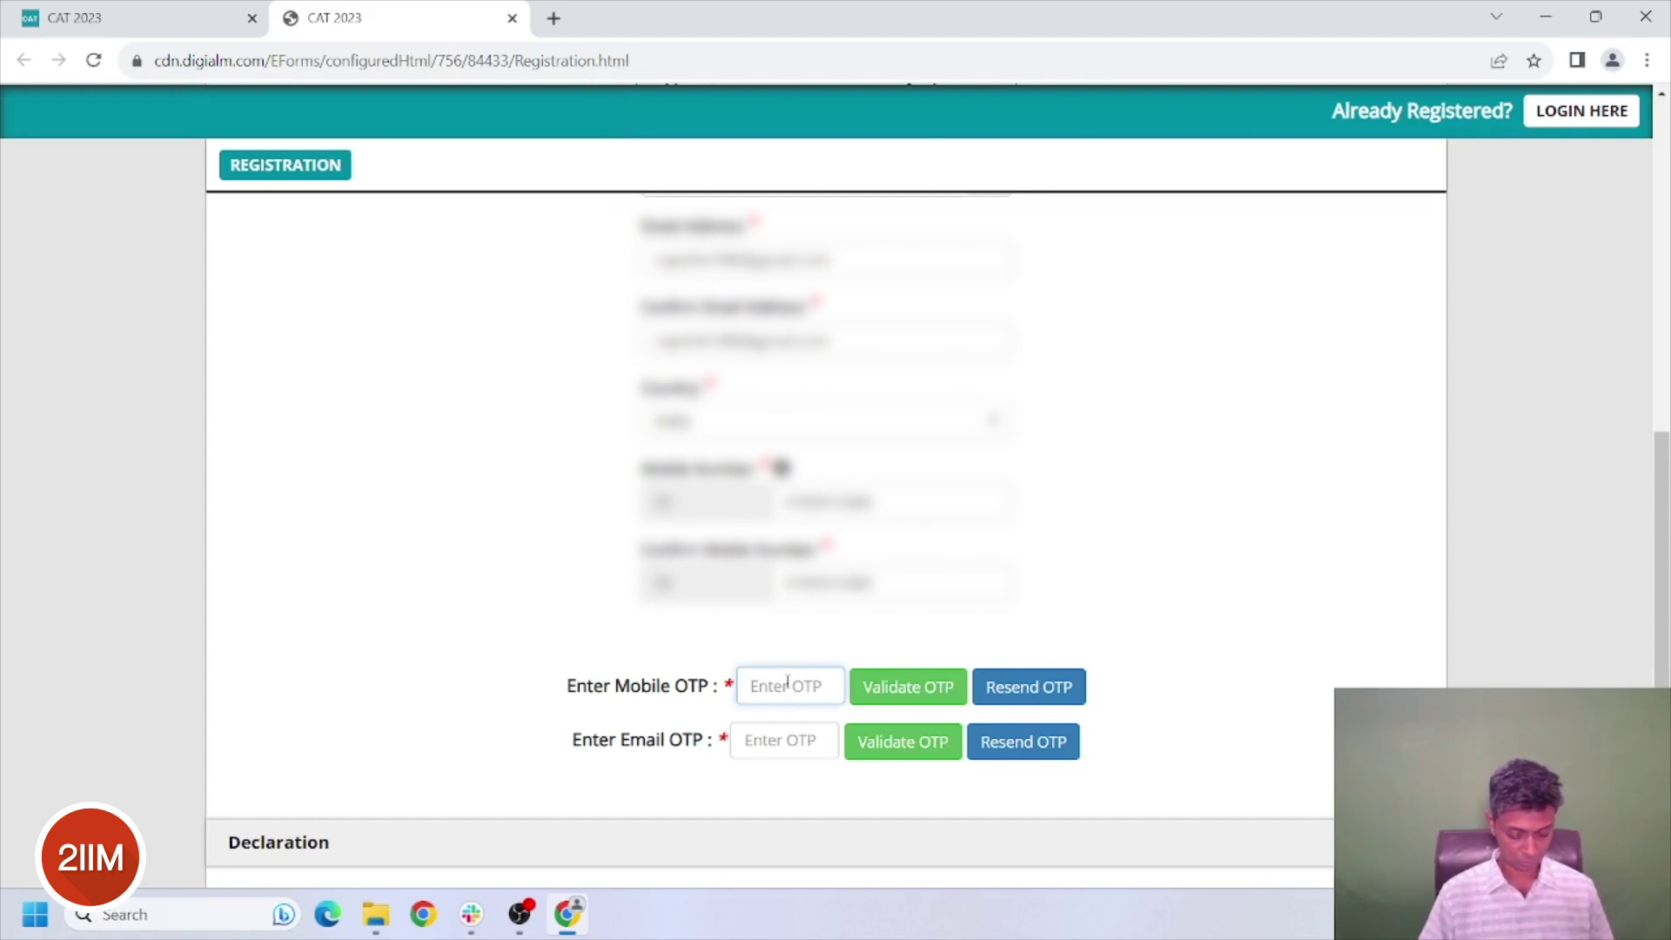
pyautogui.write('••••••')
pyautogui.click(931, 702)
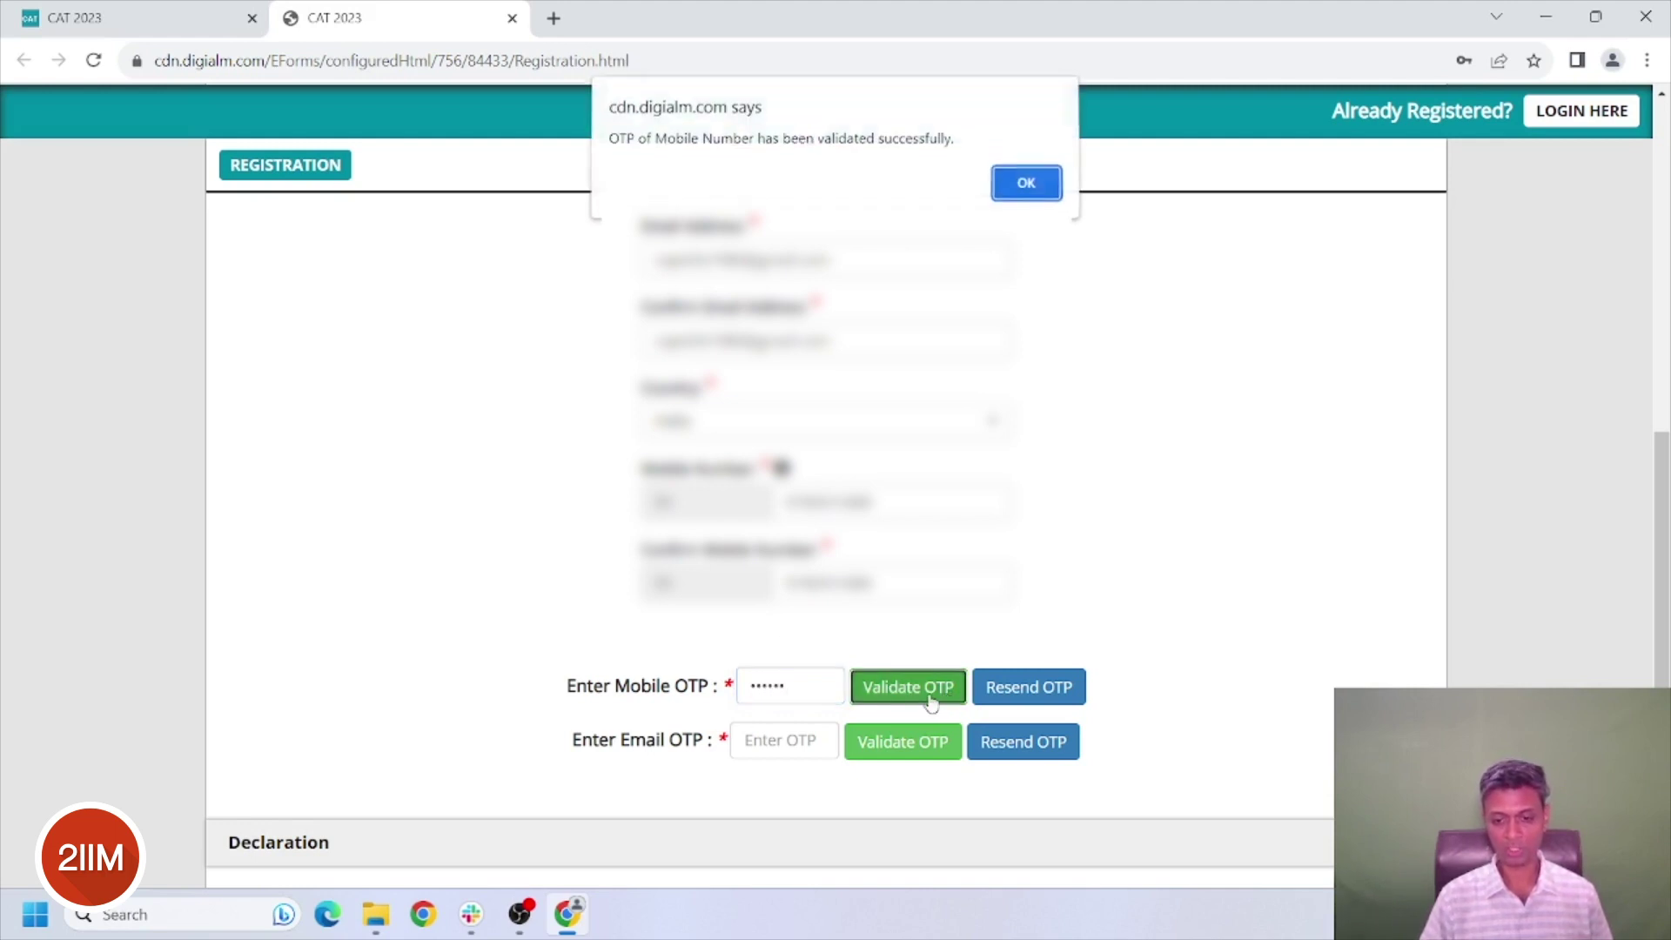
pyautogui.click(1020, 185)
# Enter and validate the e-mail OTP, acknowledging the 'validated successfully' alert
pyautogui.click(774, 675)
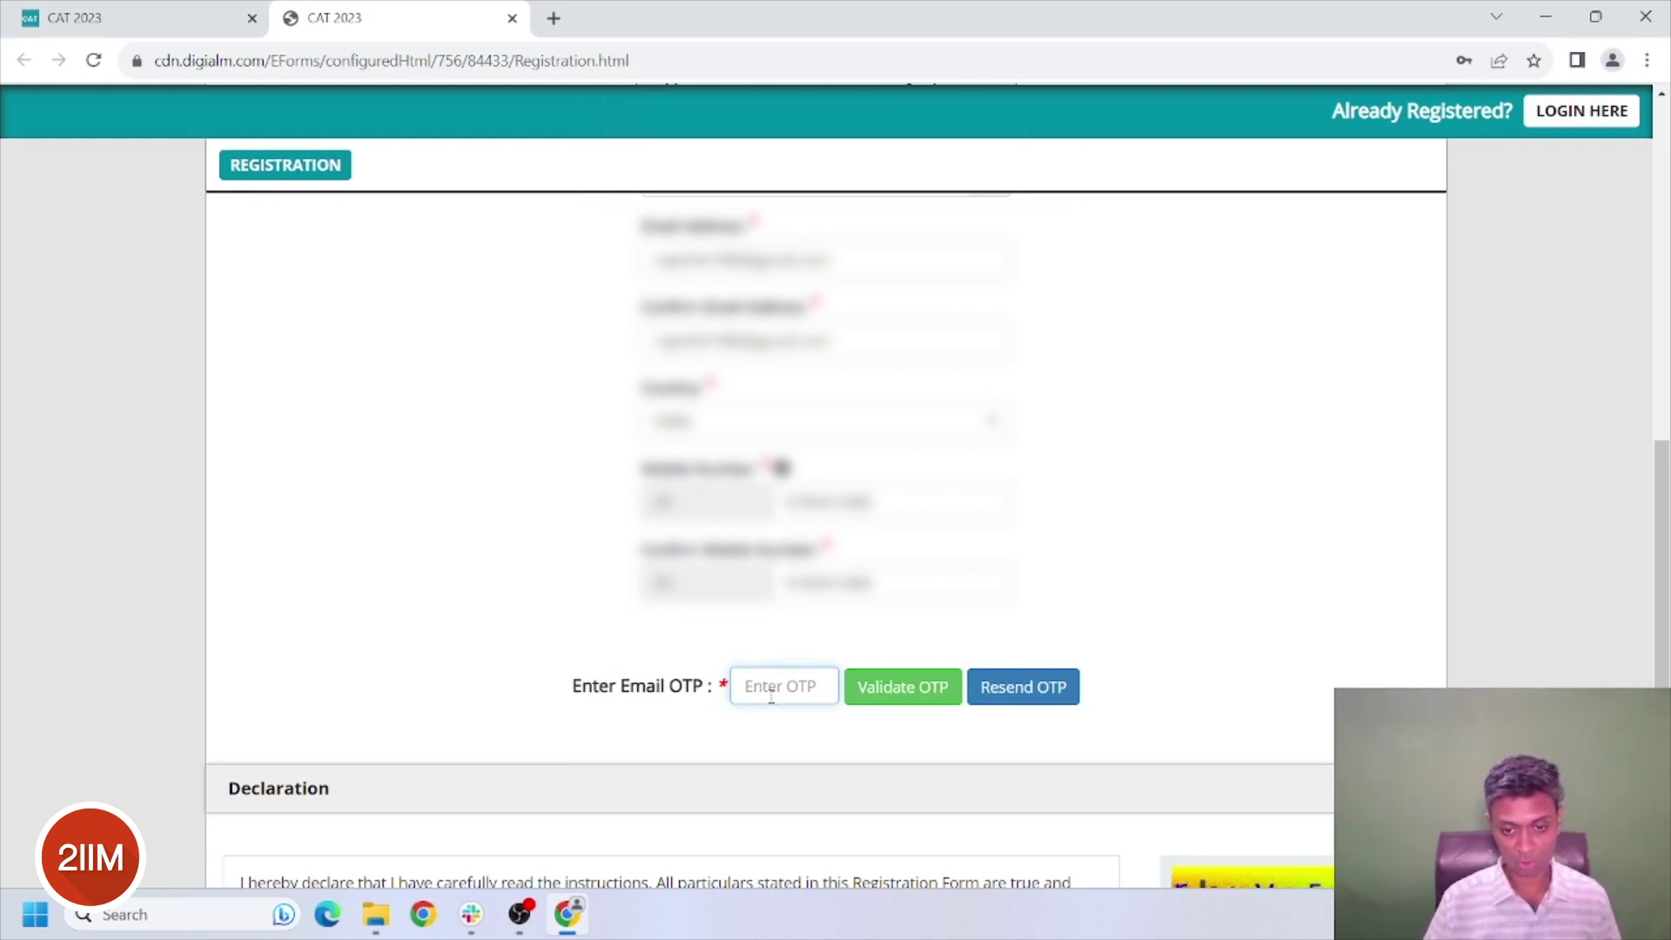
pyautogui.write('••••••')
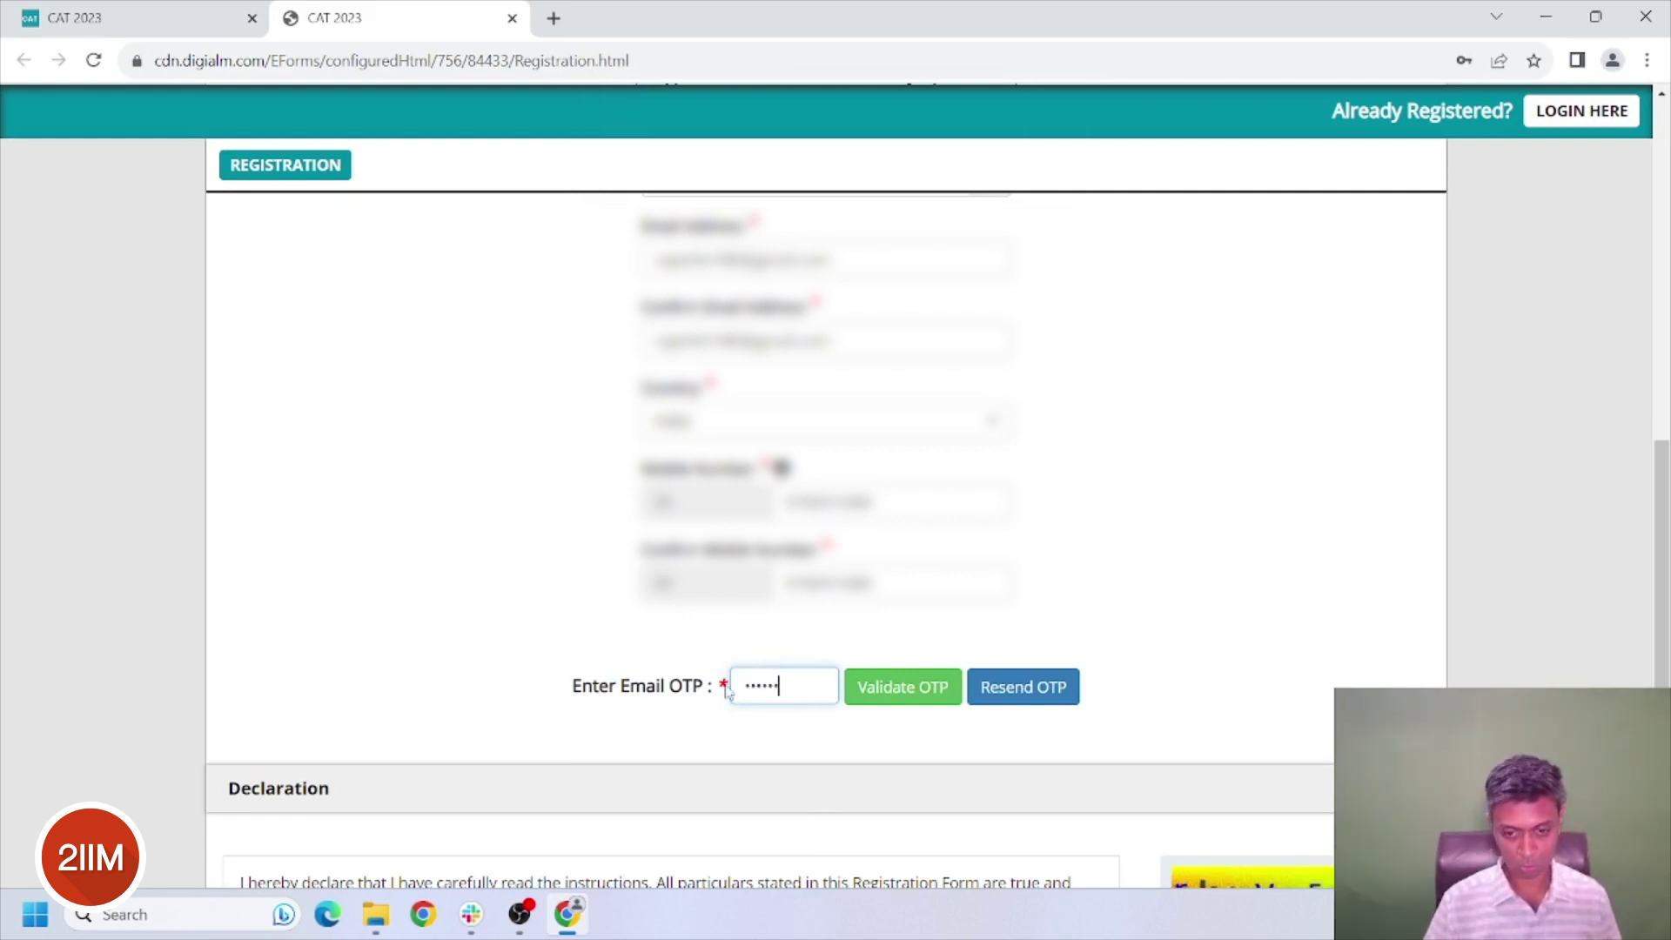
pyautogui.click(894, 701)
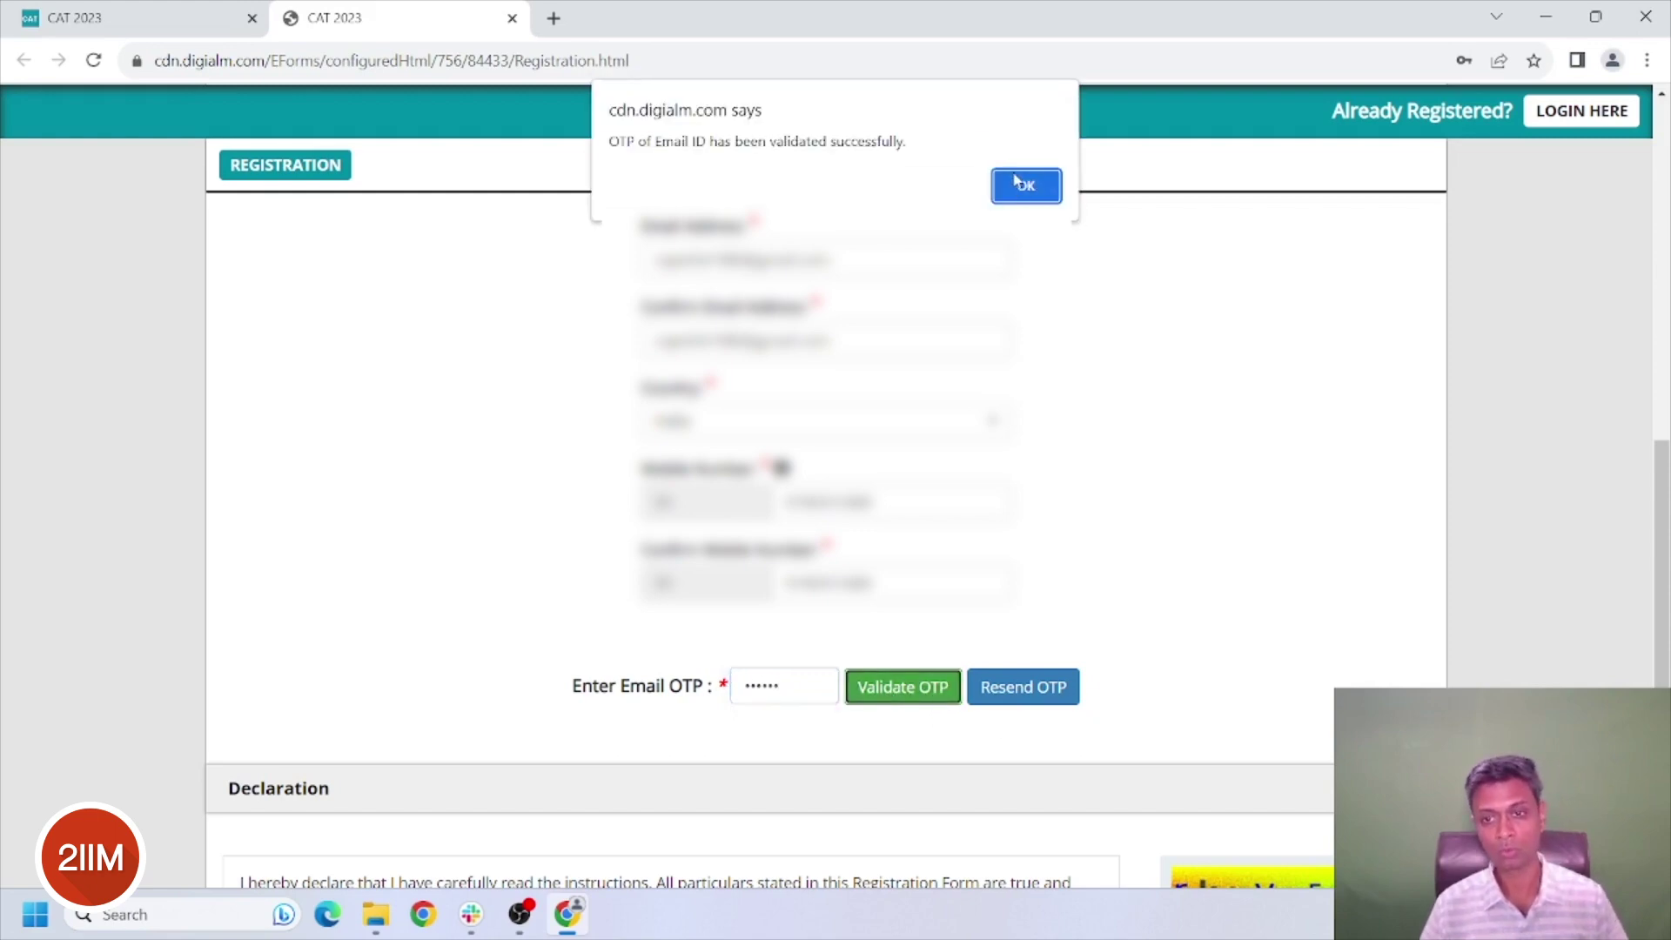
pyautogui.click(1014, 181)
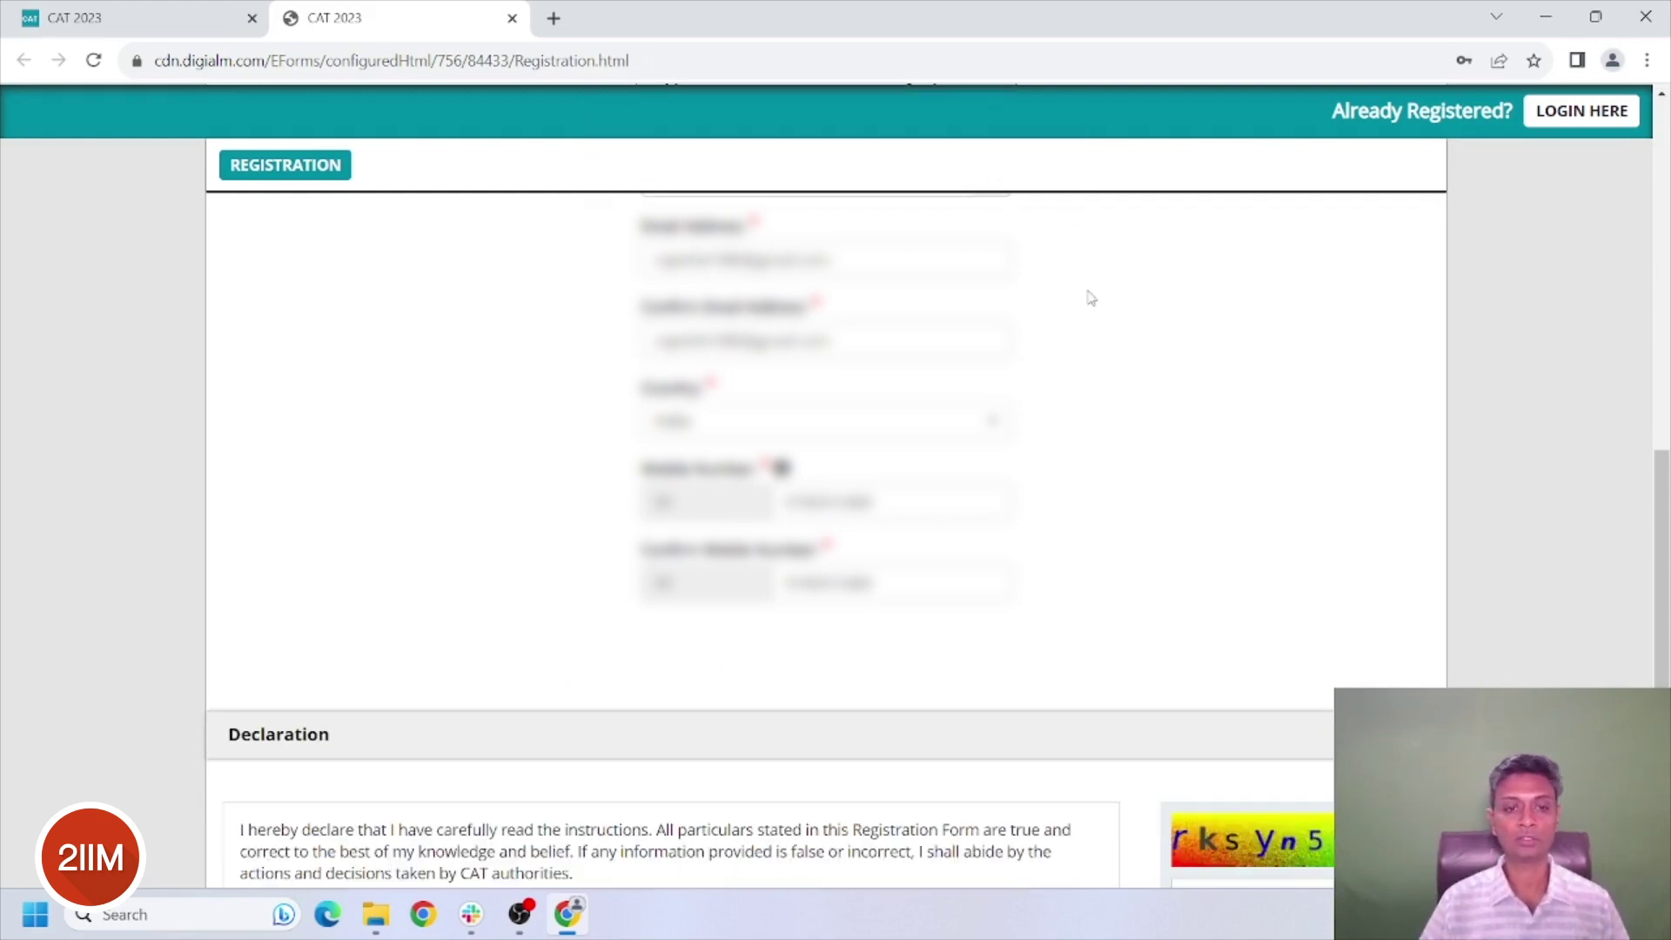
# Agree to the declaration, answer the captcha and re-verify the entered details
pyautogui.click(247, 666)
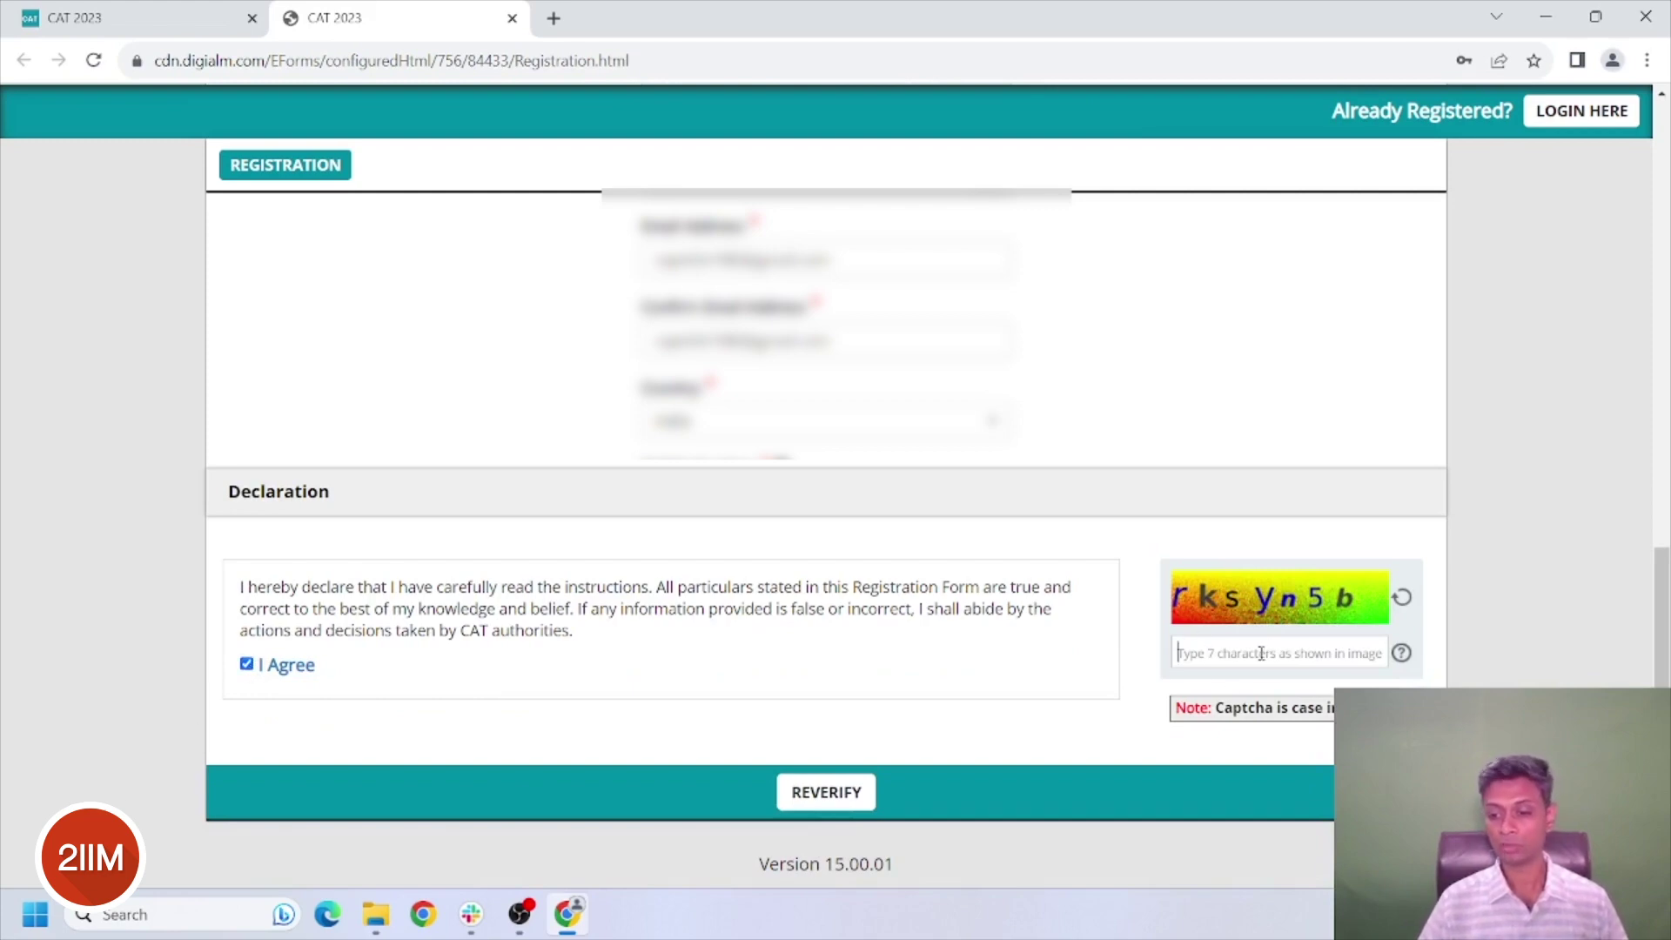
pyautogui.write('rks')
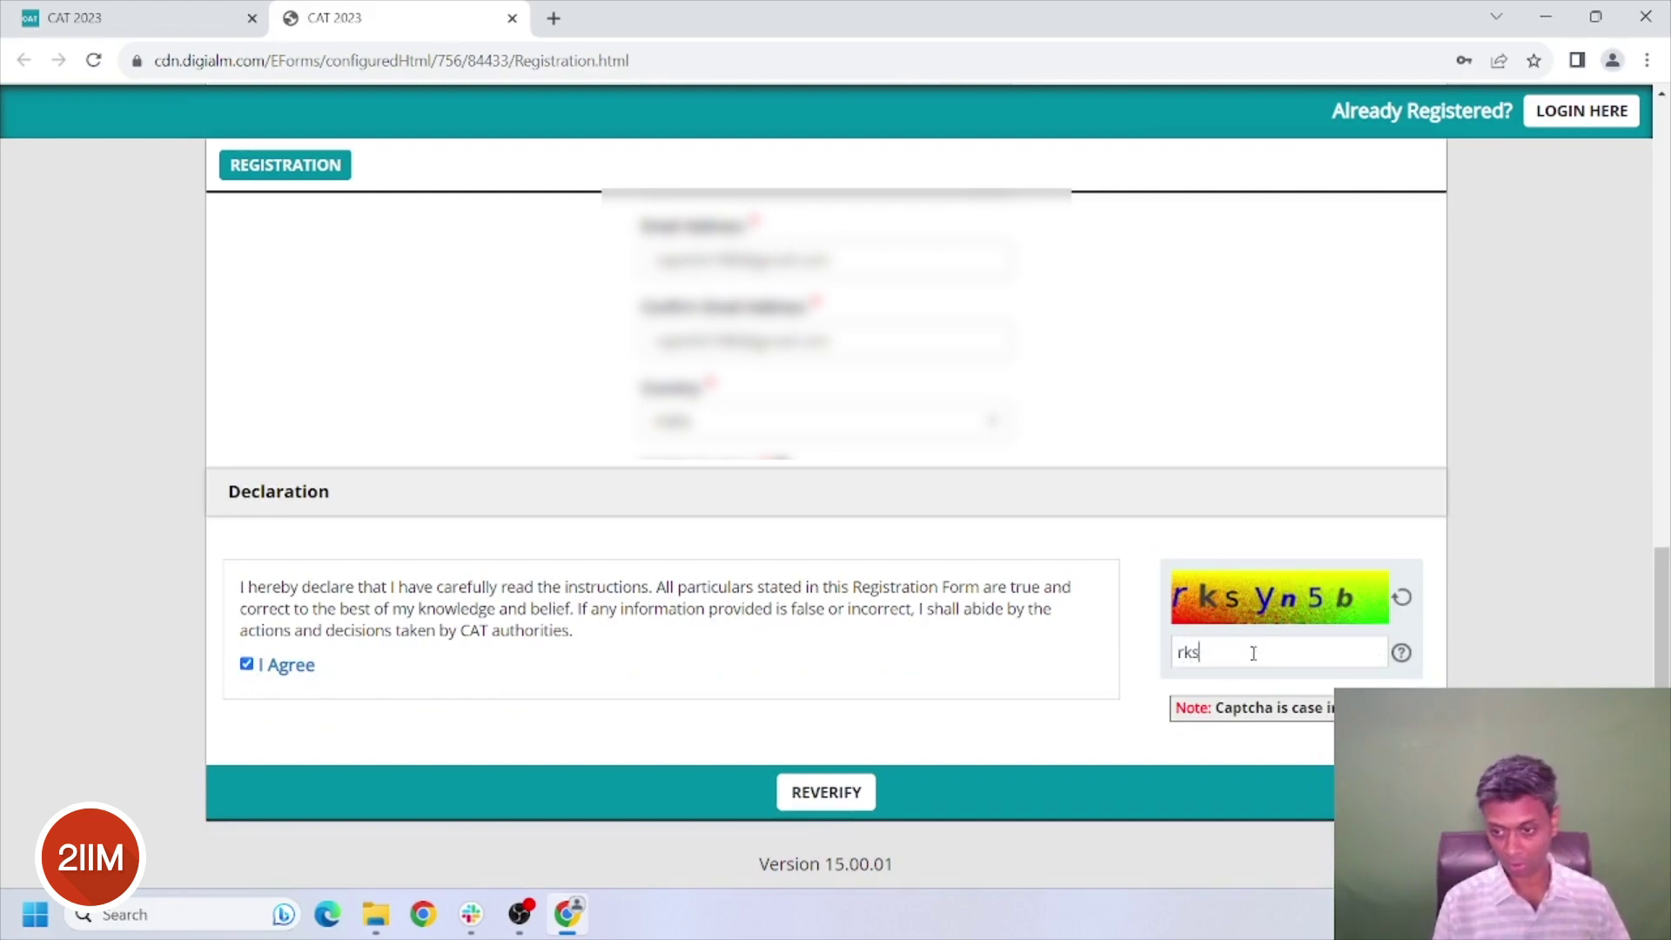
pyautogui.write('Yn5b')
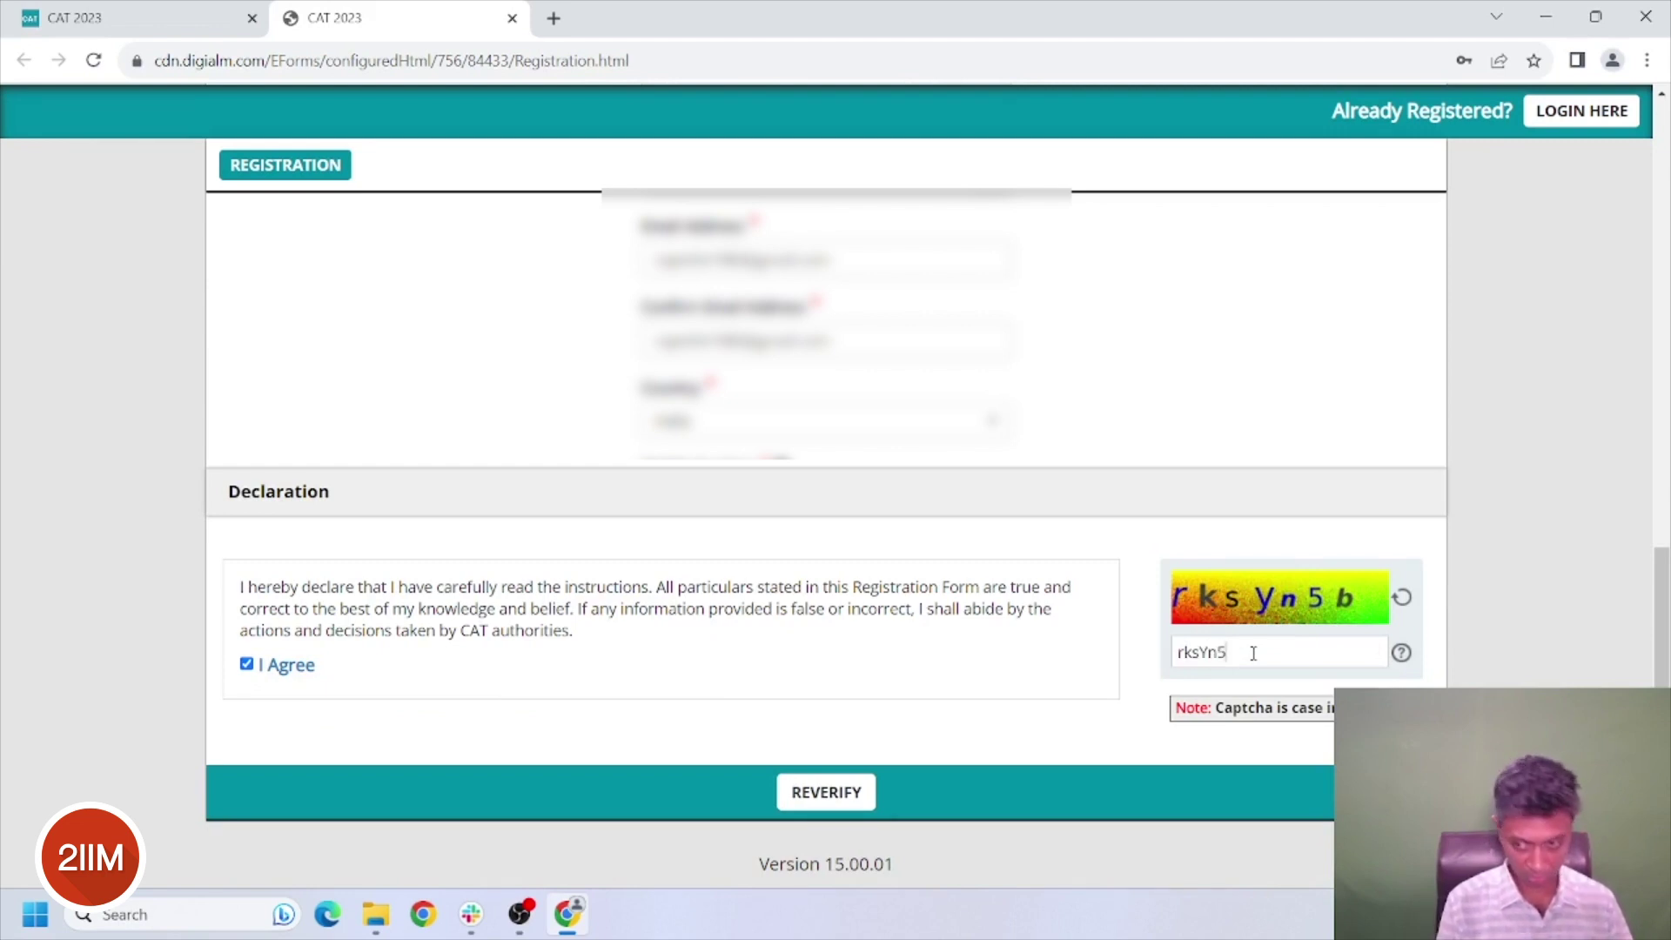
pyautogui.click(827, 792)
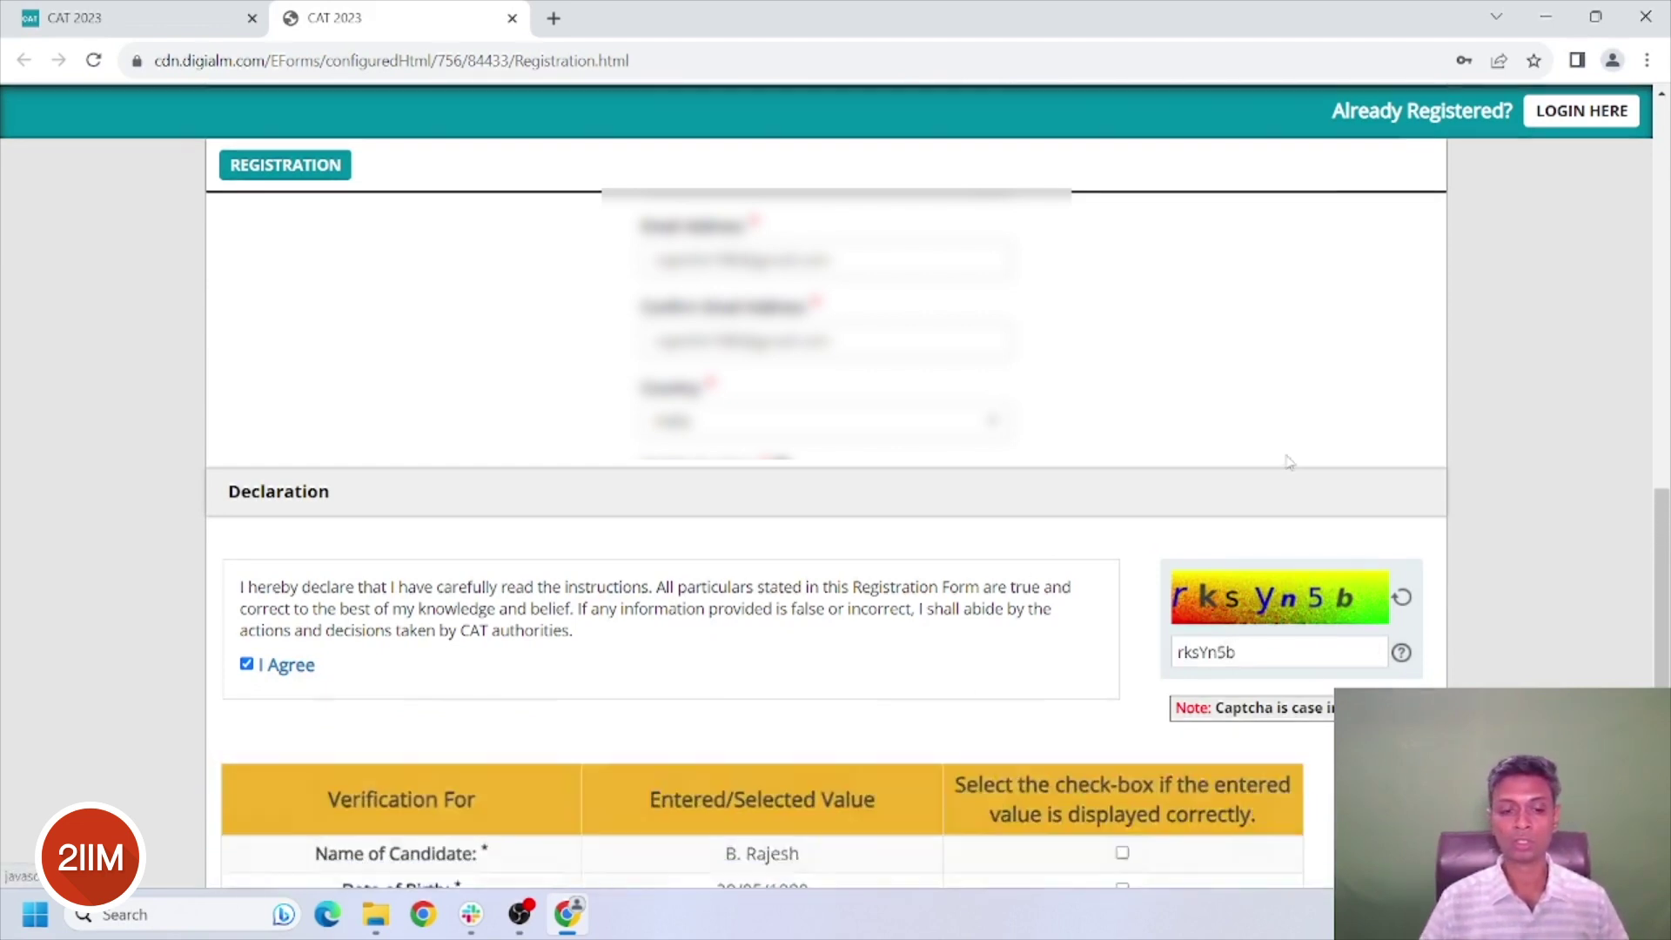
# Confirm name, date of birth, e-mail, country and mobile as correct, then submit the registration
pyautogui.scroll(-4, 909, 592)
pyautogui.click(1228, 530)
pyautogui.click(1228, 566)
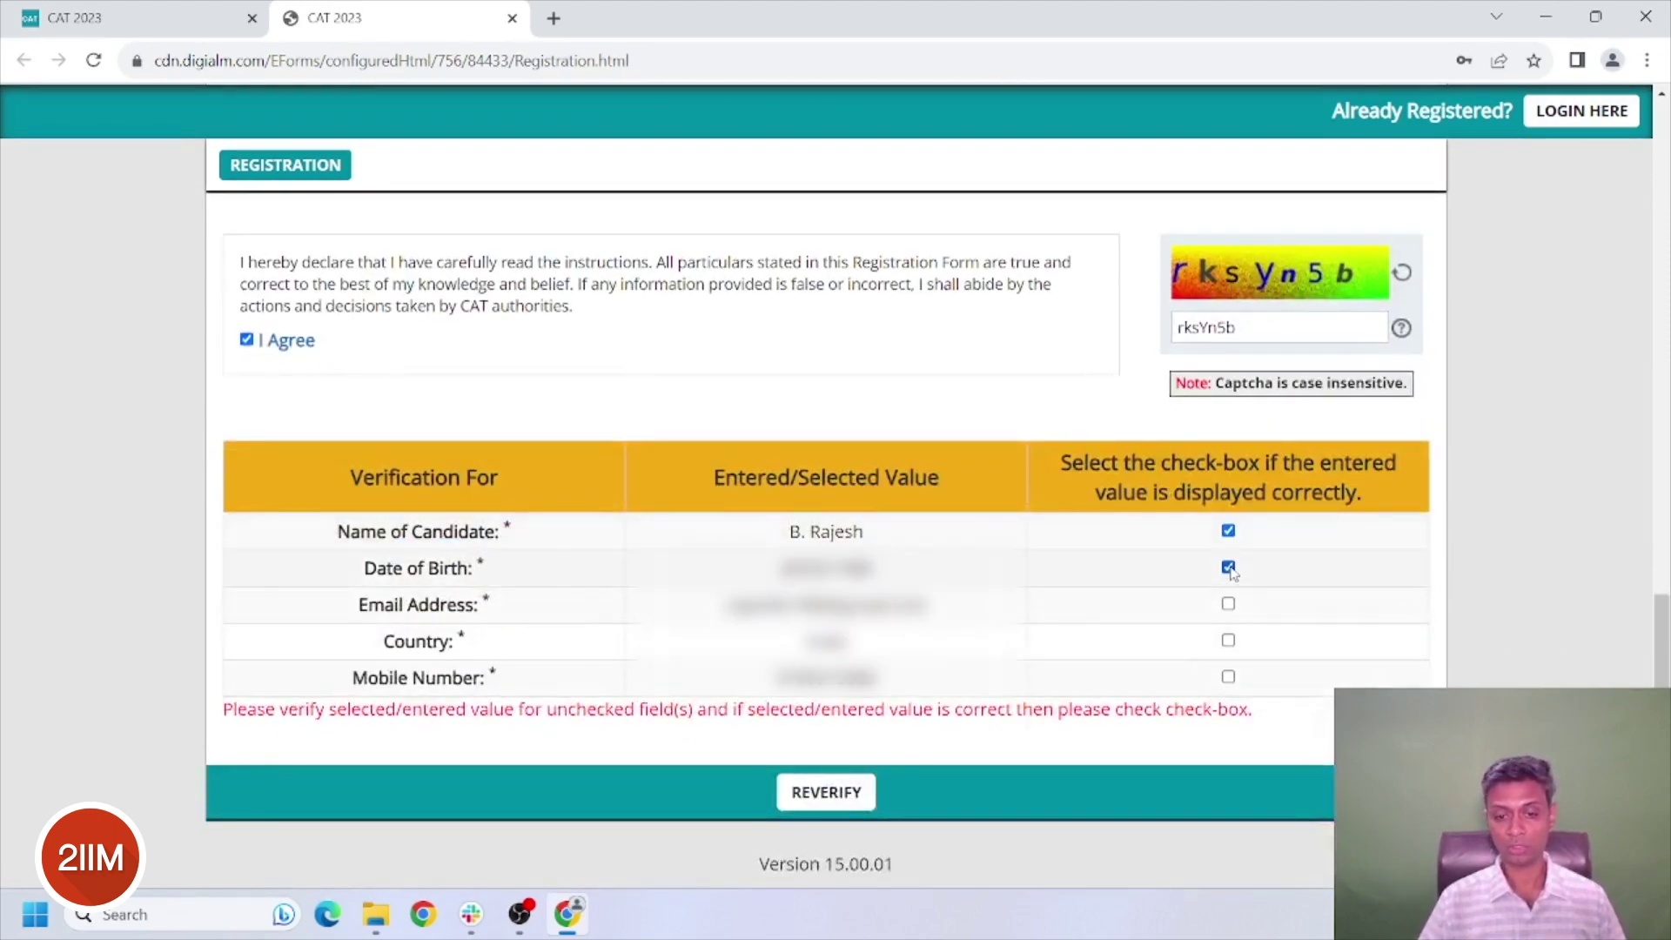
pyautogui.click(1228, 604)
pyautogui.click(1228, 641)
pyautogui.click(1228, 677)
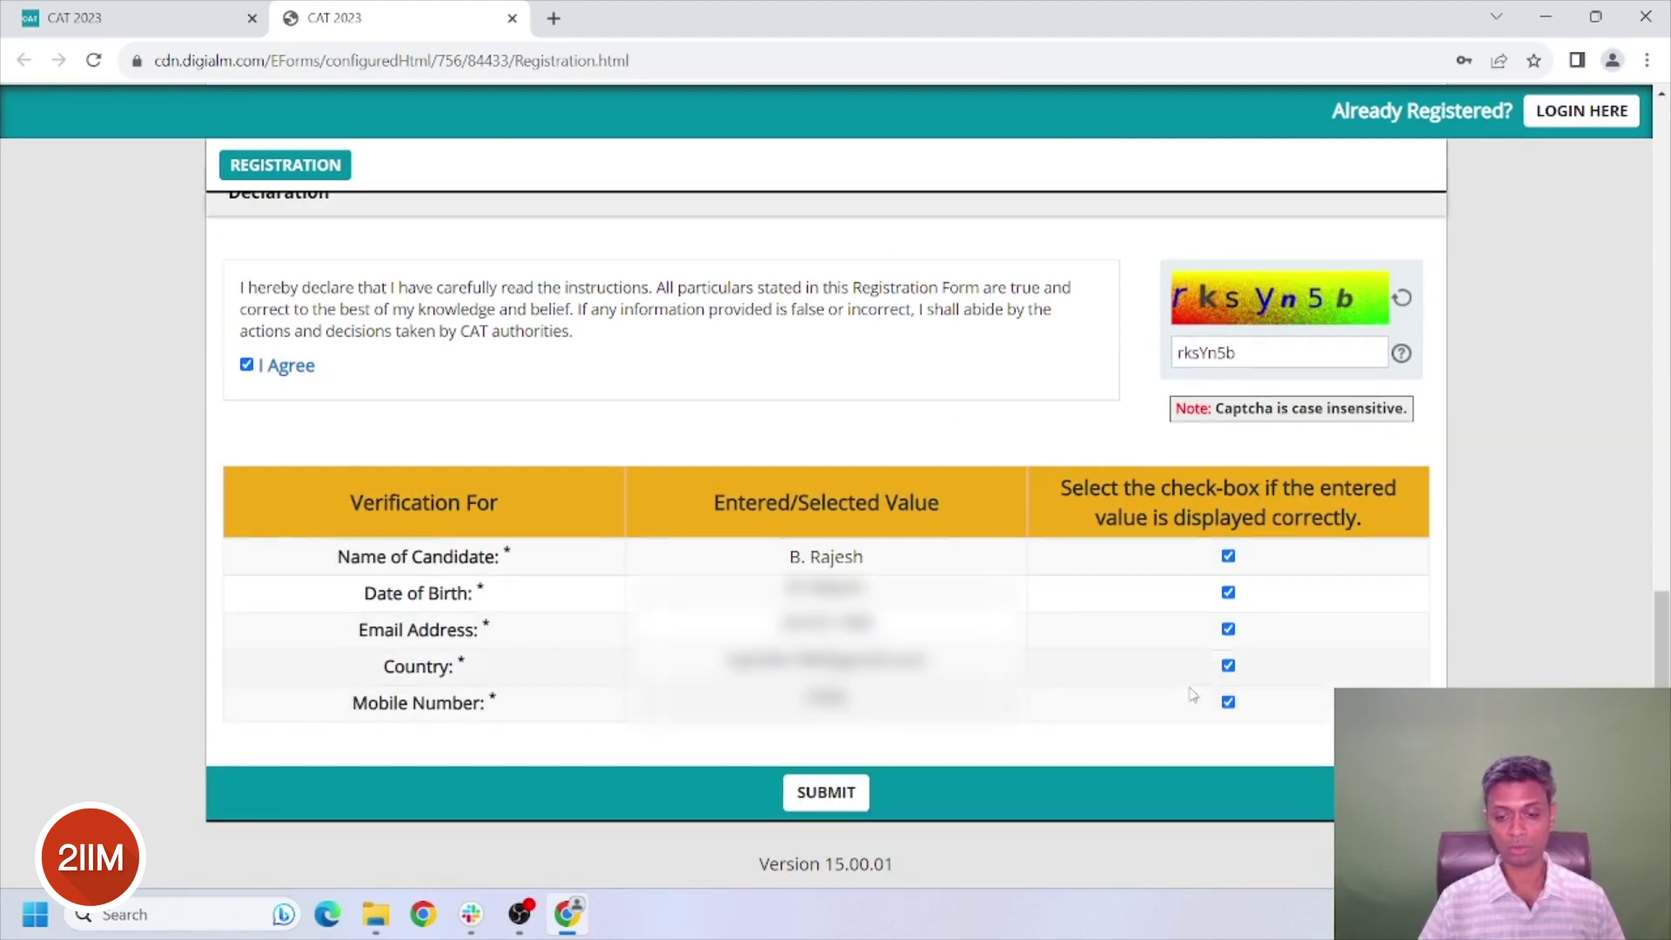
pyautogui.click(851, 798)
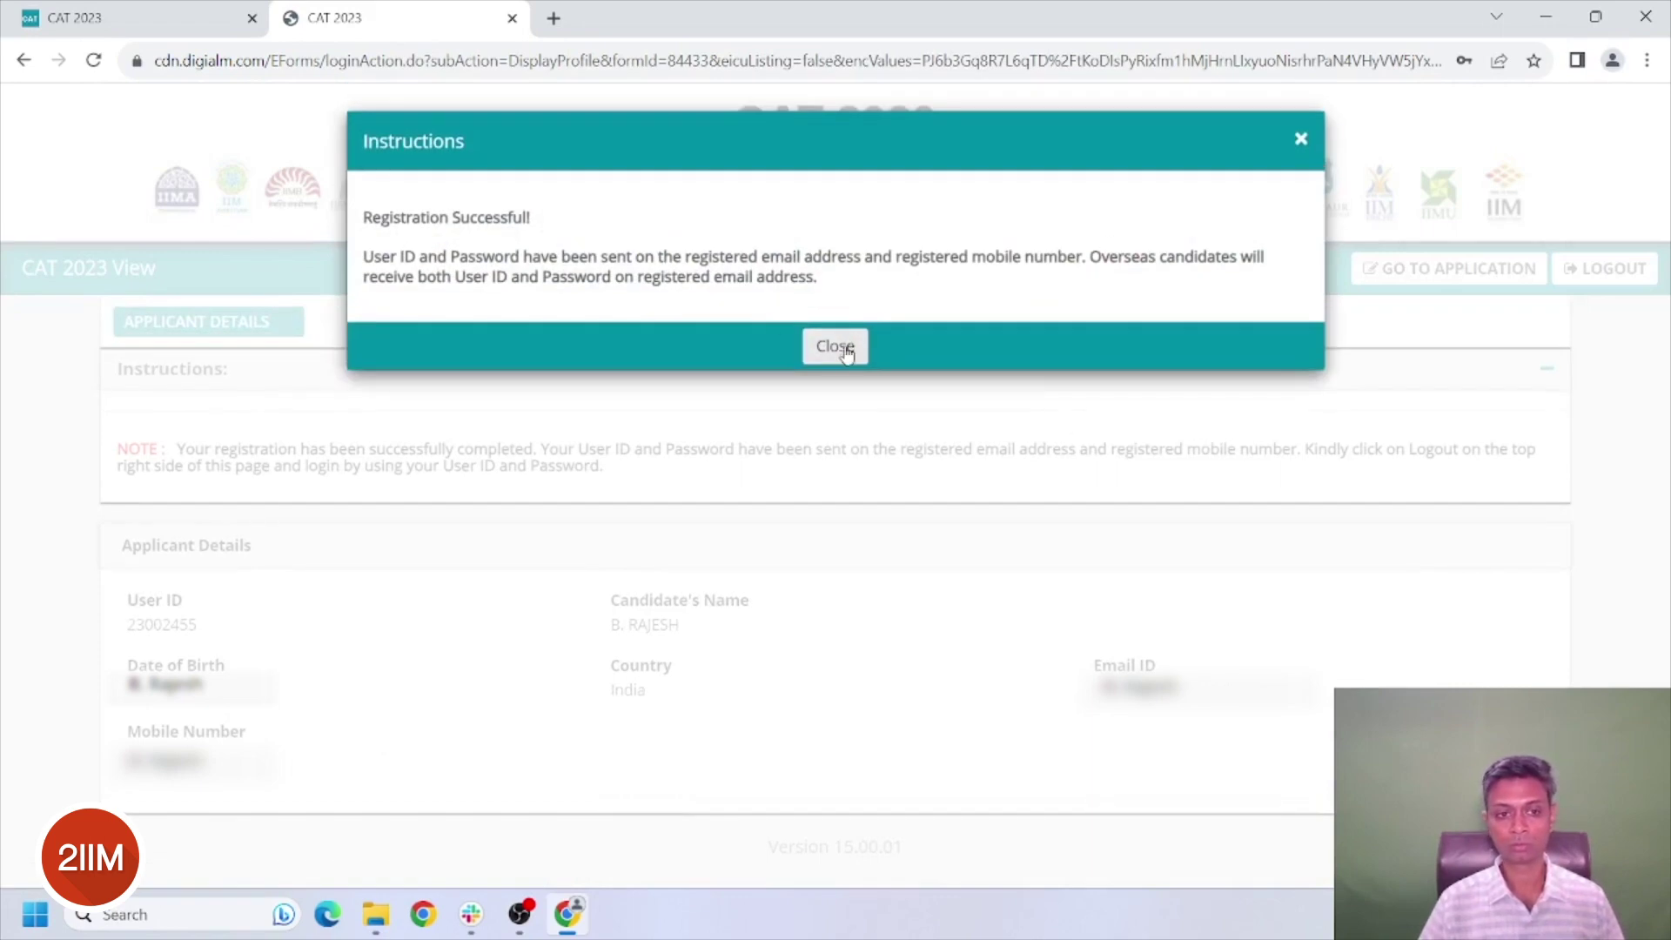
# Close the Registration Successful notice, log out, and place the cursor in the USER ID field
pyautogui.click(846, 353)
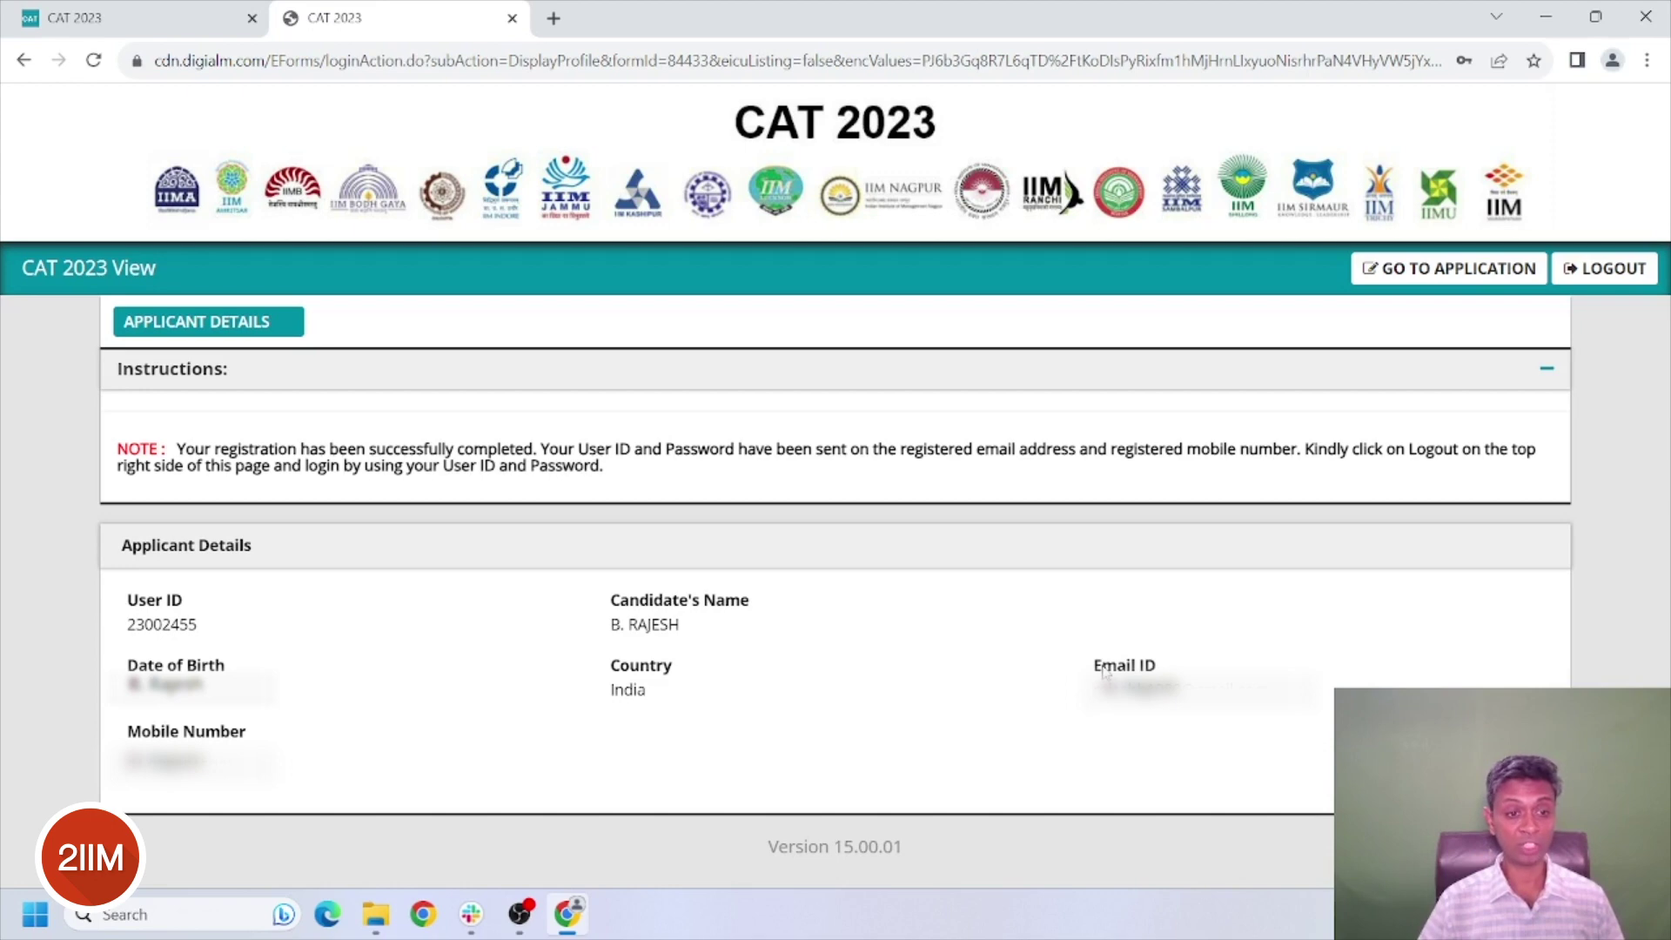
pyautogui.click(1599, 269)
pyautogui.click(695, 492)
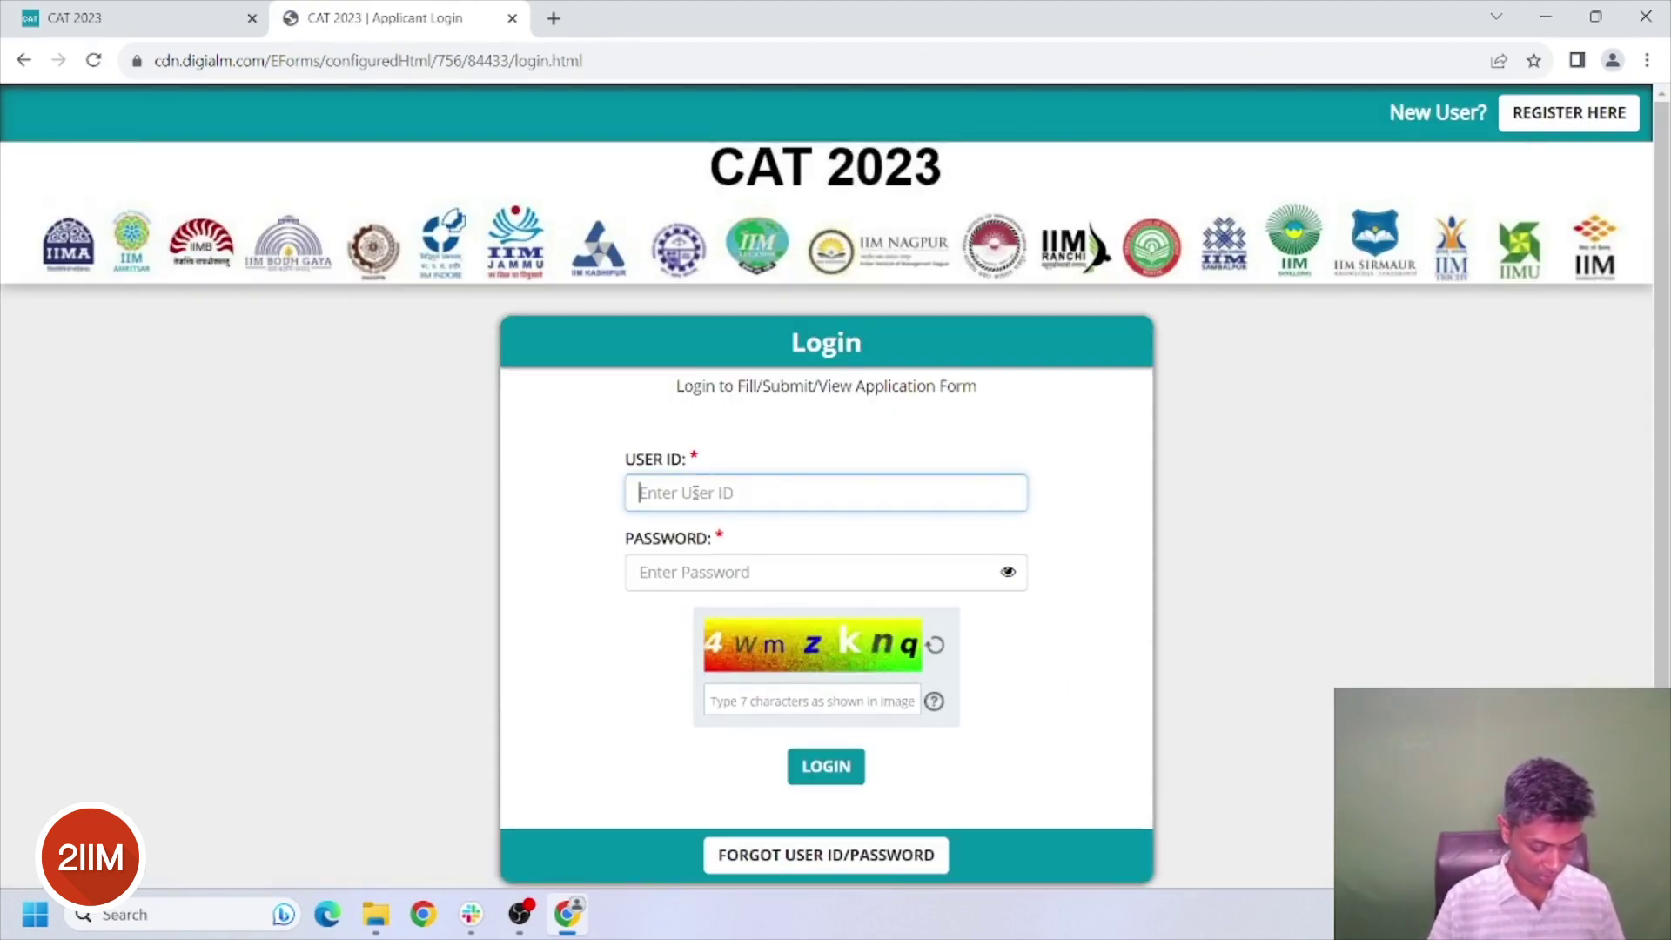
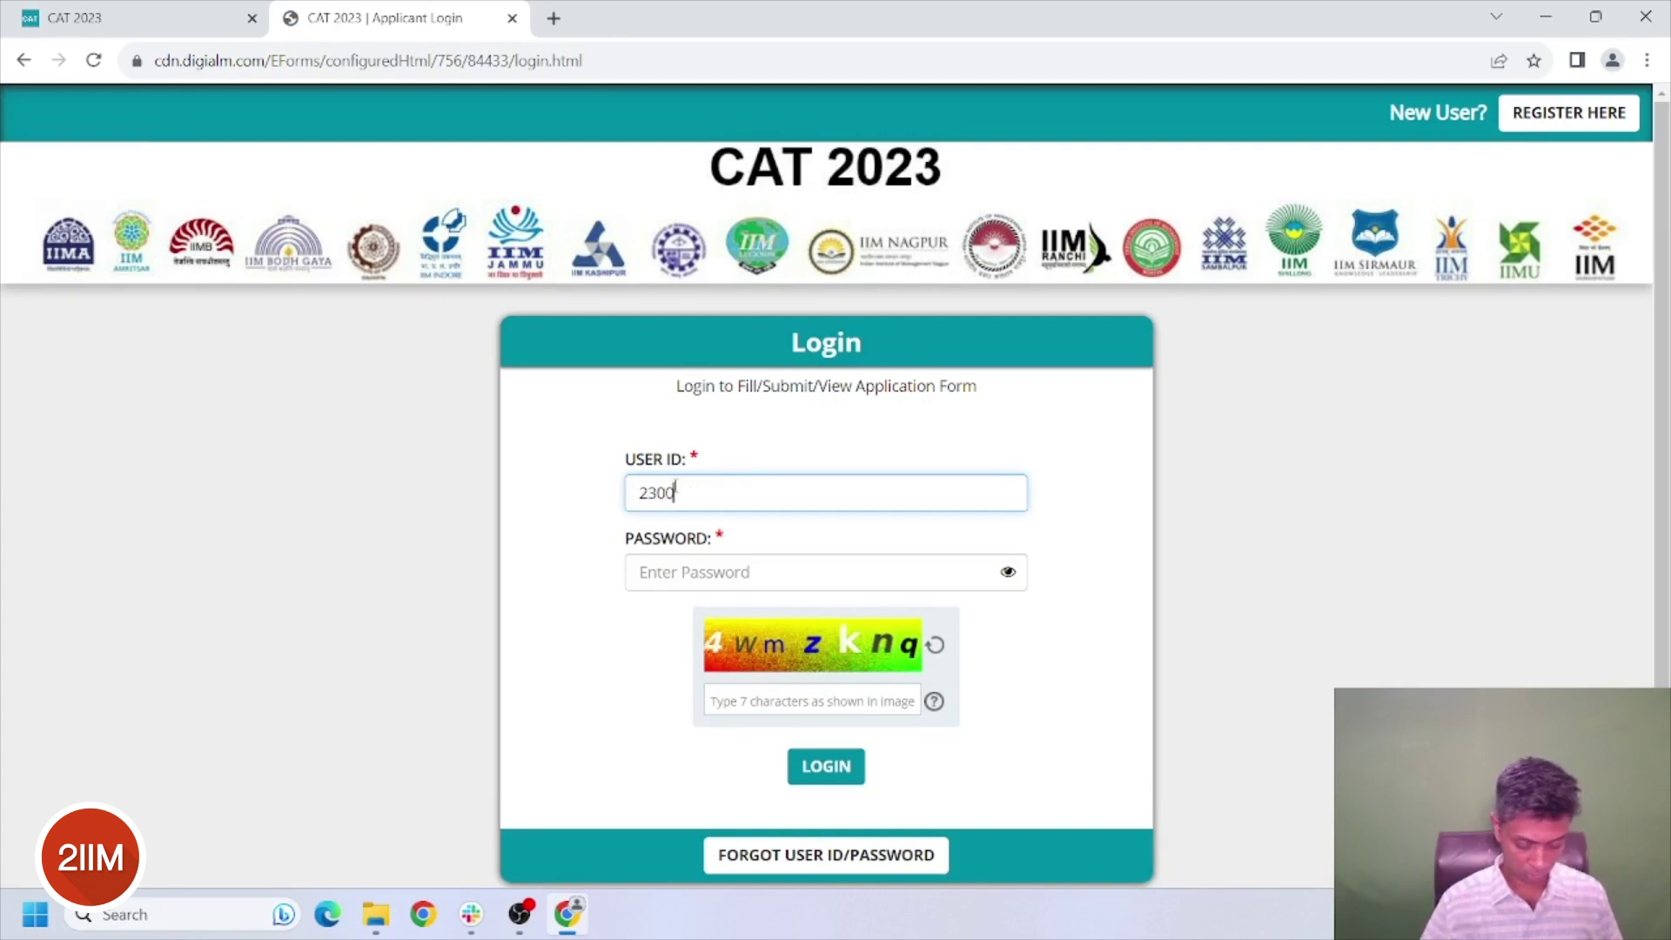
# Log in with the new user ID, password and captcha, then go to the application form
pyautogui.click(711, 574)
pyautogui.write('•••••••')
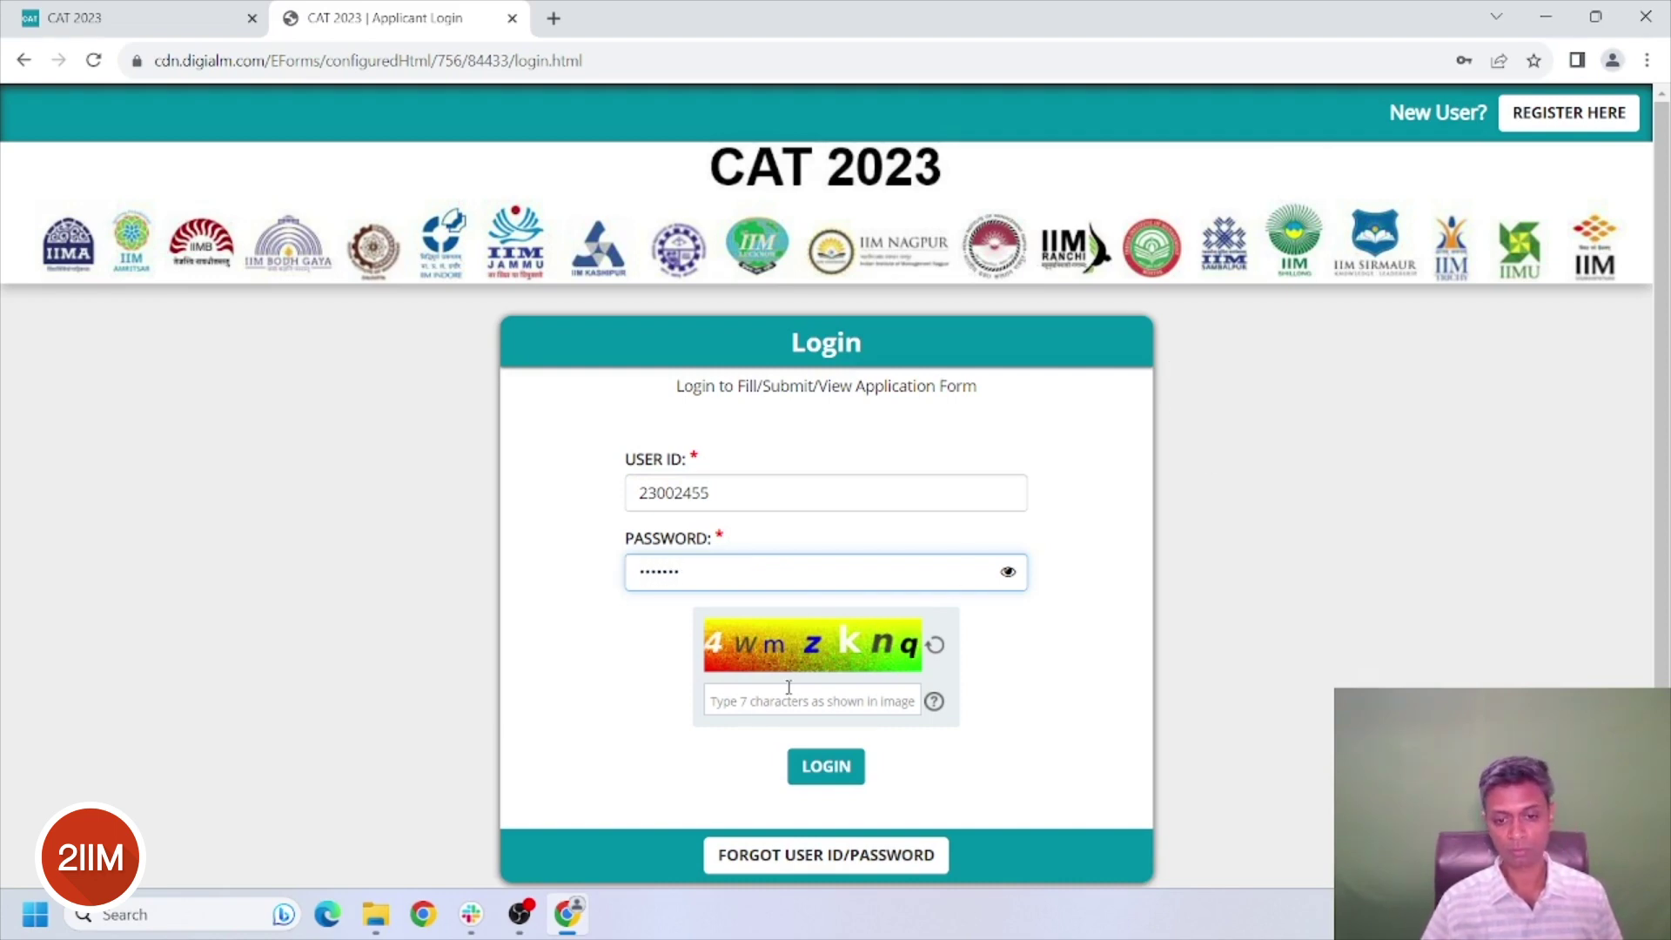
pyautogui.click(753, 705)
pyautogui.write('4em')
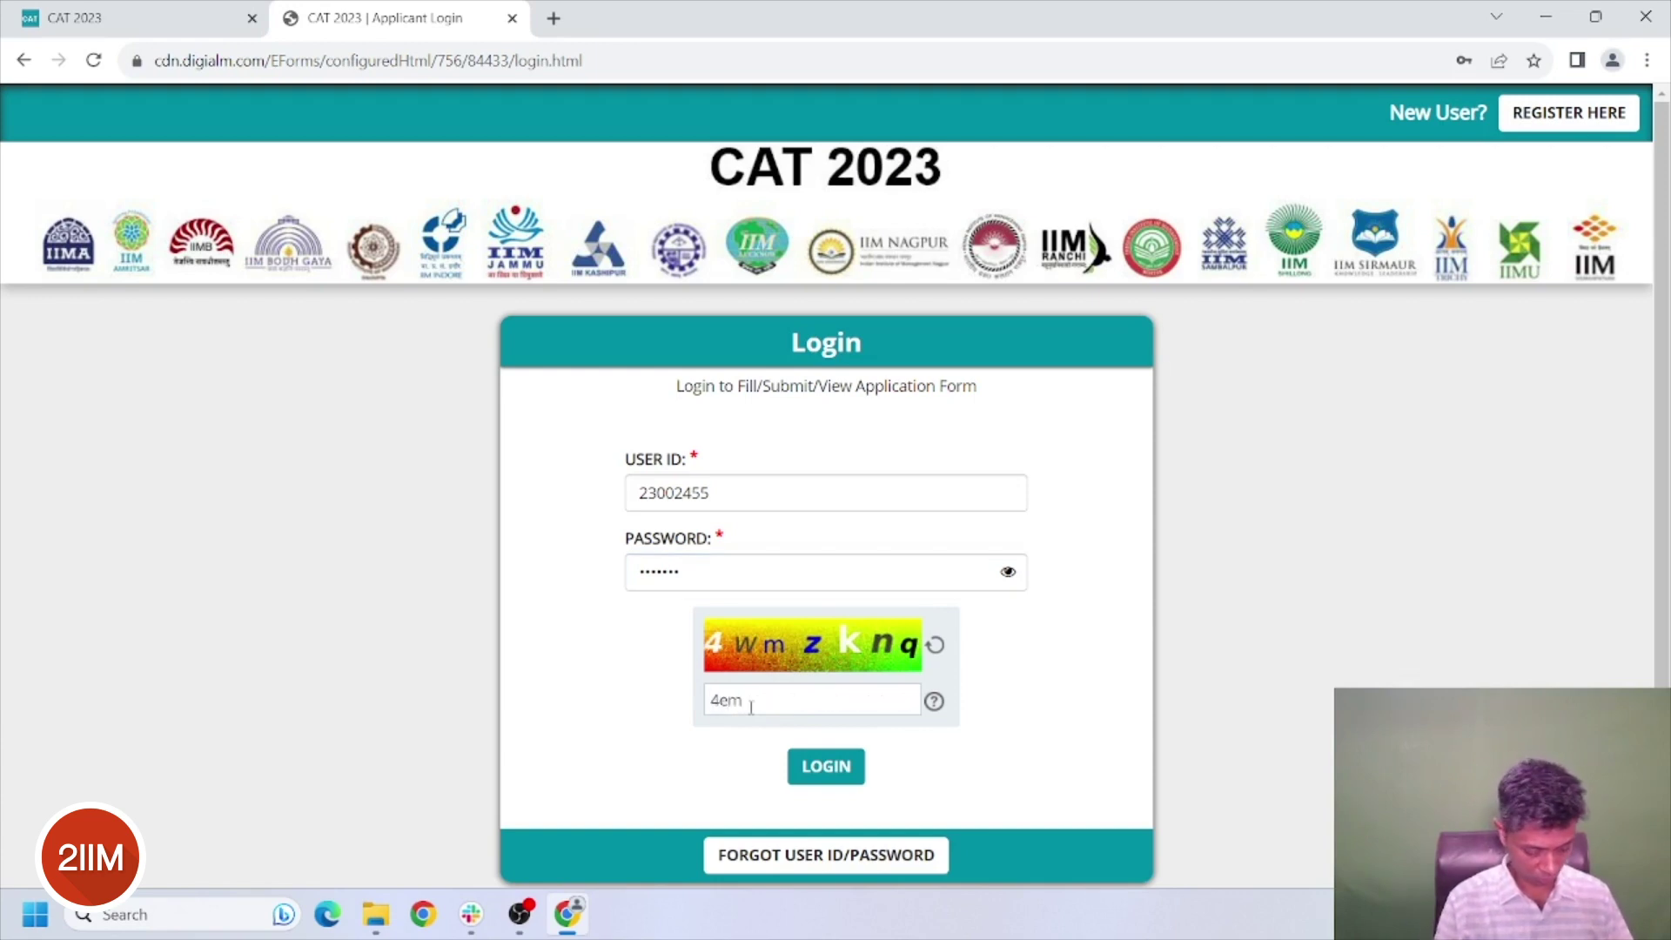
pyautogui.write('zknq')
pyautogui.click(824, 767)
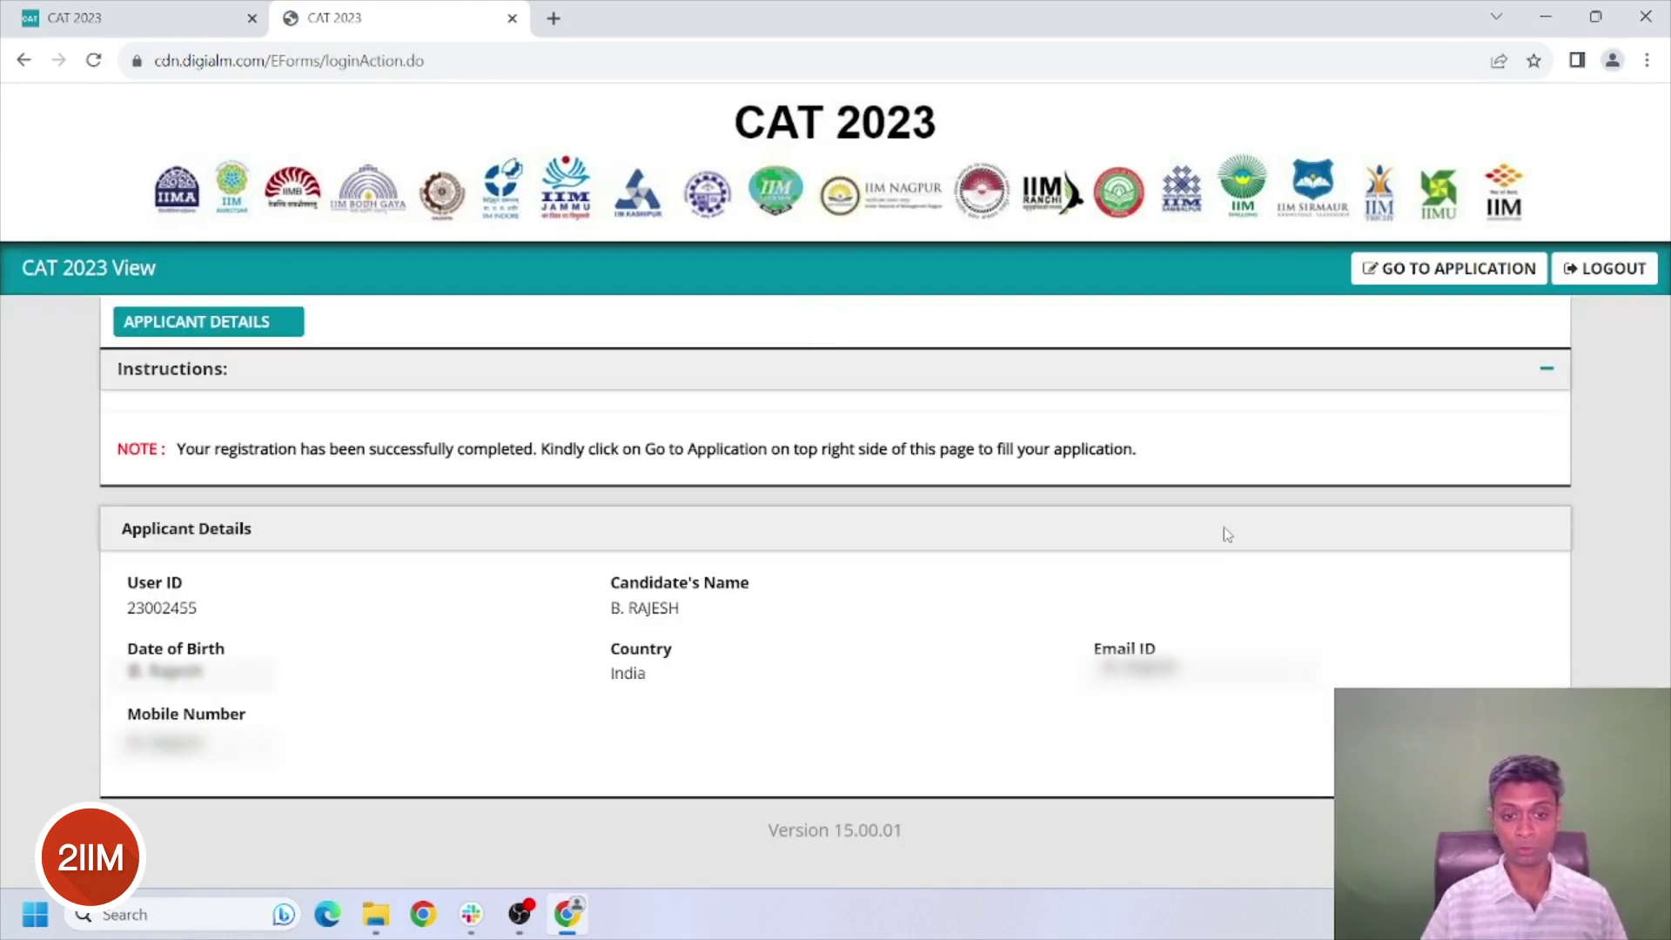
pyautogui.click(1428, 267)
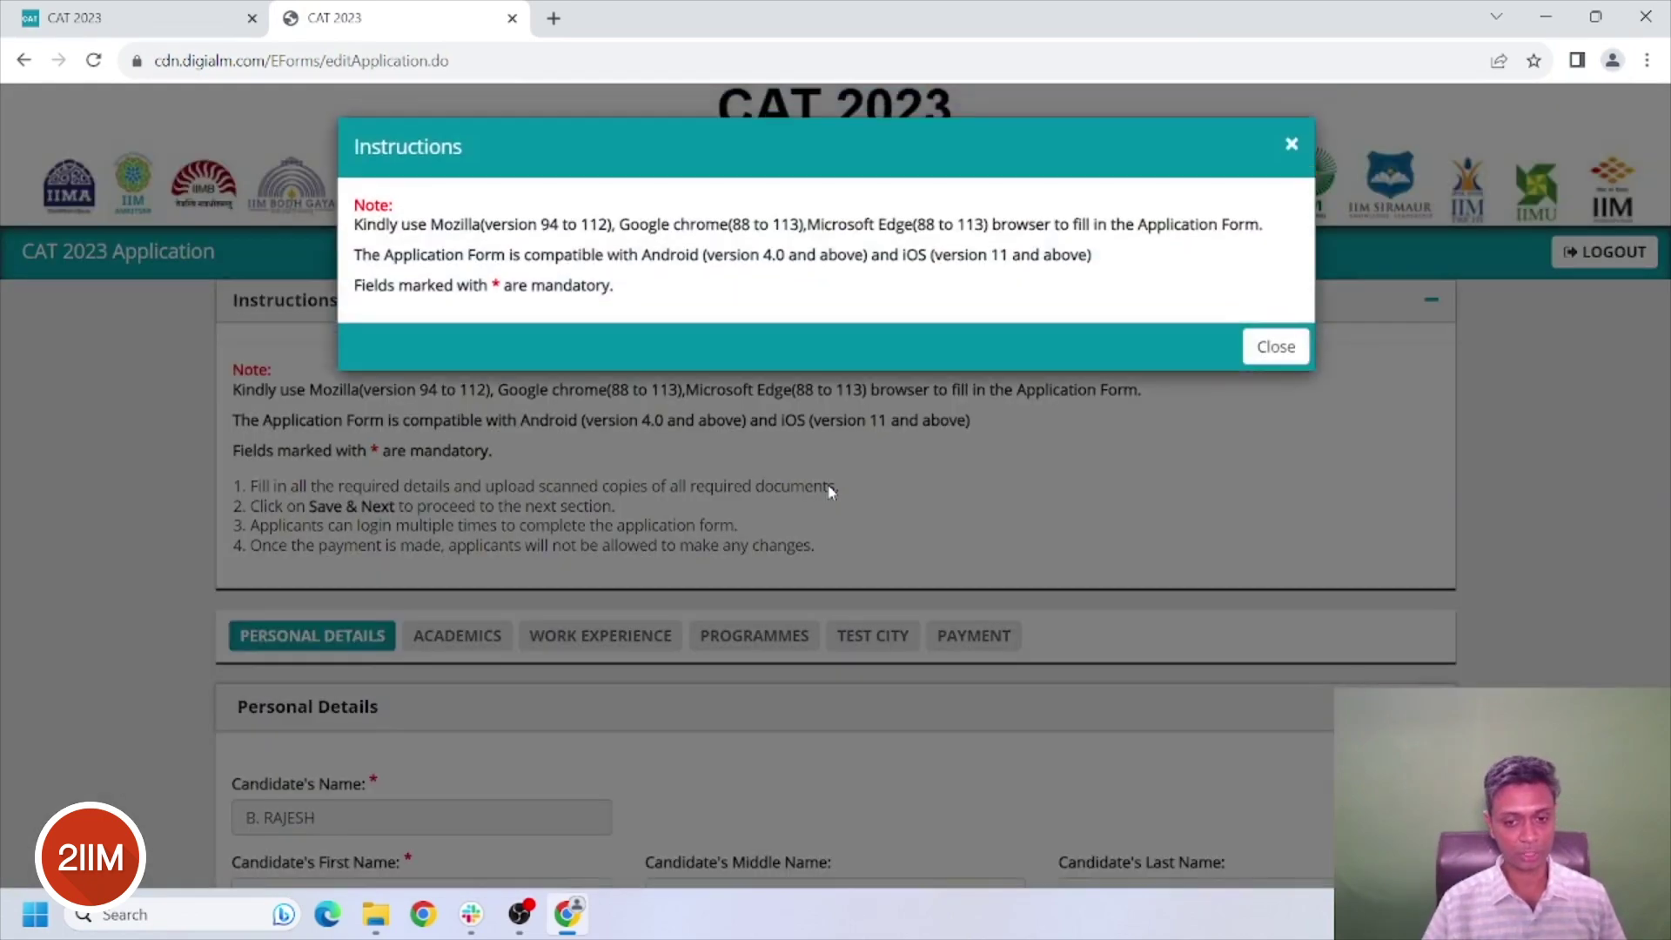
# Close the browser-compatibility Instructions pop-up and scroll to the Personal Details fields
pyautogui.click(1263, 344)
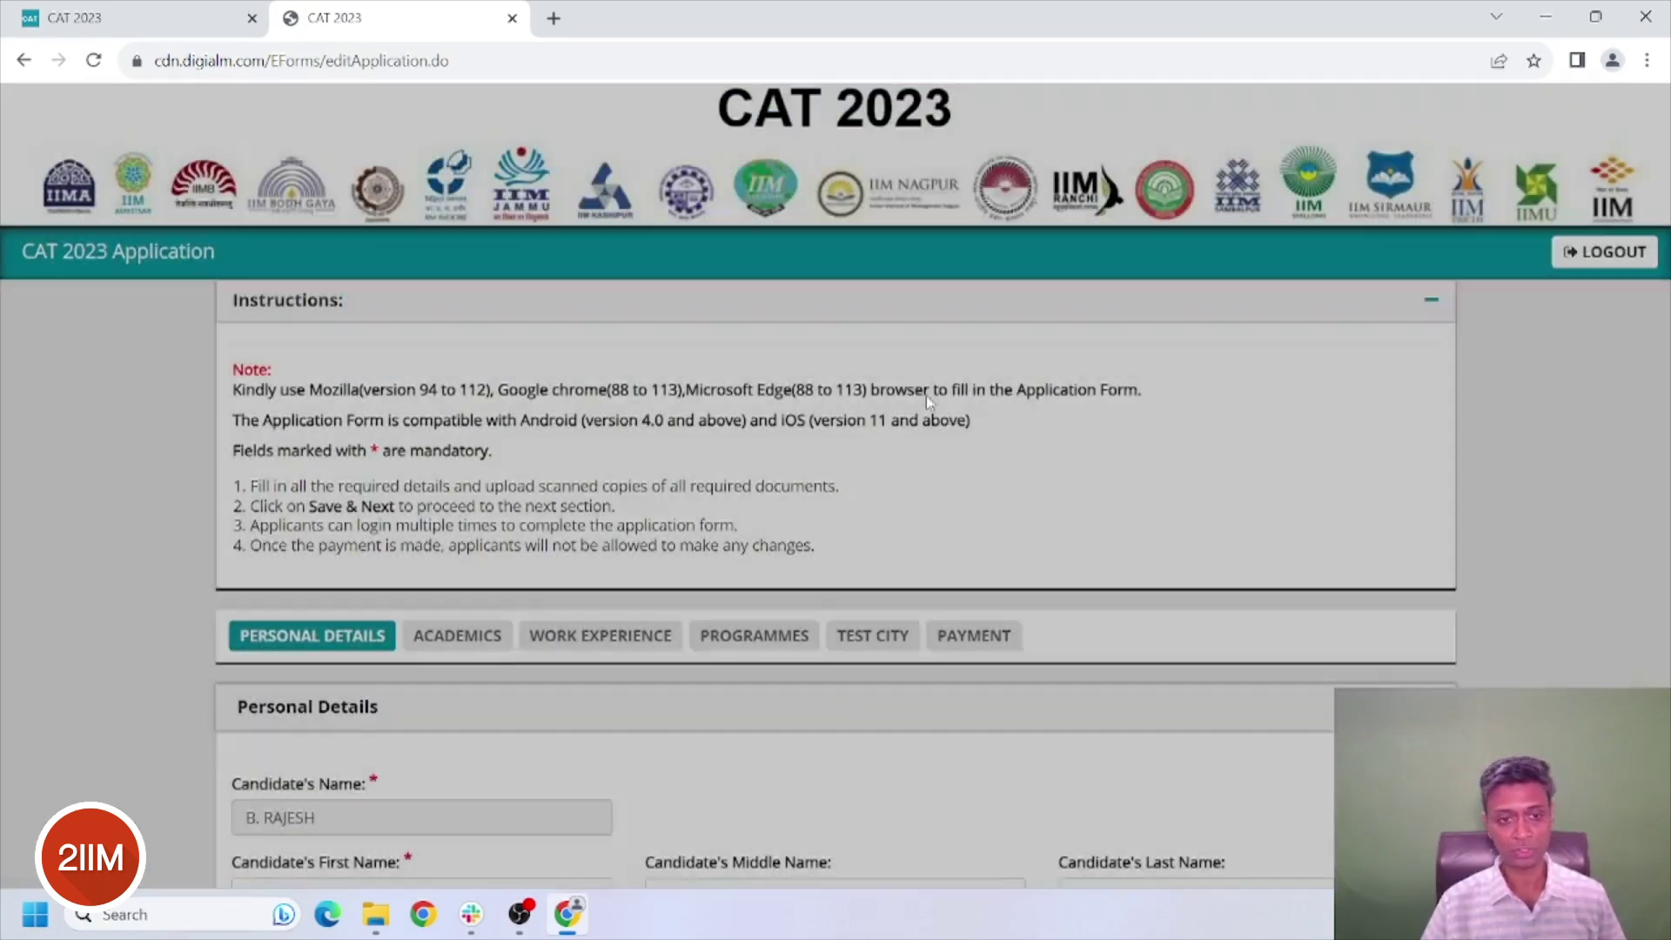
pyautogui.scroll(-5, 929, 402)
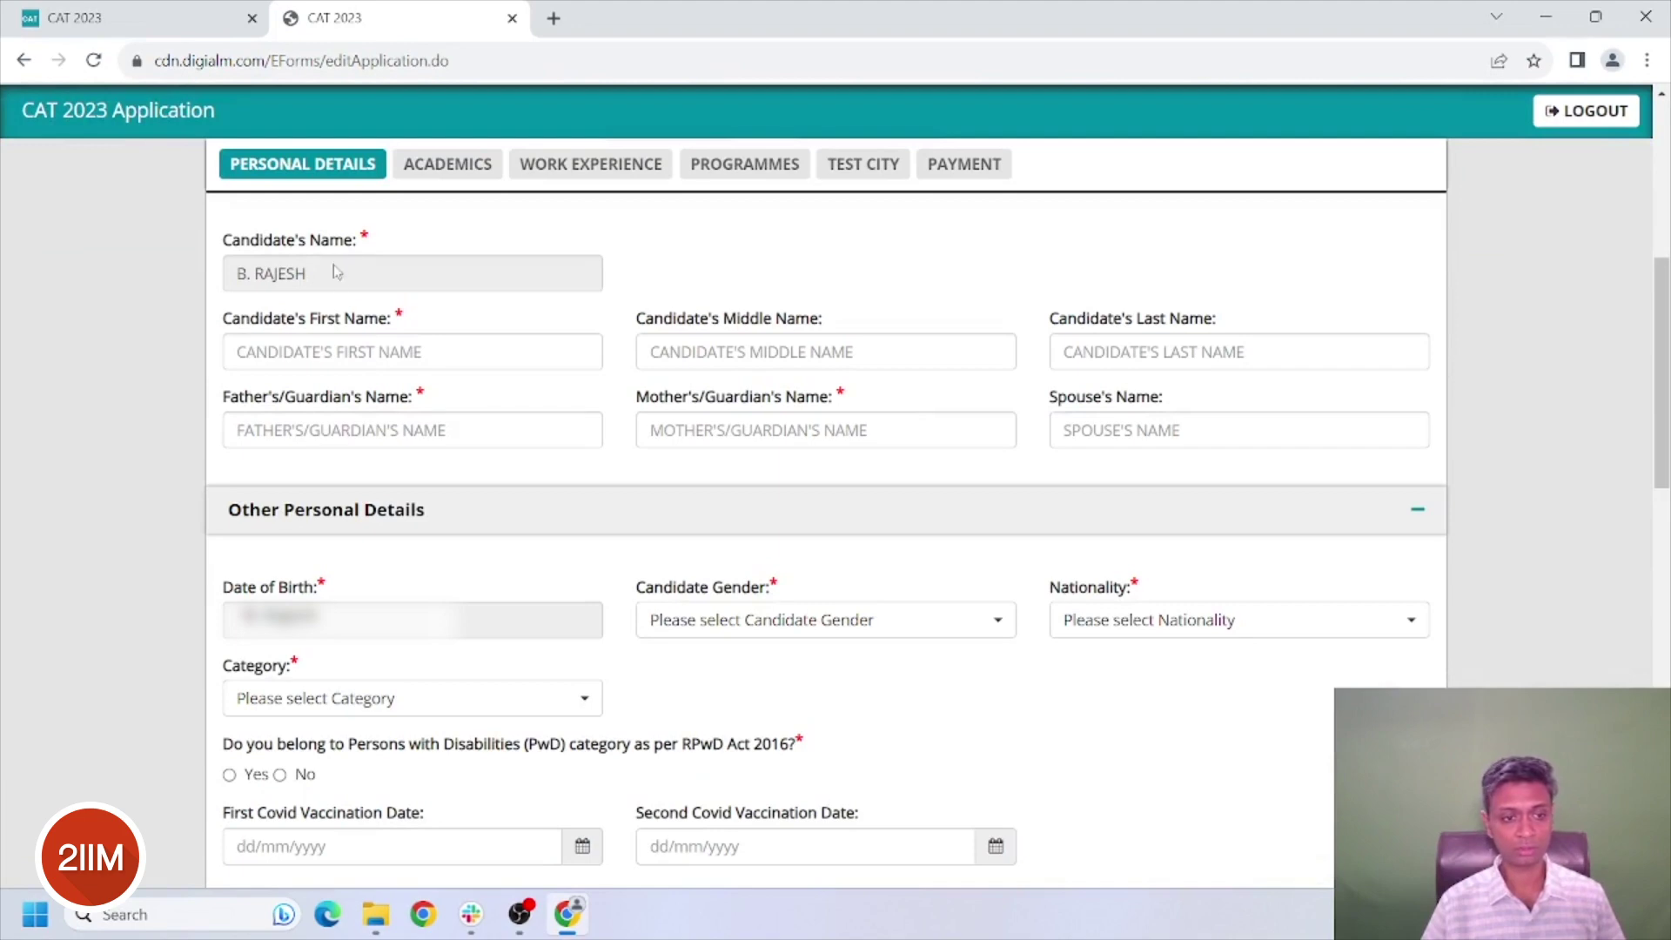
# Enter the candidate's first and last name, then the father's, mother's and spouse's names
pyautogui.press('Tab')
pyautogui.press('Tab')
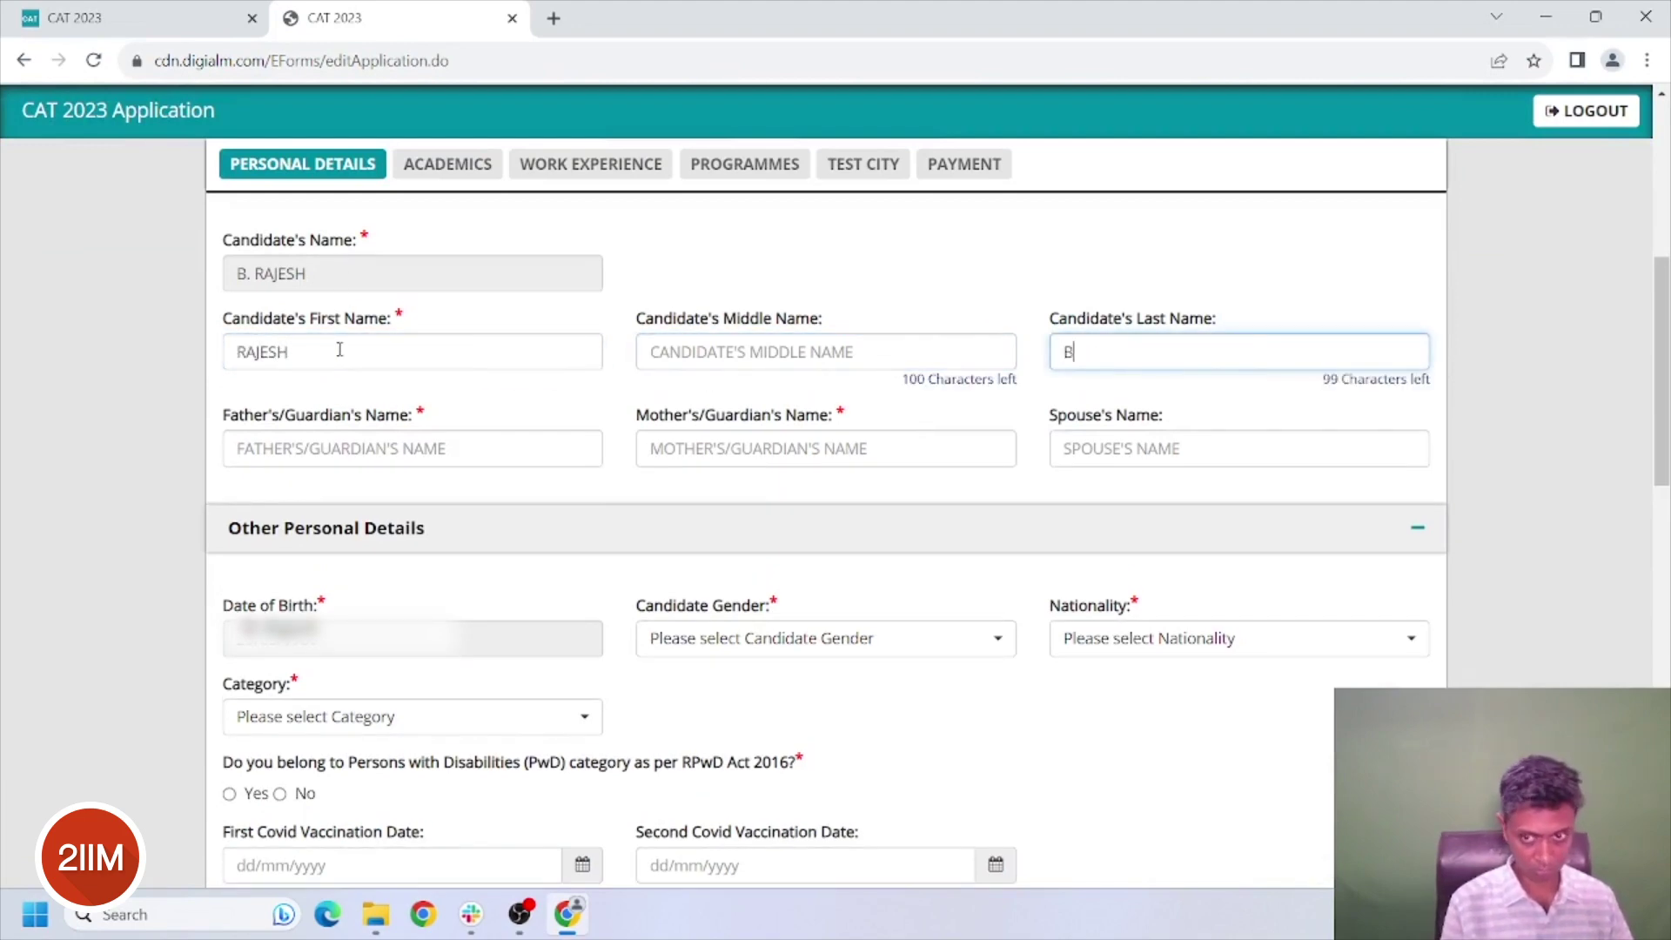
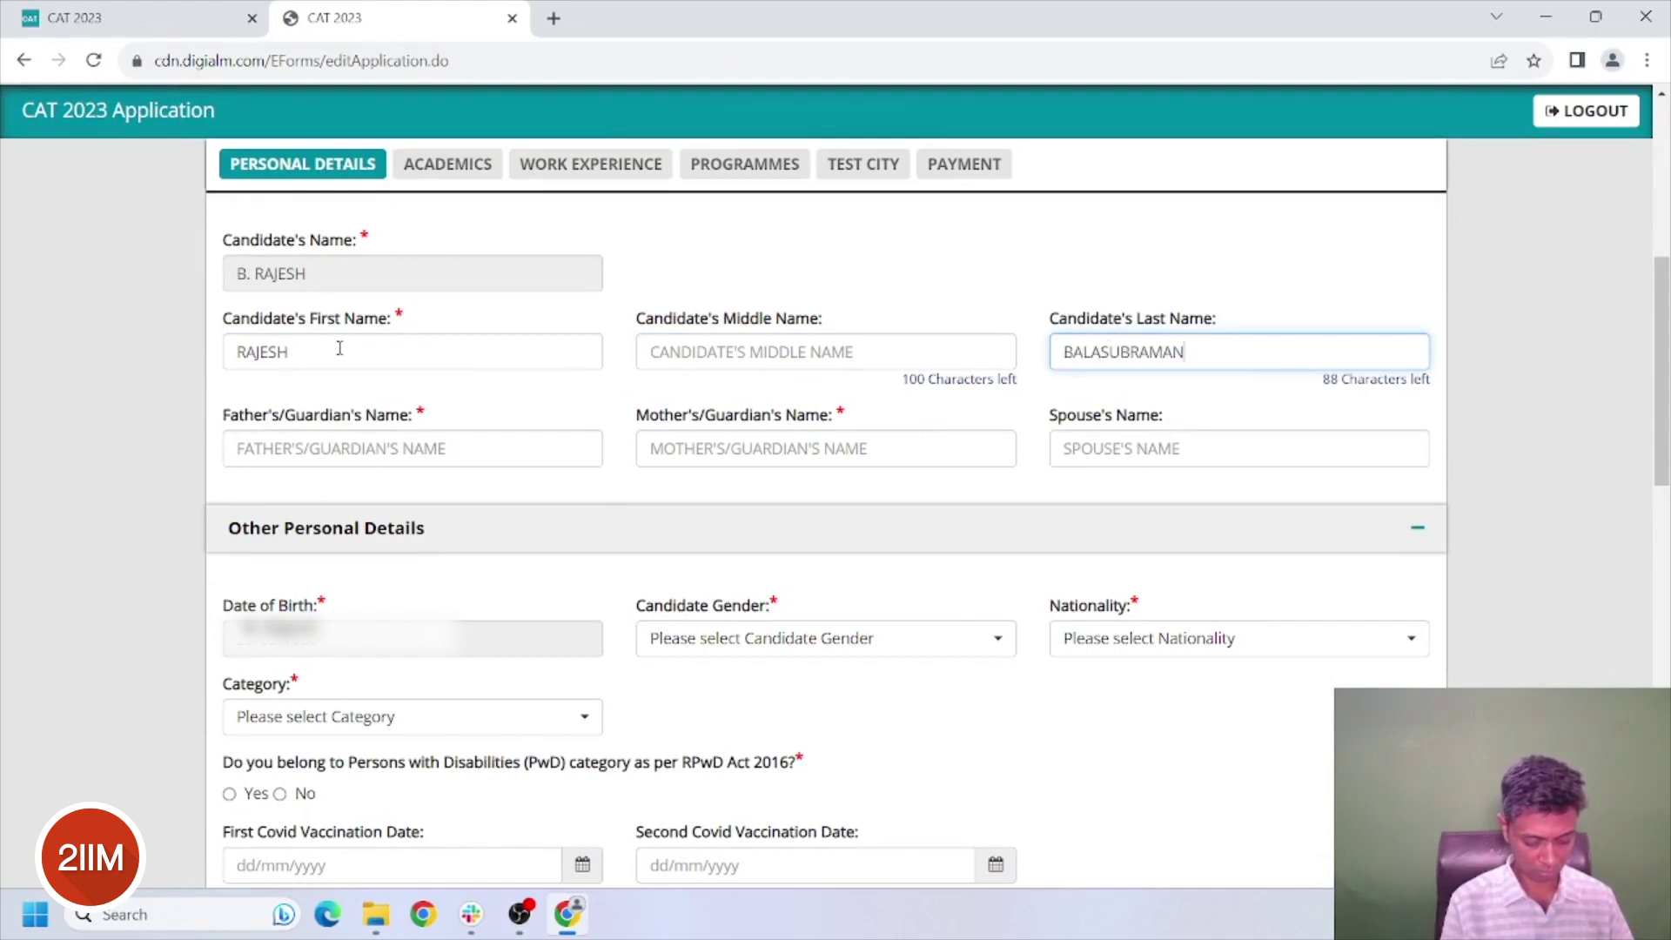
pyautogui.press('Tab')
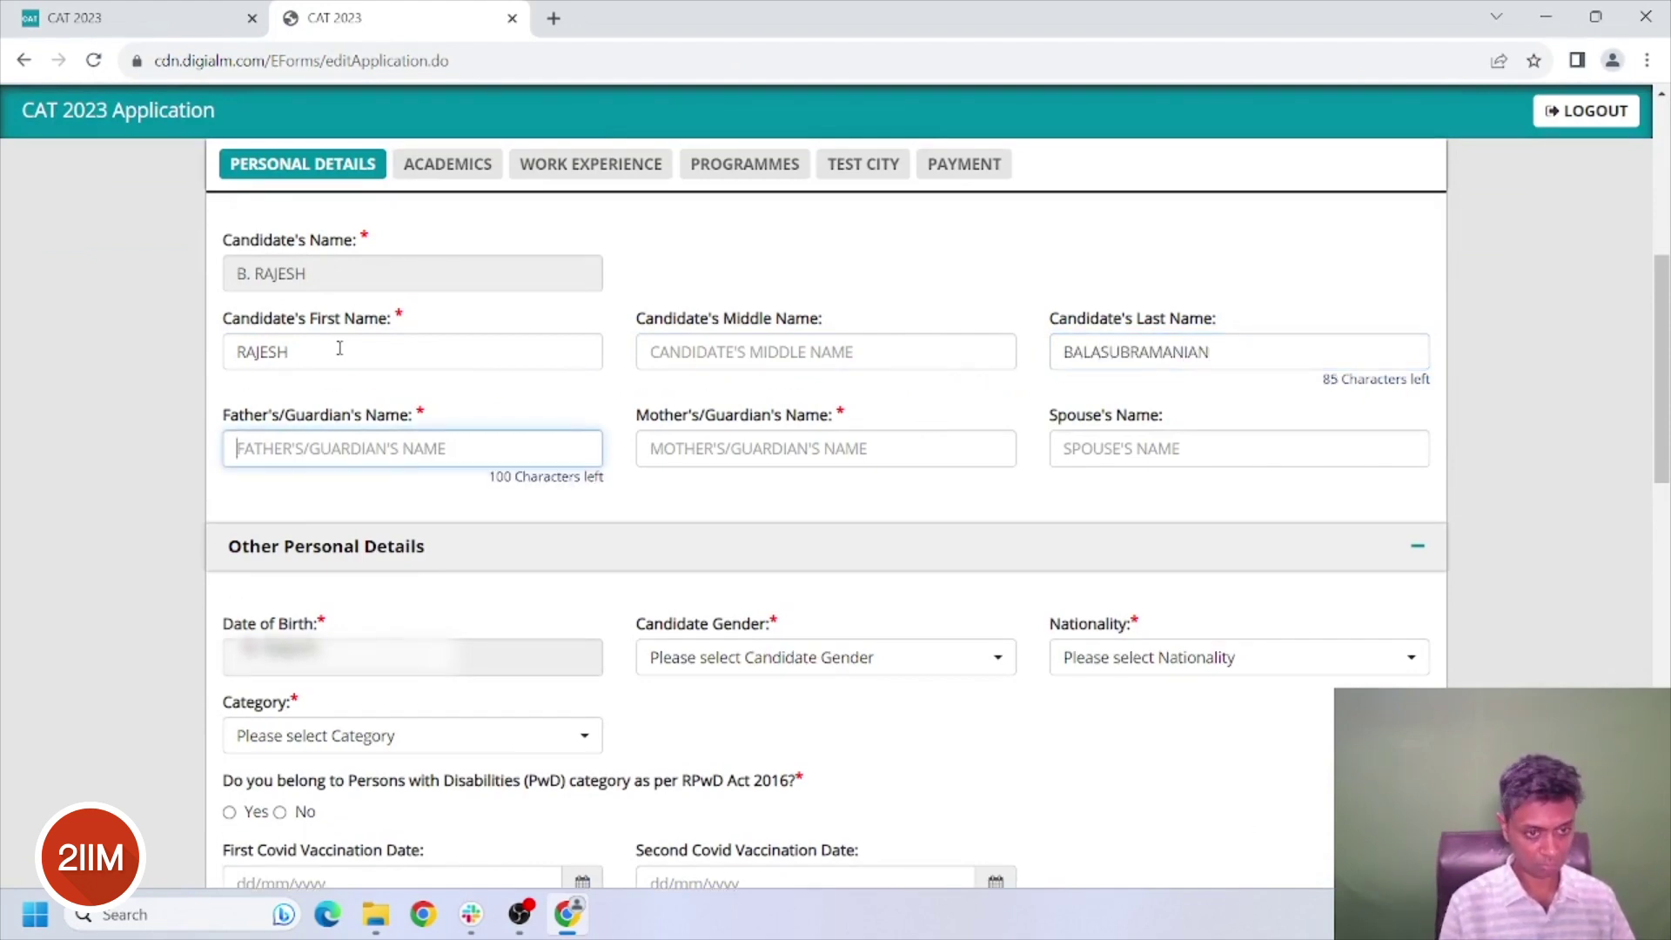
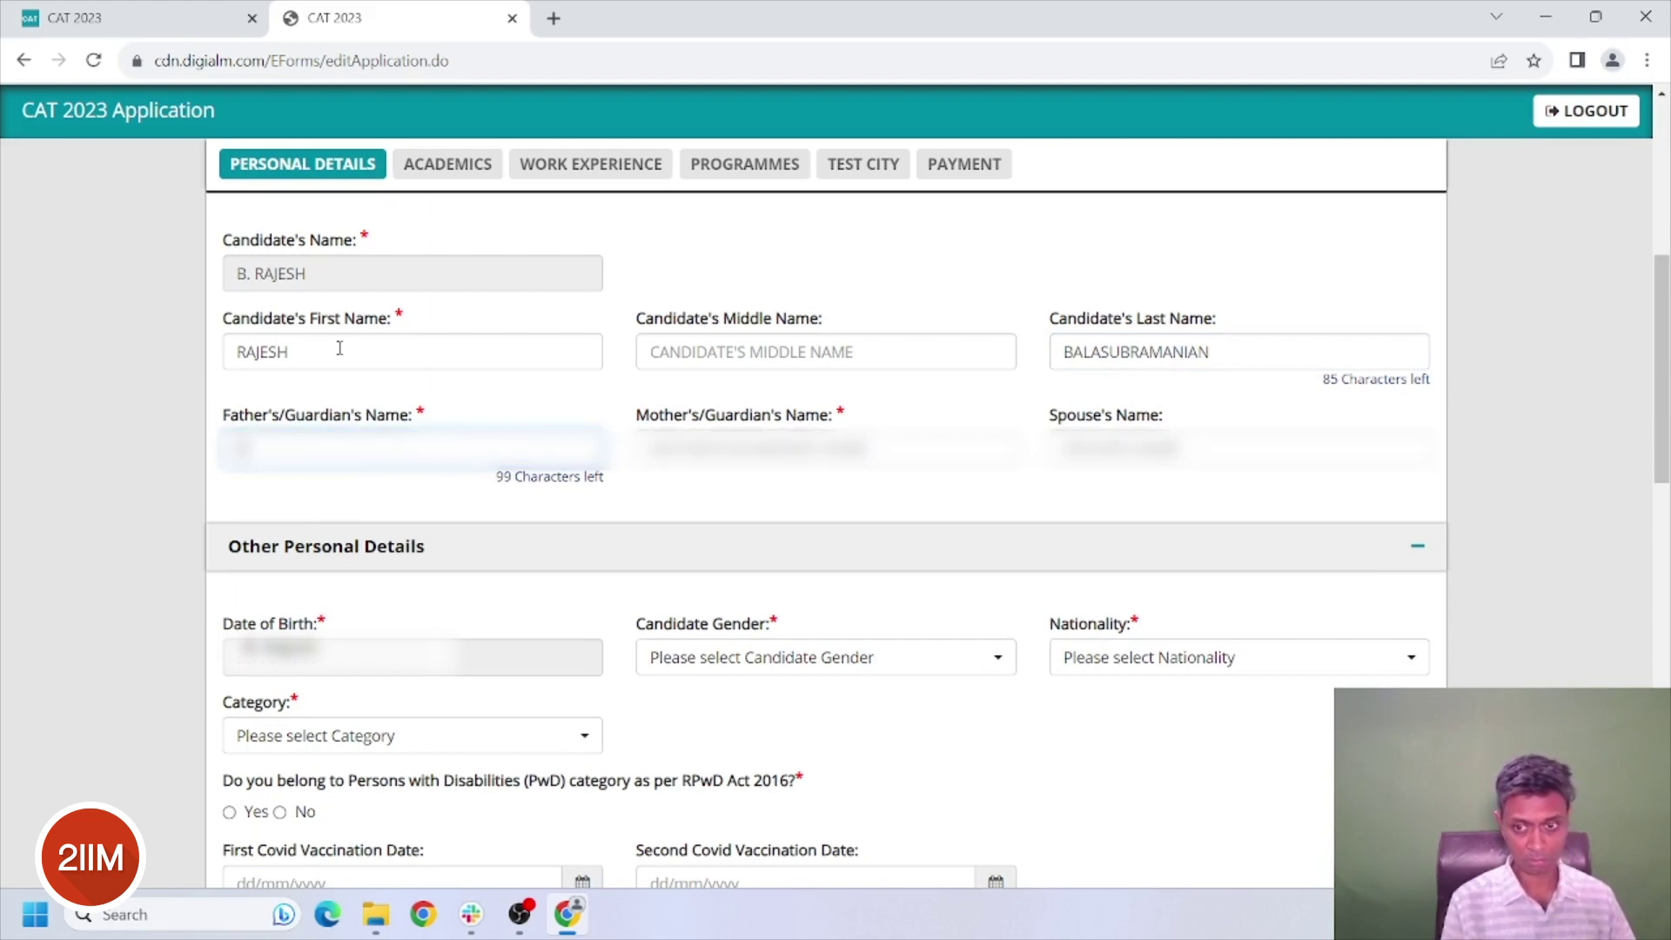
pyautogui.press('Tab')
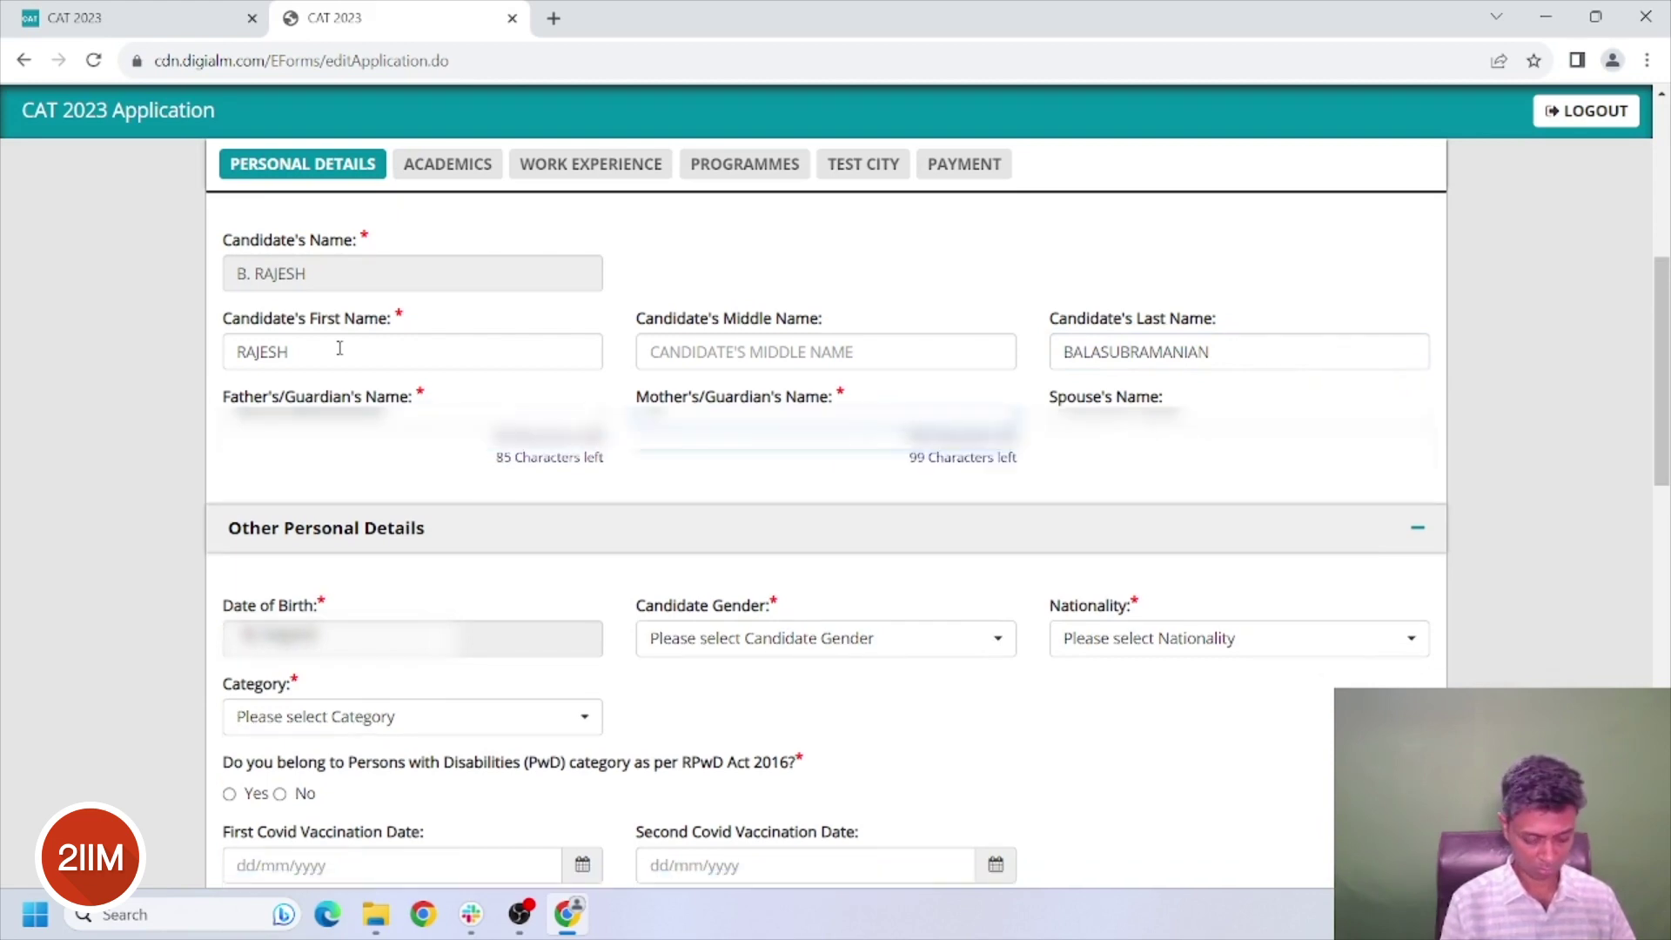
pyautogui.press('Tab')
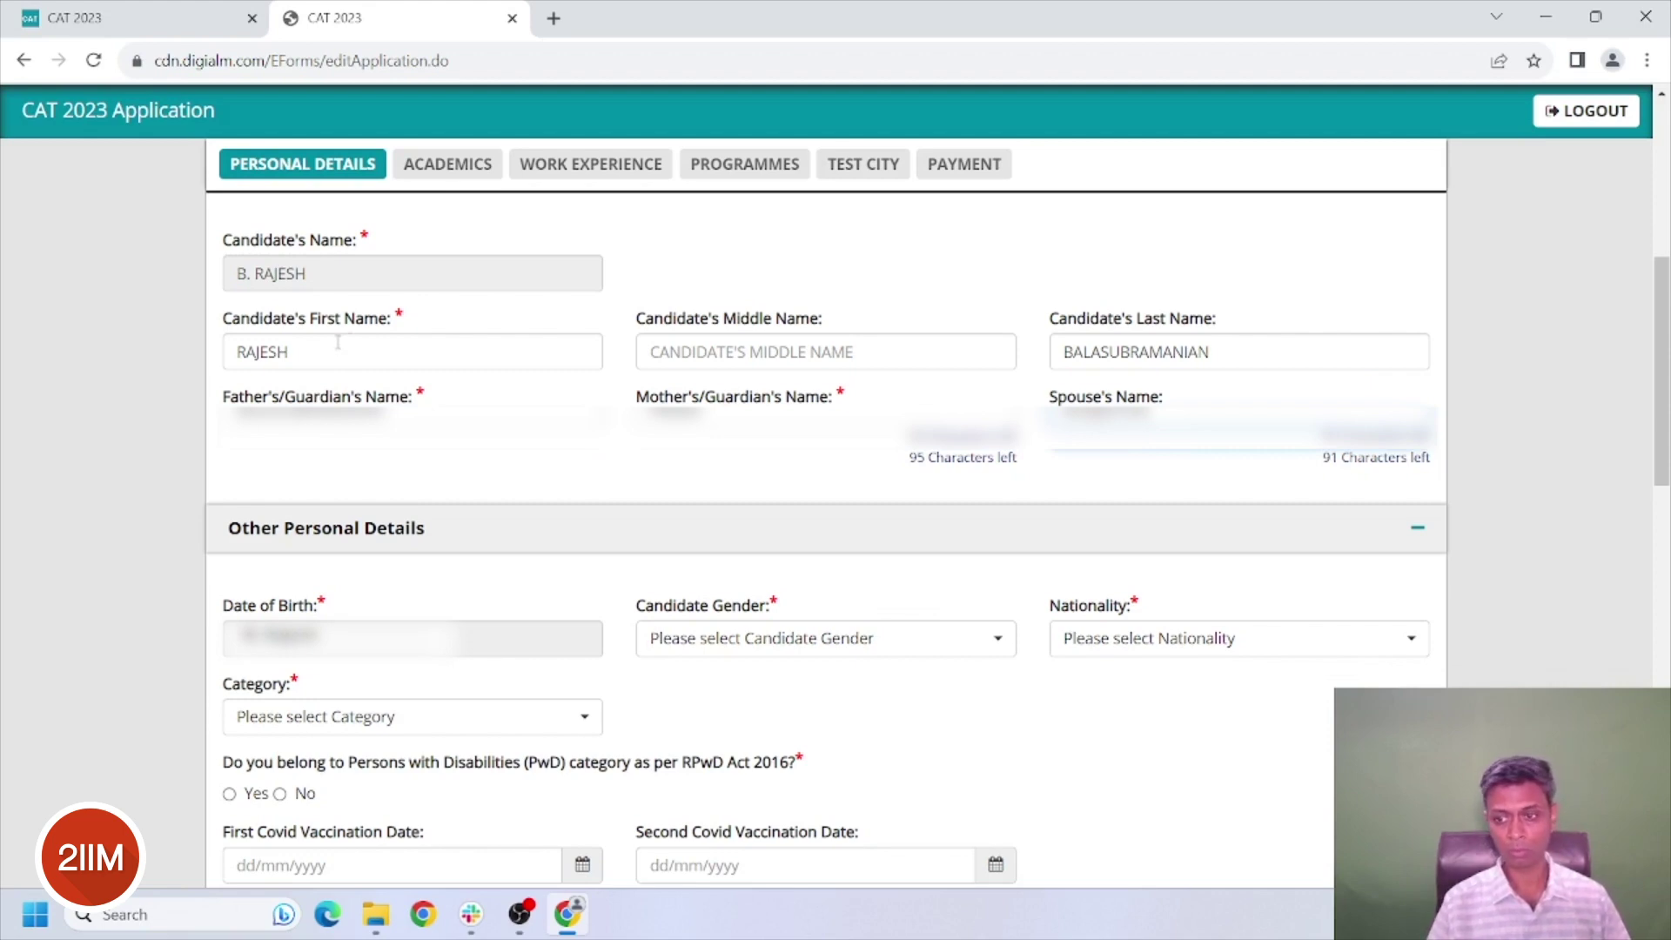
pyautogui.scroll(-2, 337, 342)
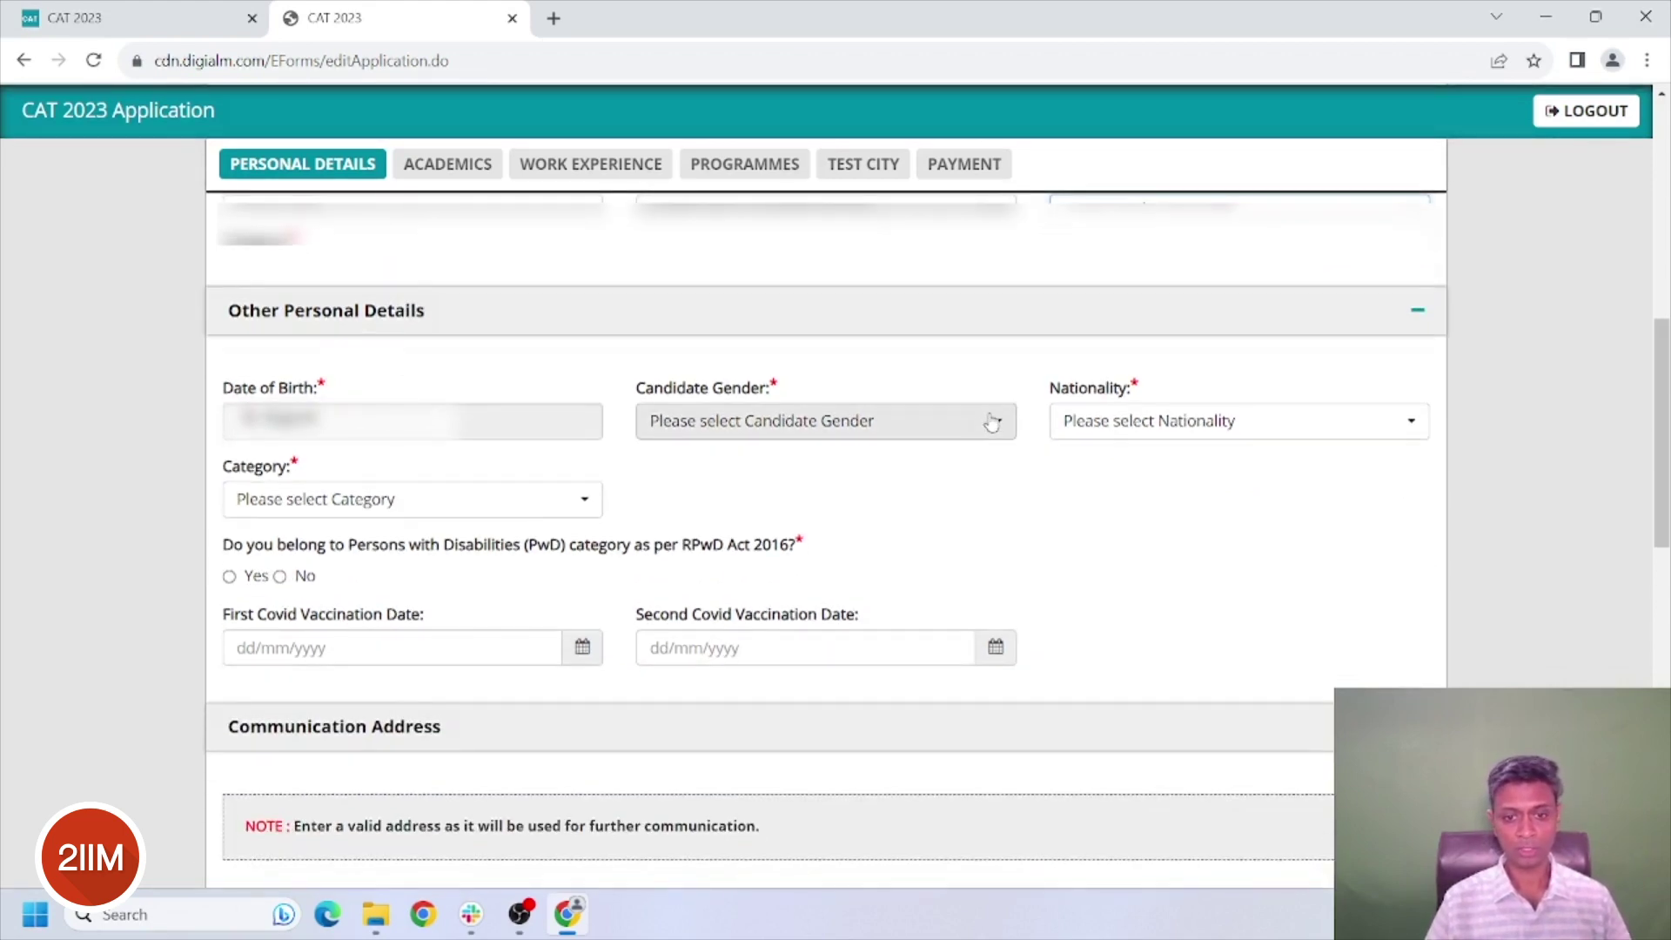
# Set gender to Male, nationality to Indian, category to General, and answer No for PwD
pyautogui.click(990, 421)
pyautogui.click(753, 518)
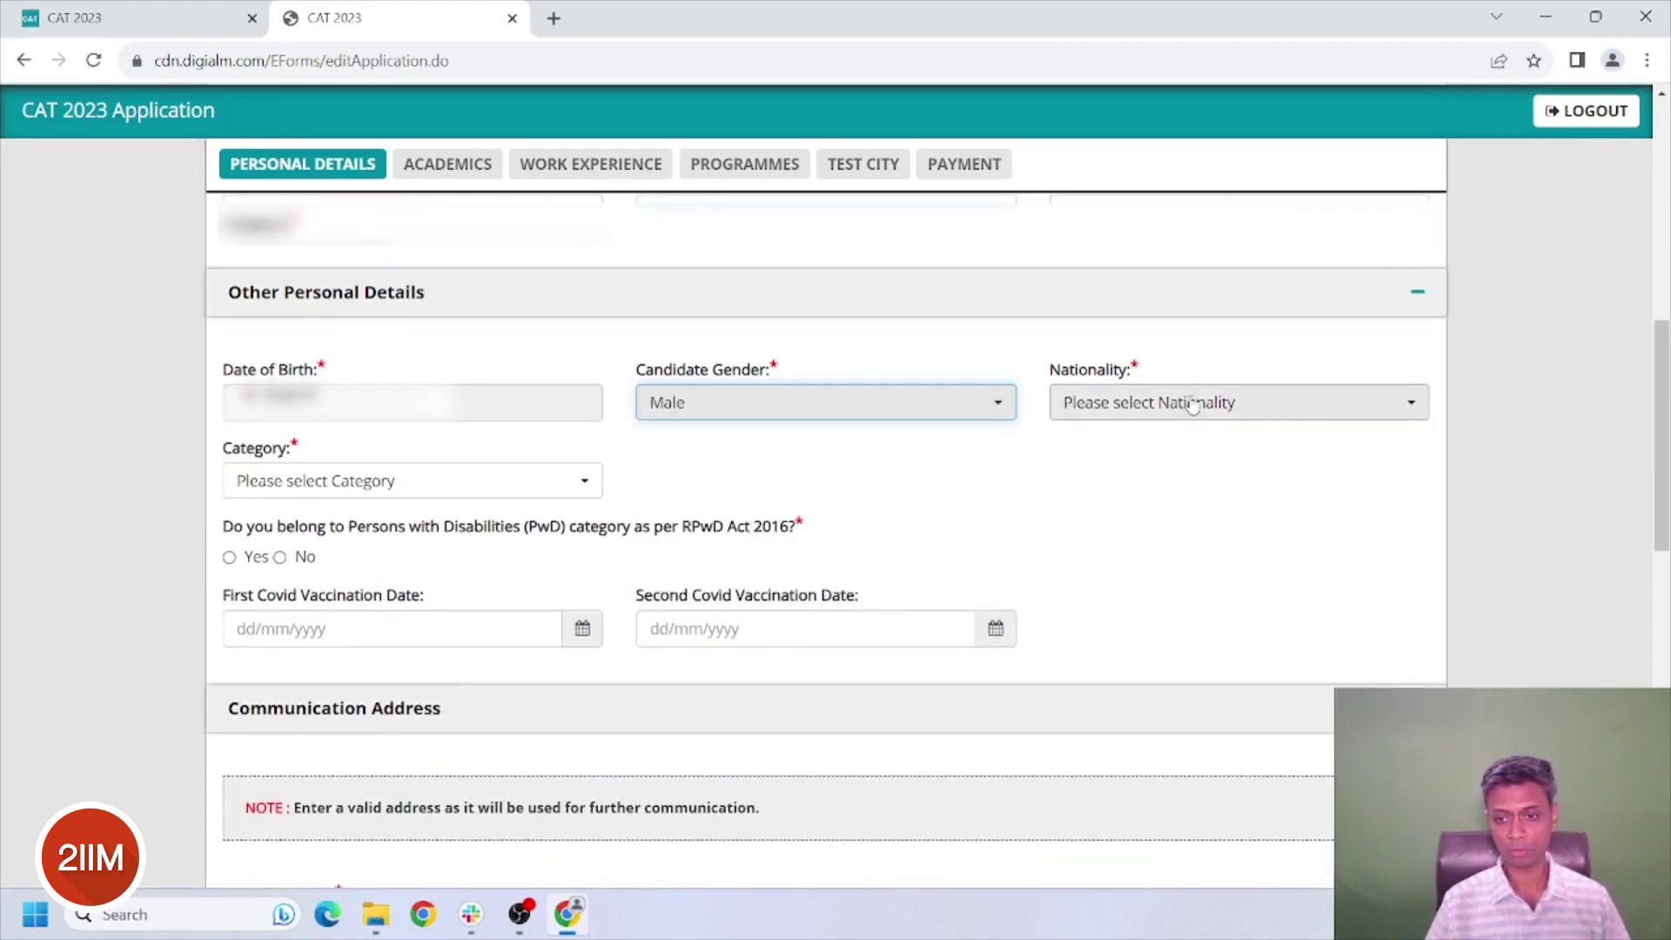
pyautogui.click(1236, 402)
pyautogui.click(1132, 517)
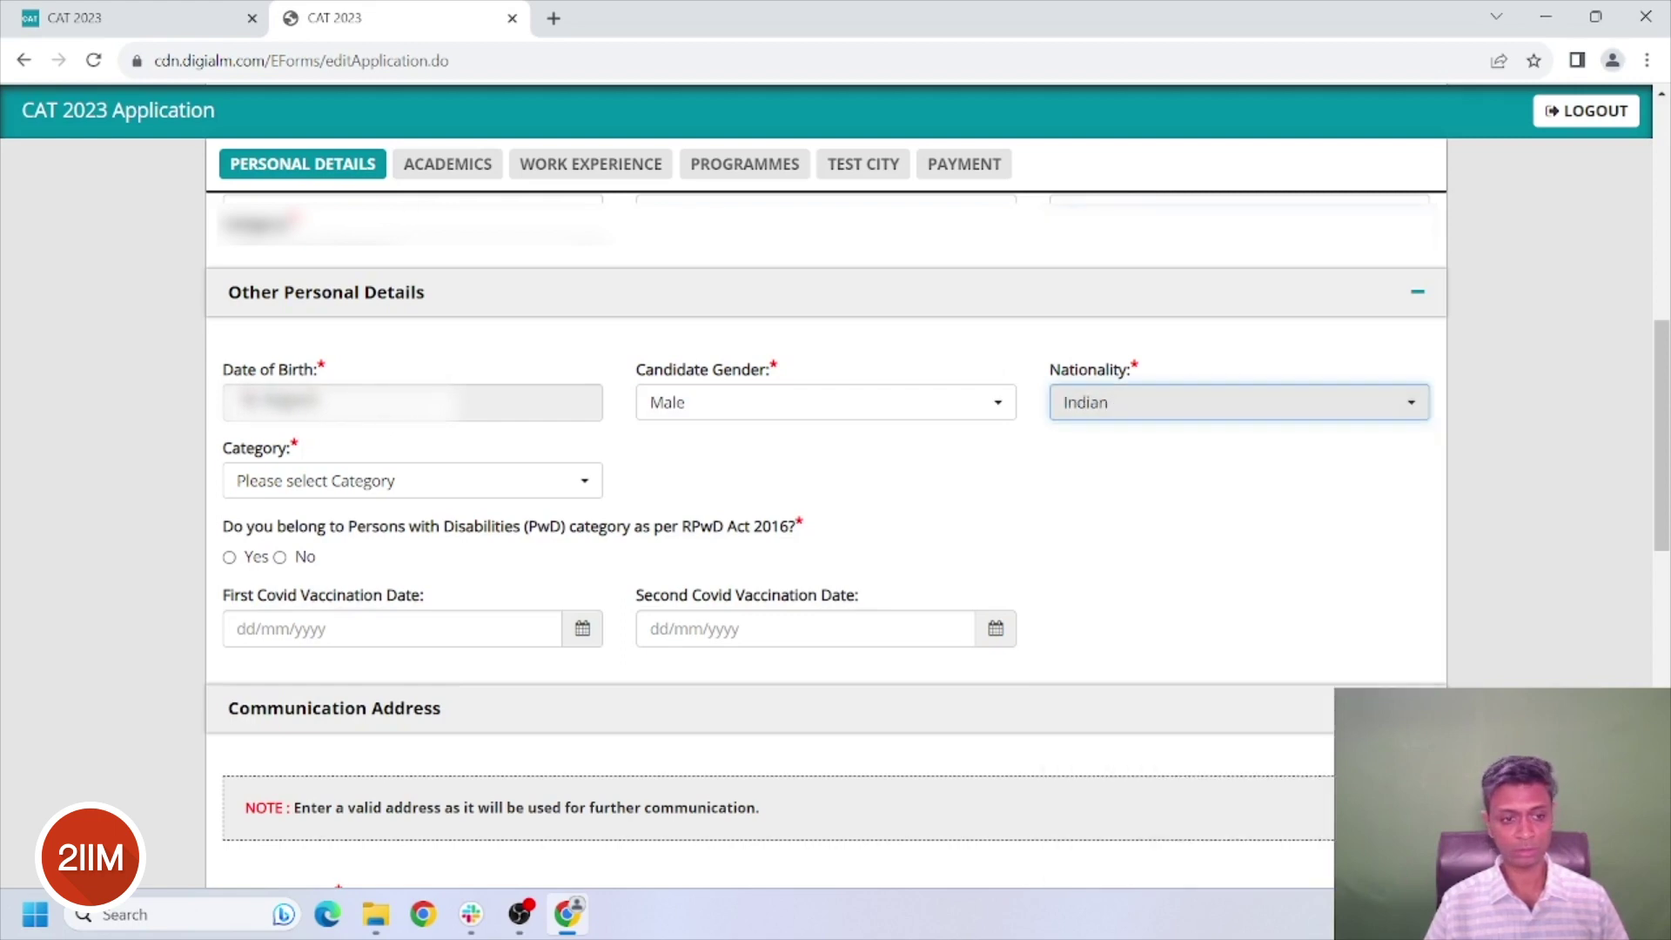
pyautogui.click(391, 481)
pyautogui.click(348, 597)
pyautogui.scroll(-1, 348, 599)
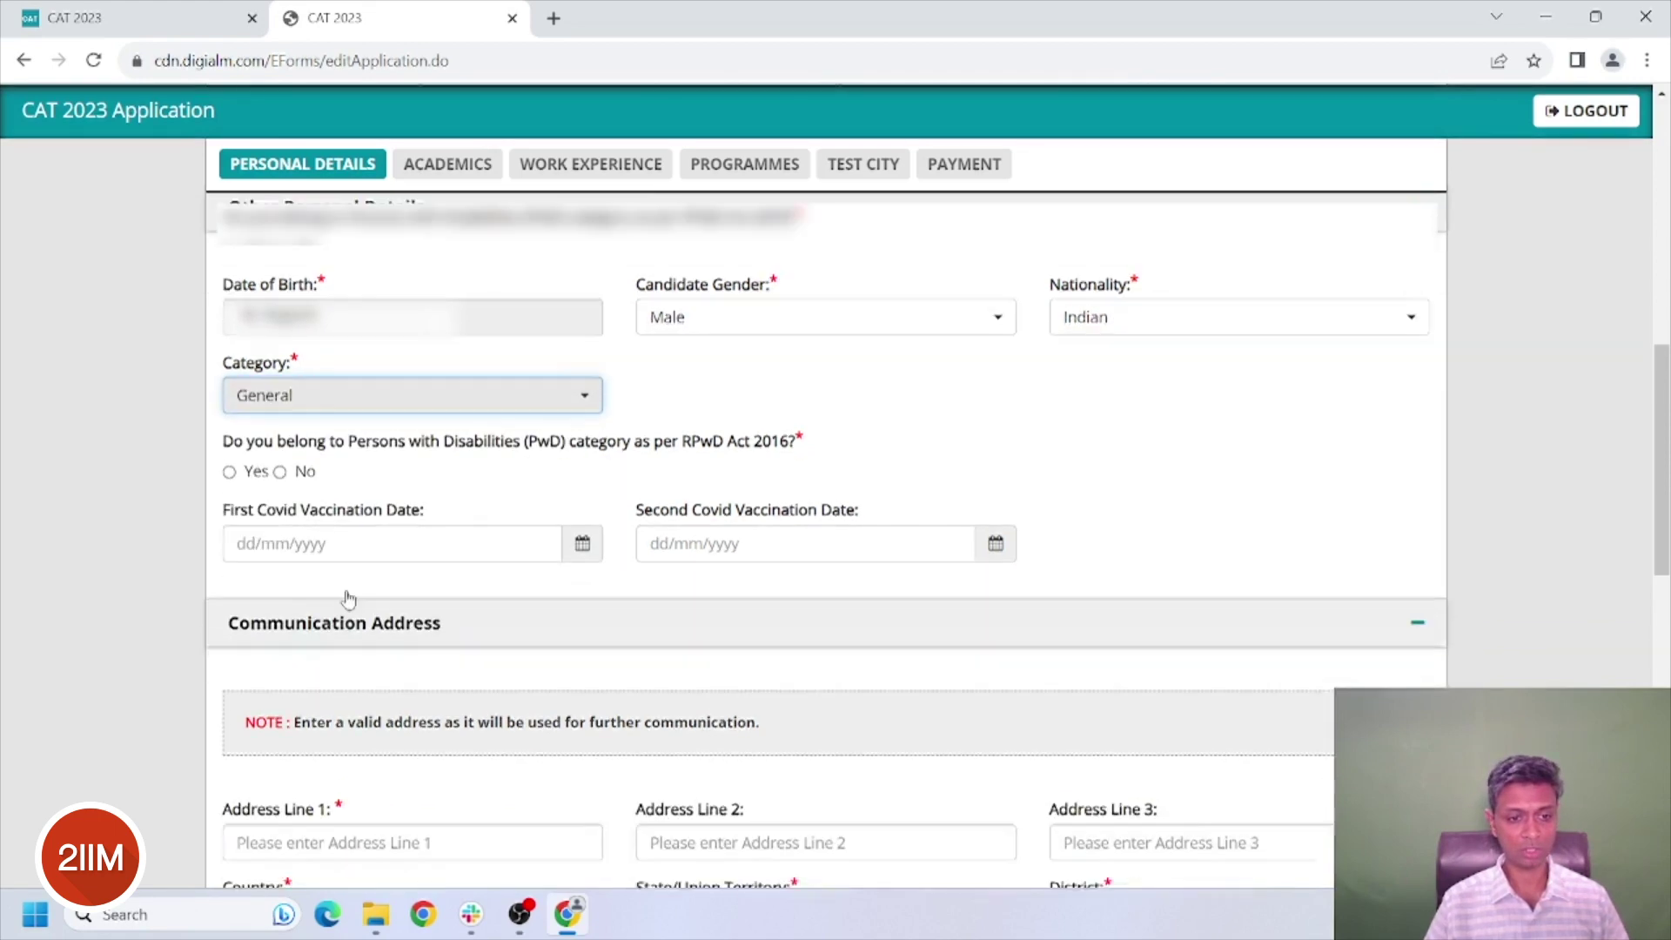
pyautogui.click(279, 448)
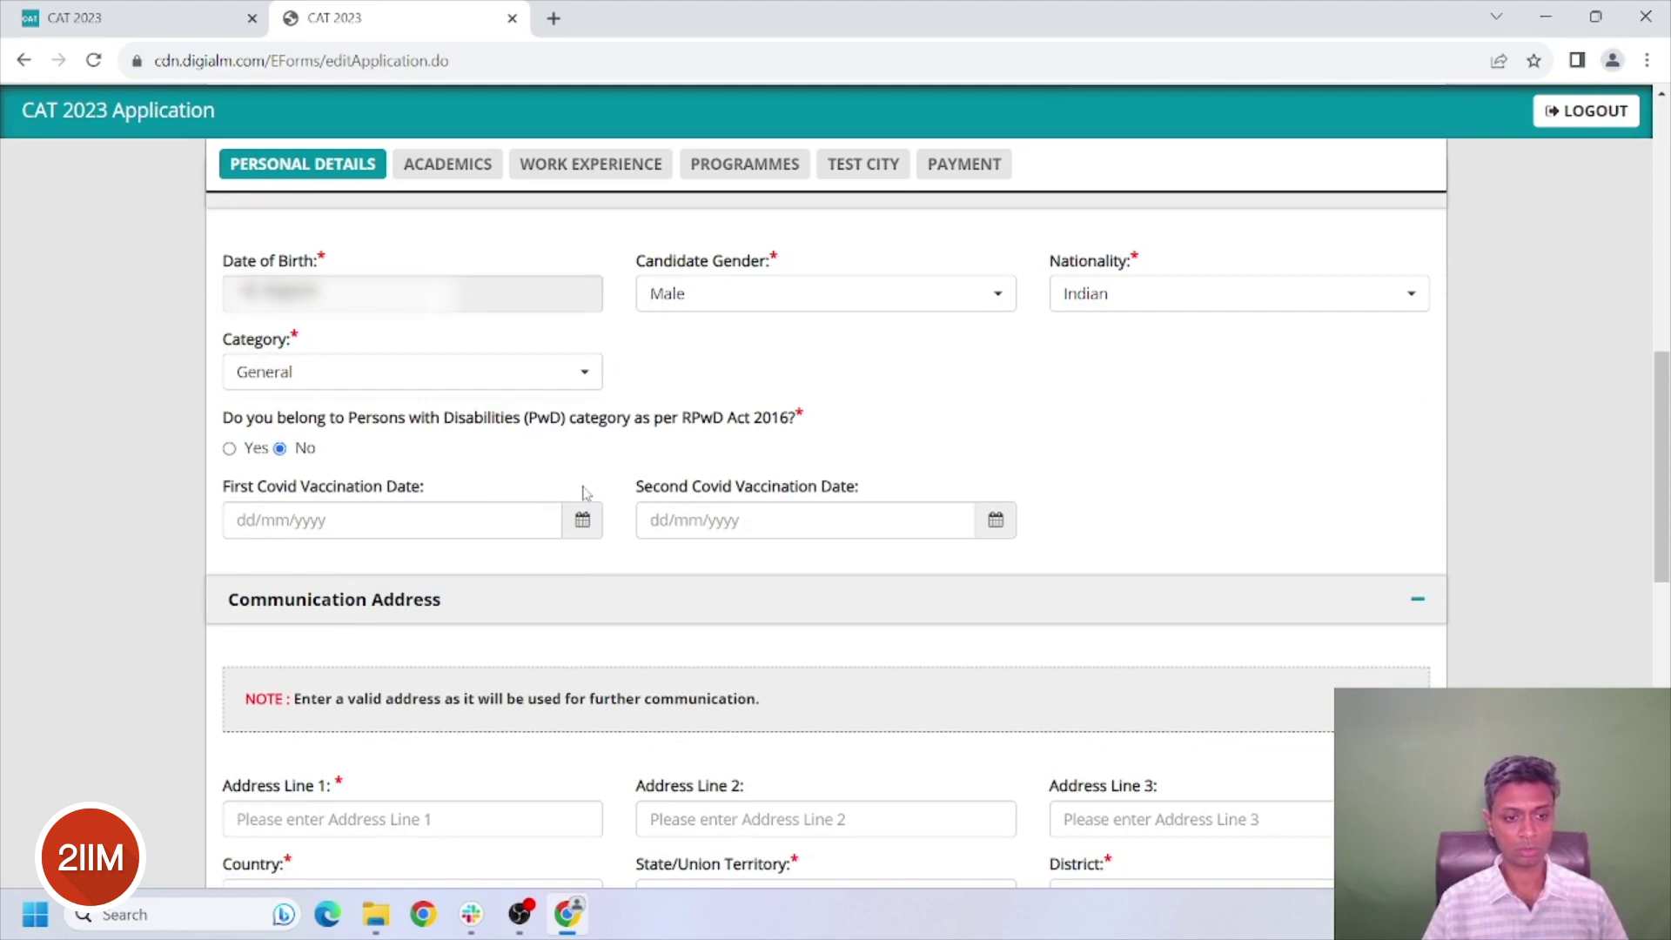
# Bring up the First Covid Vaccination Date calendar at November 2022
pyautogui.click(582, 527)
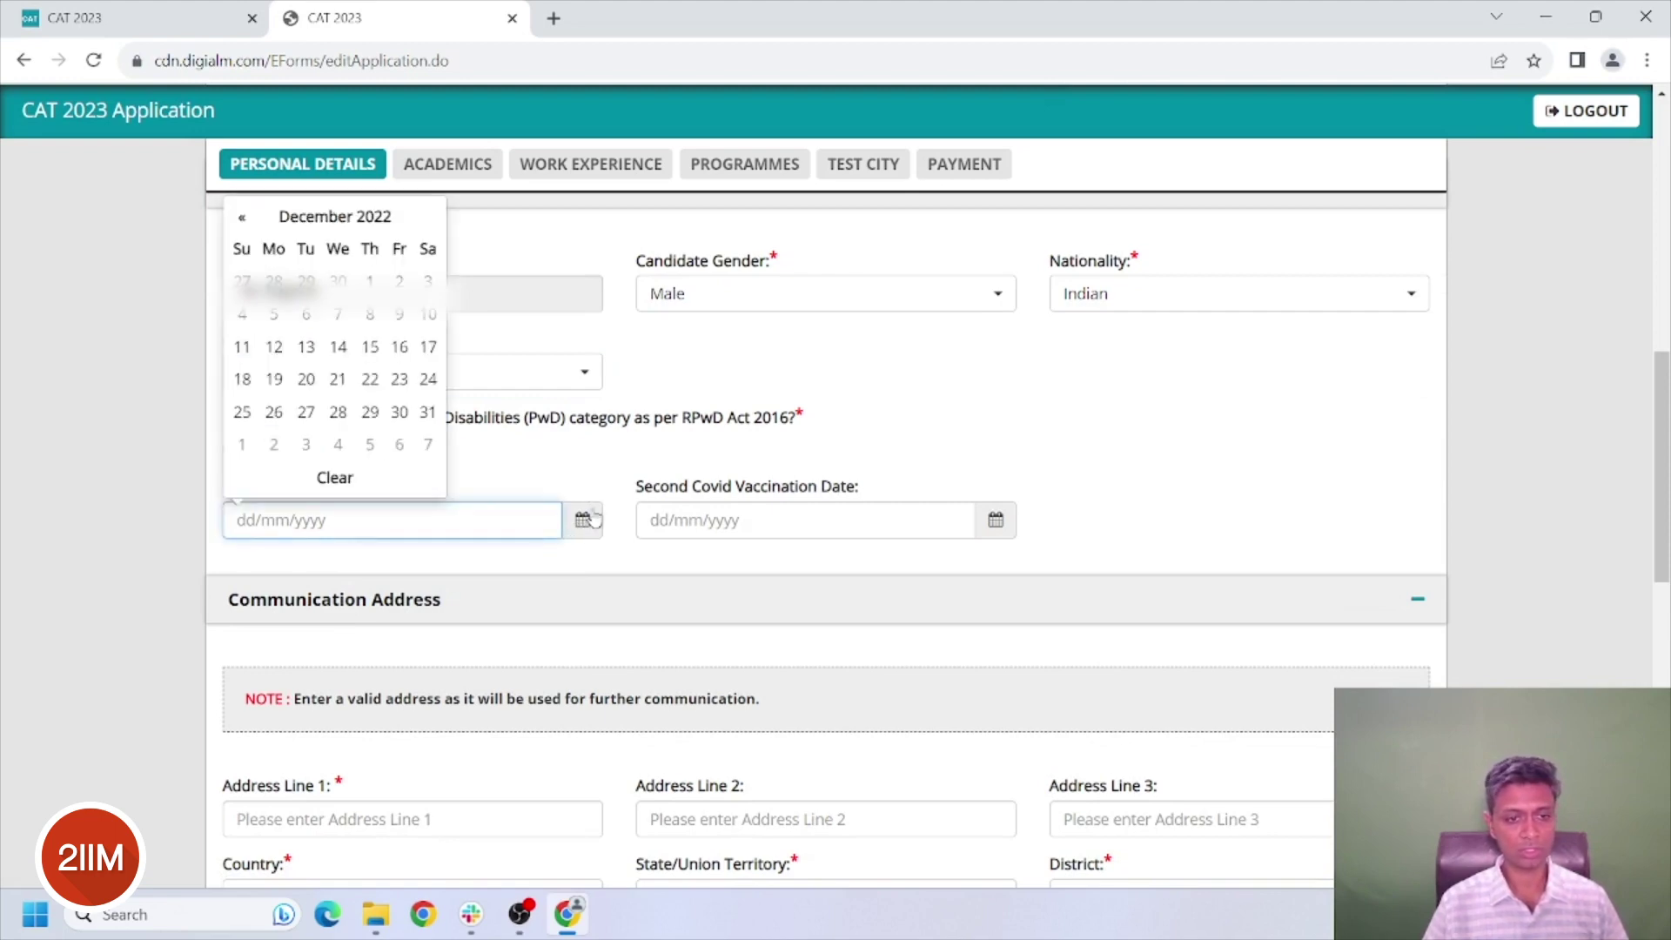
pyautogui.click(240, 220)
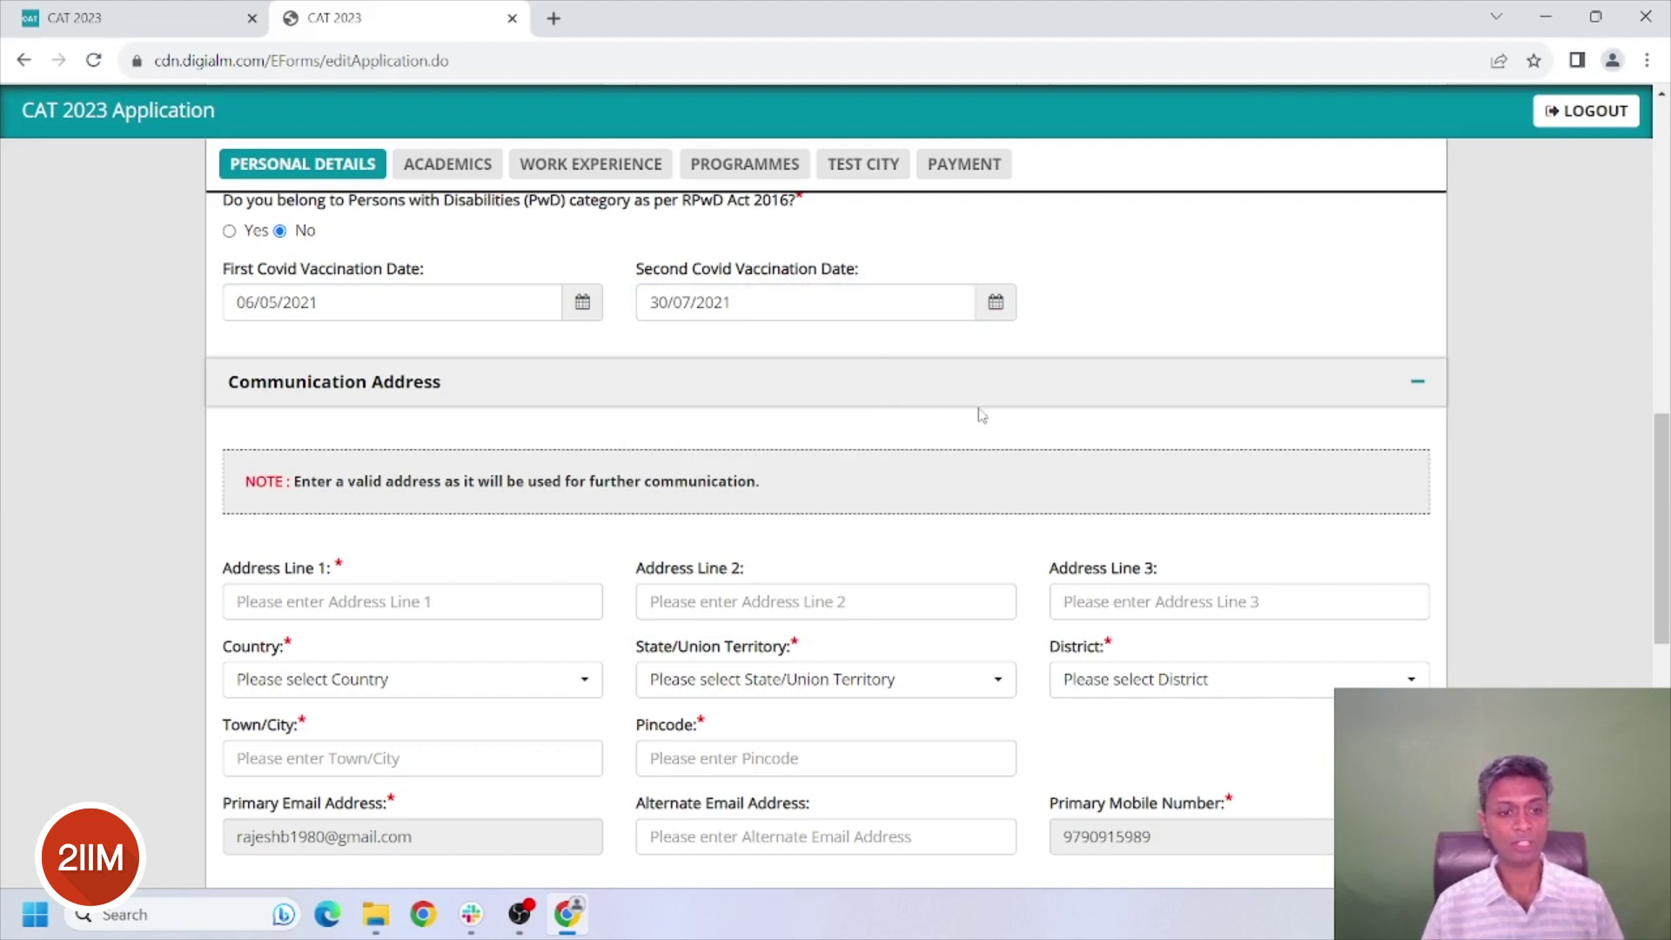
pyautogui.scroll(-1, 978, 412)
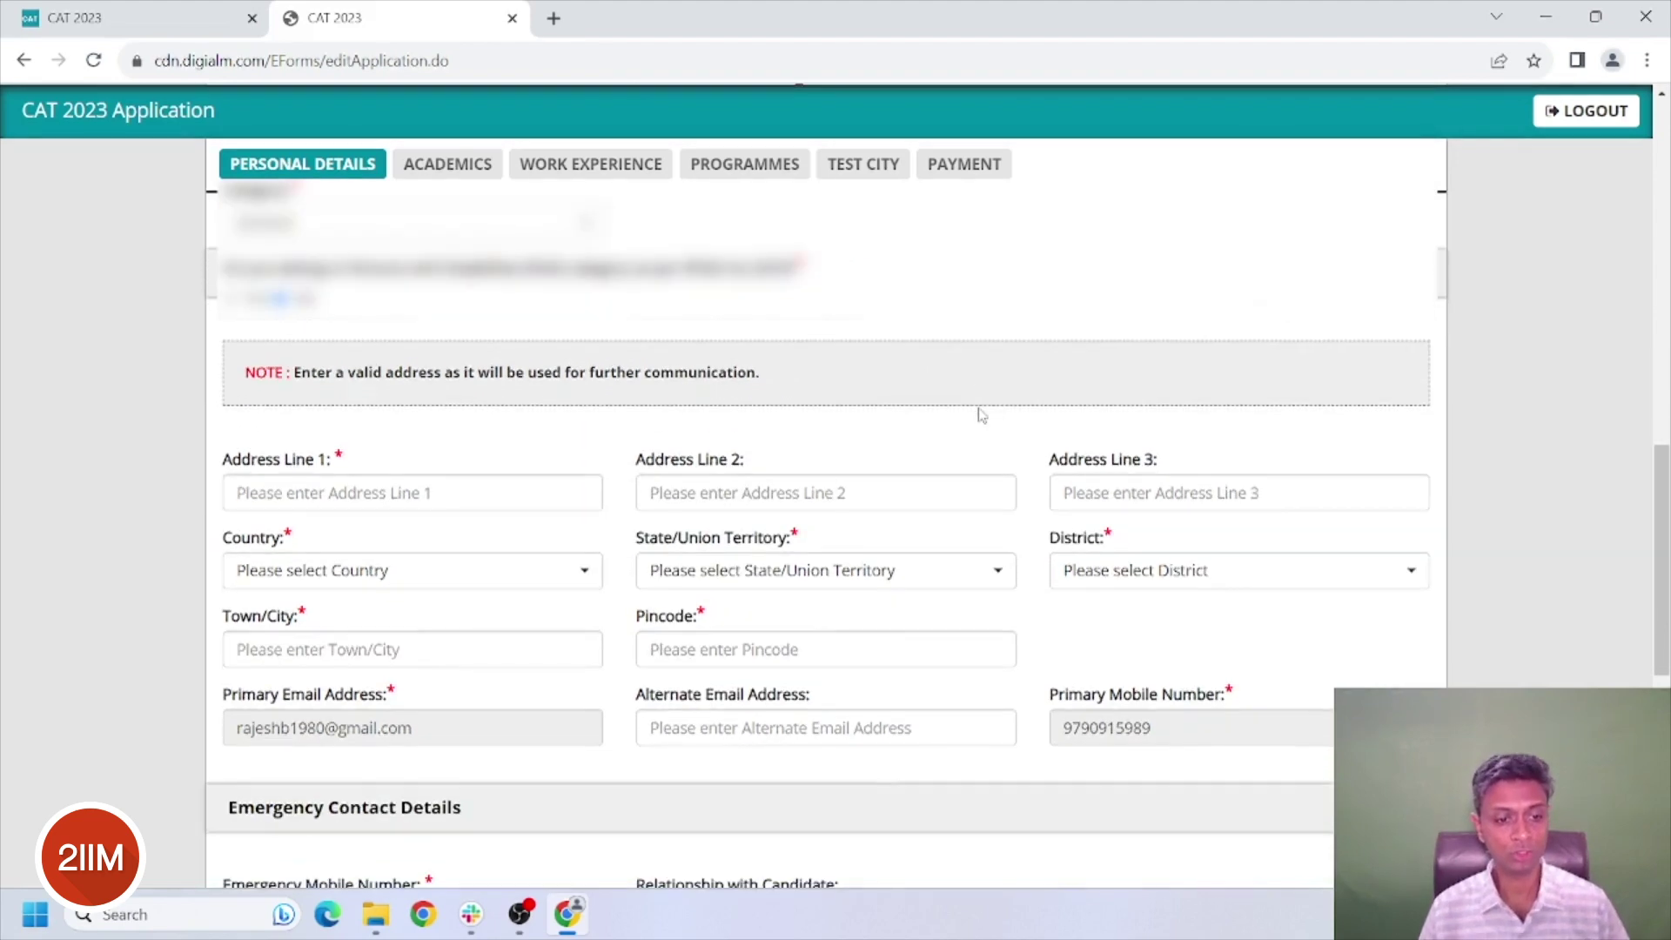
# Fill in the three communication address lines with the candidate's street and city details
pyautogui.click(443, 496)
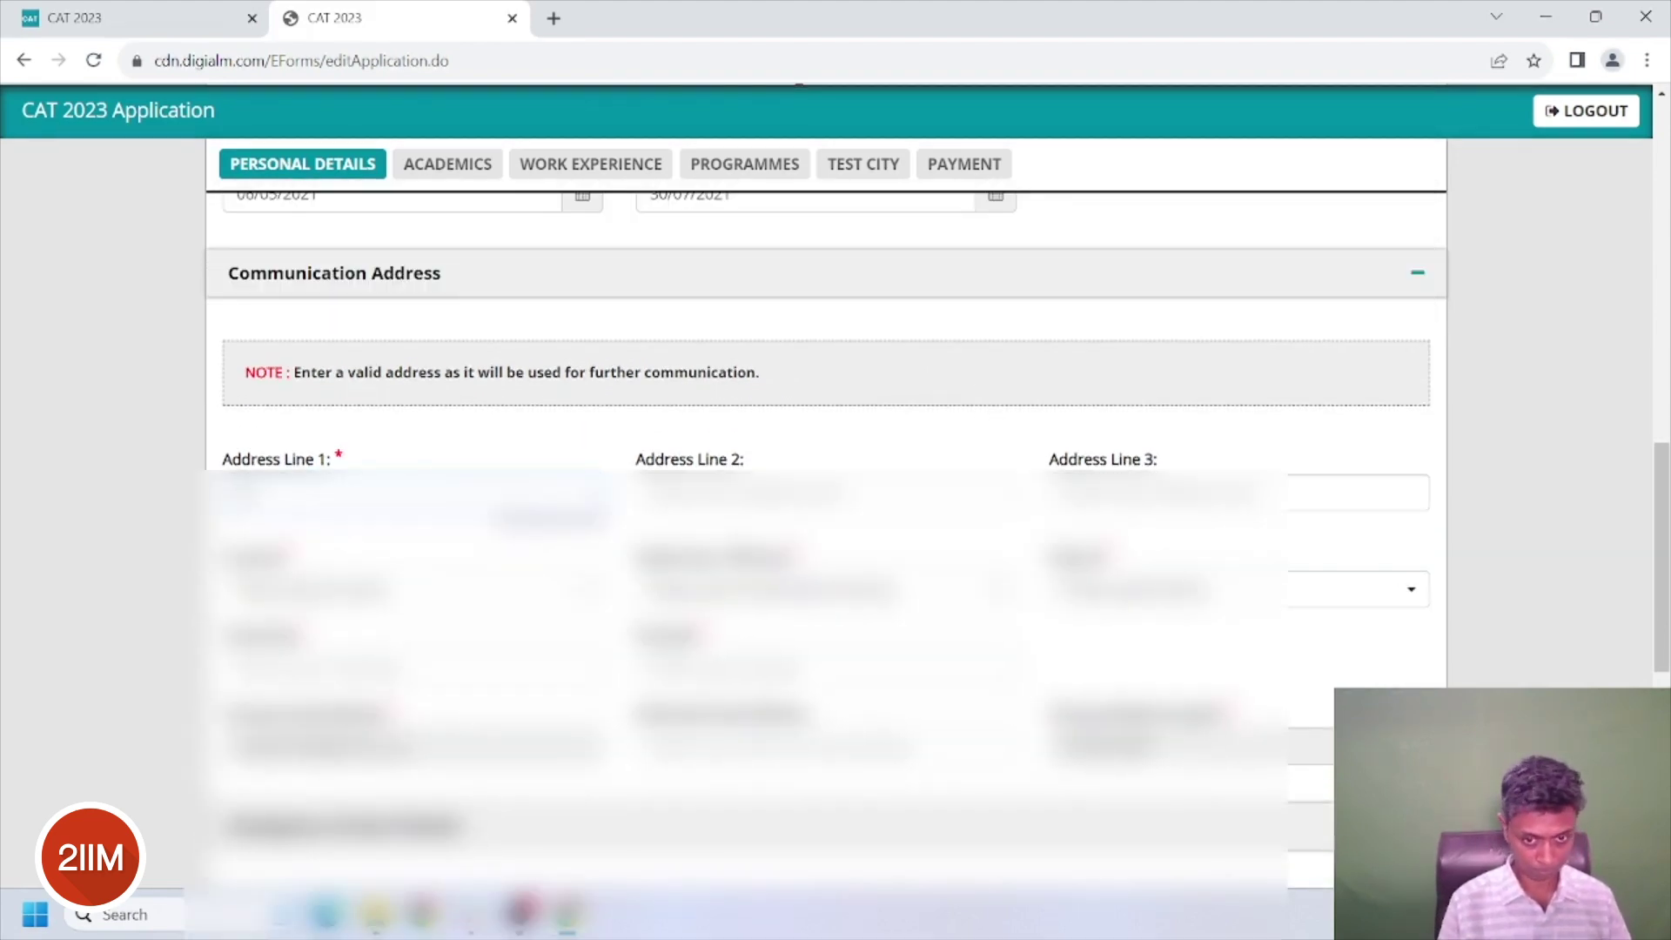
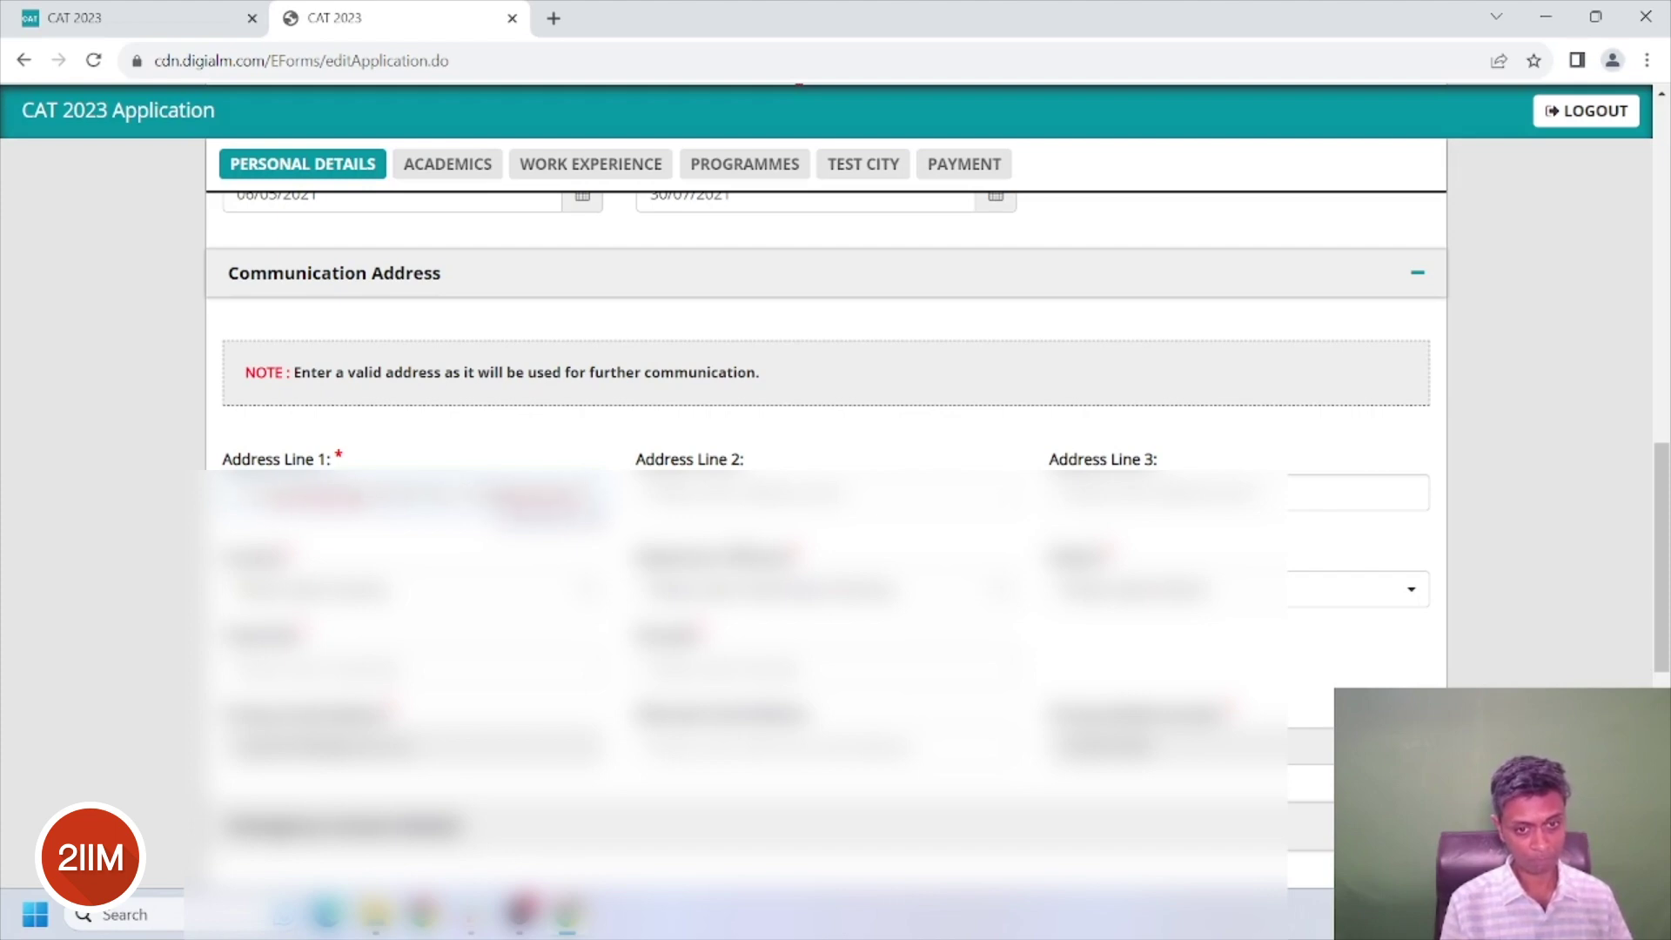
pyautogui.press('Tab')
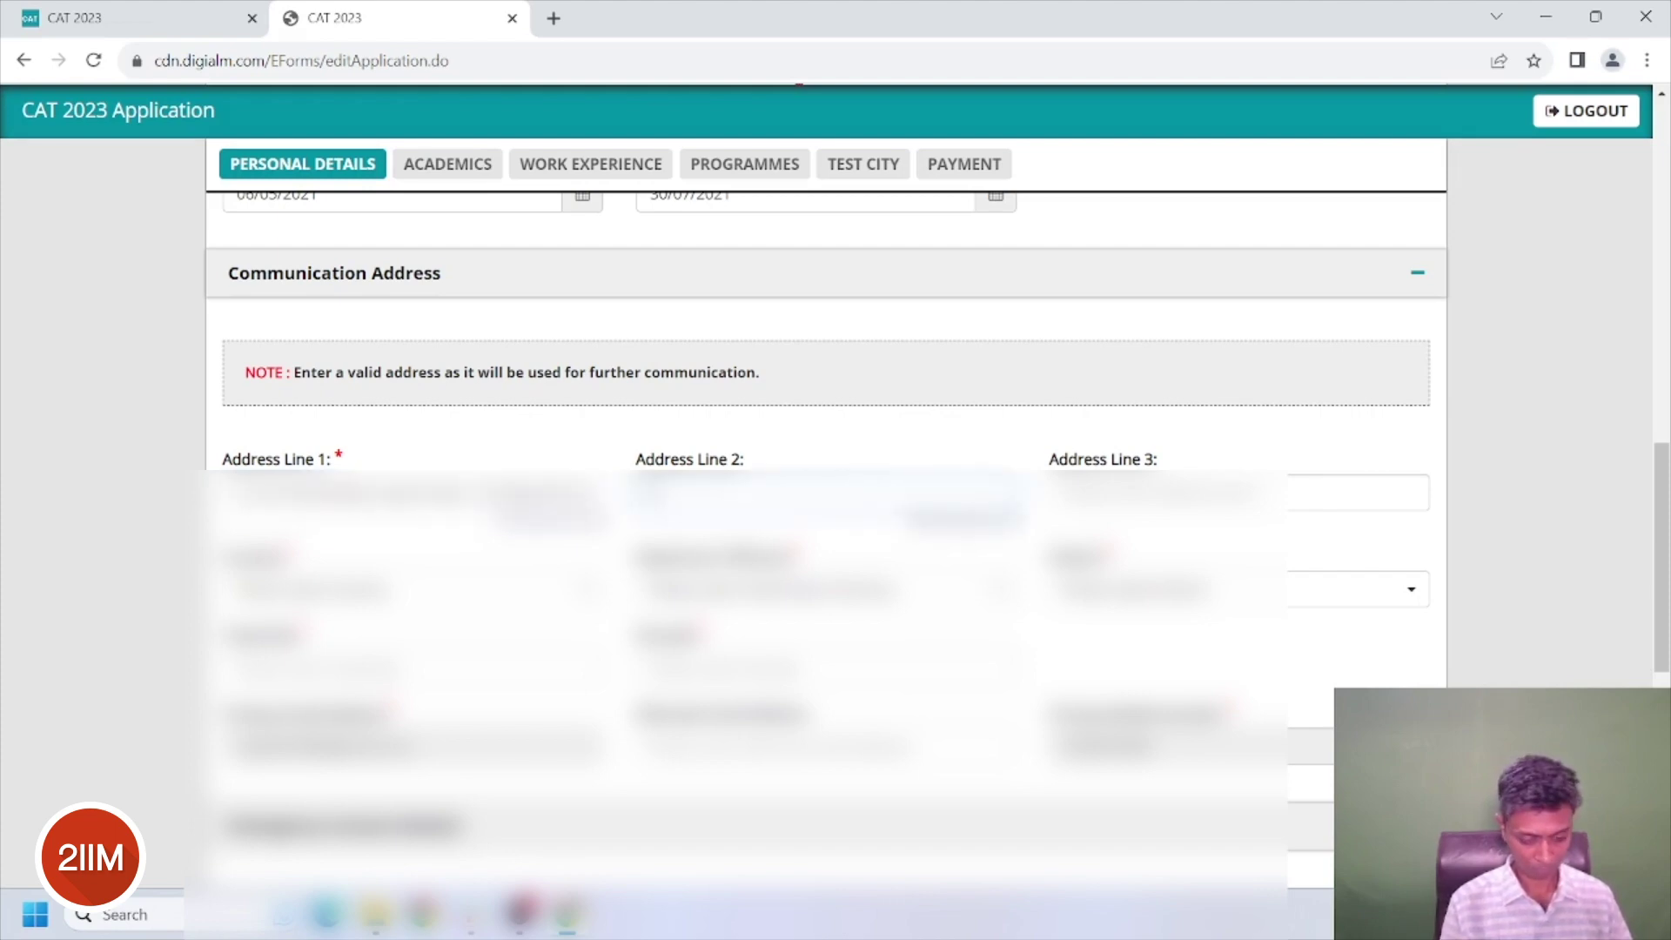
pyautogui.write('Road')
pyautogui.press('Tab')
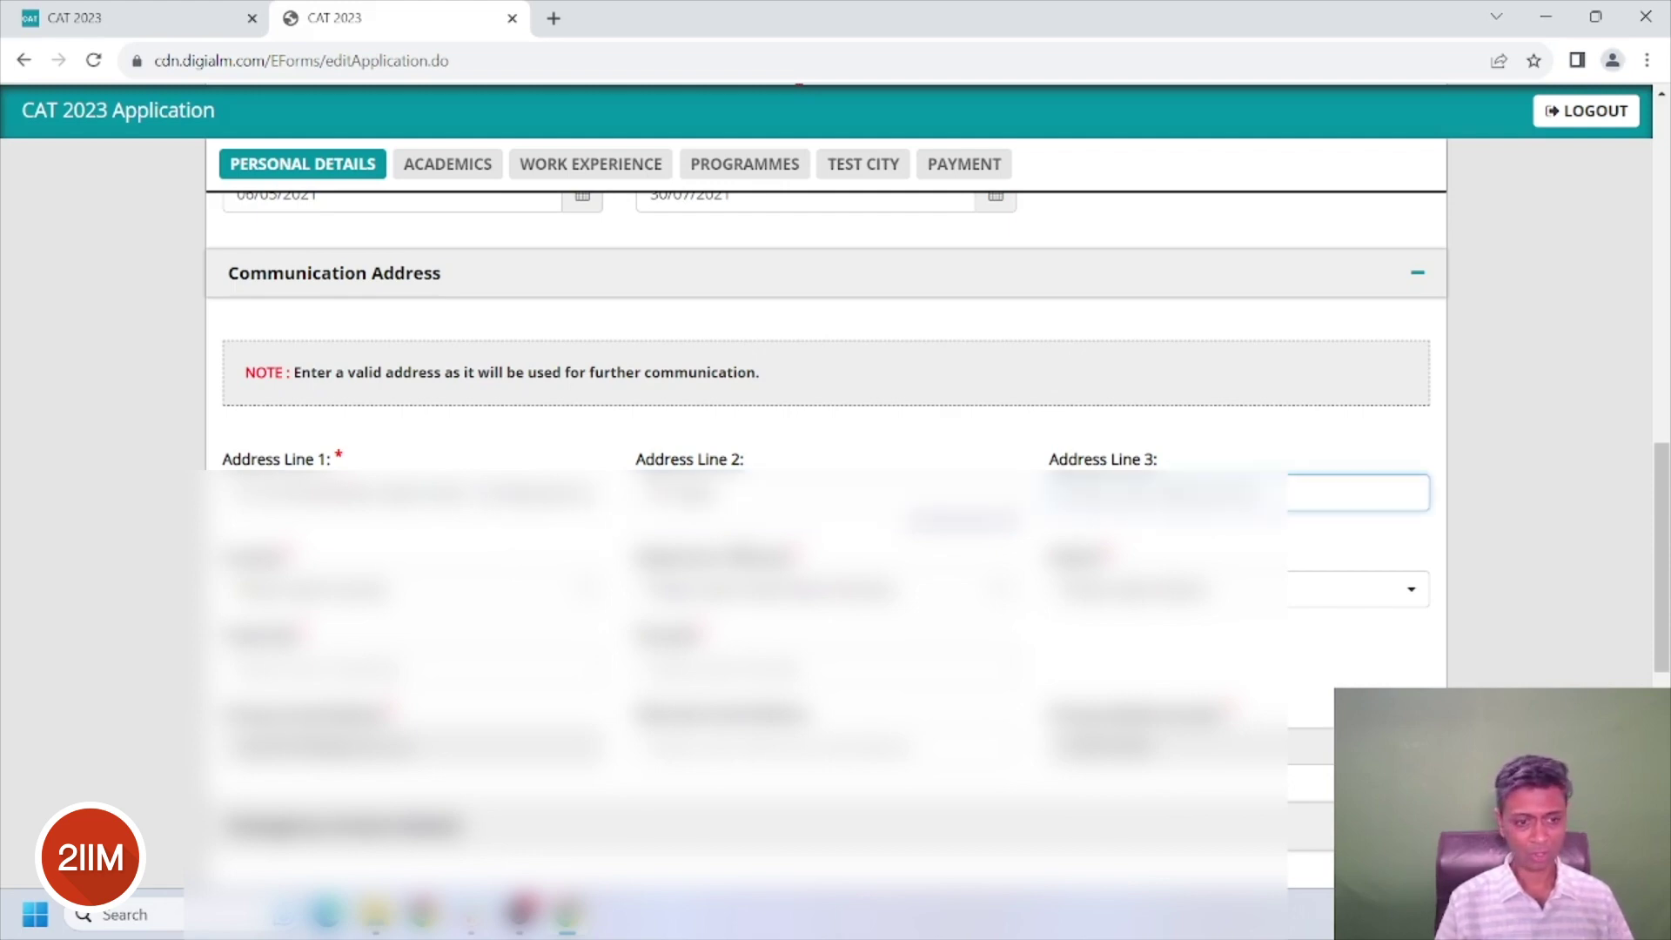
pyautogui.press('Tab')
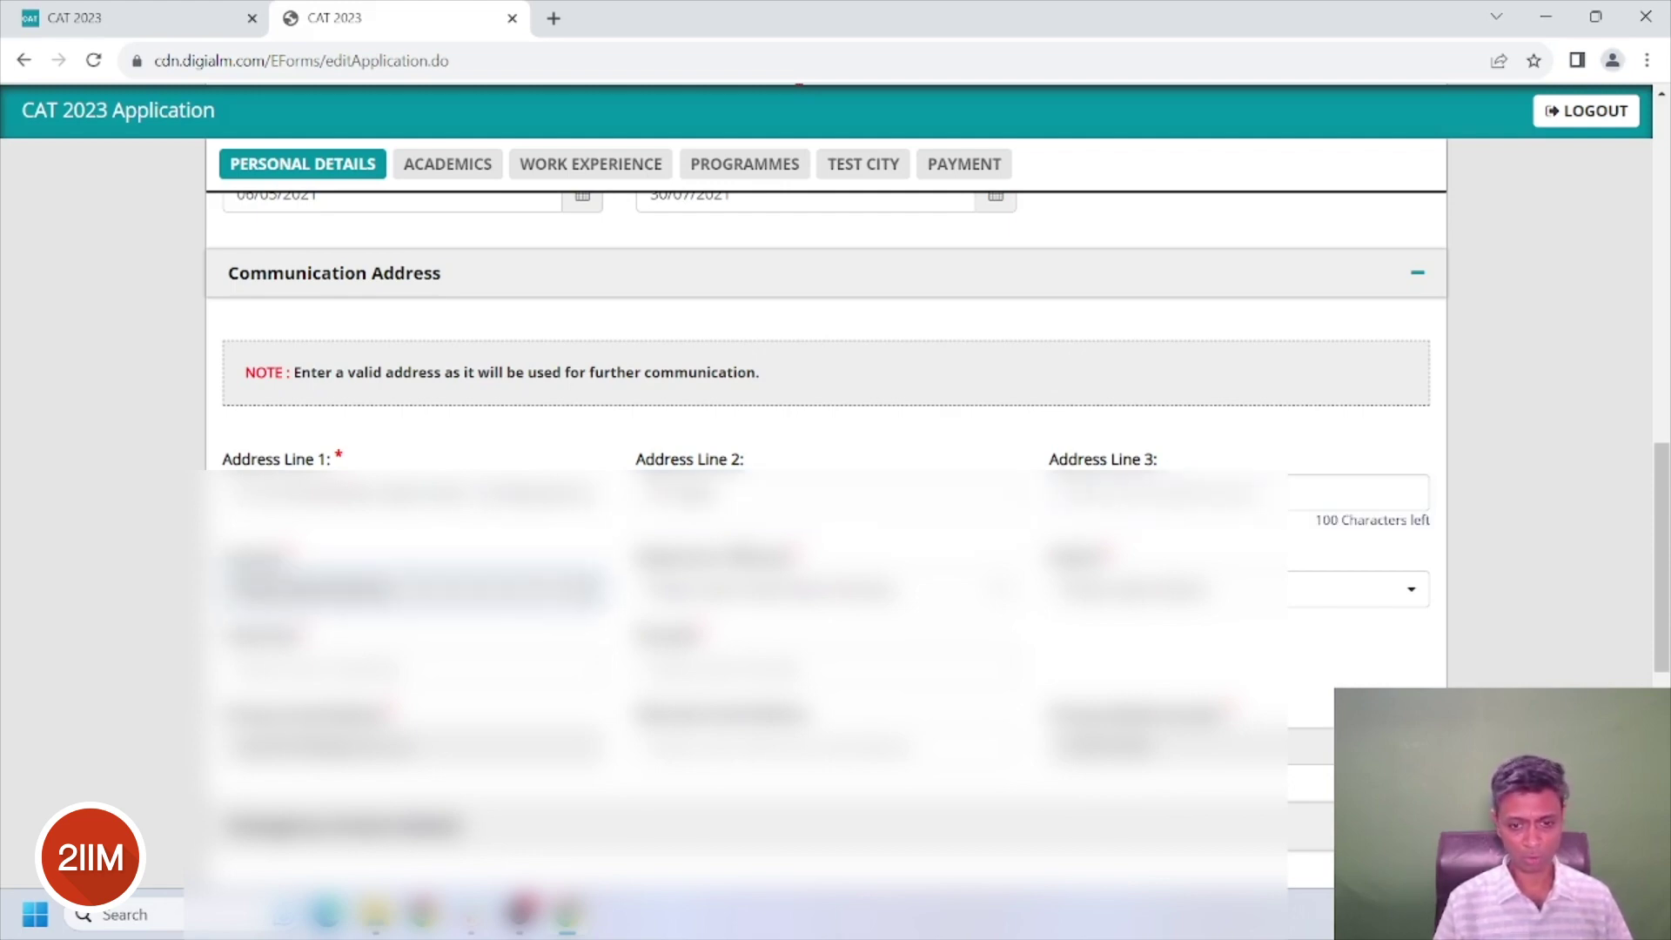
pyautogui.hotkey('shift', 'Tab')
pyautogui.write('Chennai')
# Choose the country, a state found by searching 'T', and Chennai as the district
pyautogui.press('Tab')
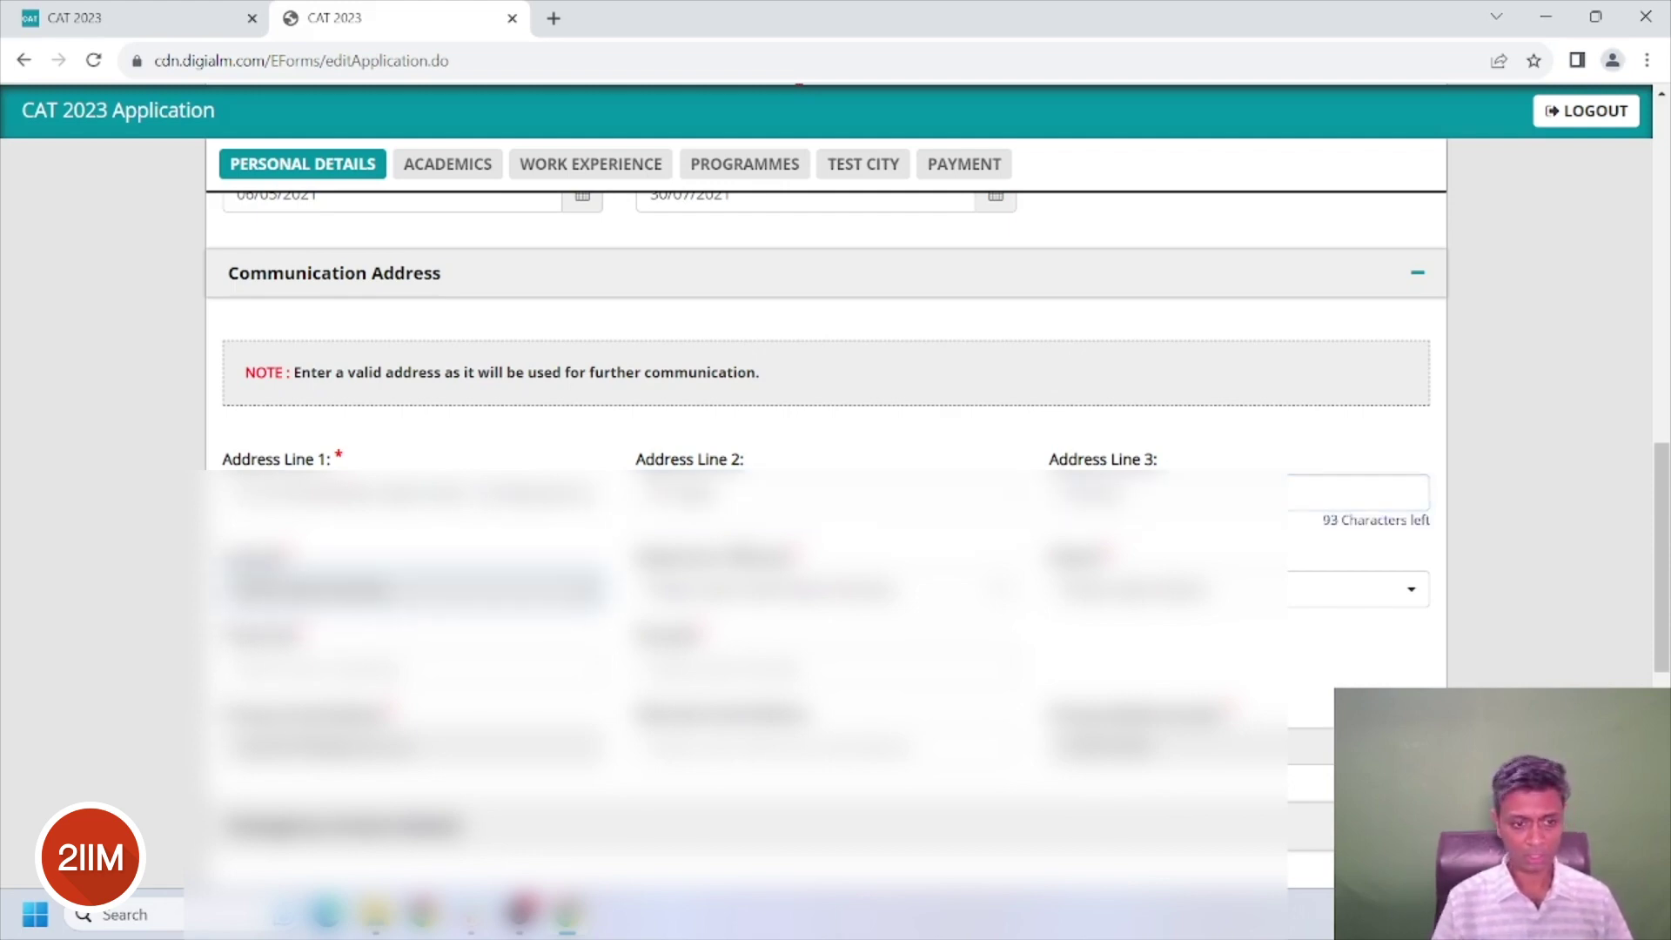
pyautogui.hotkey('alt', 'Down')
pyautogui.press('Return')
pyautogui.press('Tab')
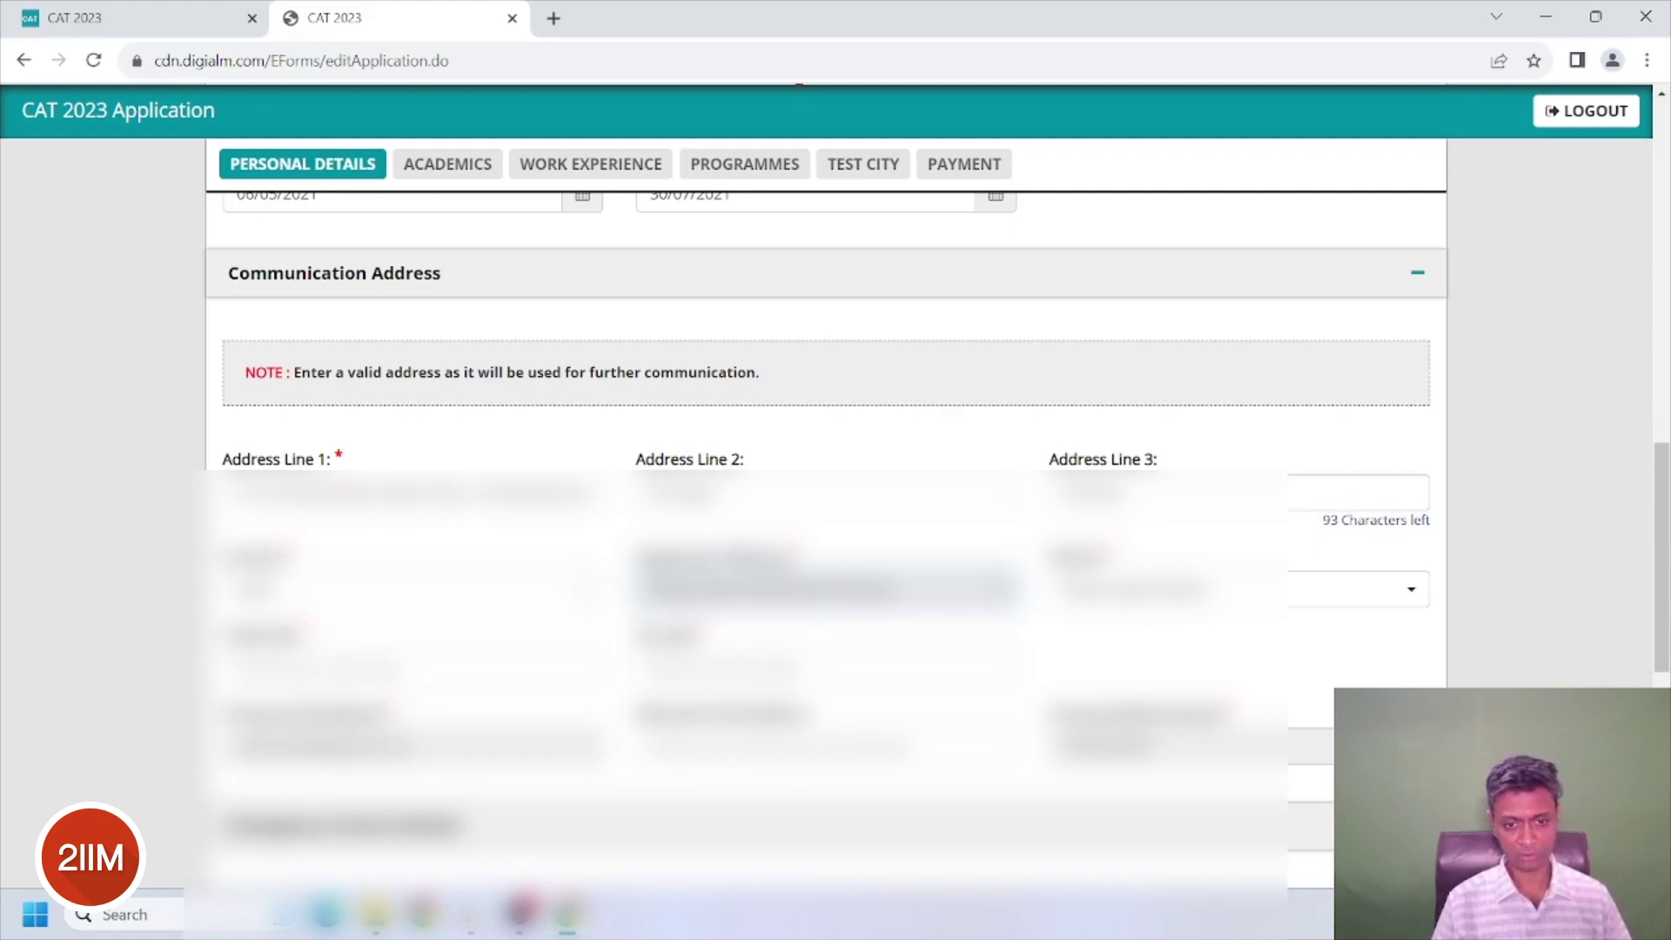
pyautogui.hotkey('alt', 'Down')
pyautogui.write('T')
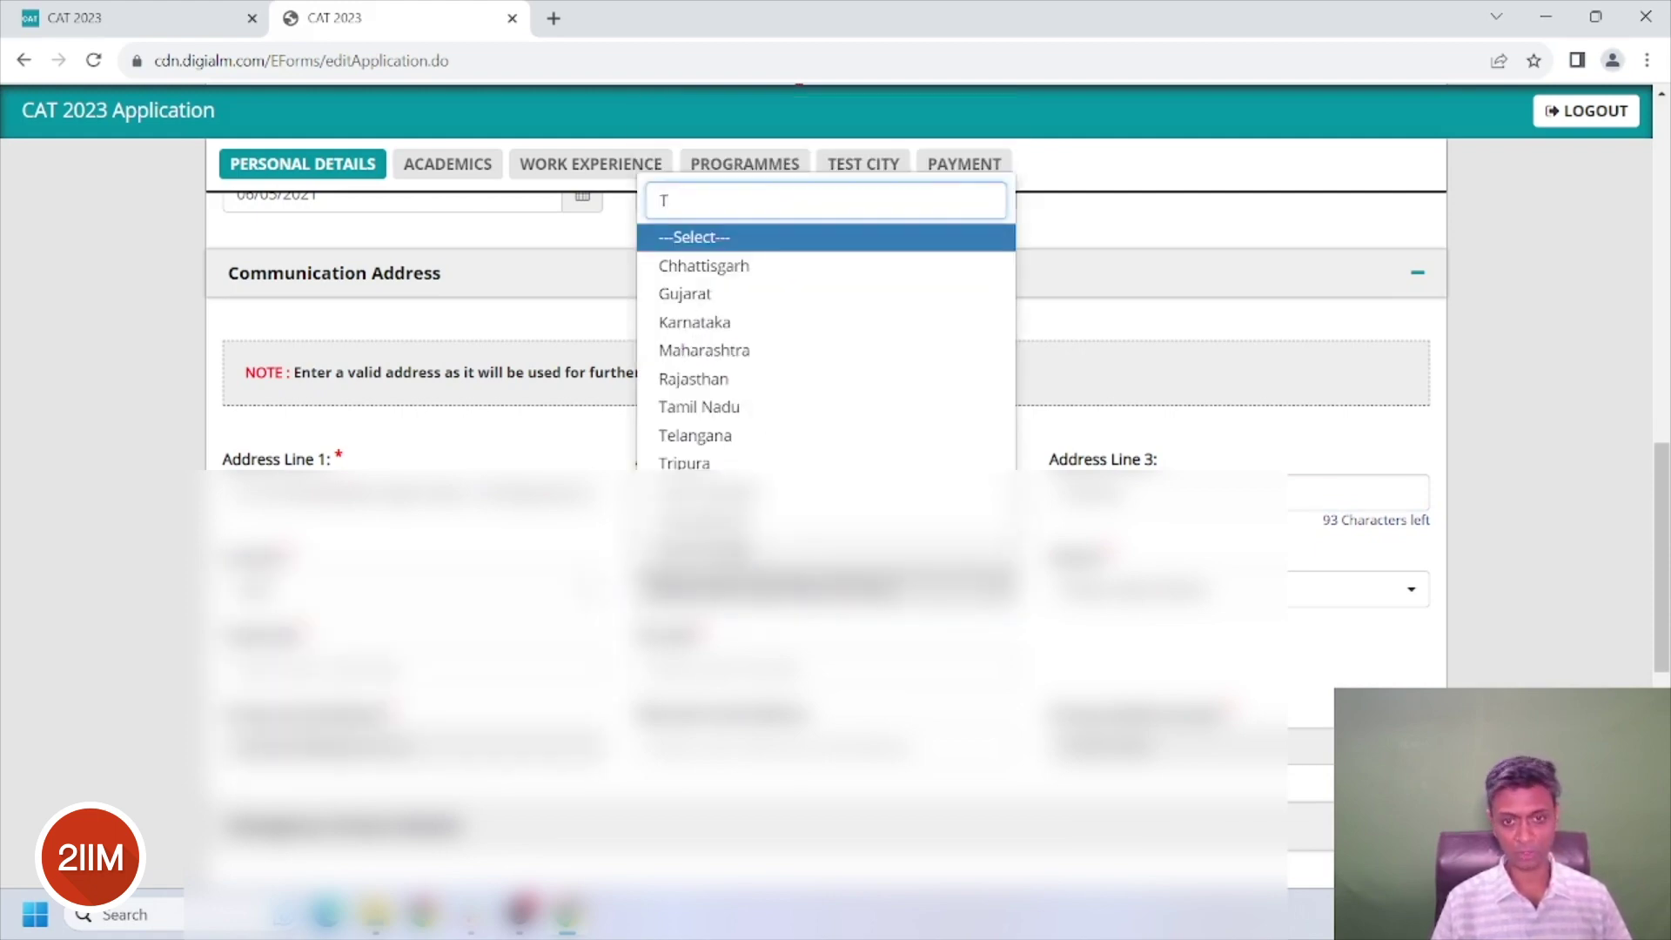
pyautogui.press('Return')
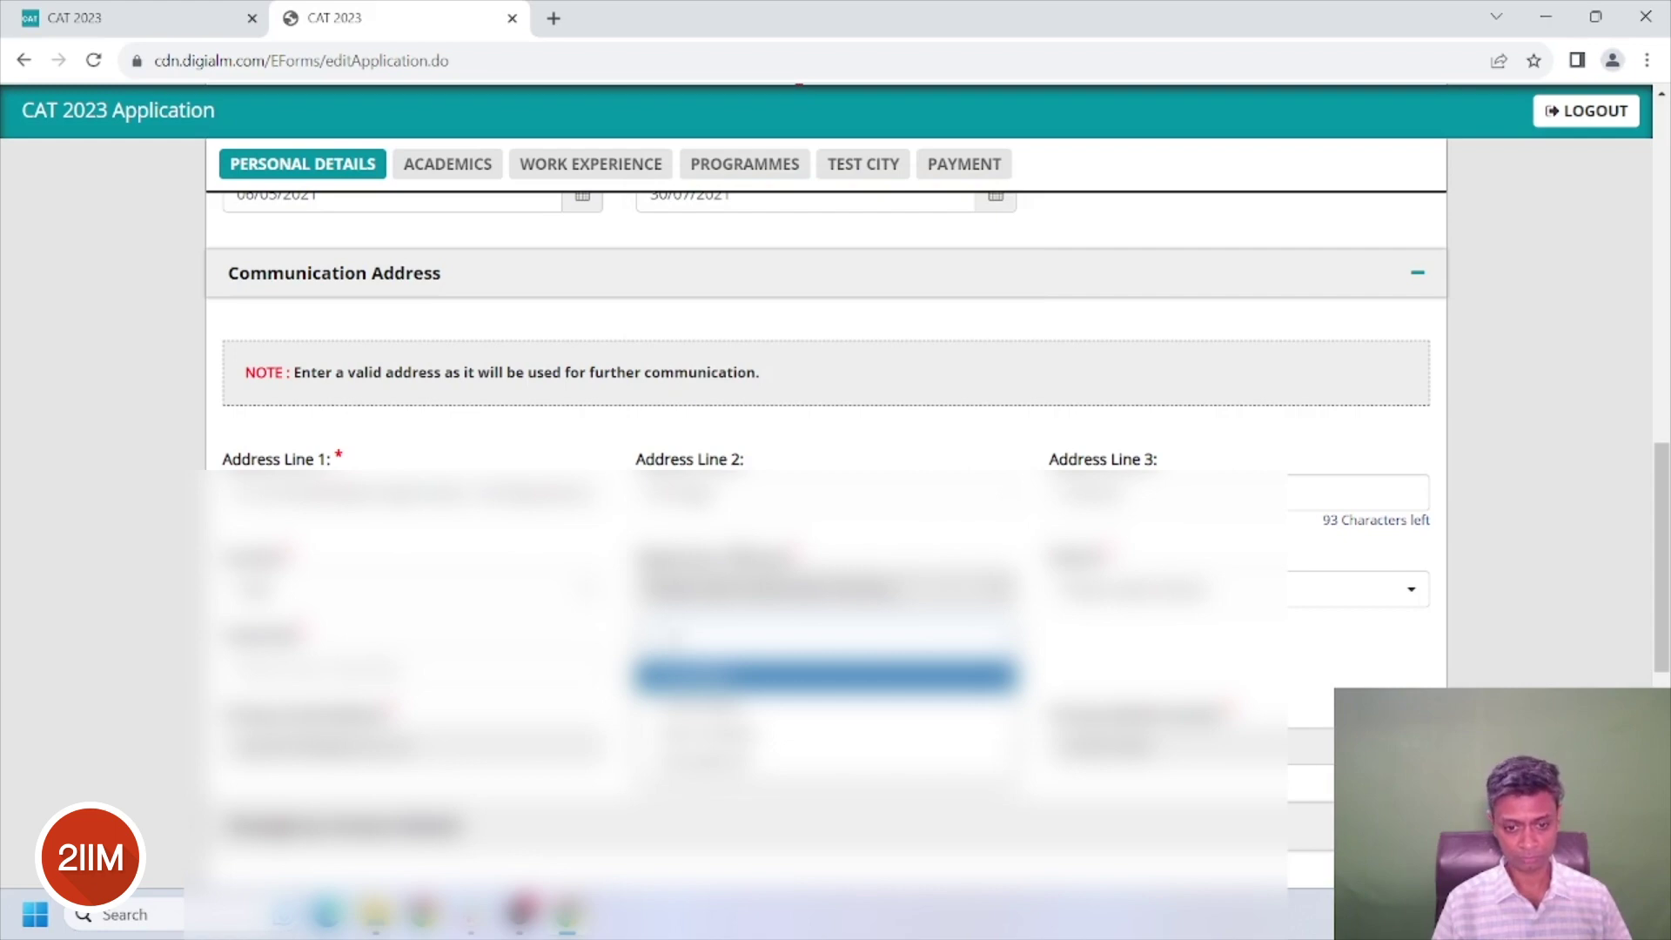
pyautogui.press('Tab')
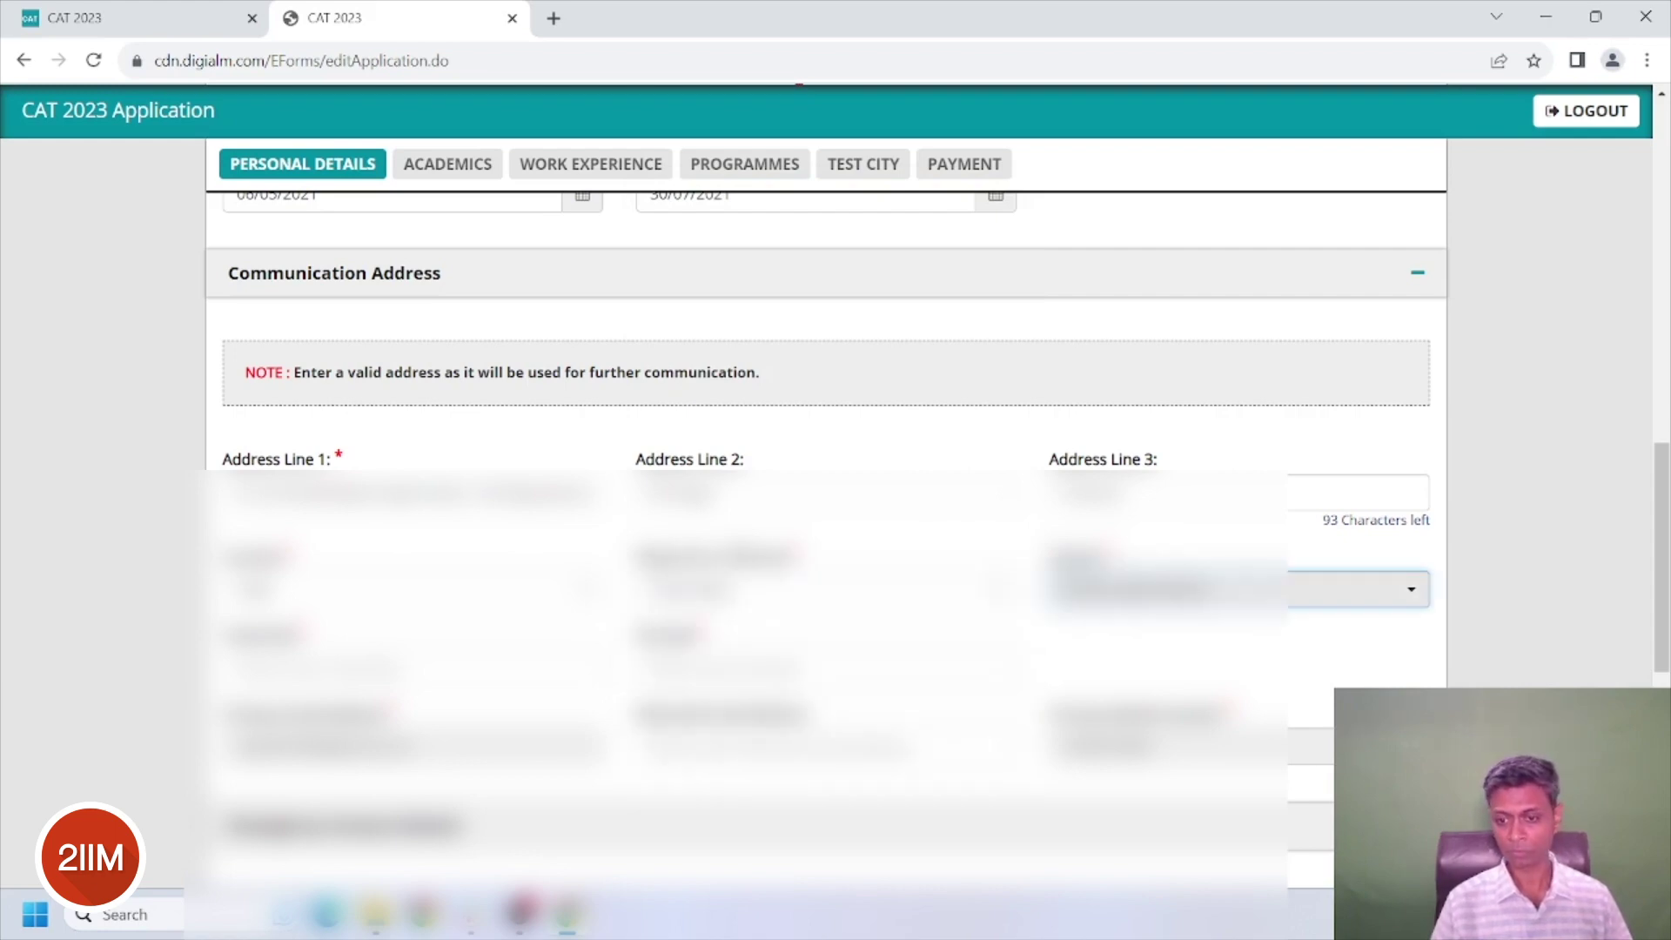
pyautogui.hotkey('alt', 'Down')
pyautogui.press('Down')
pyautogui.press('Return')
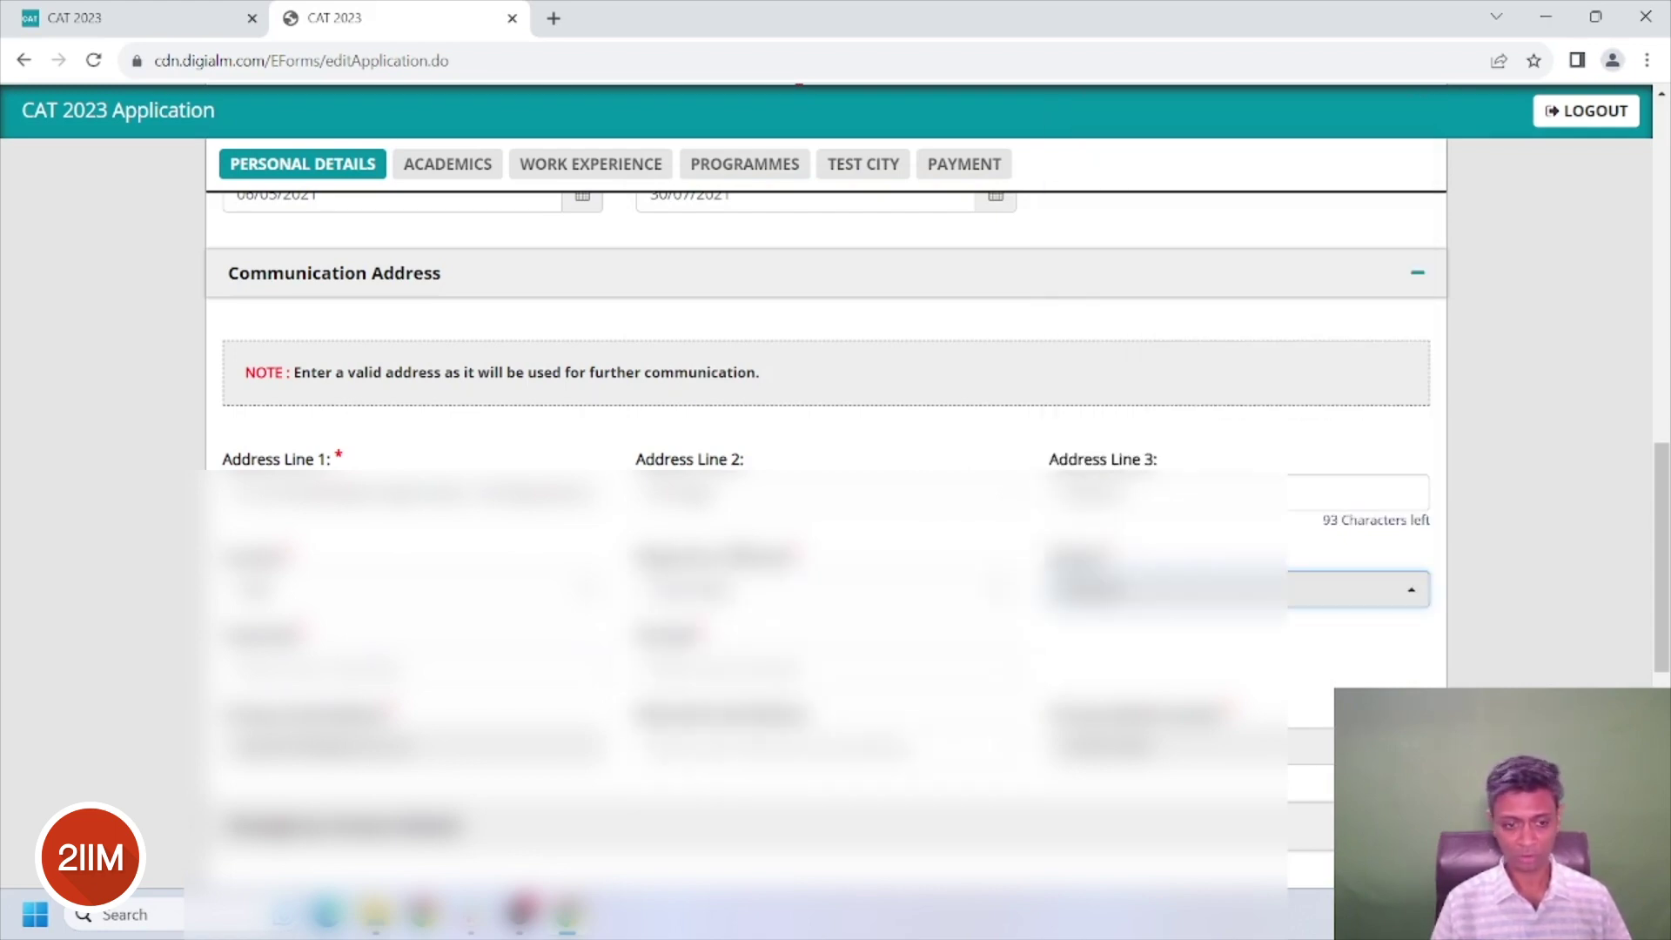
# Enter the town/city and pincode of the communication address
pyautogui.press('Tab')
pyautogui.press('Tab')
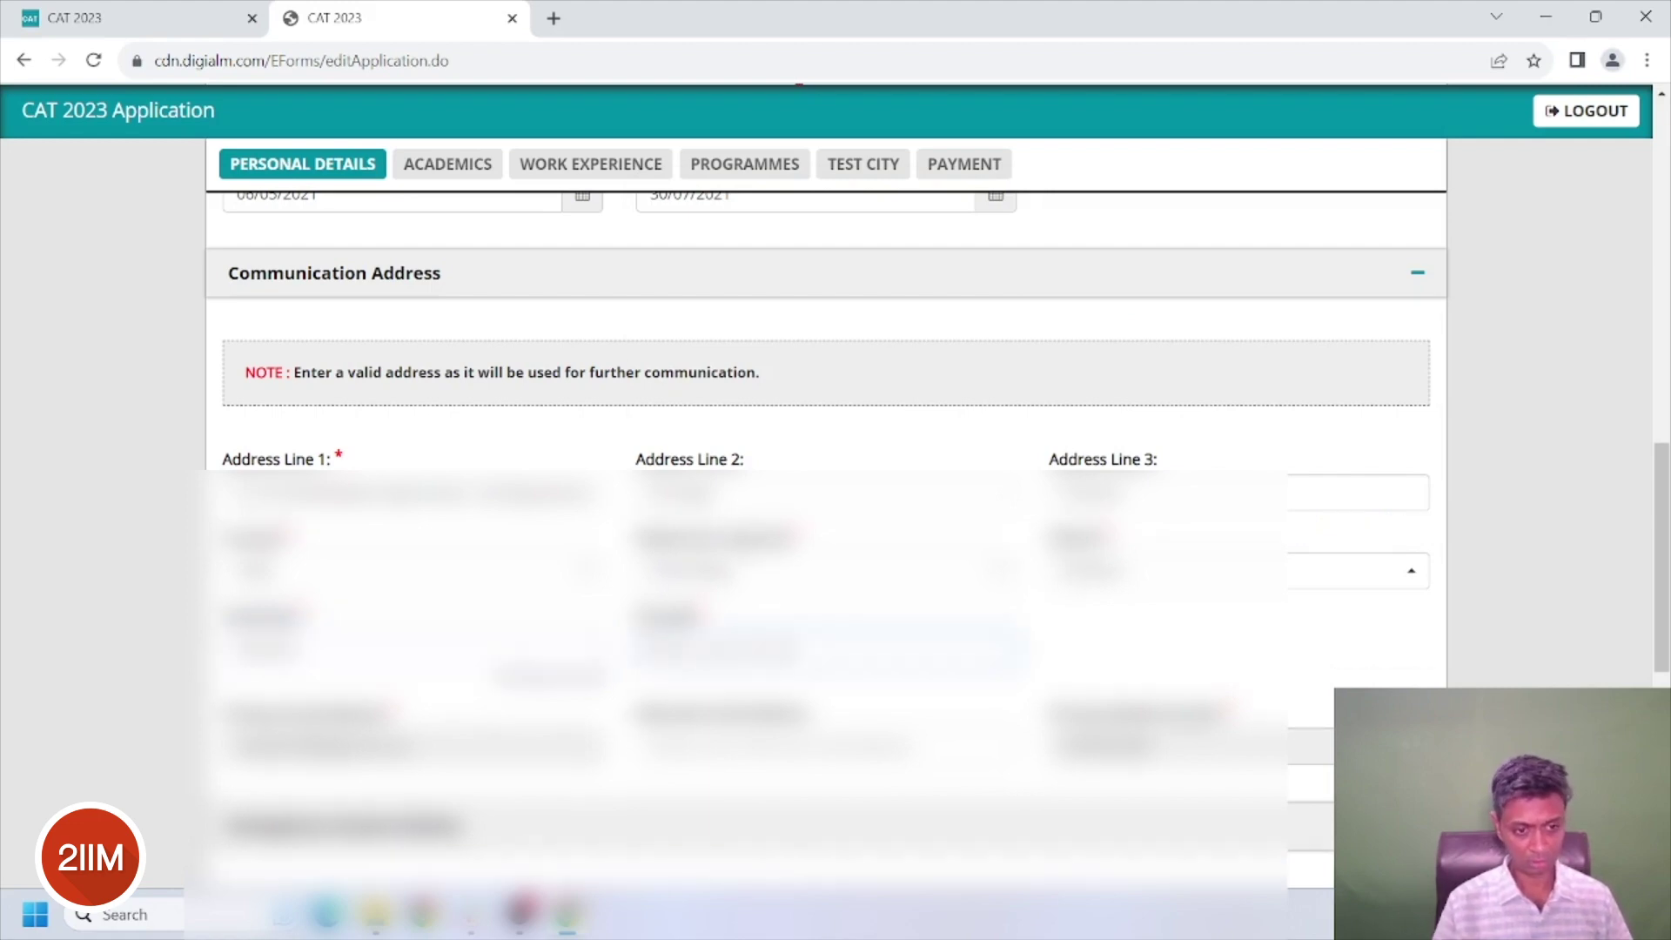
pyautogui.write('600')
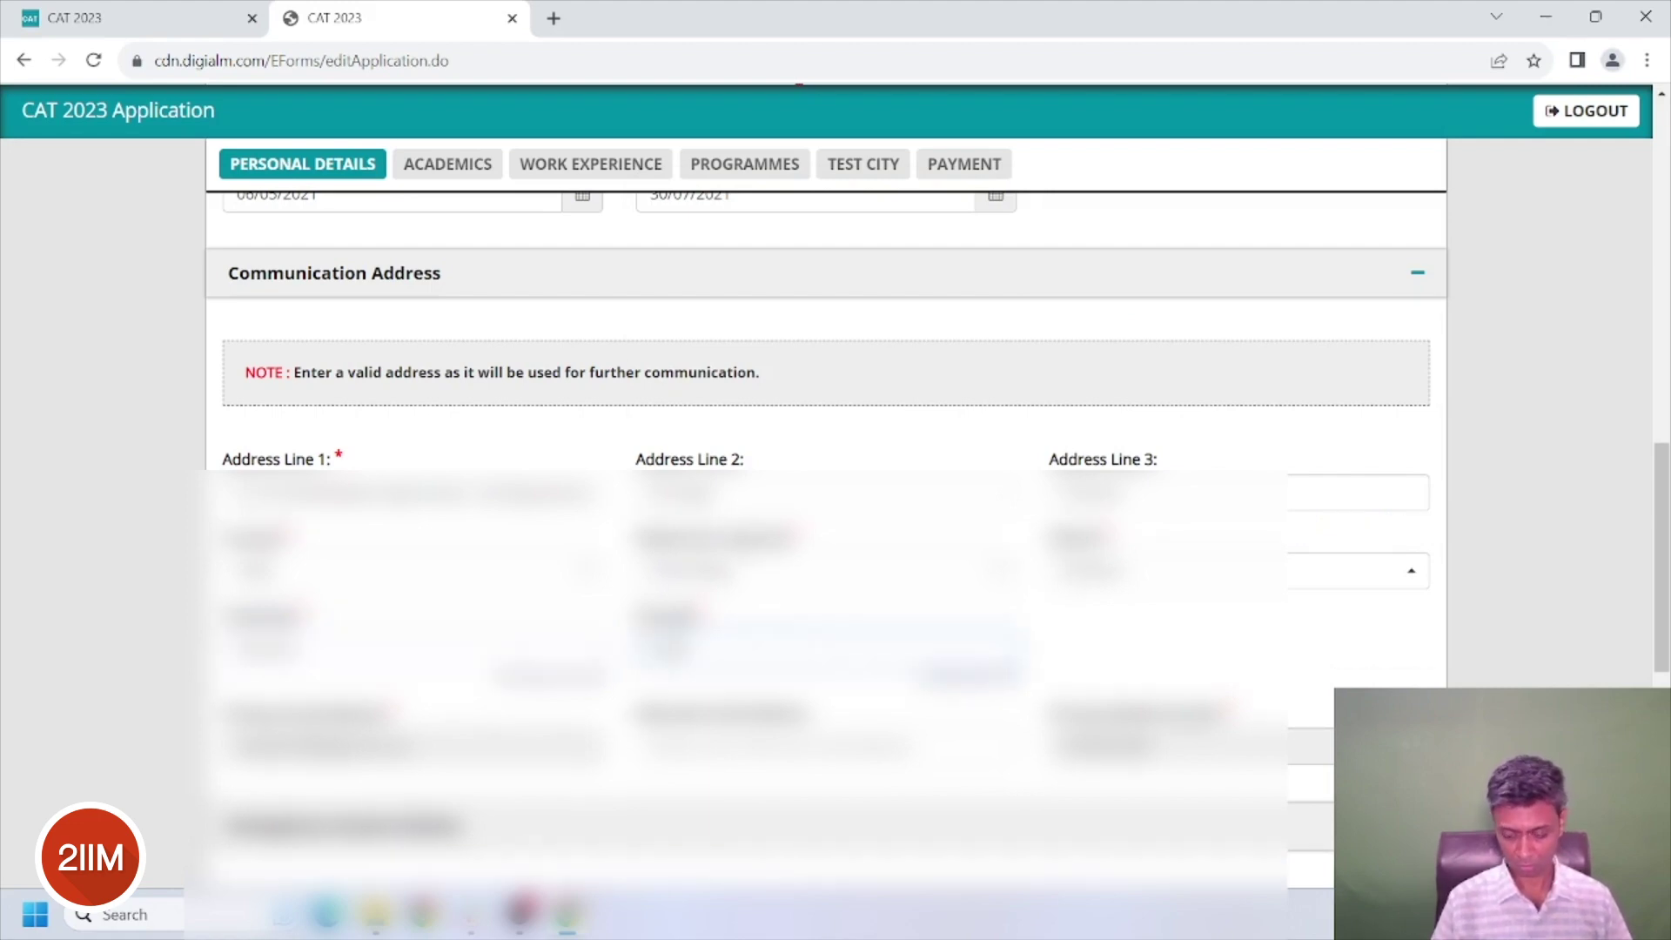
pyautogui.press('Tab')
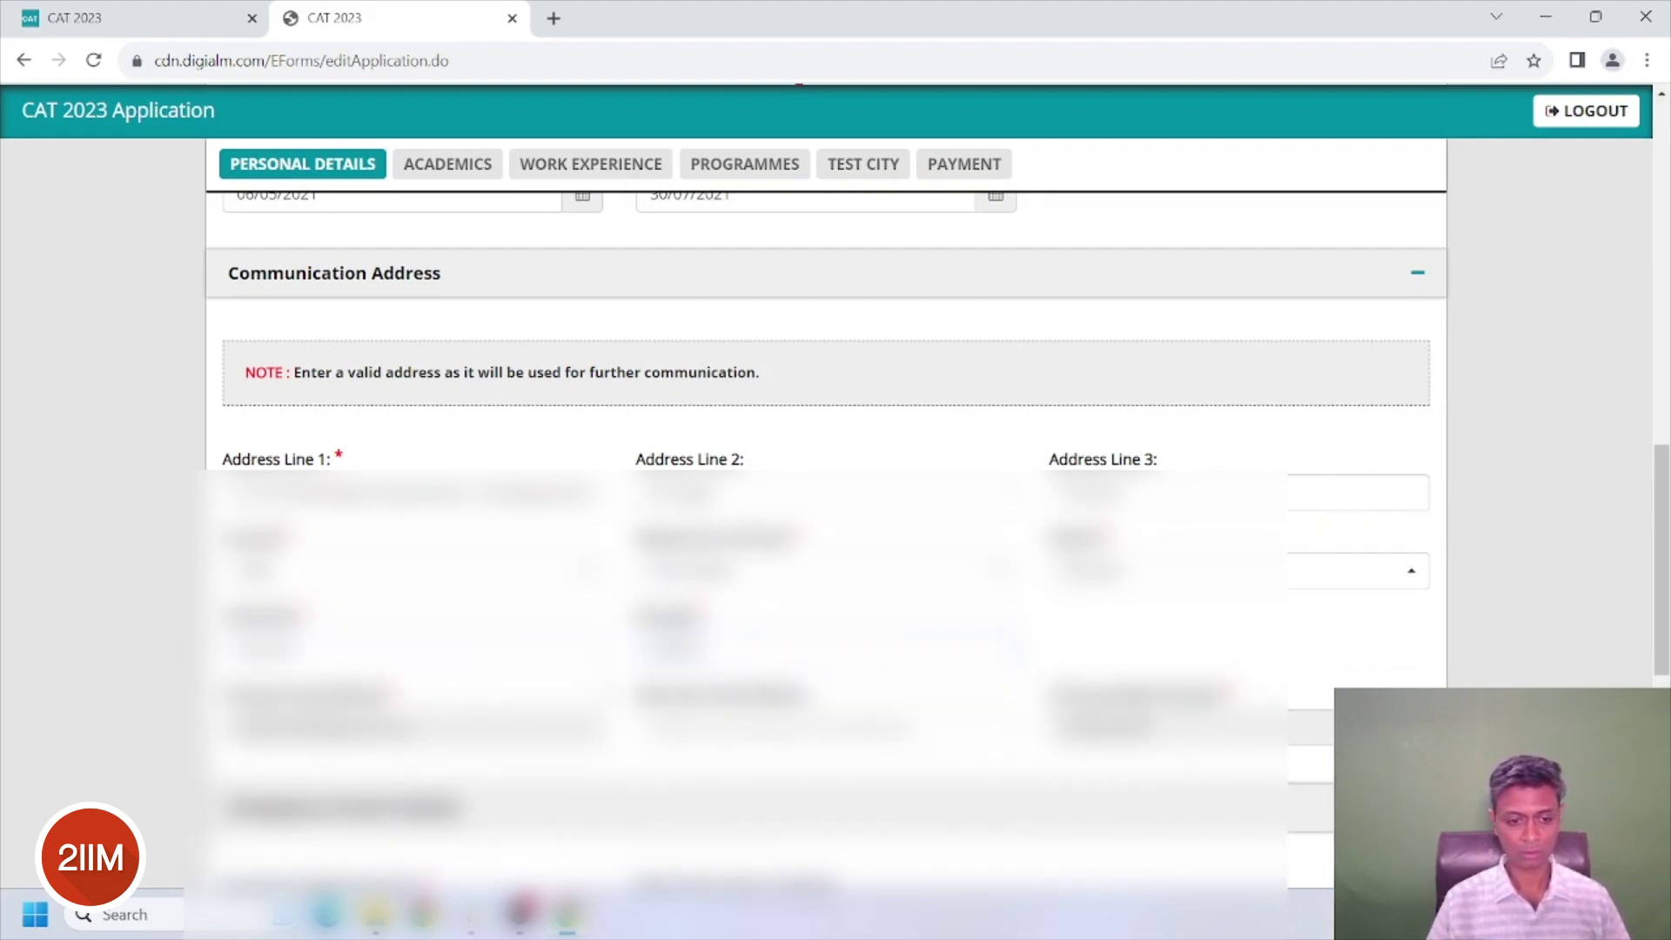
pyautogui.scroll(-3, 768, 604)
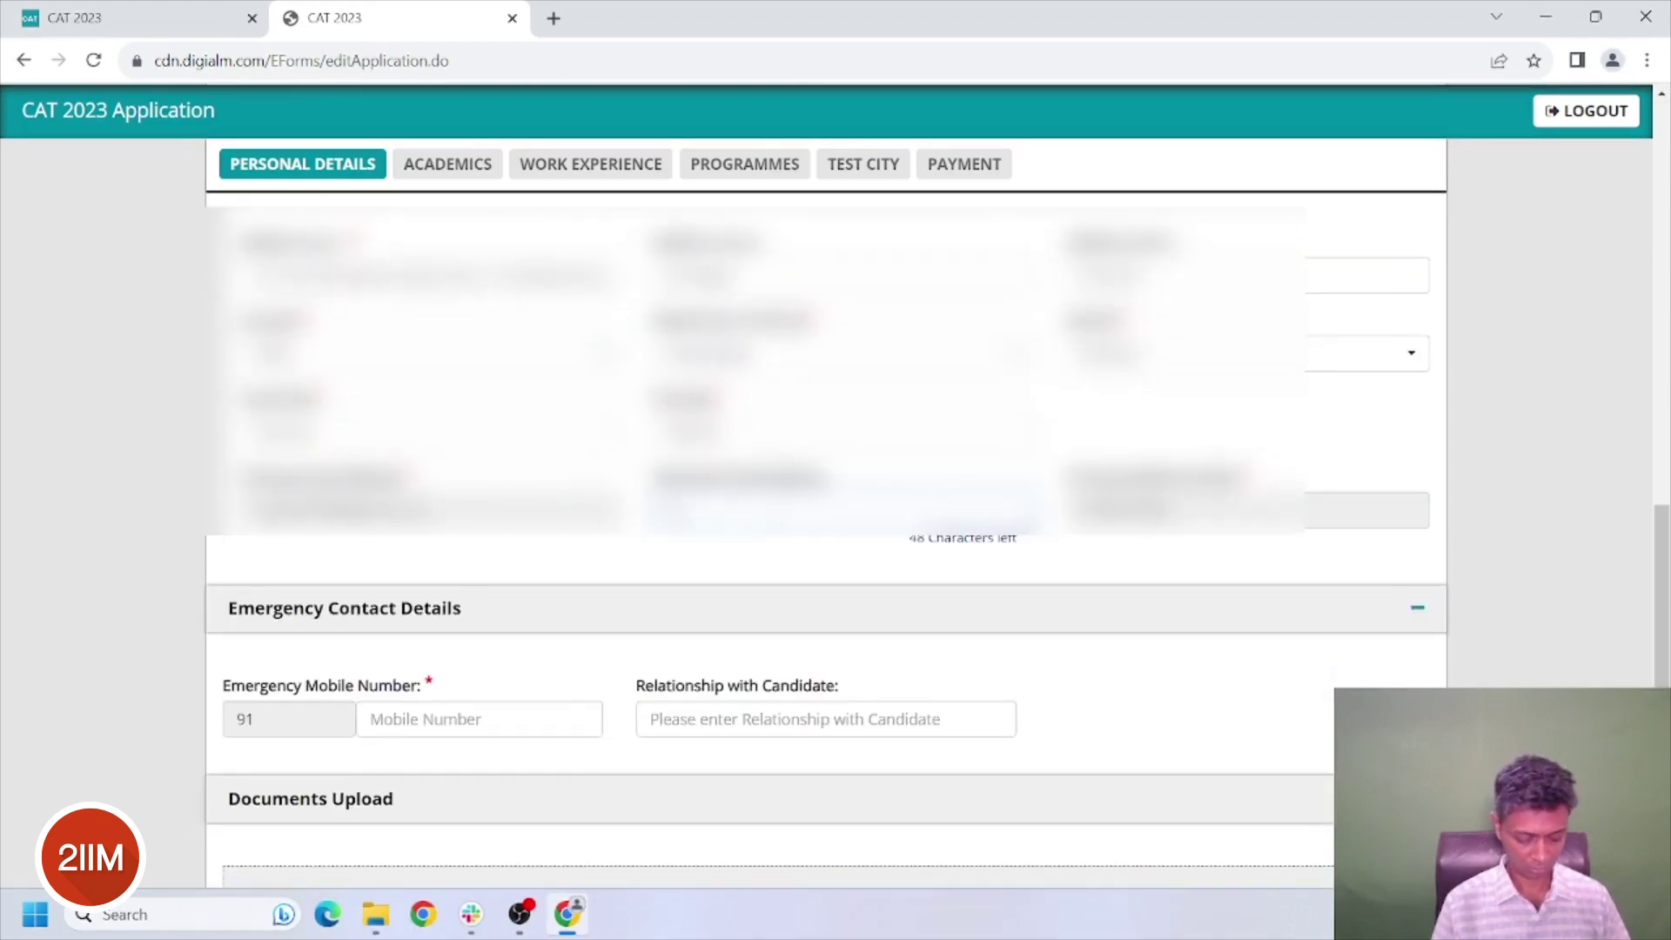
# Complete the remaining contact field and the emergency contact's relationship with the candidate
pyautogui.write('Road')
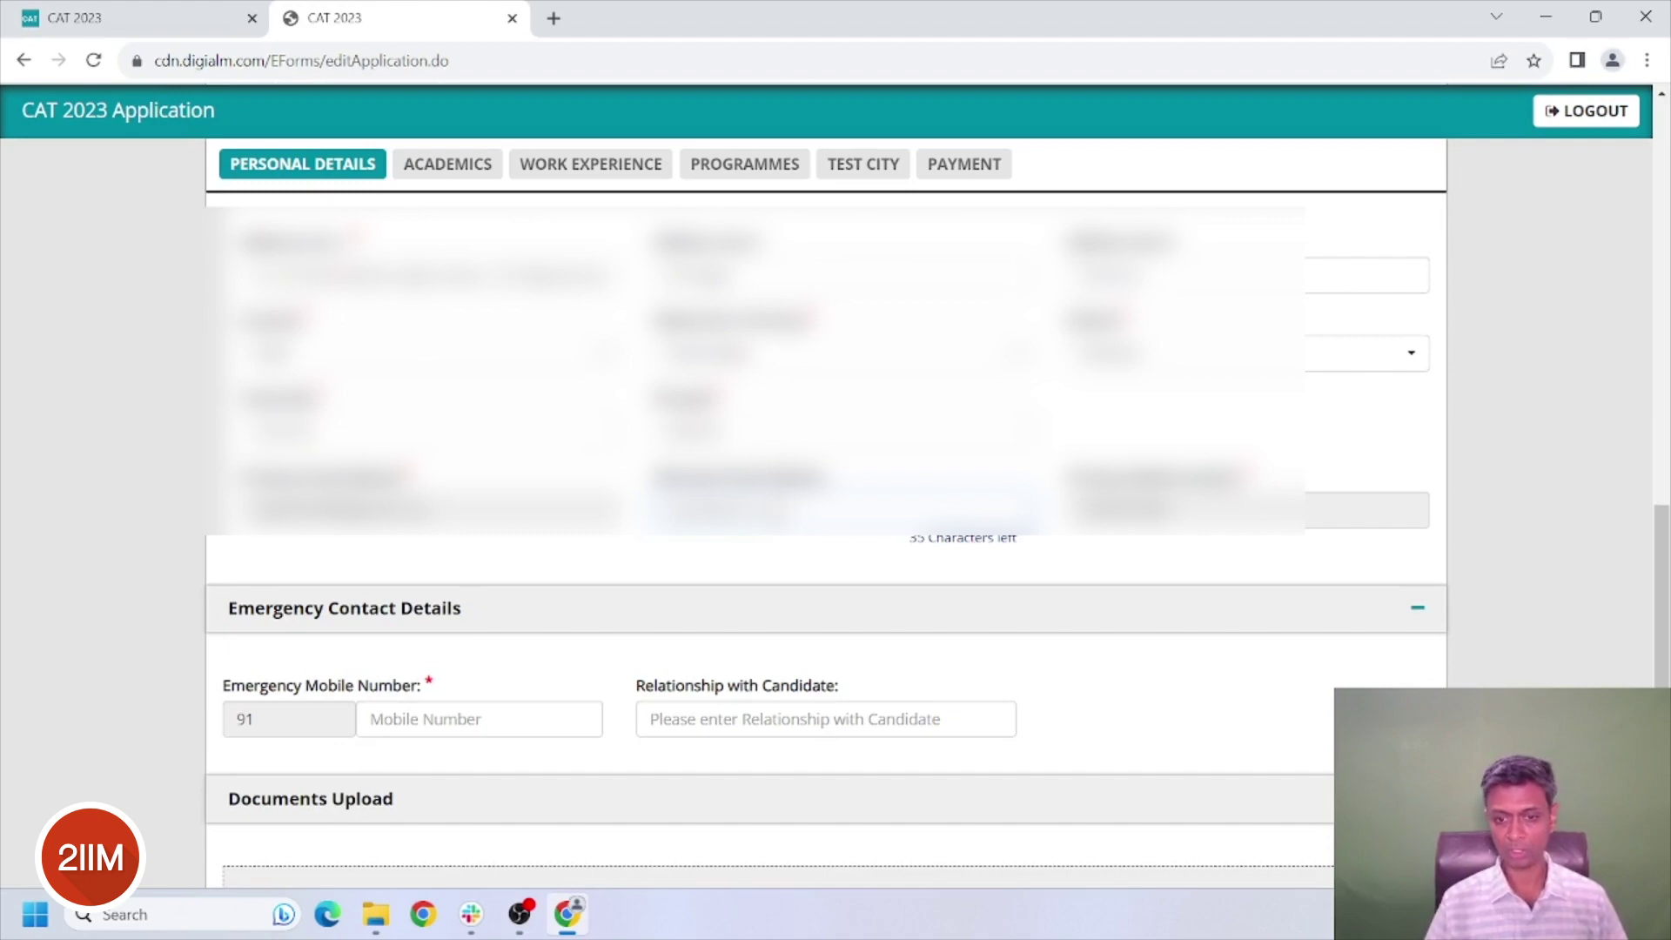
pyautogui.scroll(-3, 826, 522)
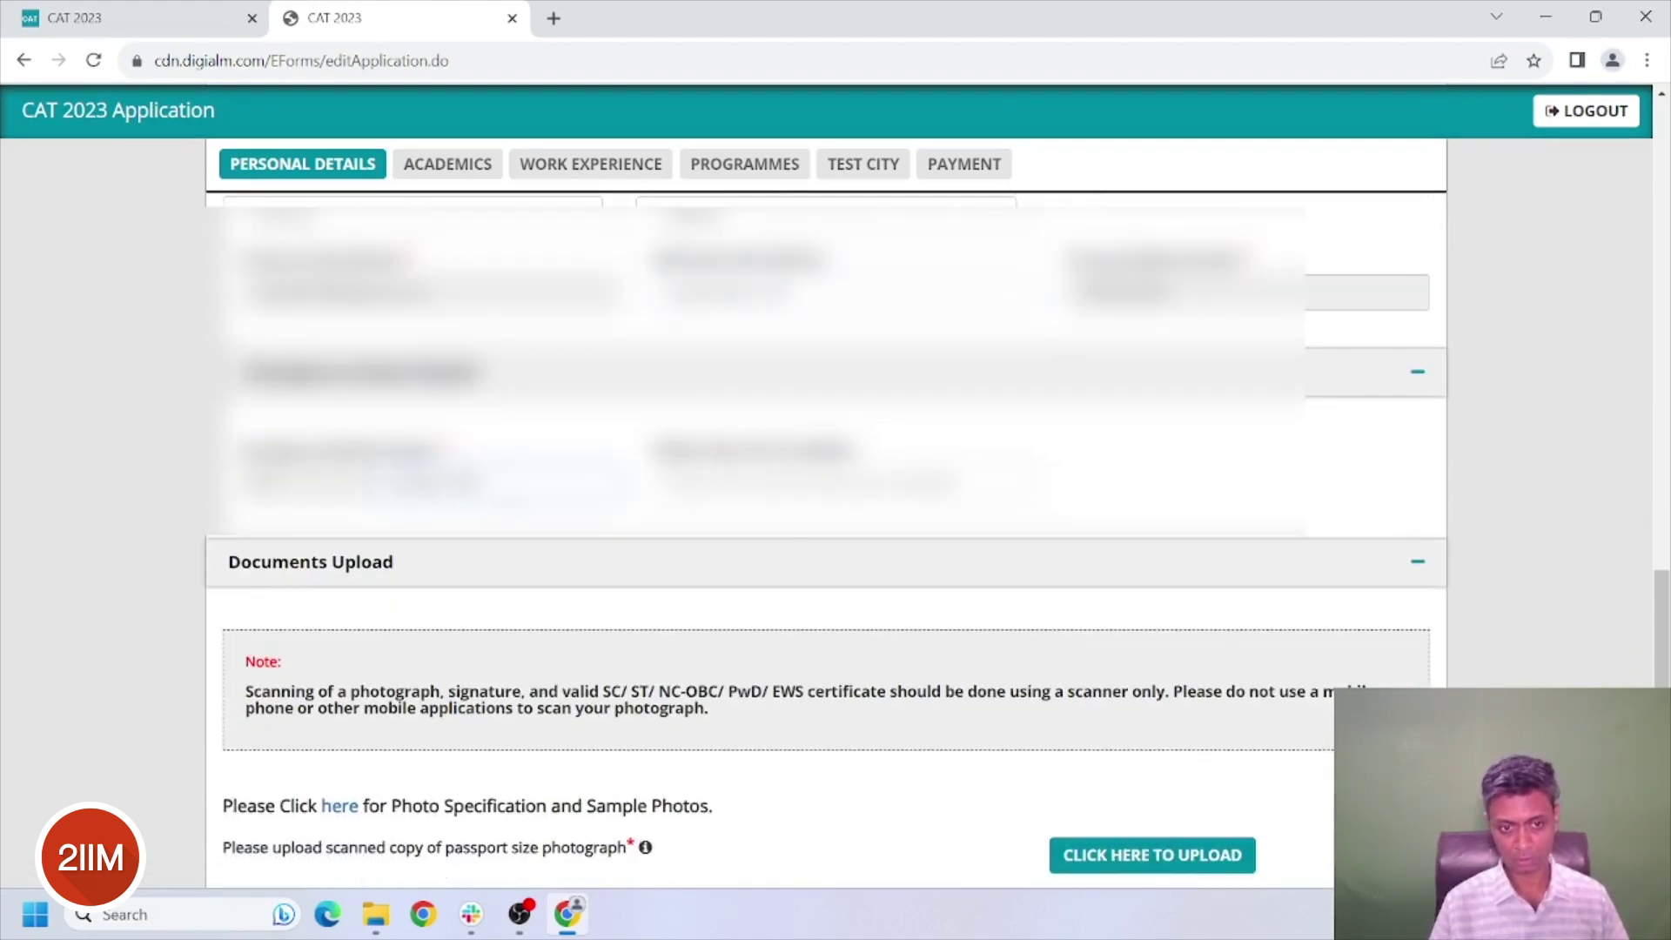
pyautogui.click(783, 482)
pyautogui.write('98')
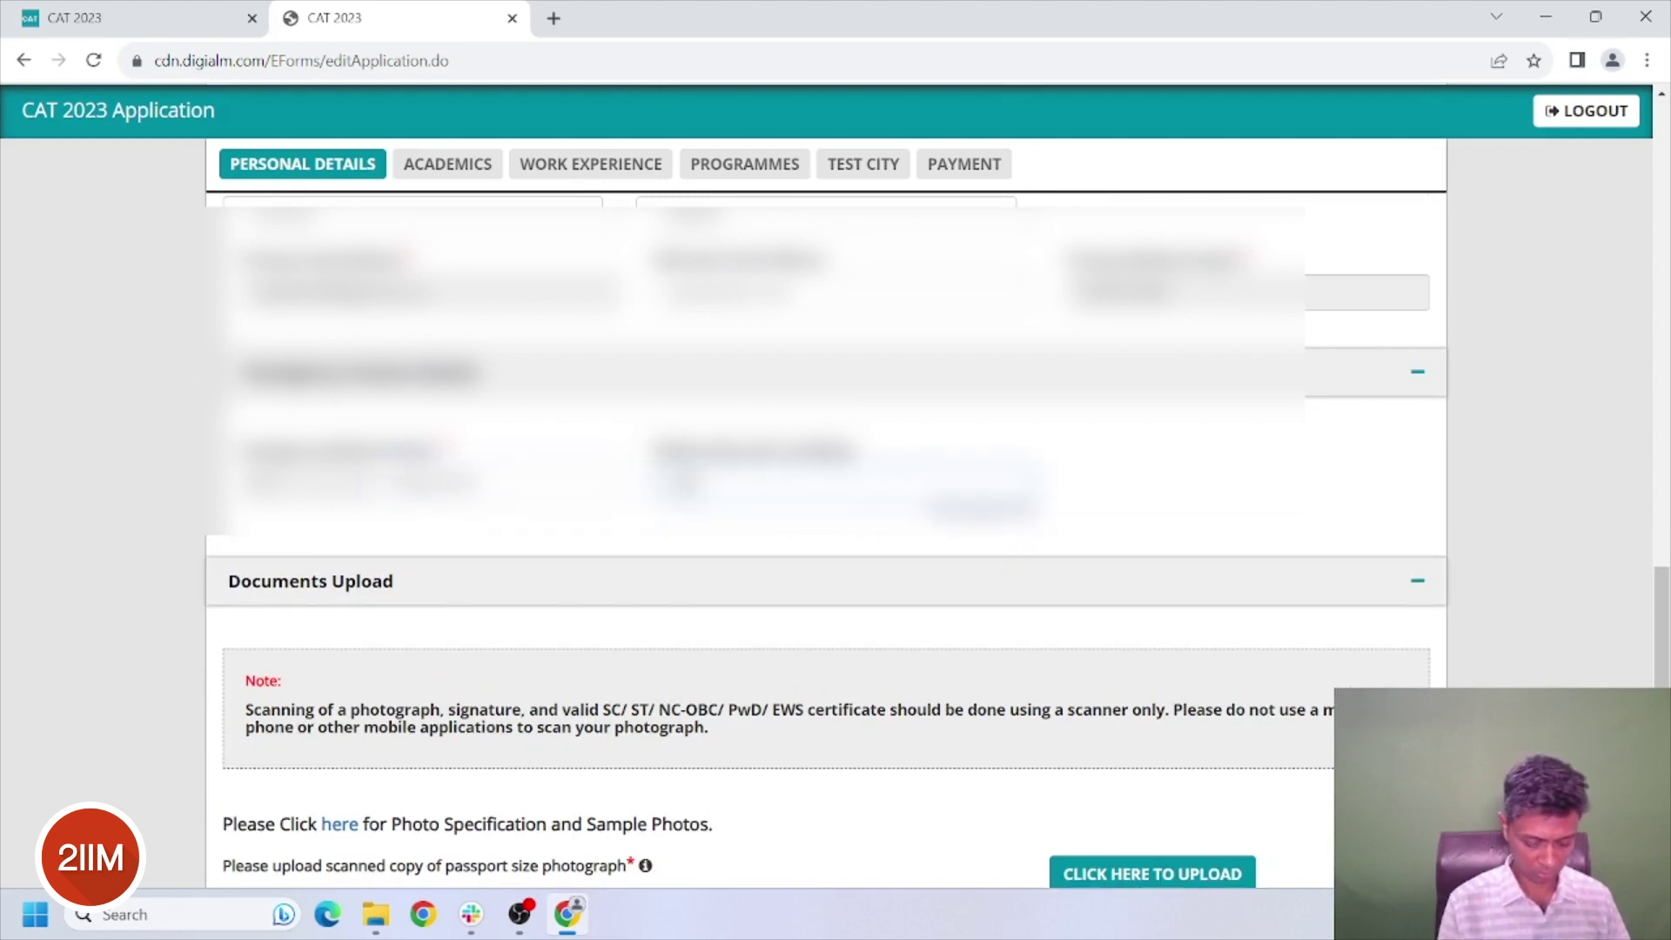
pyautogui.scroll(-3, 628, 541)
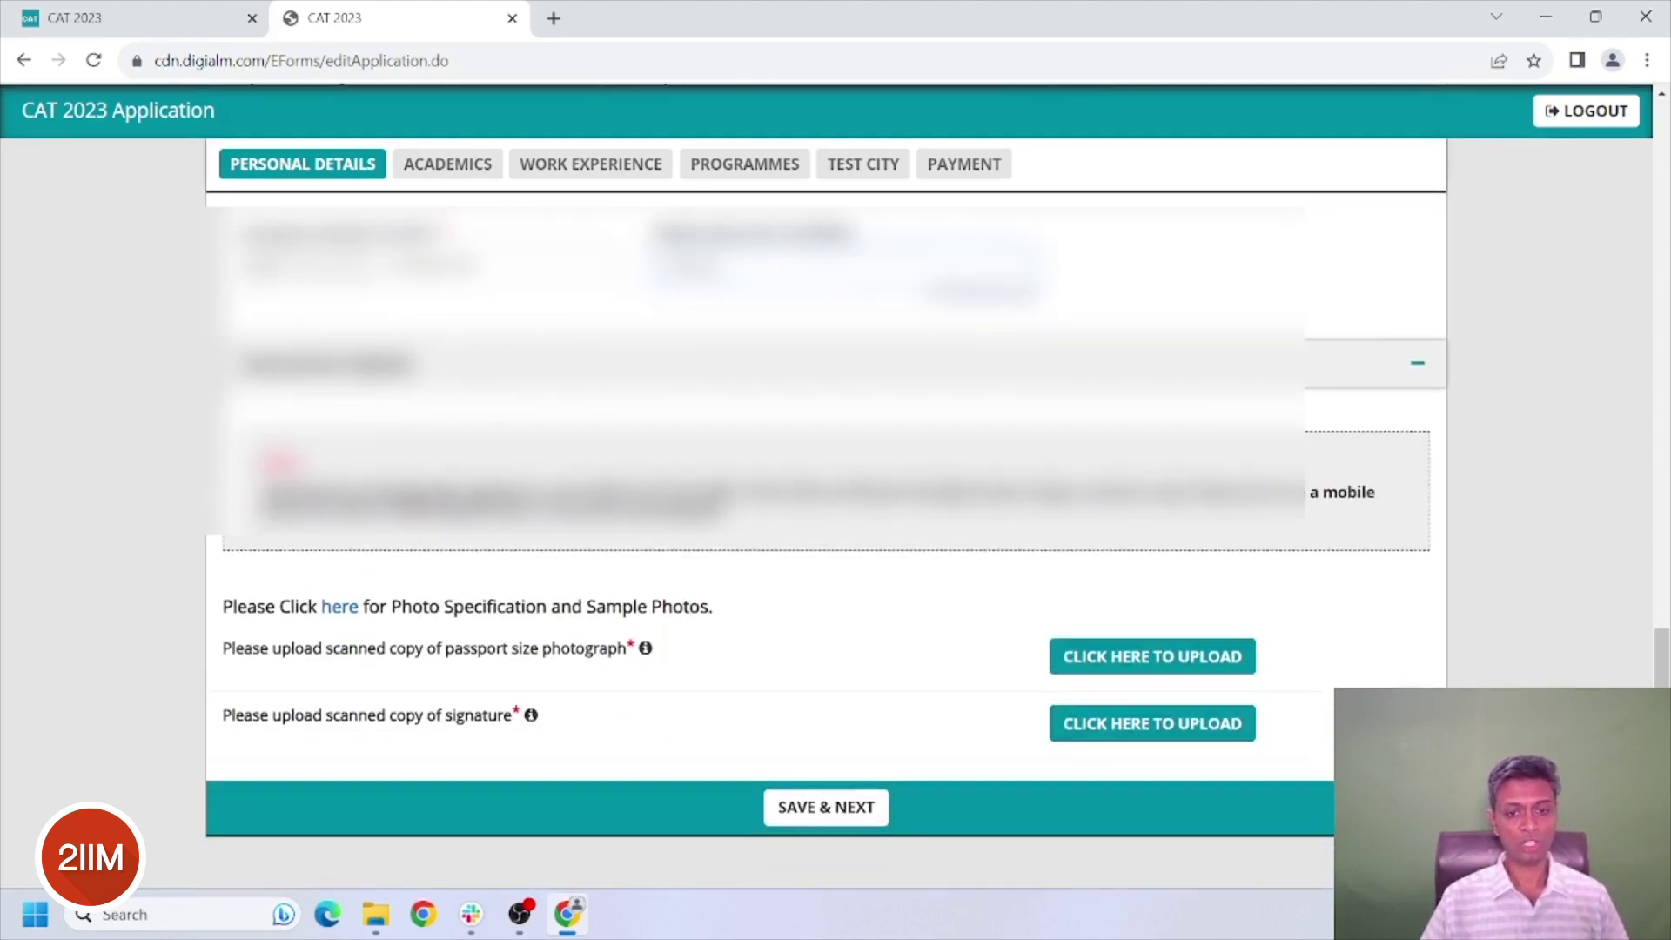
pyautogui.scroll(-1, 835, 531)
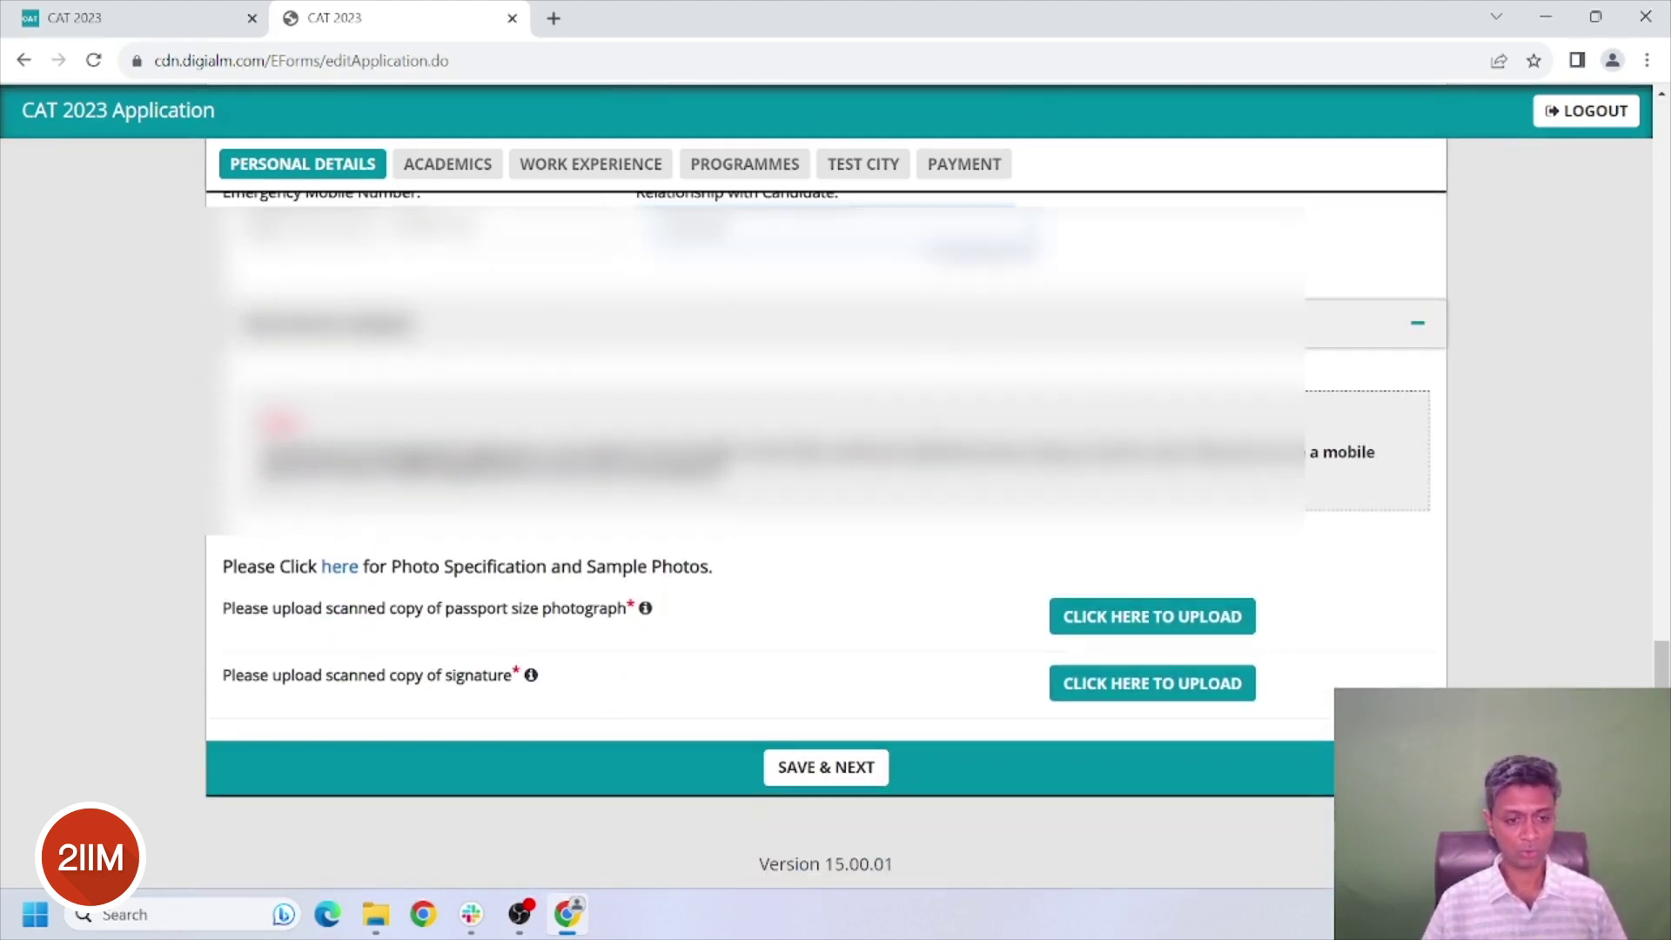
# Upload the passport-size photograph by dropping the photo file into the upload area
pyautogui.click(1149, 619)
pyautogui.press('super+Down')
pyautogui.moveTo(1444, 140); pyautogui.dragTo(777, 344)
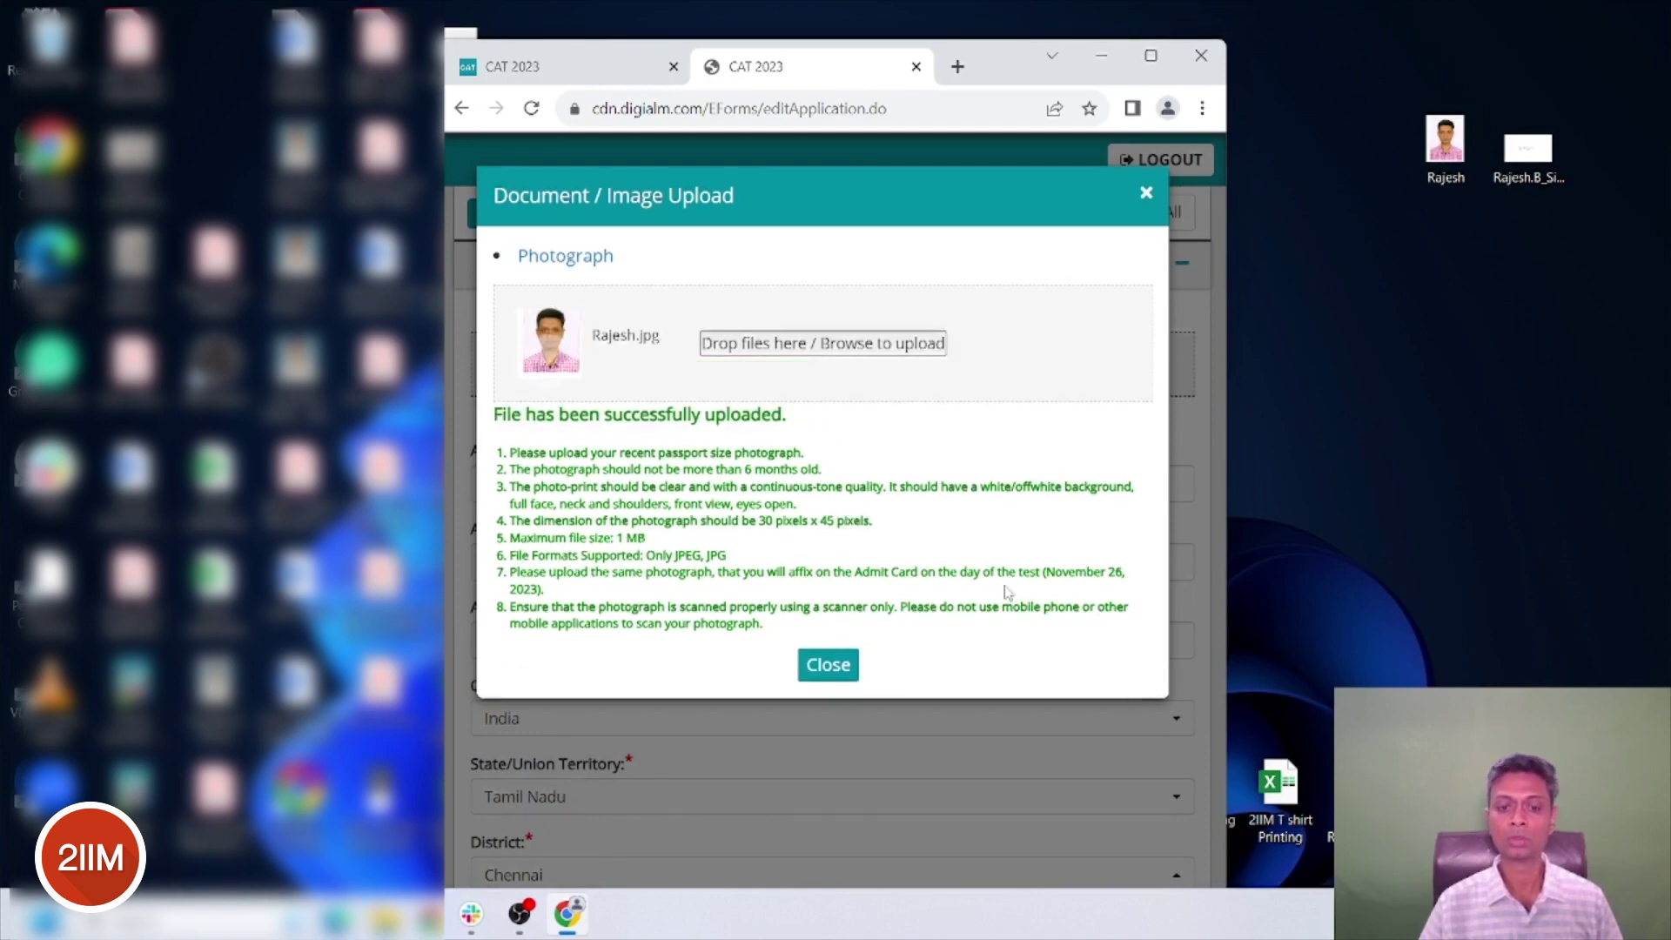
pyautogui.click(849, 663)
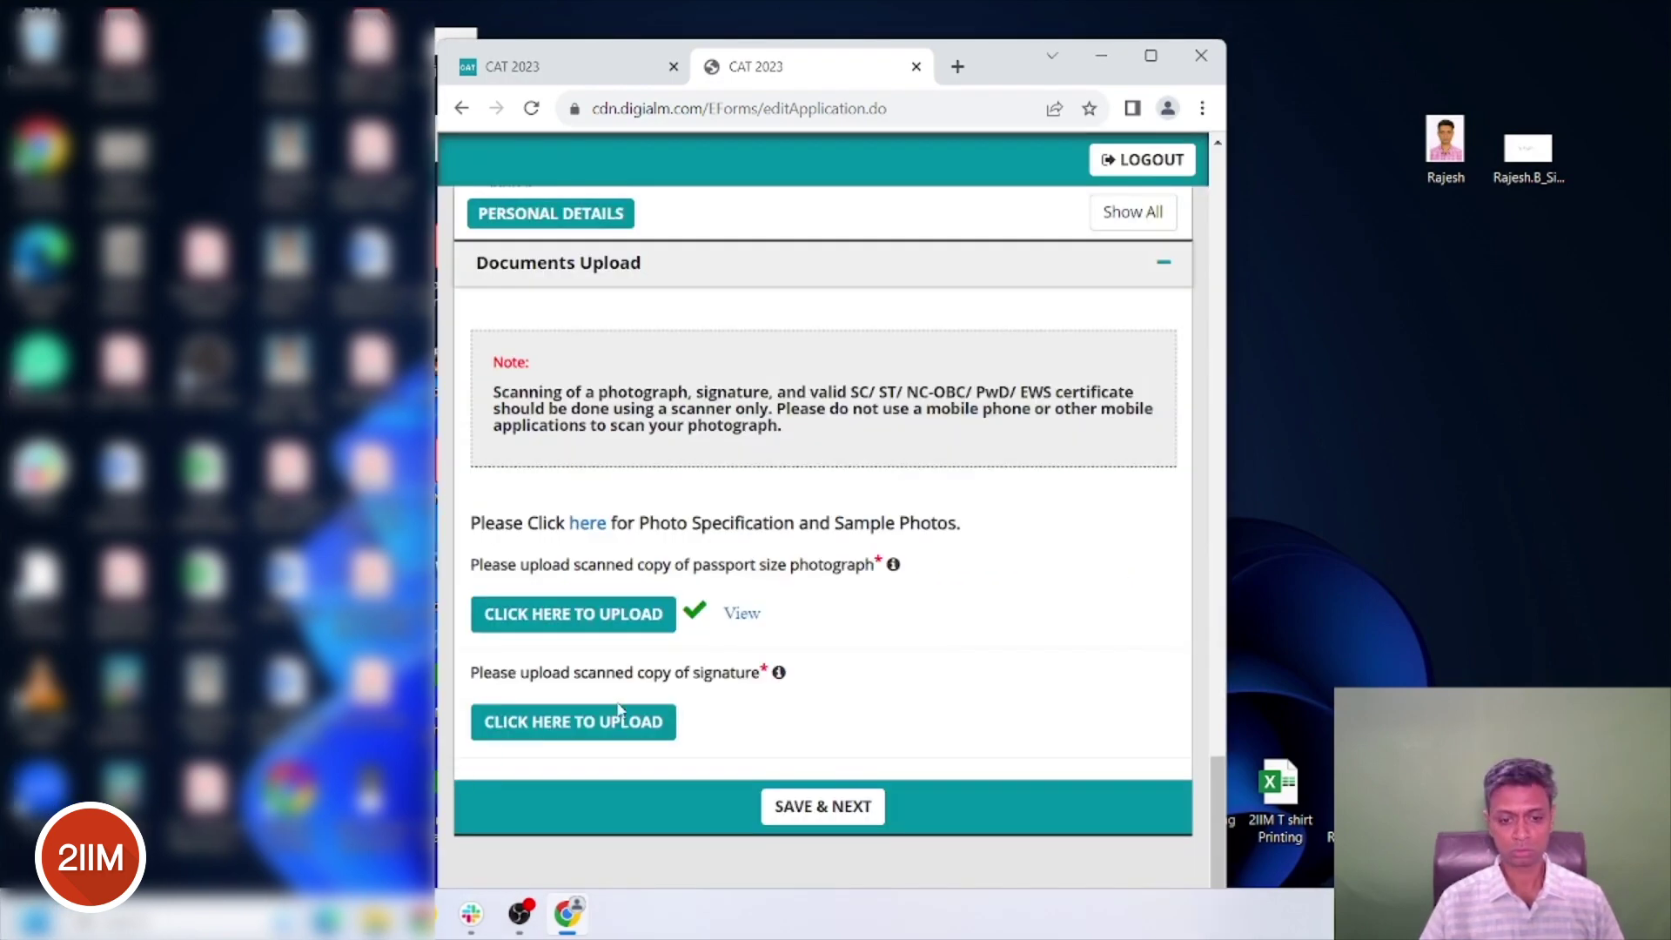
# Upload the signature image the same way and close the upload window
pyautogui.click(610, 728)
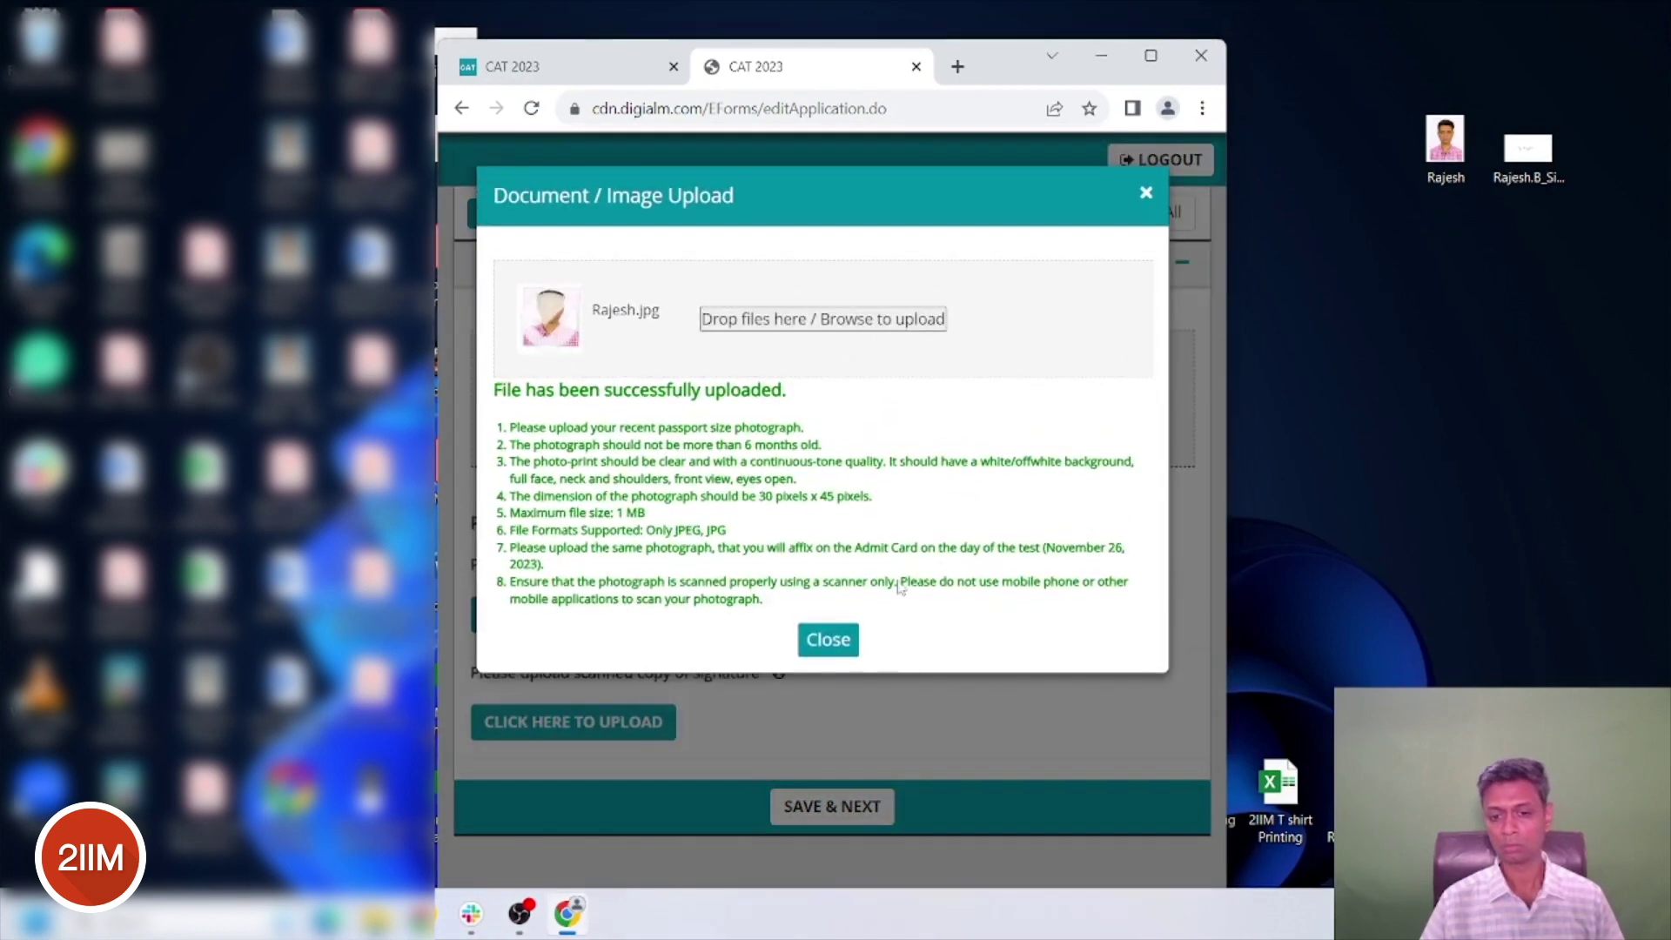
pyautogui.moveTo(1542, 161)
pyautogui.mouseDown()
pyautogui.moveTo(836, 373)
pyautogui.moveTo(802, 347)
pyautogui.mouseUp()
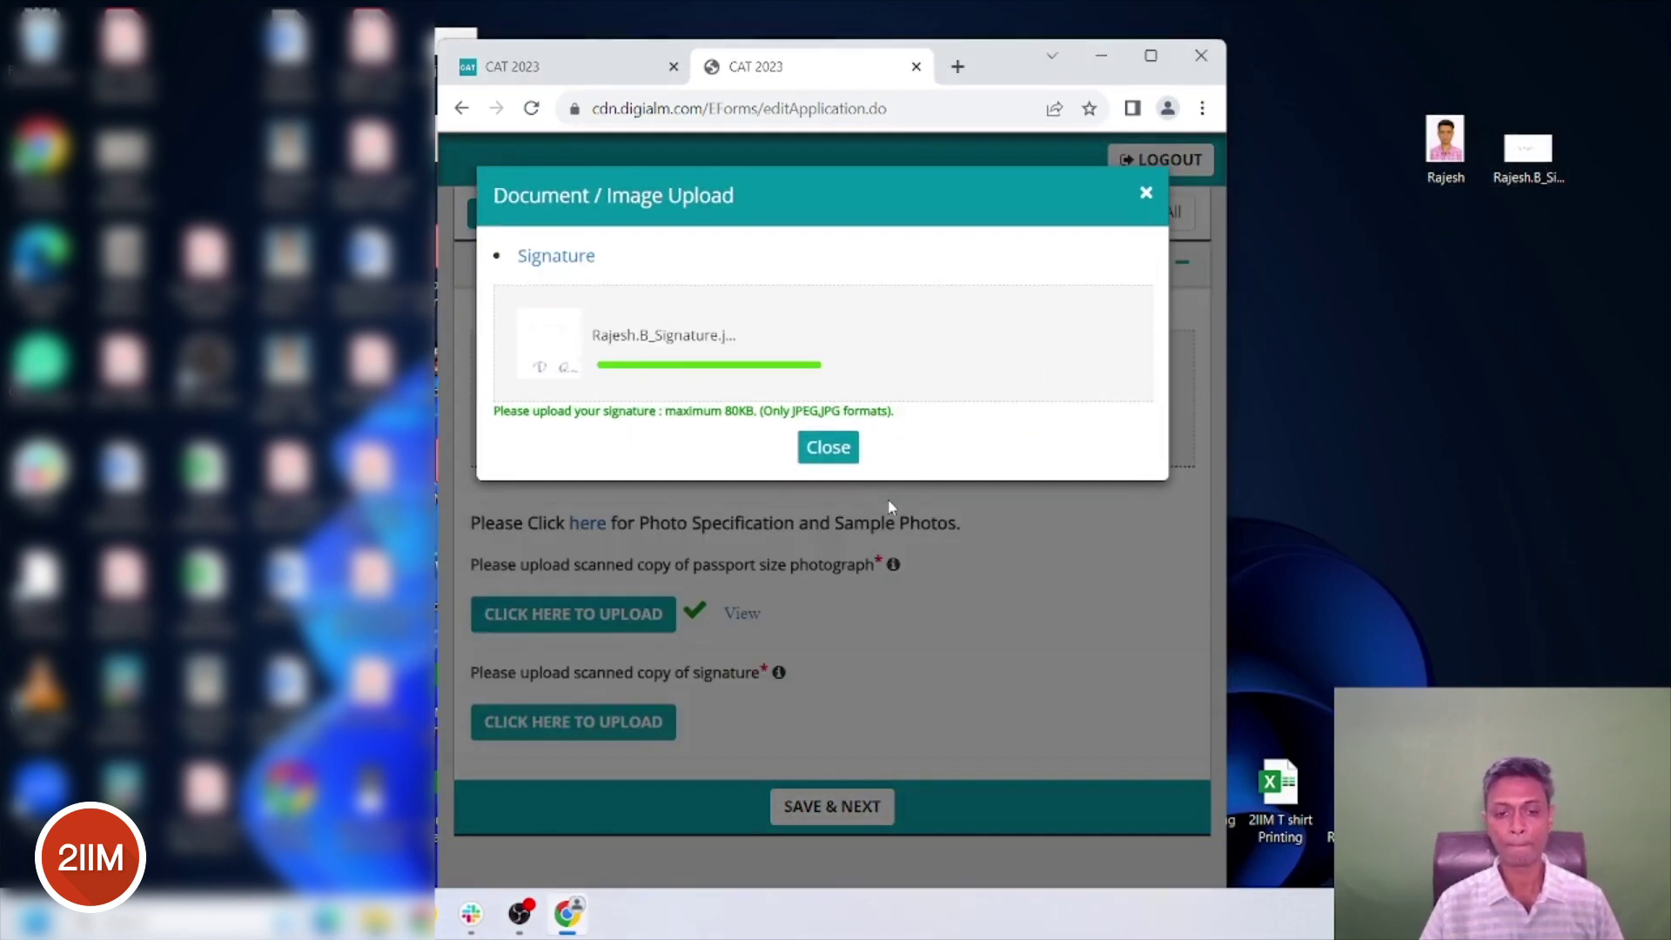
pyautogui.click(828, 483)
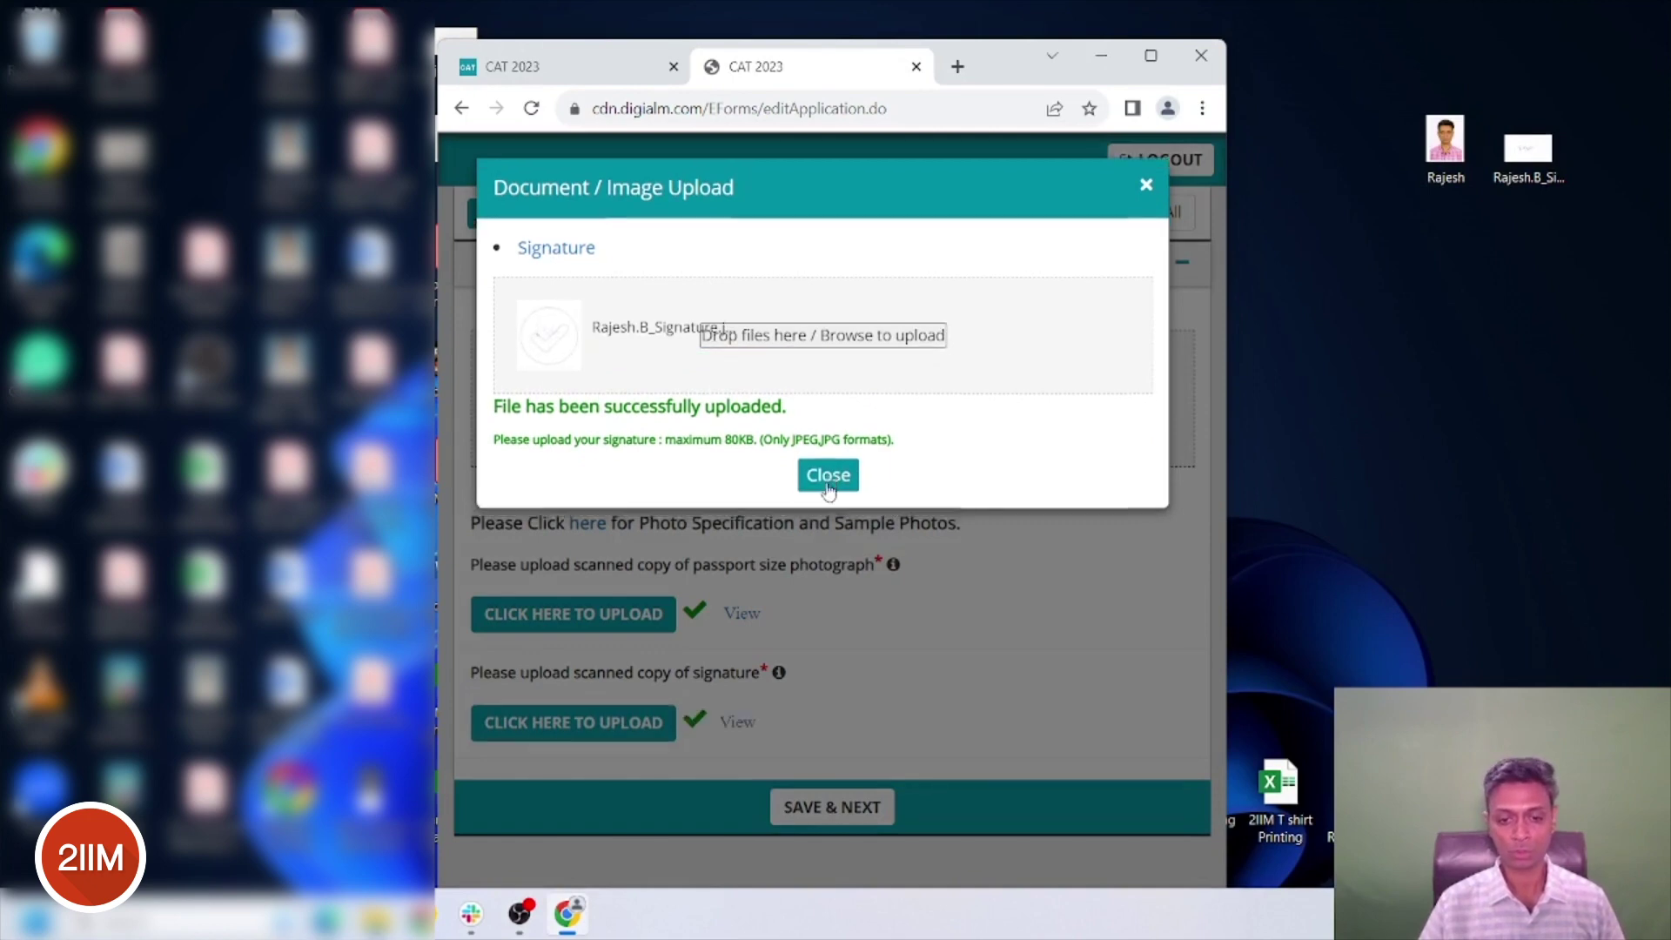
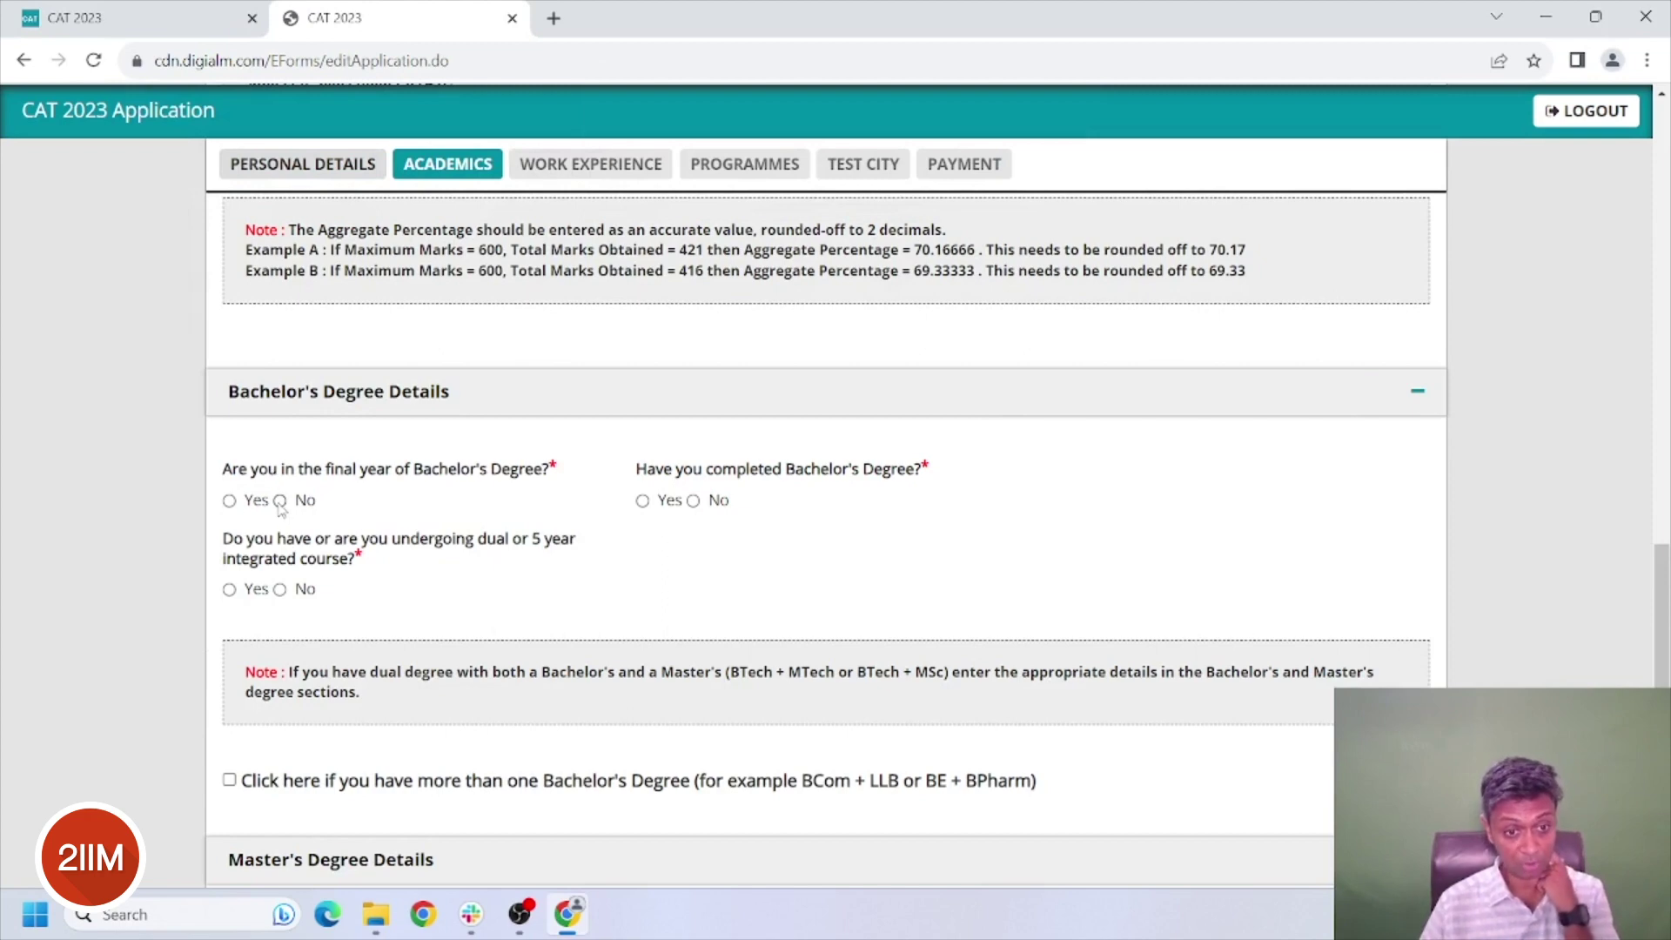
# Mark the Bachelor's degree as completed, answering No to being in the final year
pyautogui.click(643, 501)
# Set the degree duration to 4 Years, university type to IITs, and state to Tamil Nadu
pyautogui.click(541, 581)
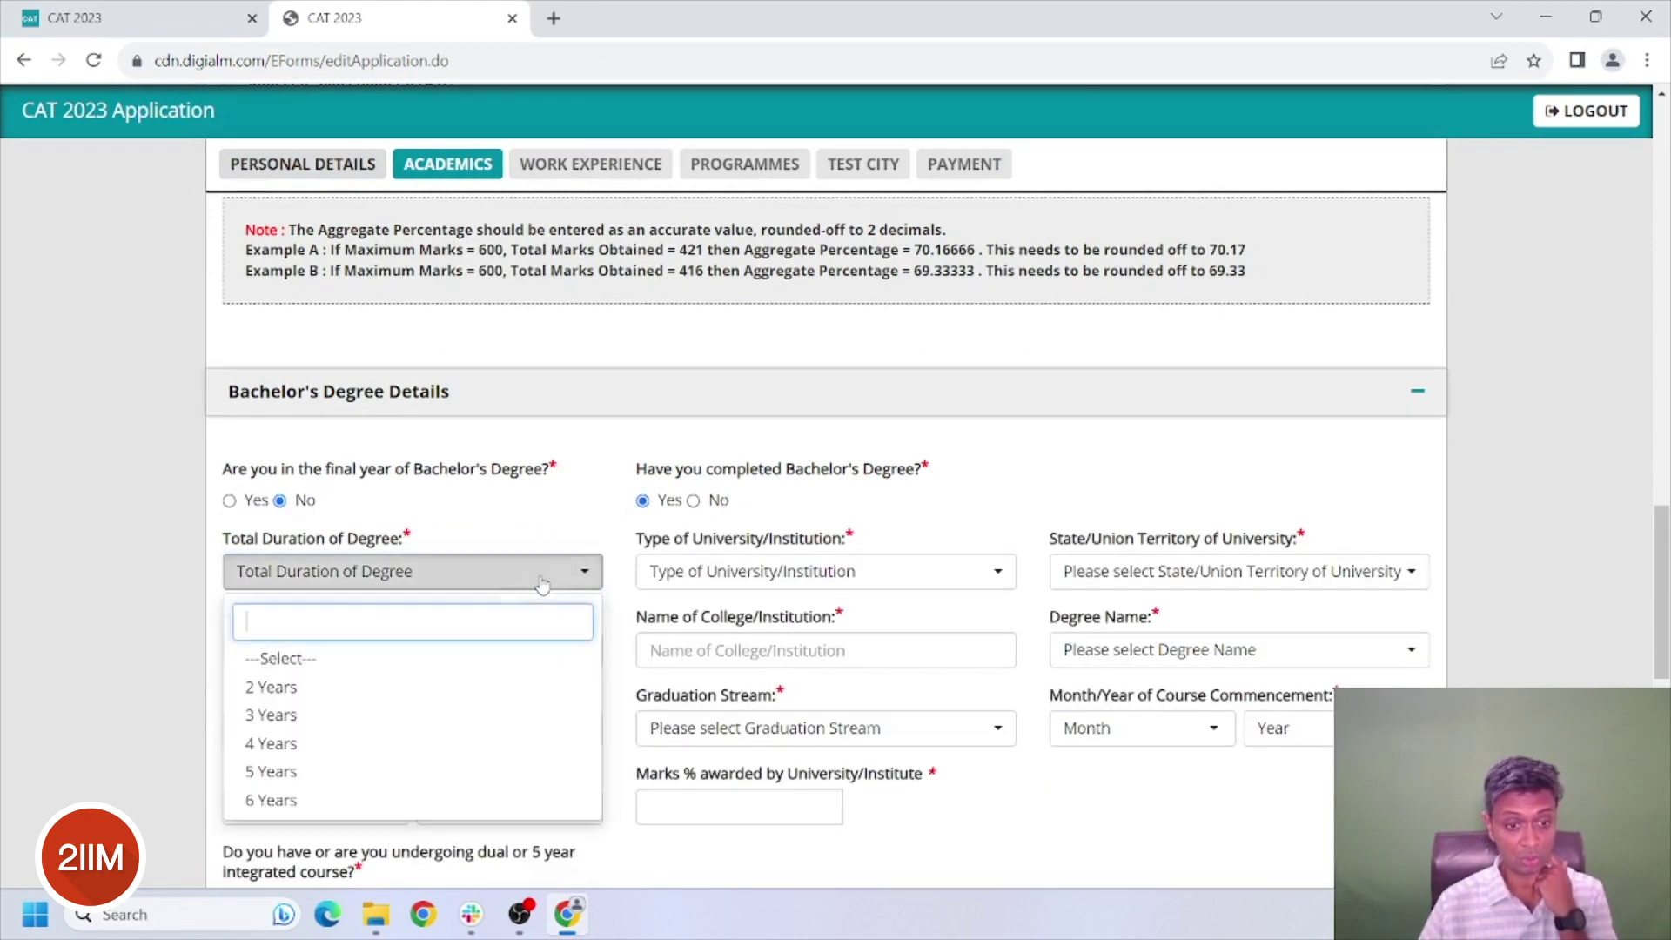
pyautogui.click(402, 744)
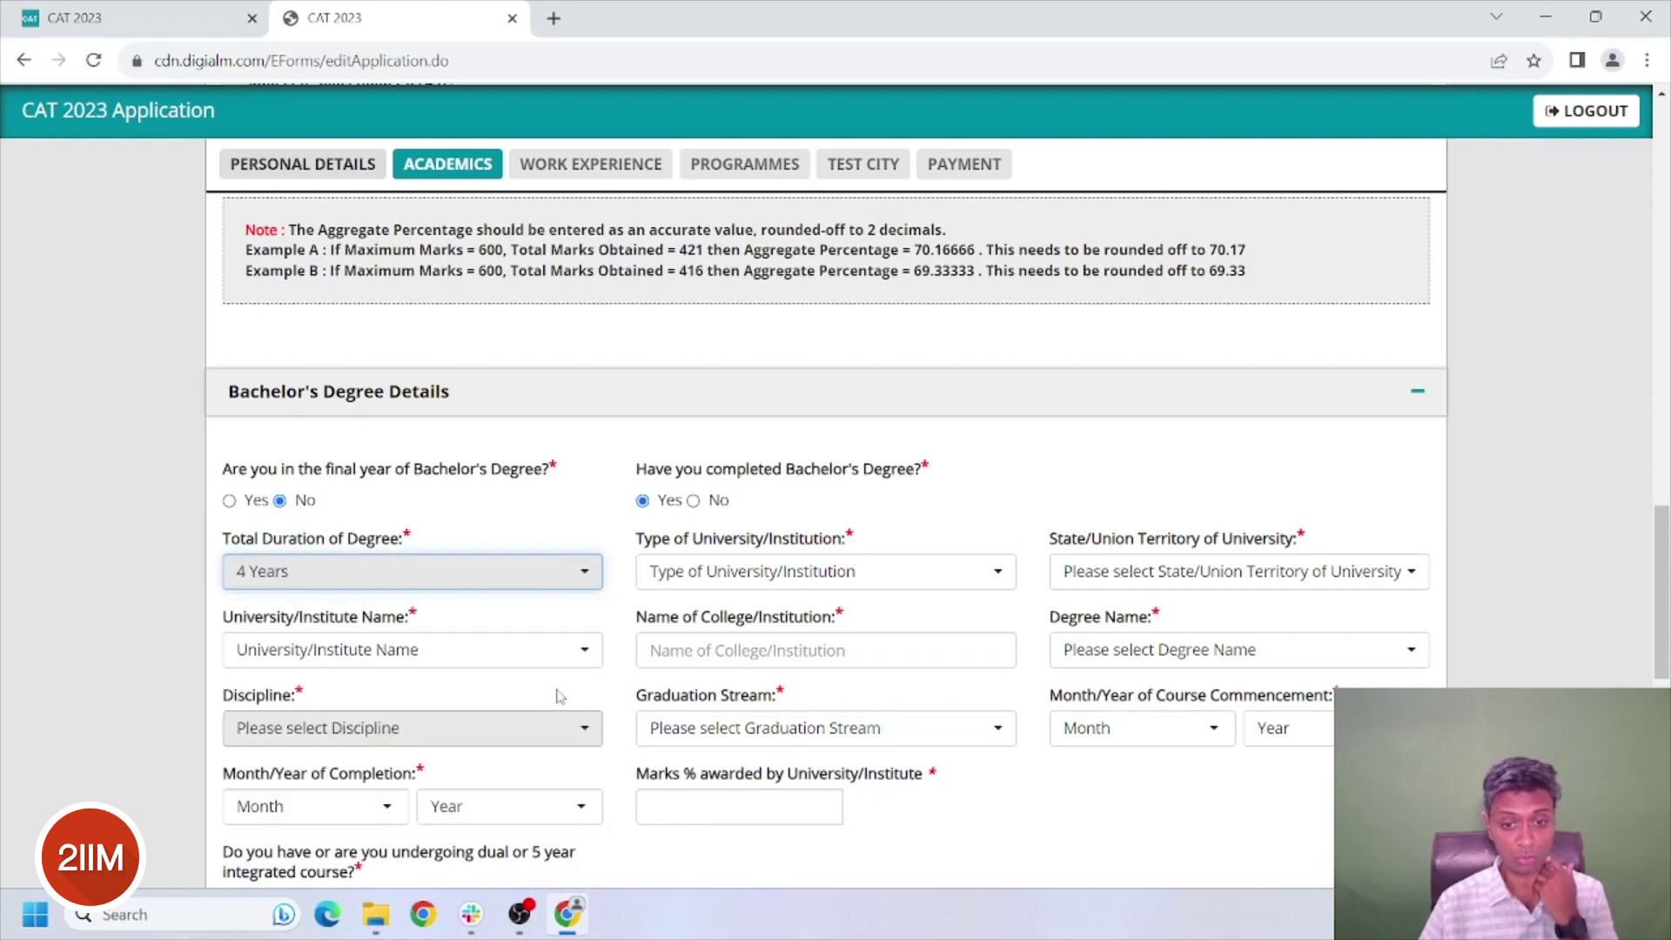
pyautogui.click(856, 574)
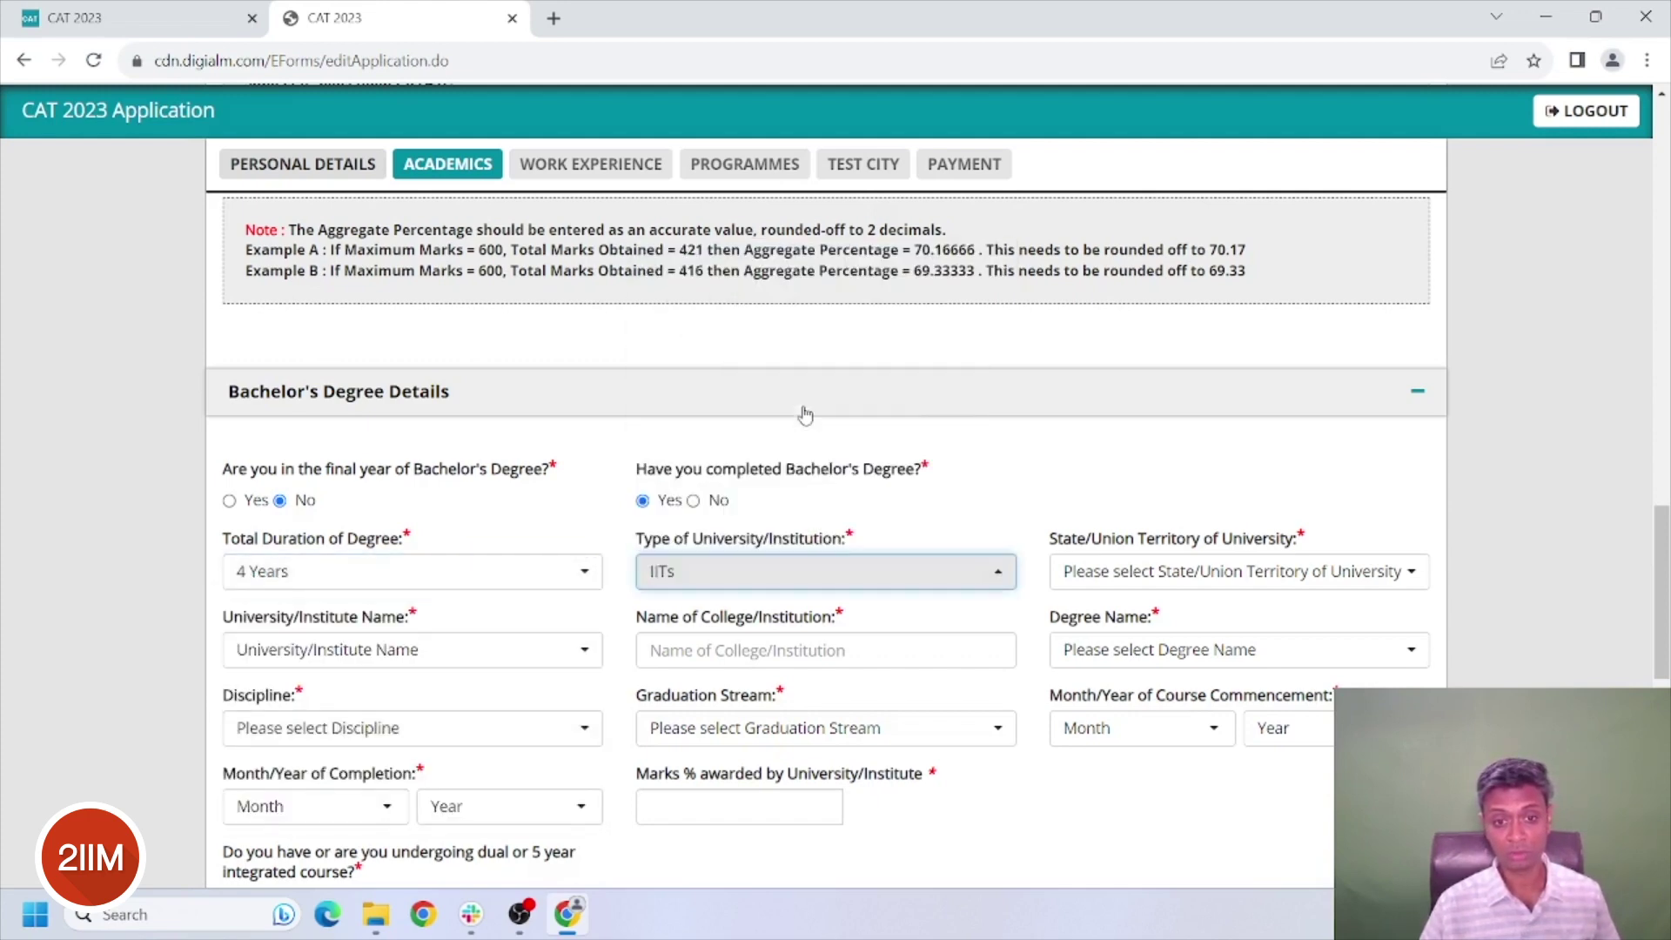
pyautogui.click(805, 417)
pyautogui.scroll(-1, 957, 522)
pyautogui.click(1130, 467)
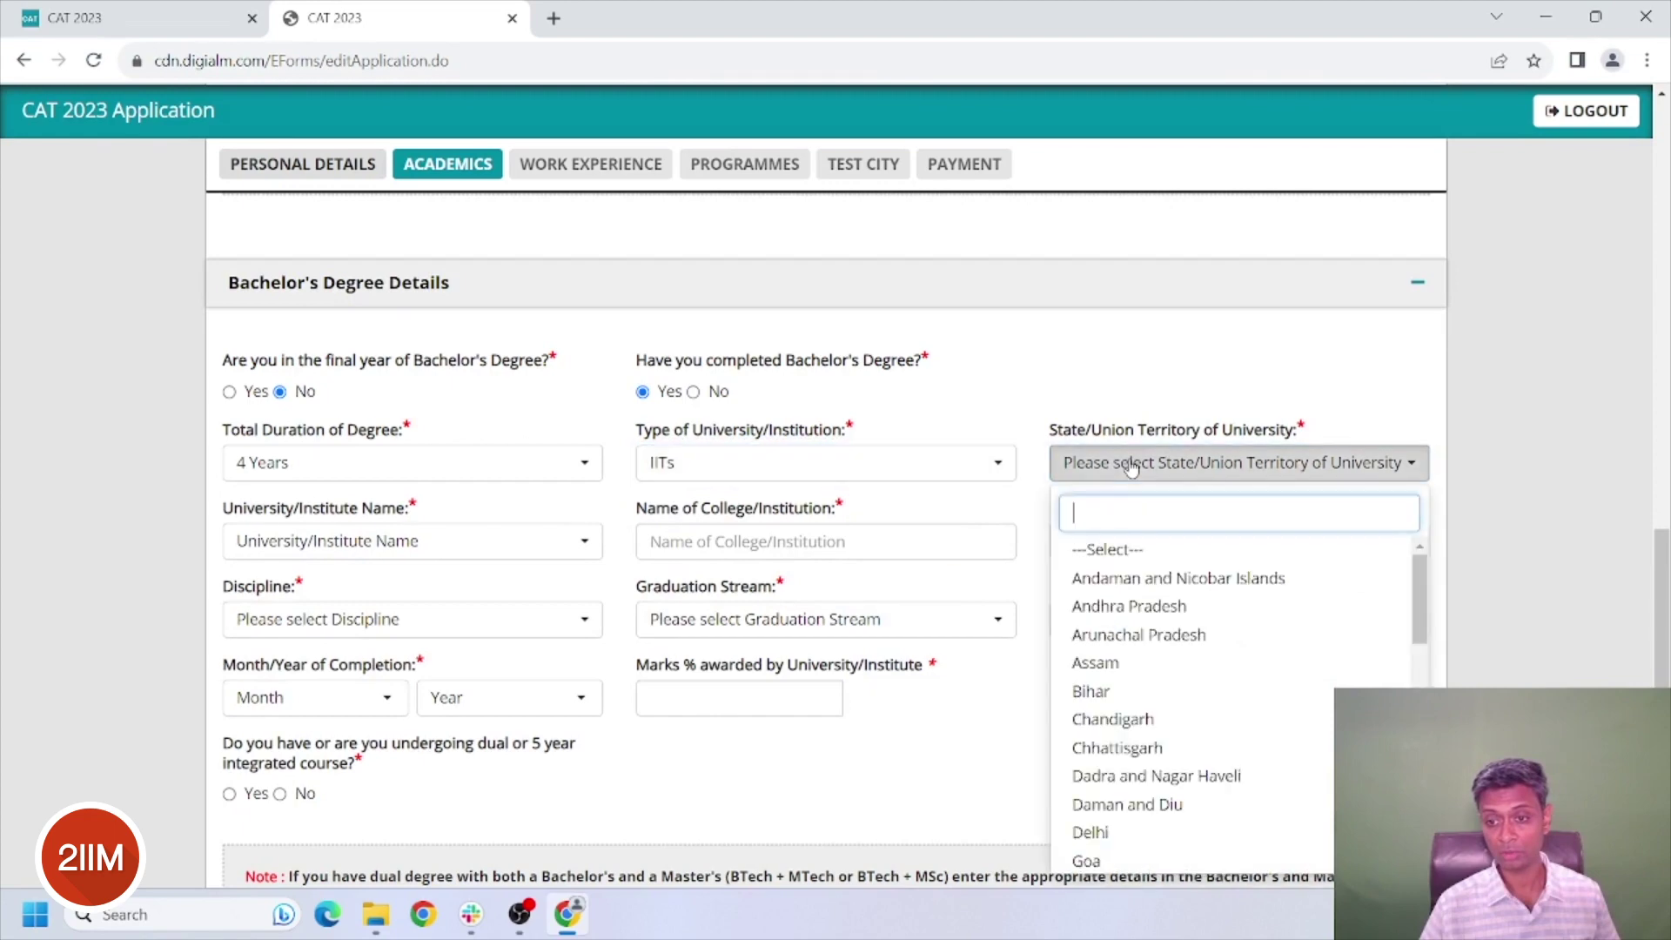
pyautogui.write('tamil')
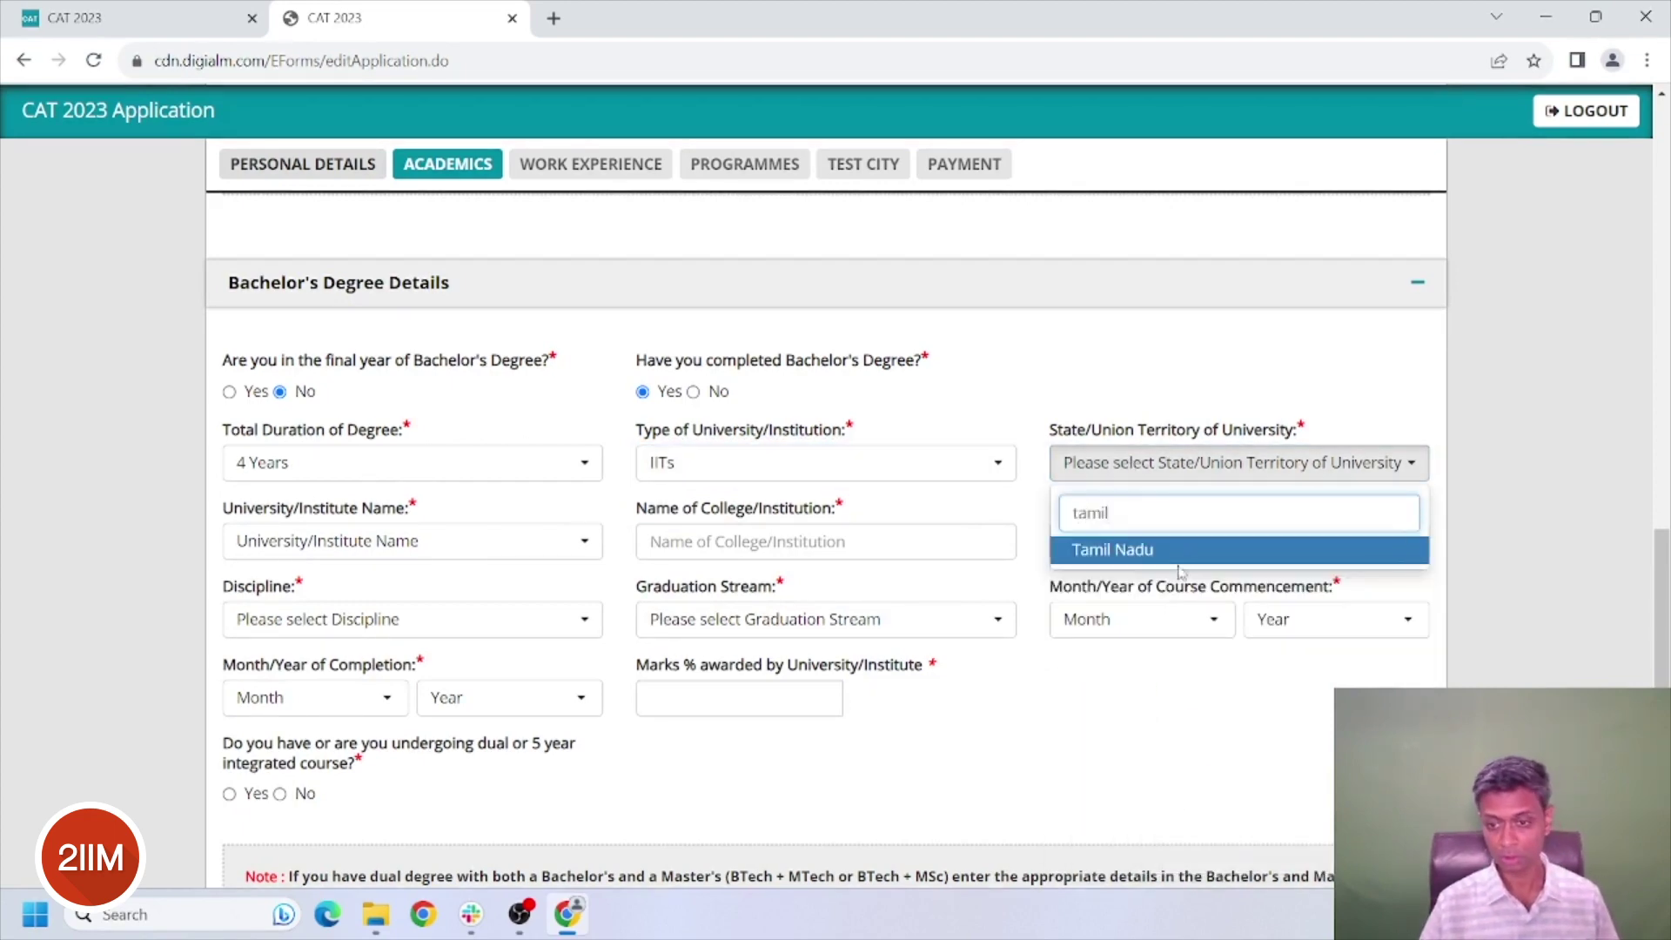
pyautogui.click(1170, 550)
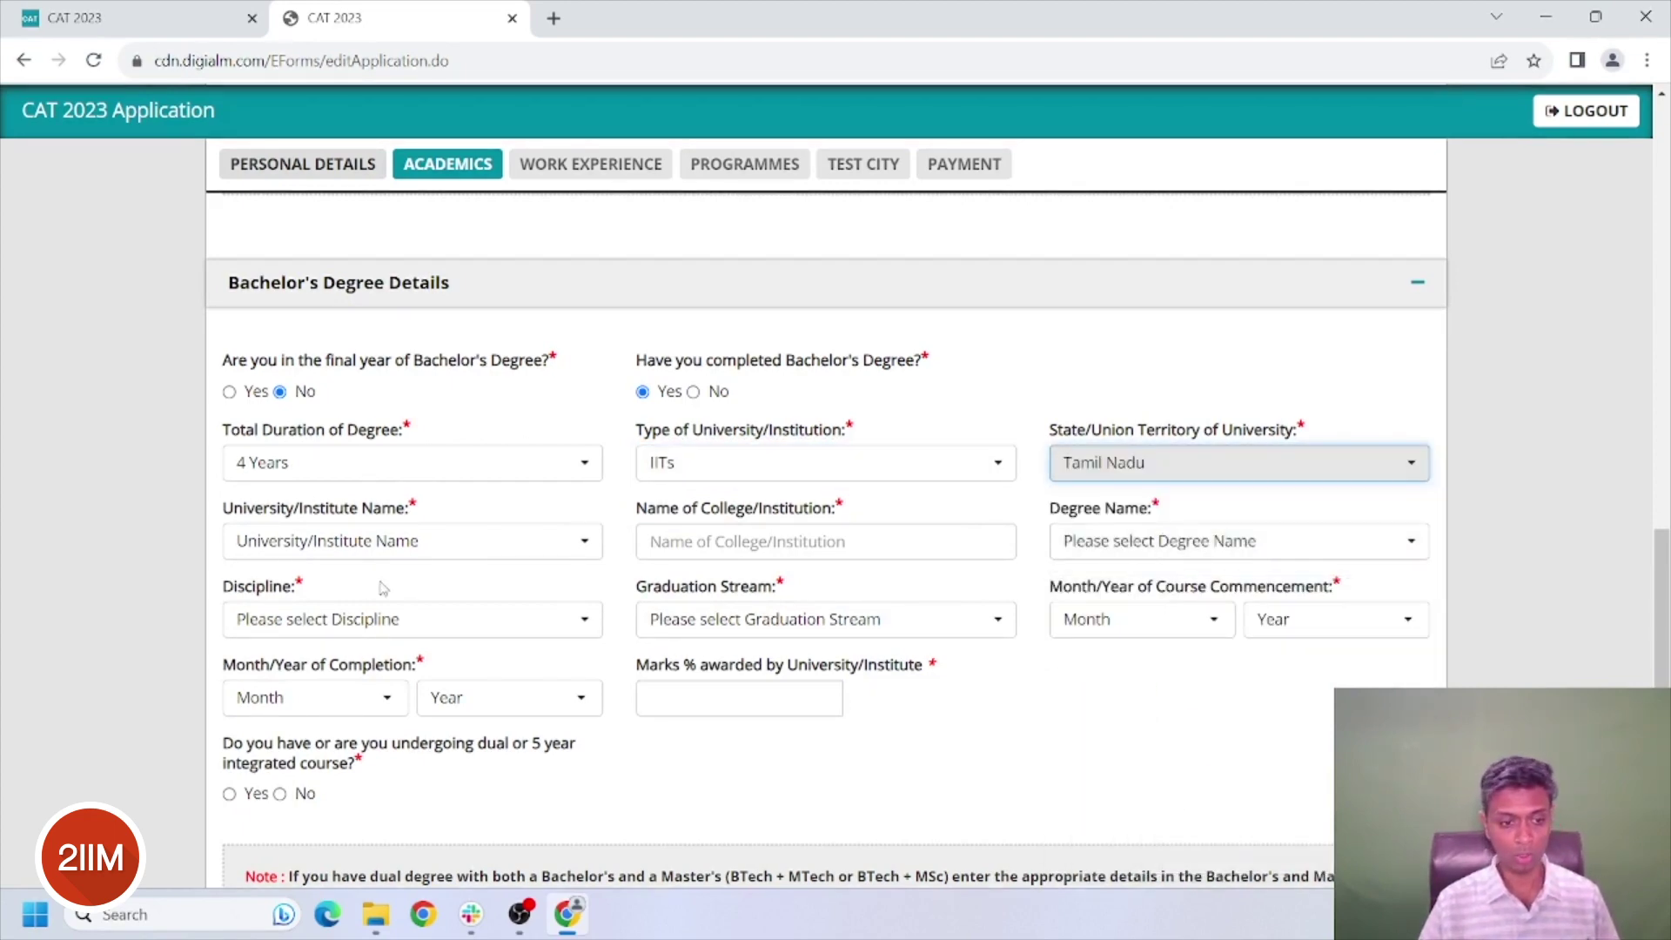
# Choose Indian Institute of Technology Madras as the university
pyautogui.click(431, 551)
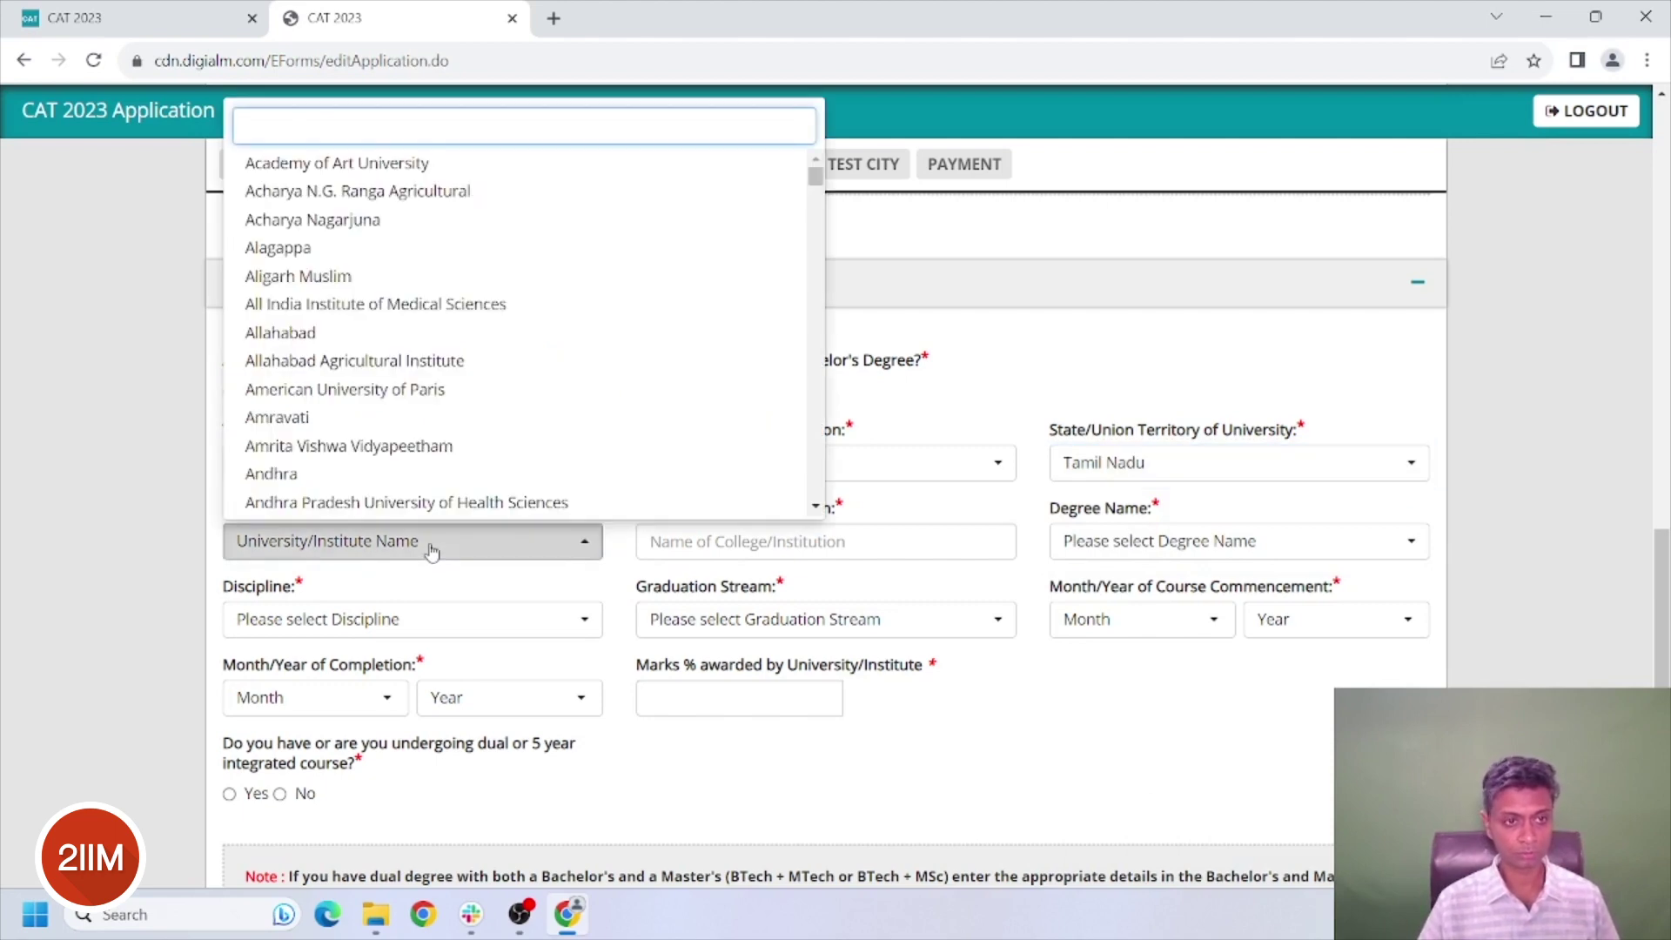
pyautogui.write('IIT ')
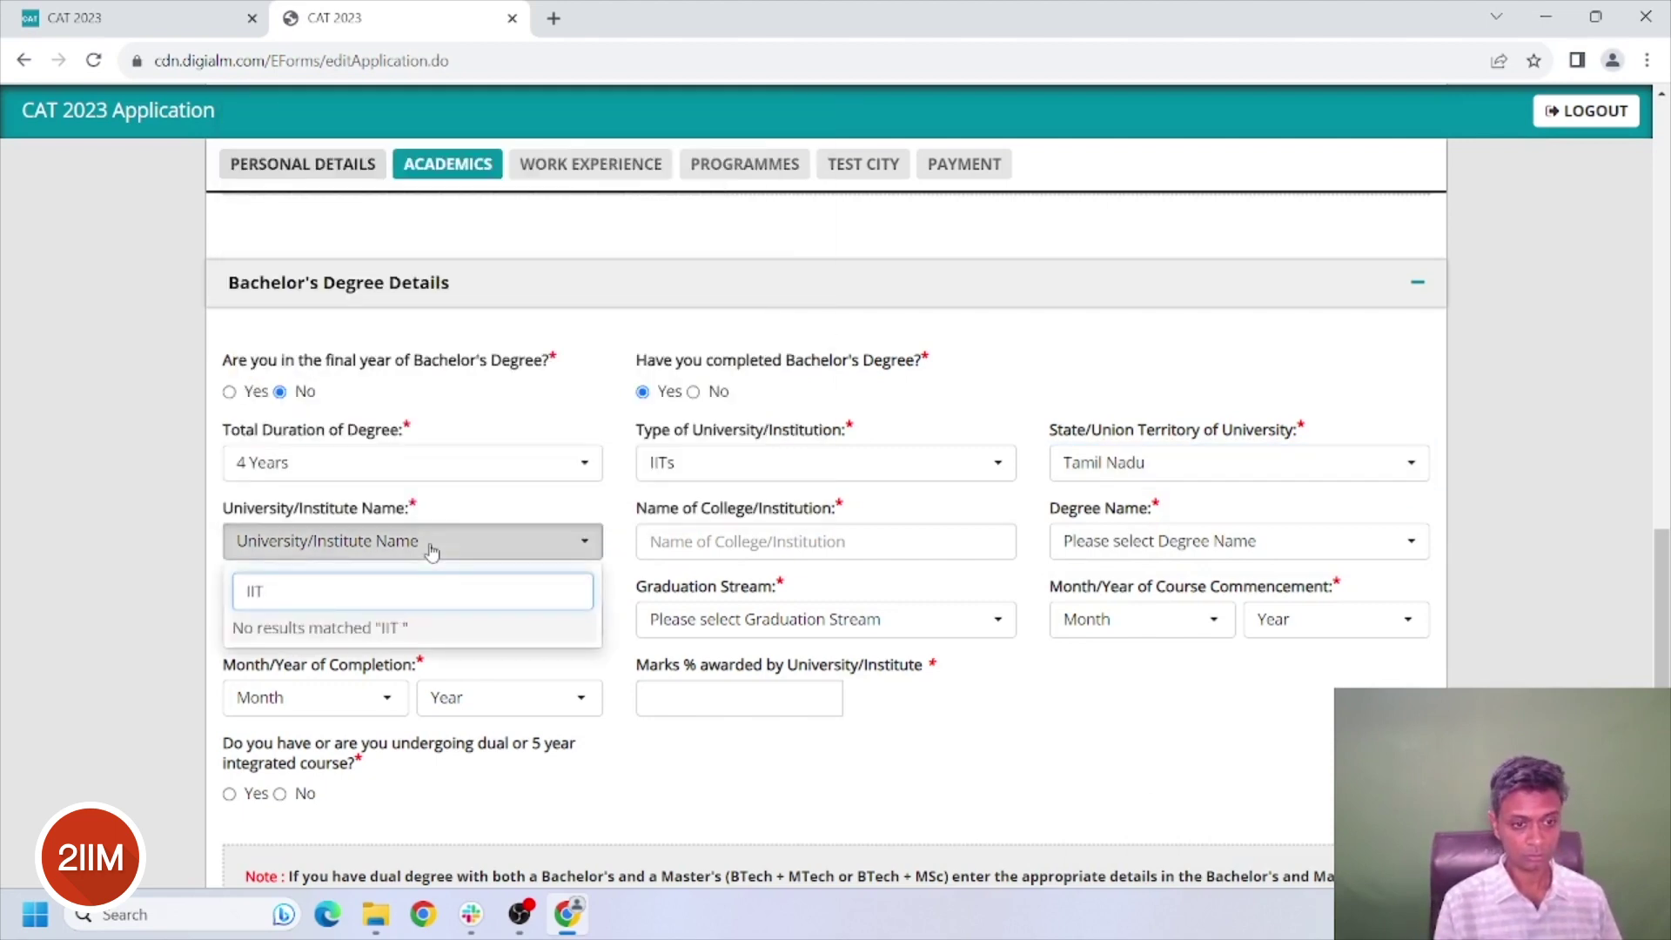
pyautogui.write('m')
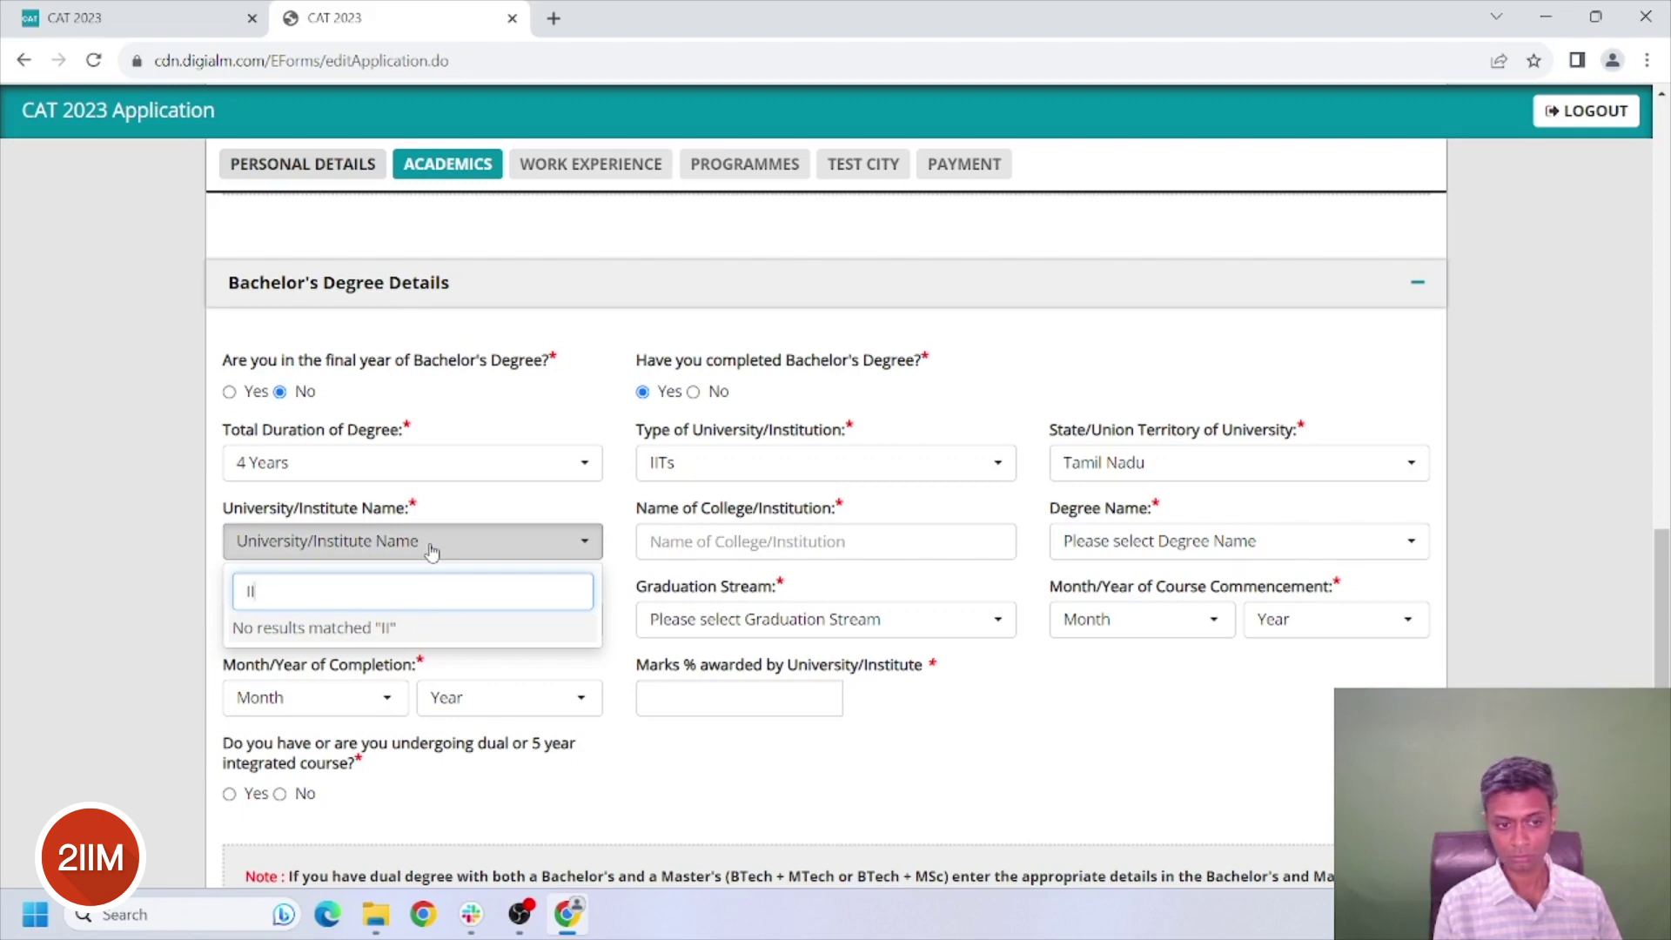
pyautogui.press('BackSpace')
pyautogui.press('BackSpace')
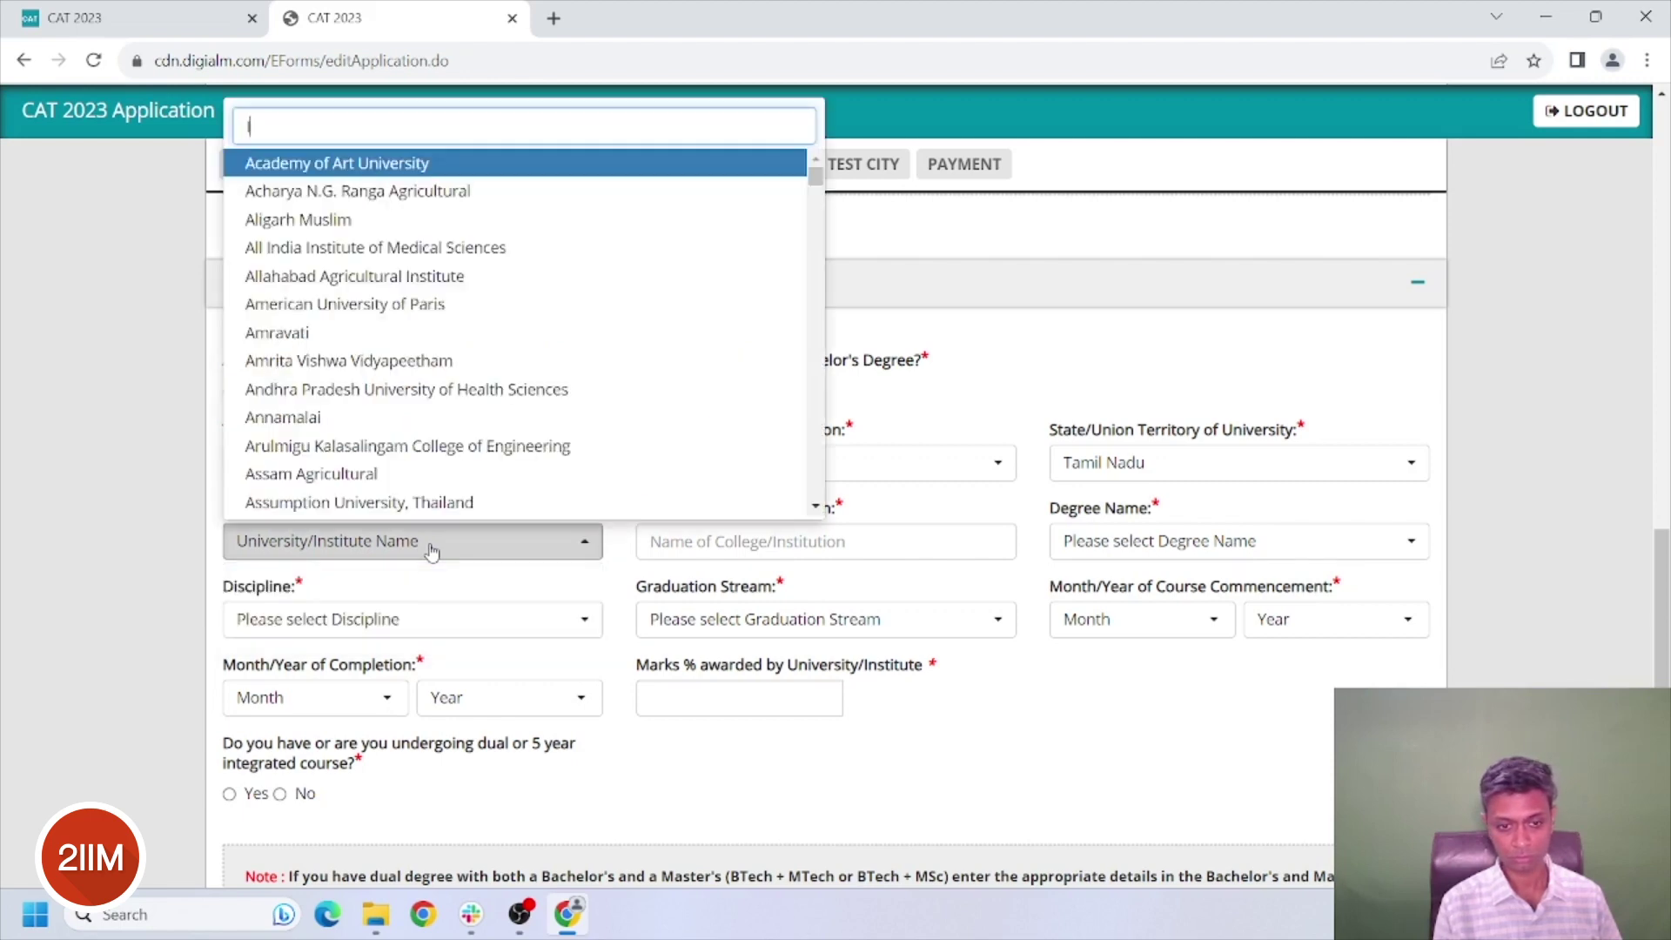
pyautogui.write('IIITm')
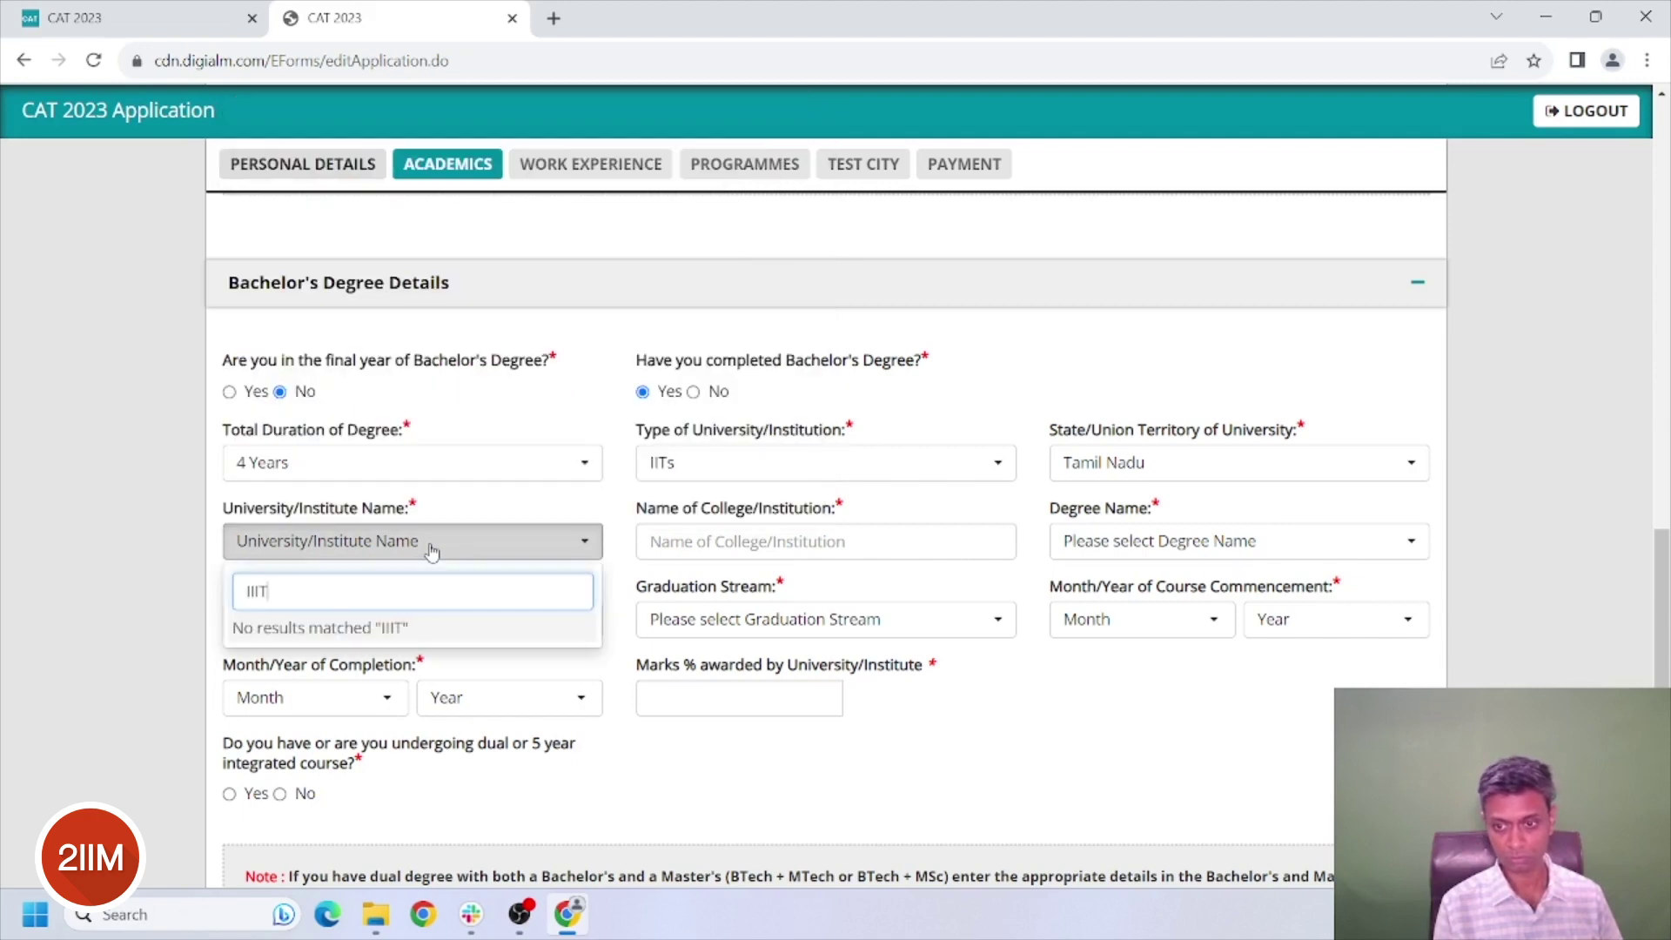
pyautogui.press('BackSpace')
pyautogui.press('BackSpace')
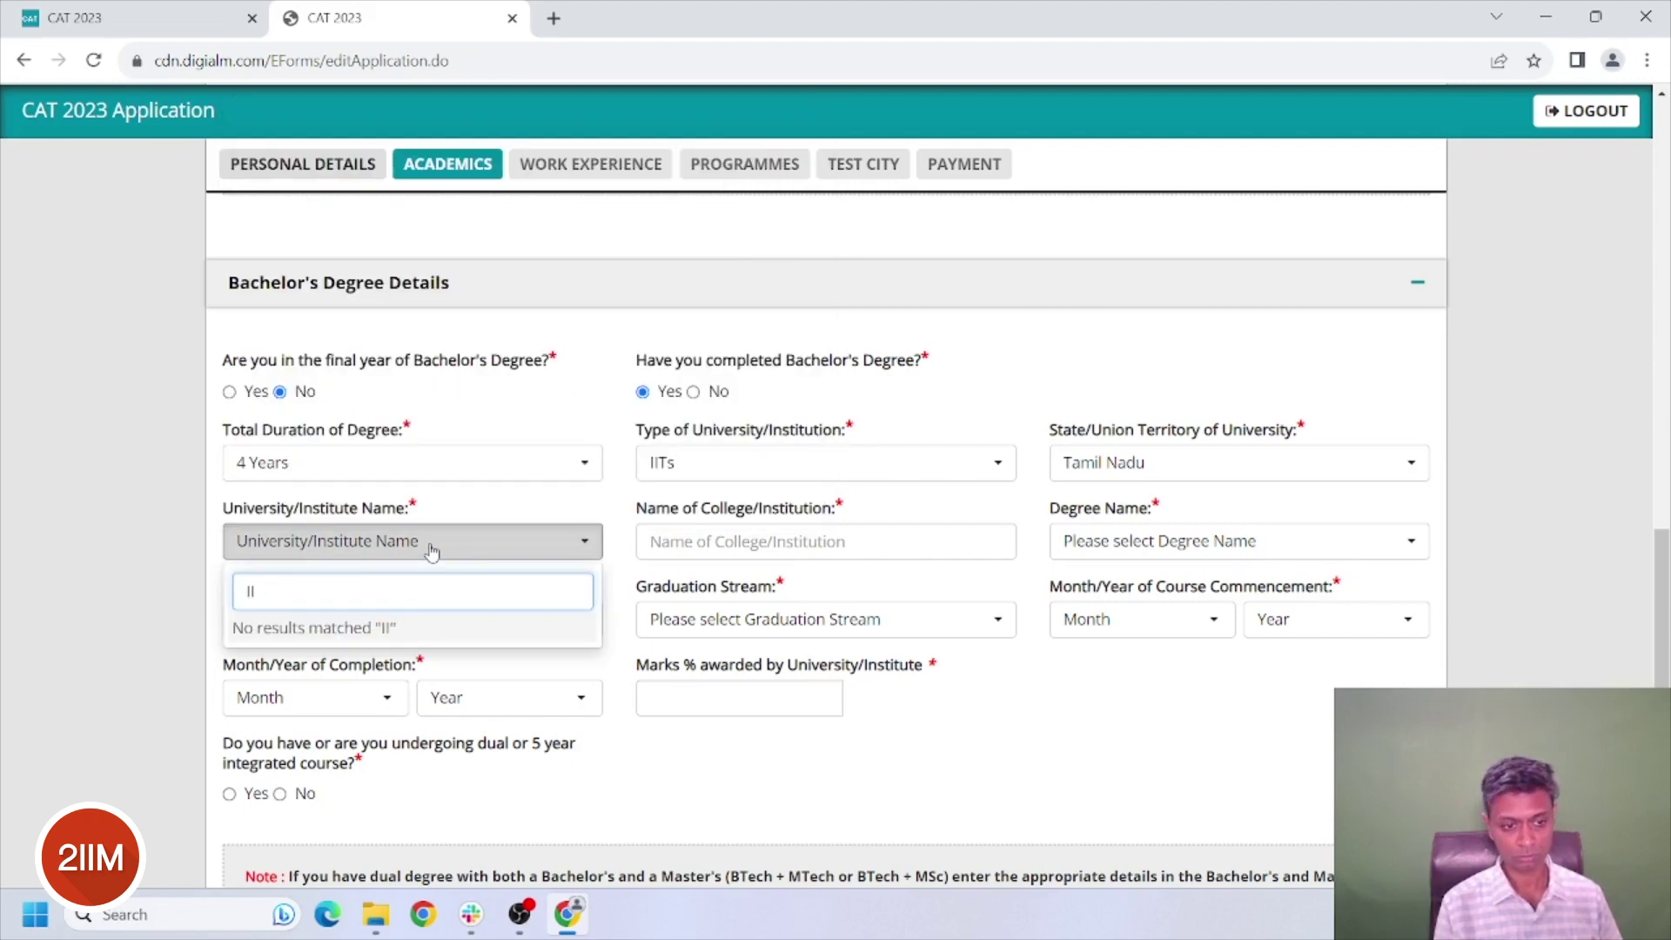
pyautogui.write('m')
pyautogui.press('BackSpace')
pyautogui.press('BackSpace')
pyautogui.press('BackSpace')
pyautogui.press('BackSpace')
pyautogui.press('BackSpace')
pyautogui.scroll(-15, 453, 331)
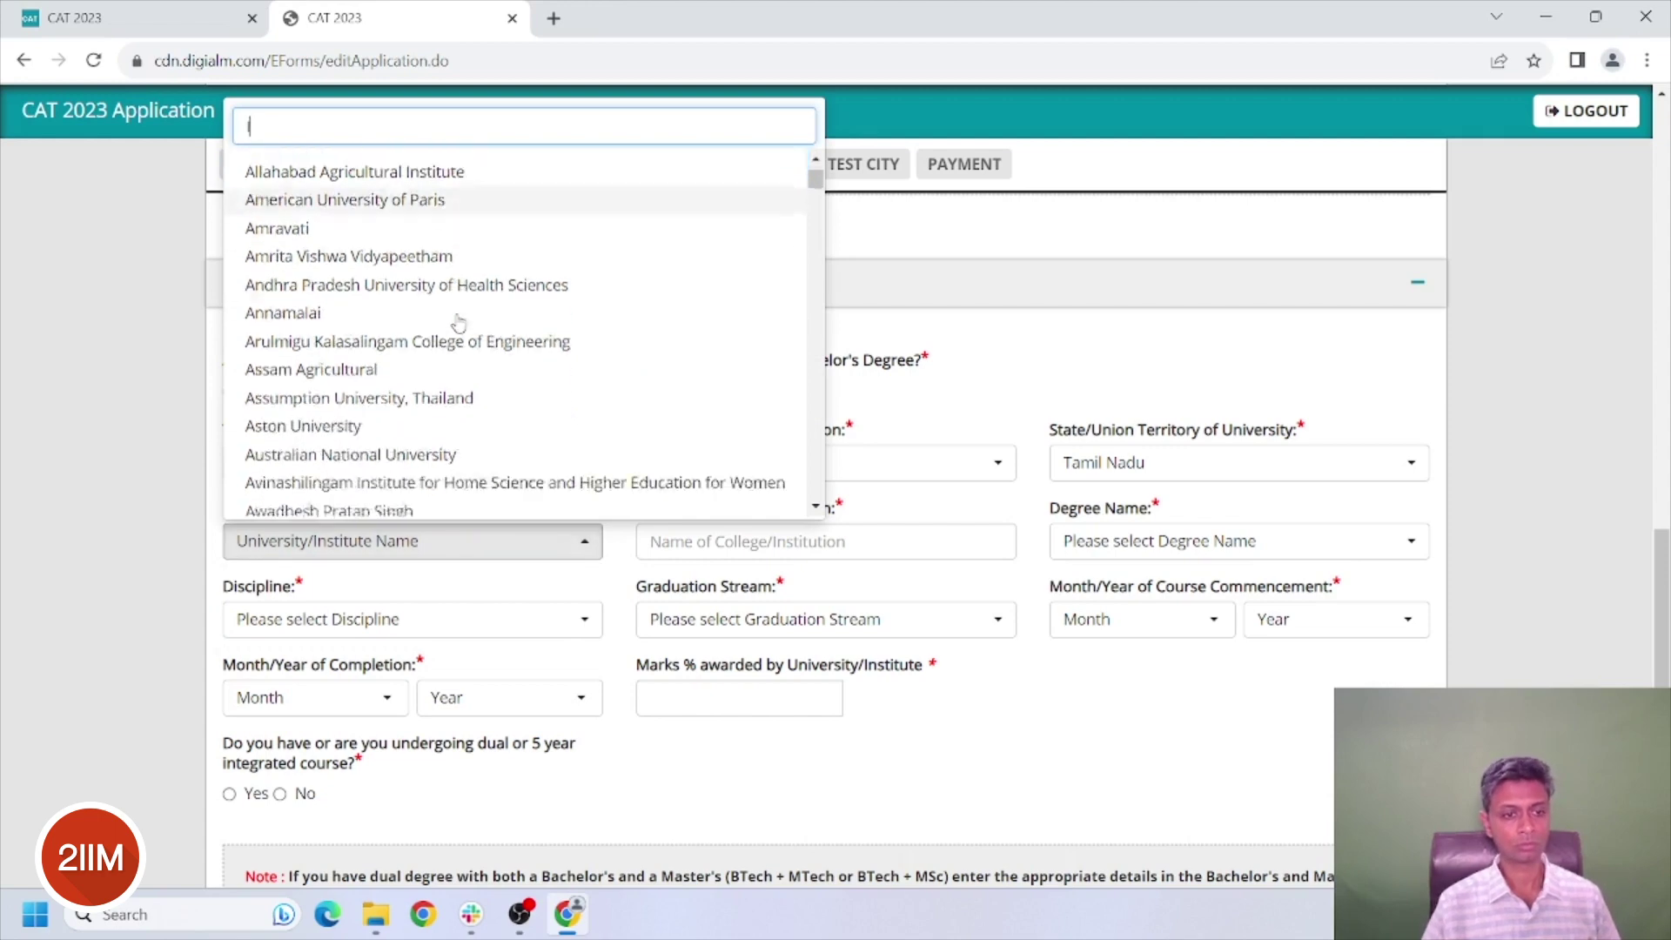
pyautogui.scroll(-12, 453, 343)
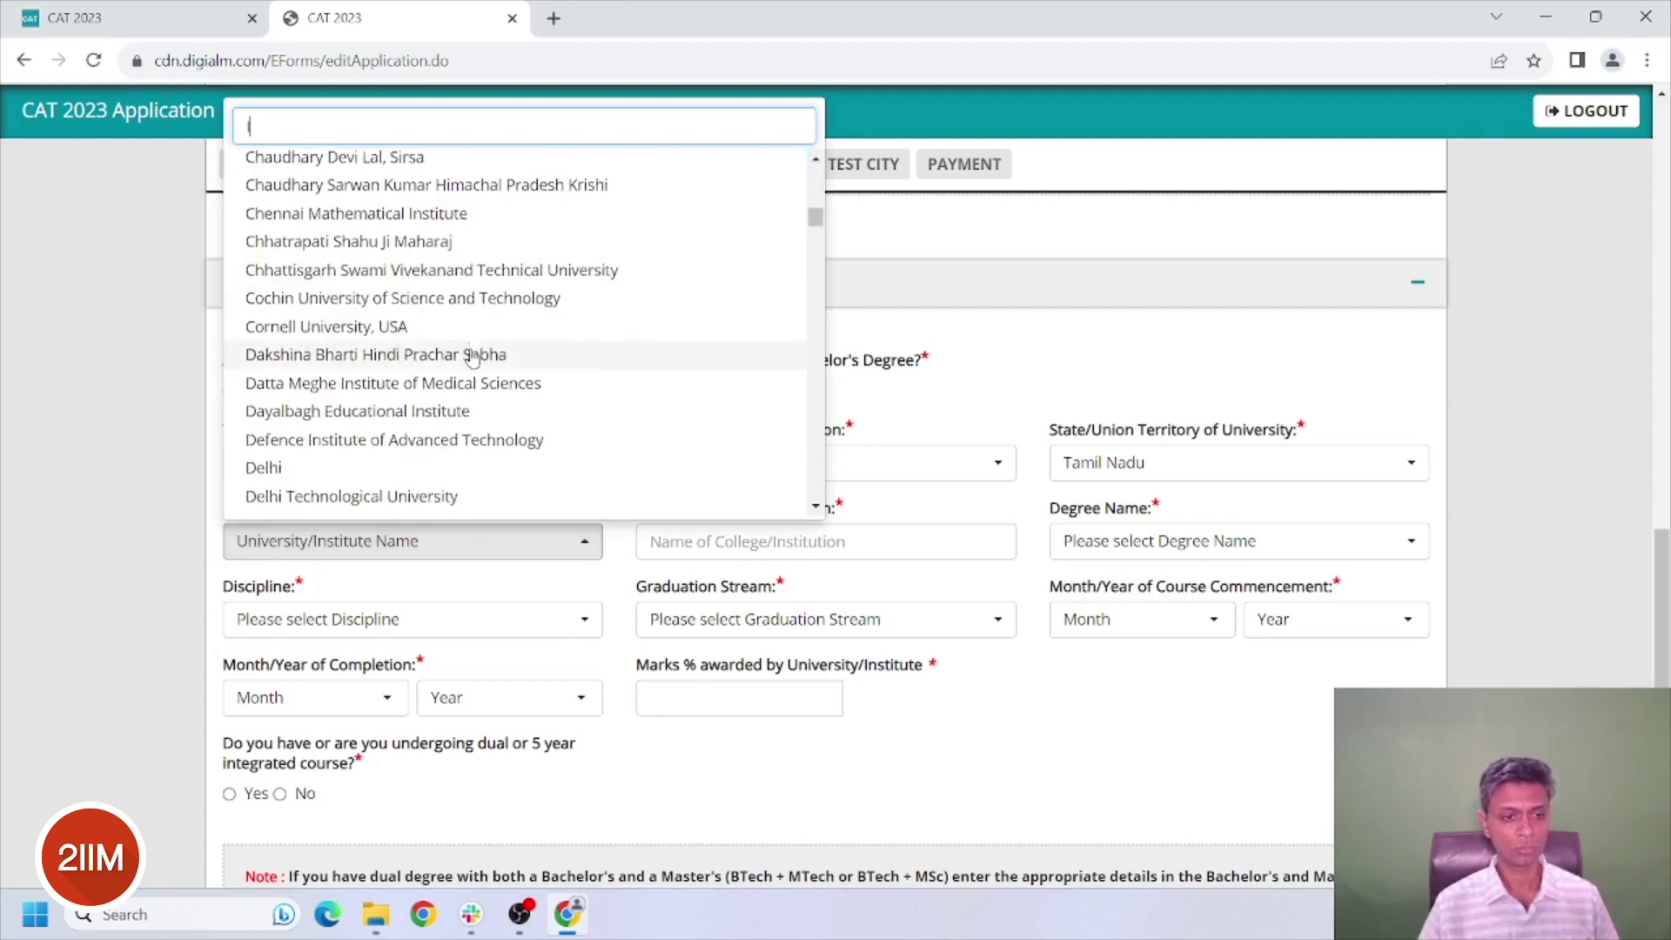
pyautogui.scroll(-3, 471, 357)
pyautogui.scroll(3, 471, 358)
pyautogui.scroll(-2, 471, 357)
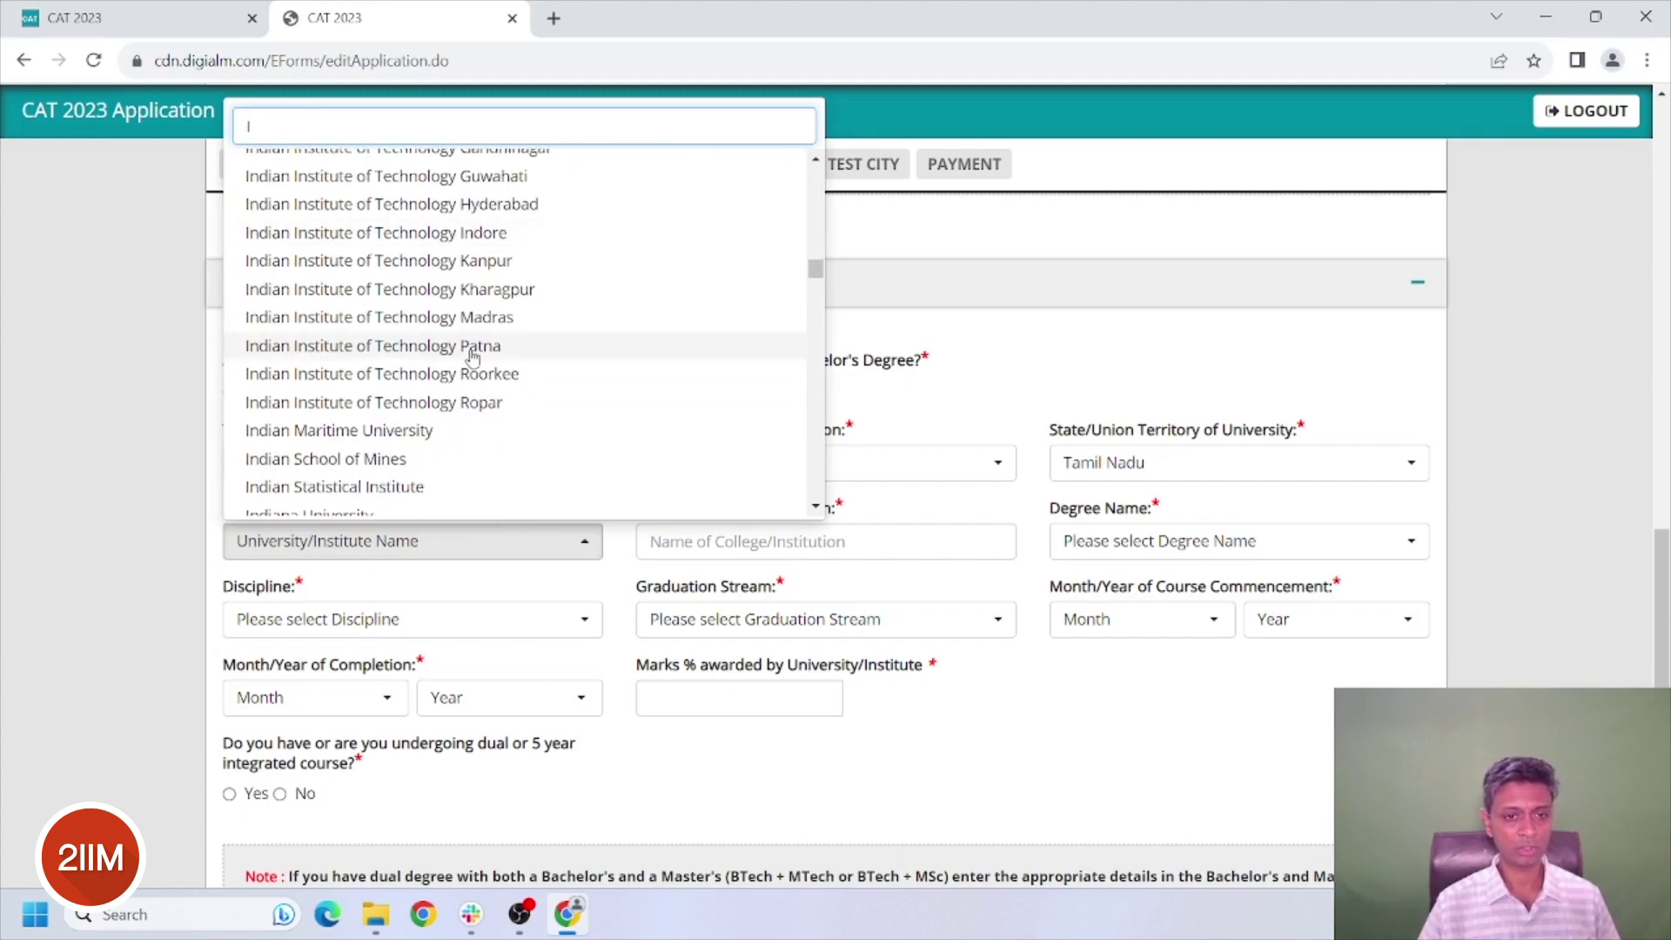
pyautogui.click(470, 317)
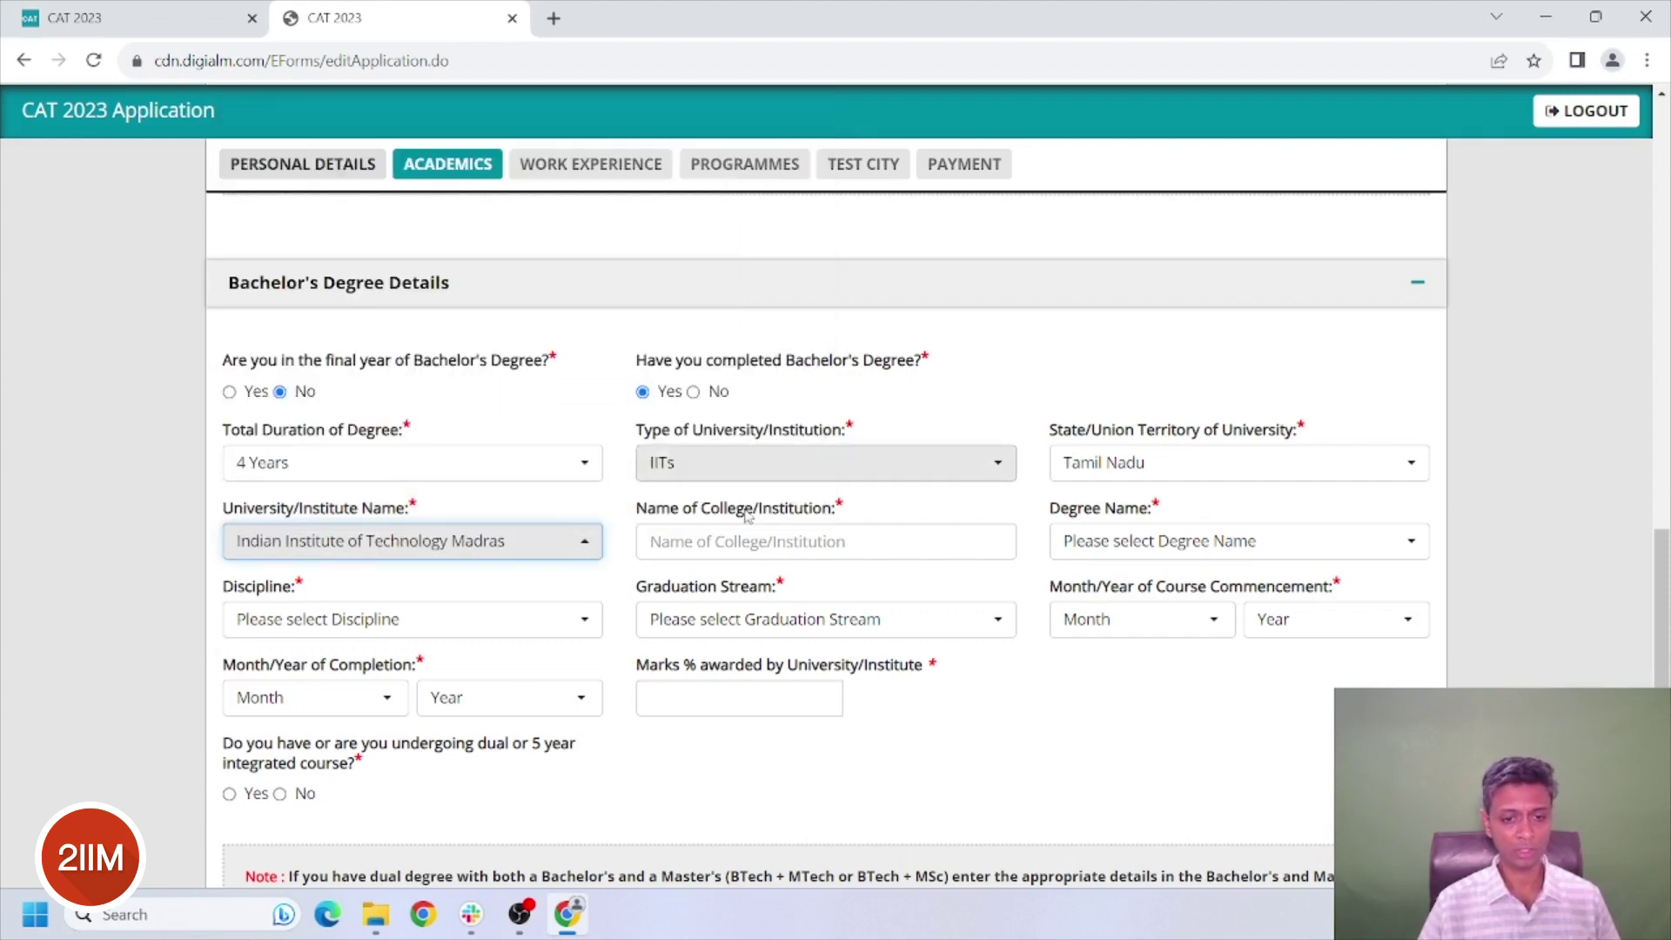
pyautogui.click(848, 544)
# Enter the college name and choose BTECH as the degree name
pyautogui.write('II')
pyautogui.write('dian')
pyautogui.press('BackSpace')
pyautogui.press('BackSpace')
pyautogui.press('BackSpace')
pyautogui.press('BackSpace')
pyautogui.press('BackSpace')
pyautogui.write('I')
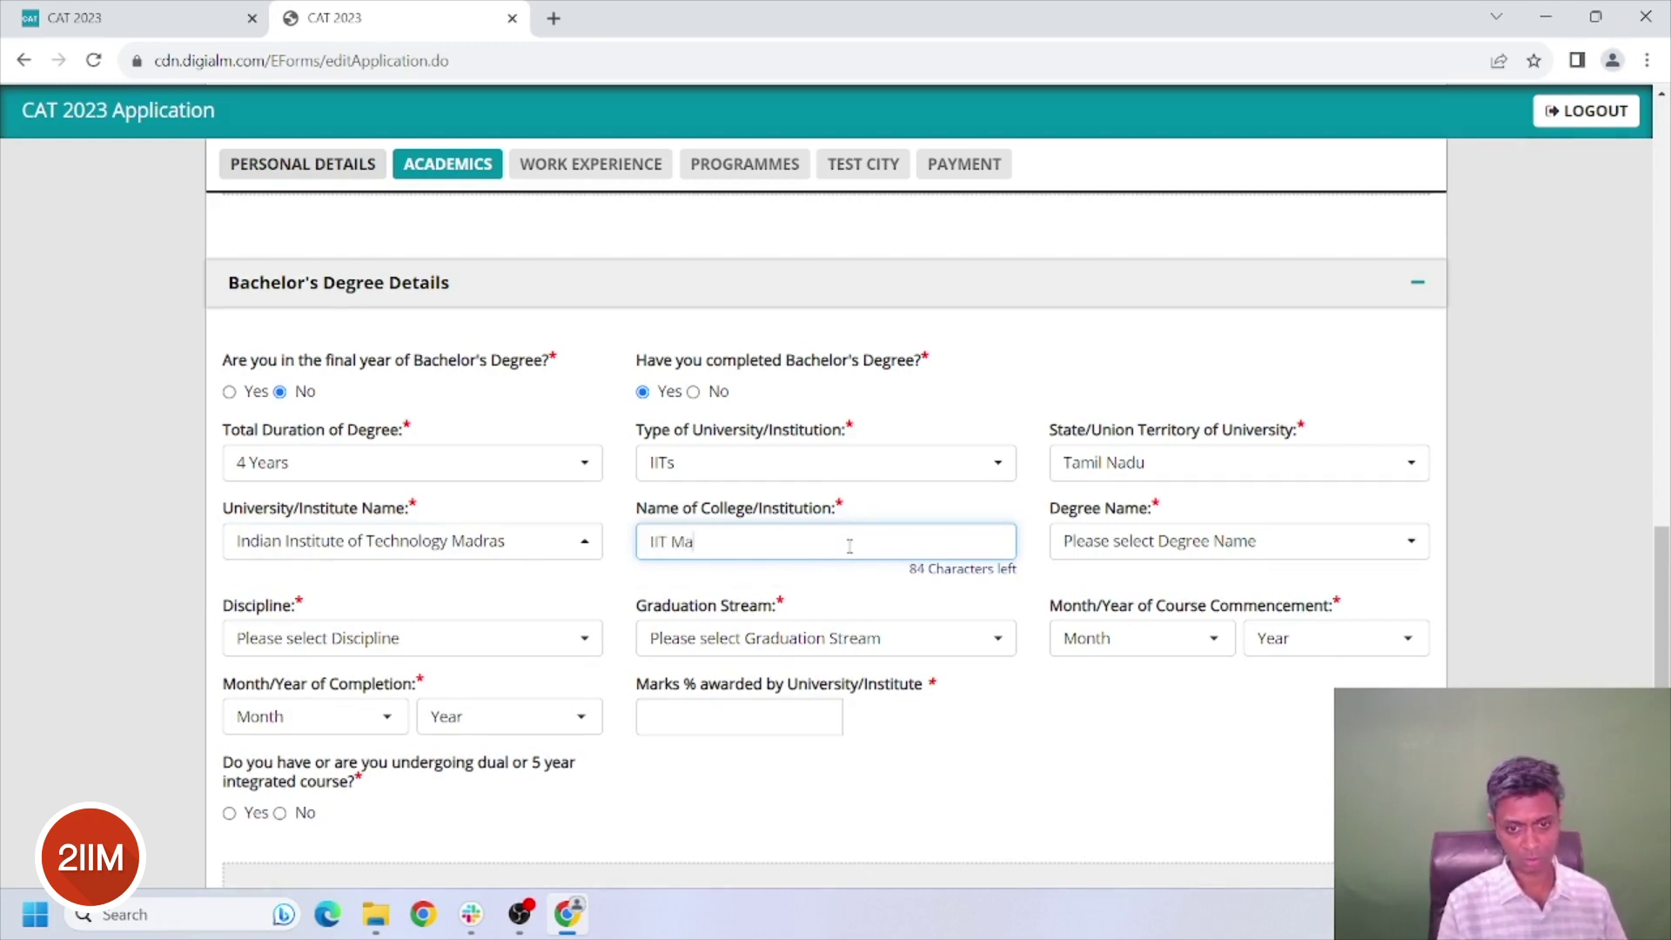
pyautogui.click(1141, 548)
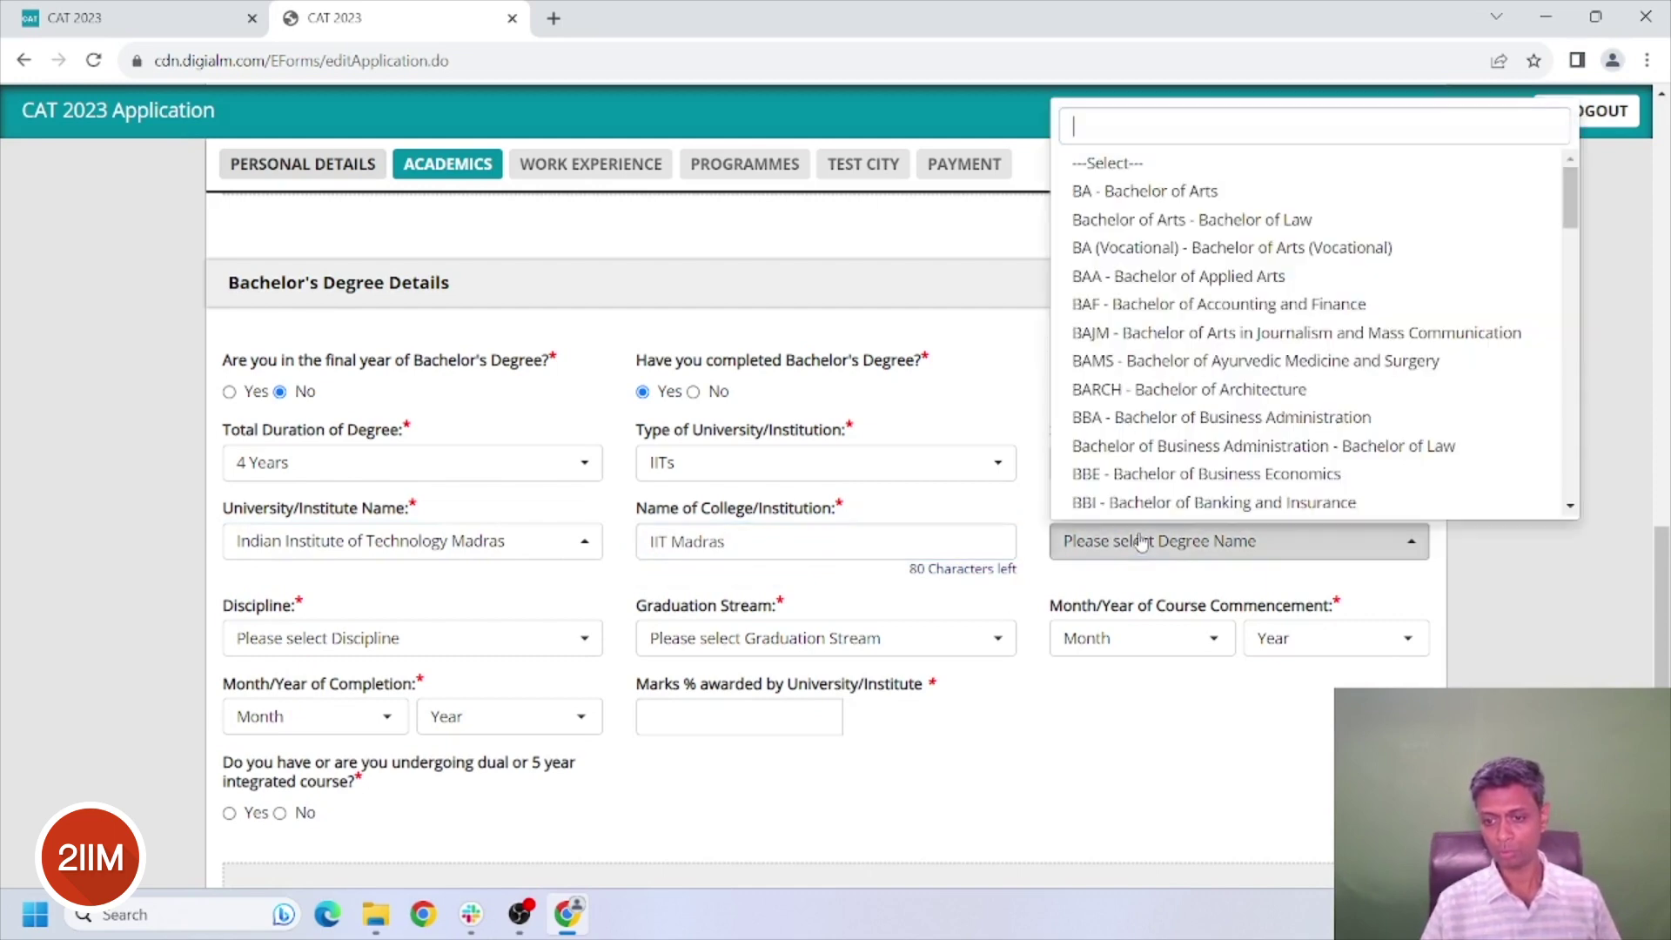
pyautogui.scroll(-5, 1190, 378)
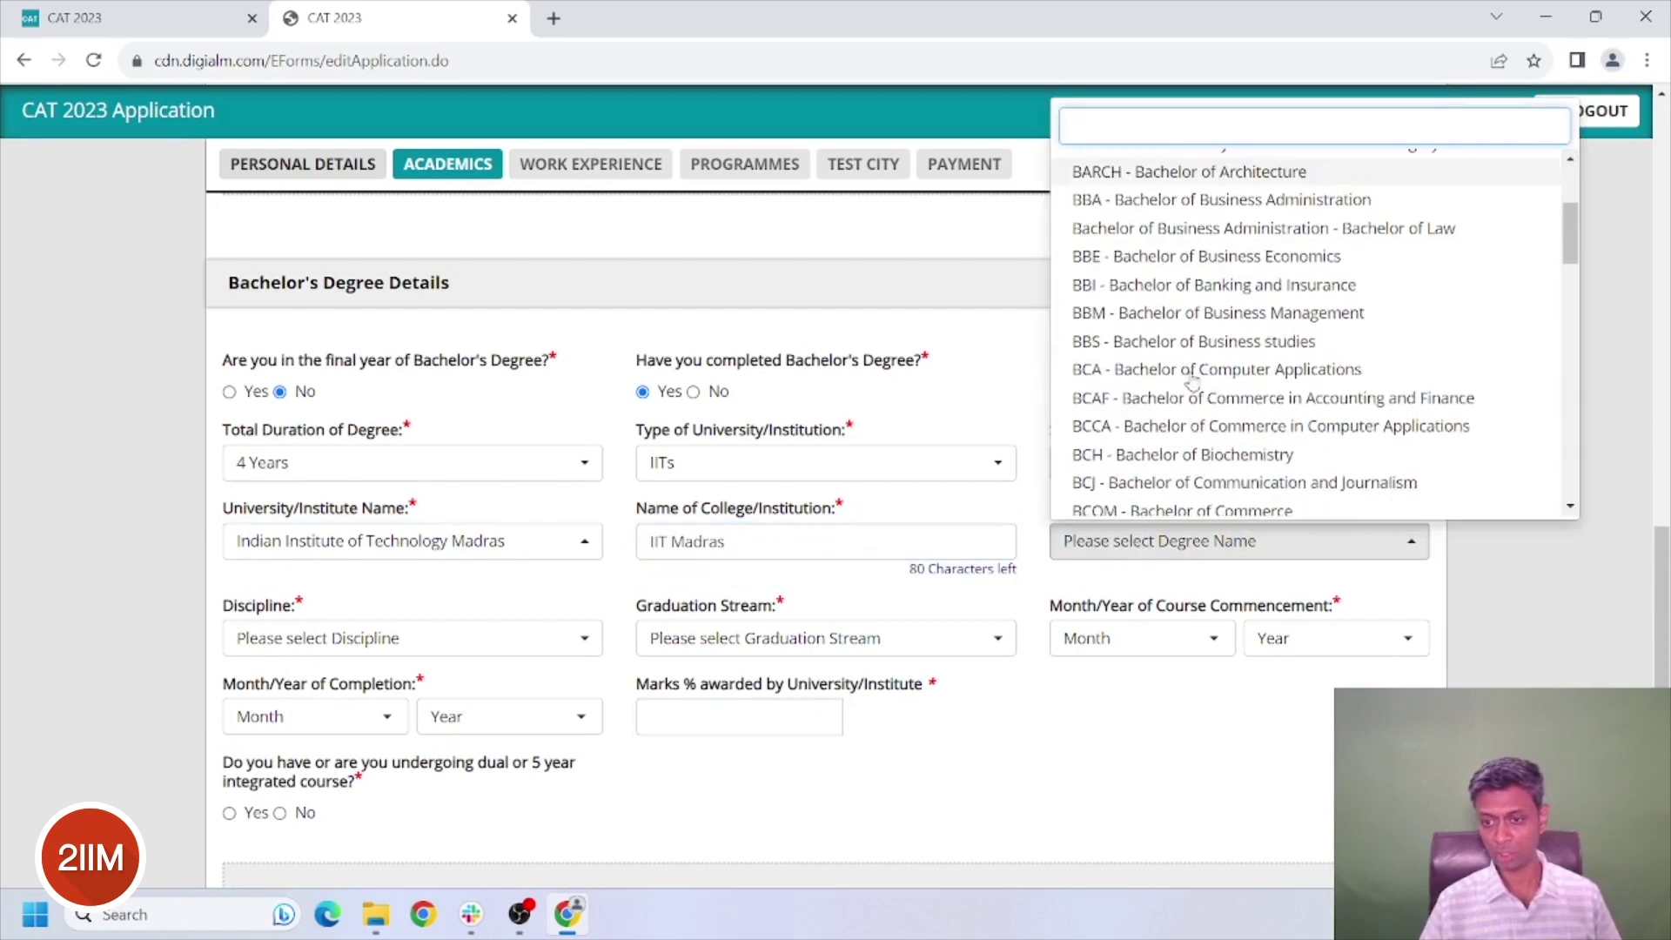
pyautogui.scroll(-4, 1192, 380)
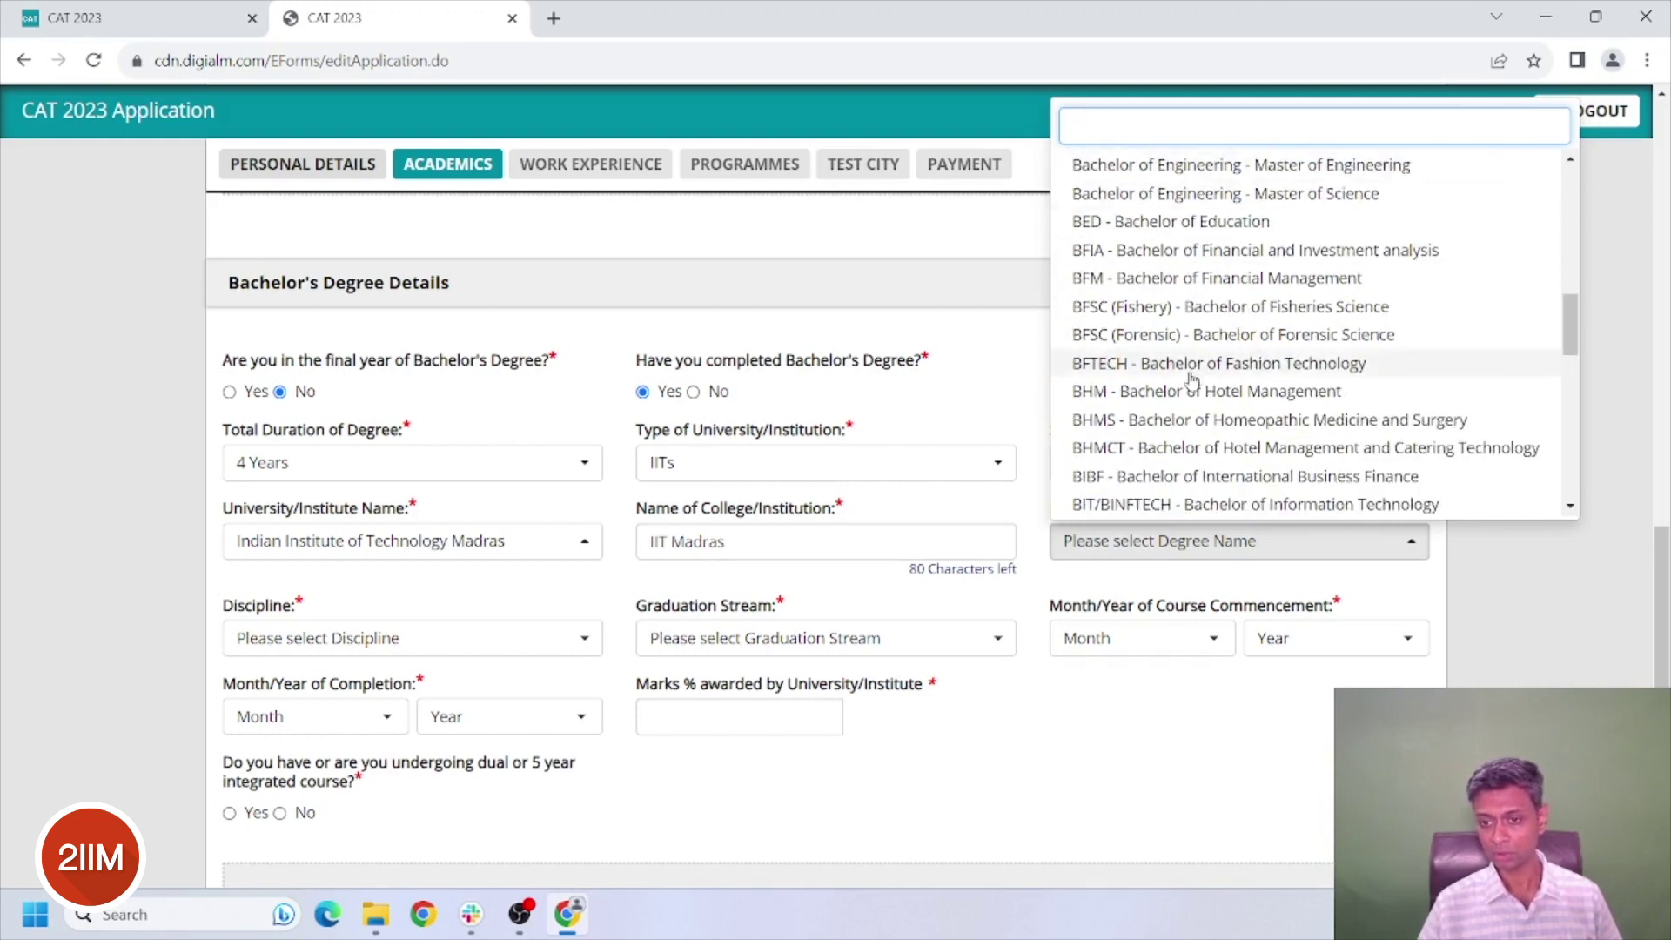
pyautogui.scroll(-5, 1192, 380)
pyautogui.scroll(-5, 1190, 380)
pyautogui.click(1166, 218)
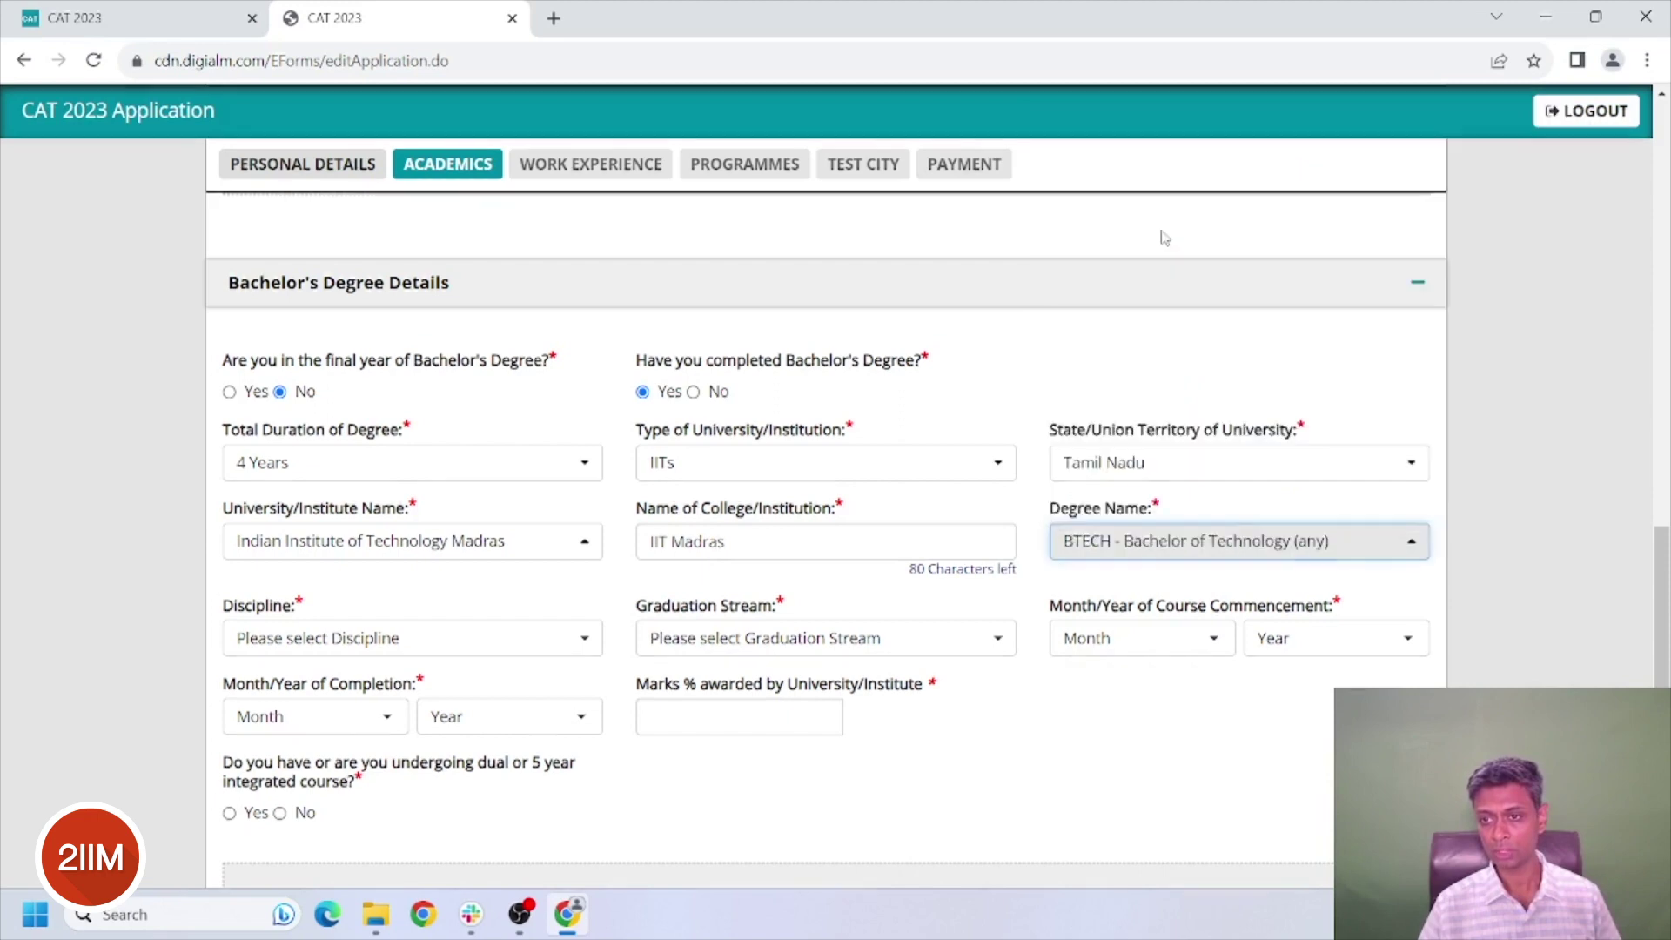
# Set the discipline to Engineering/Technology and the graduation stream to Engineering
pyautogui.click(544, 642)
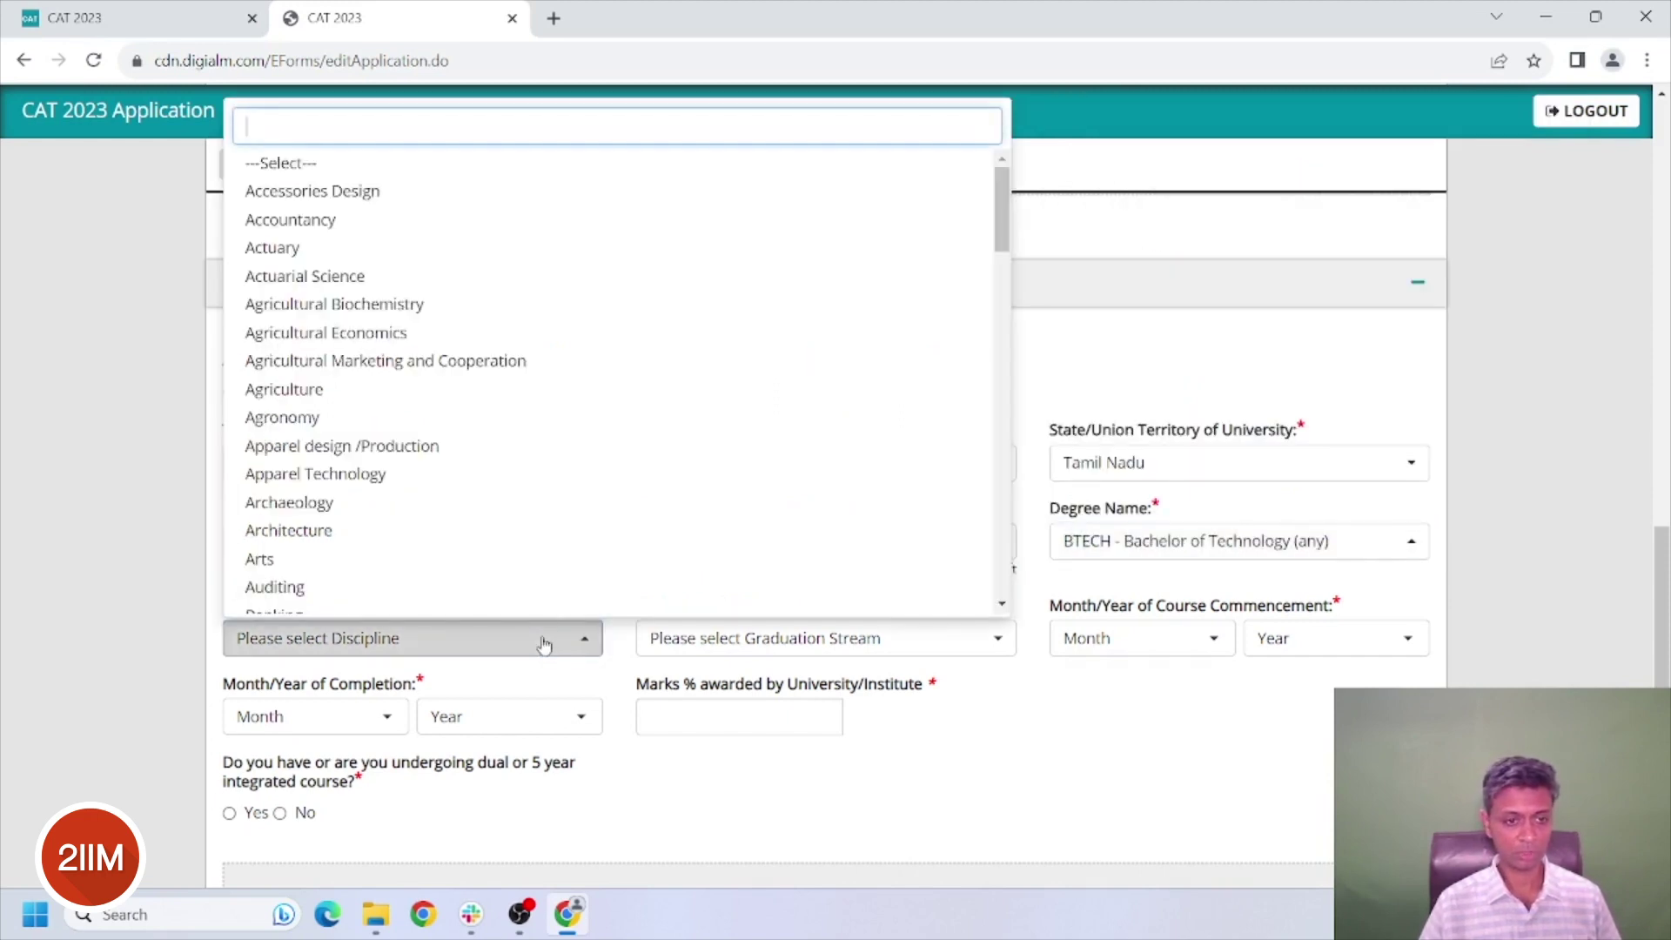
pyautogui.write('eng')
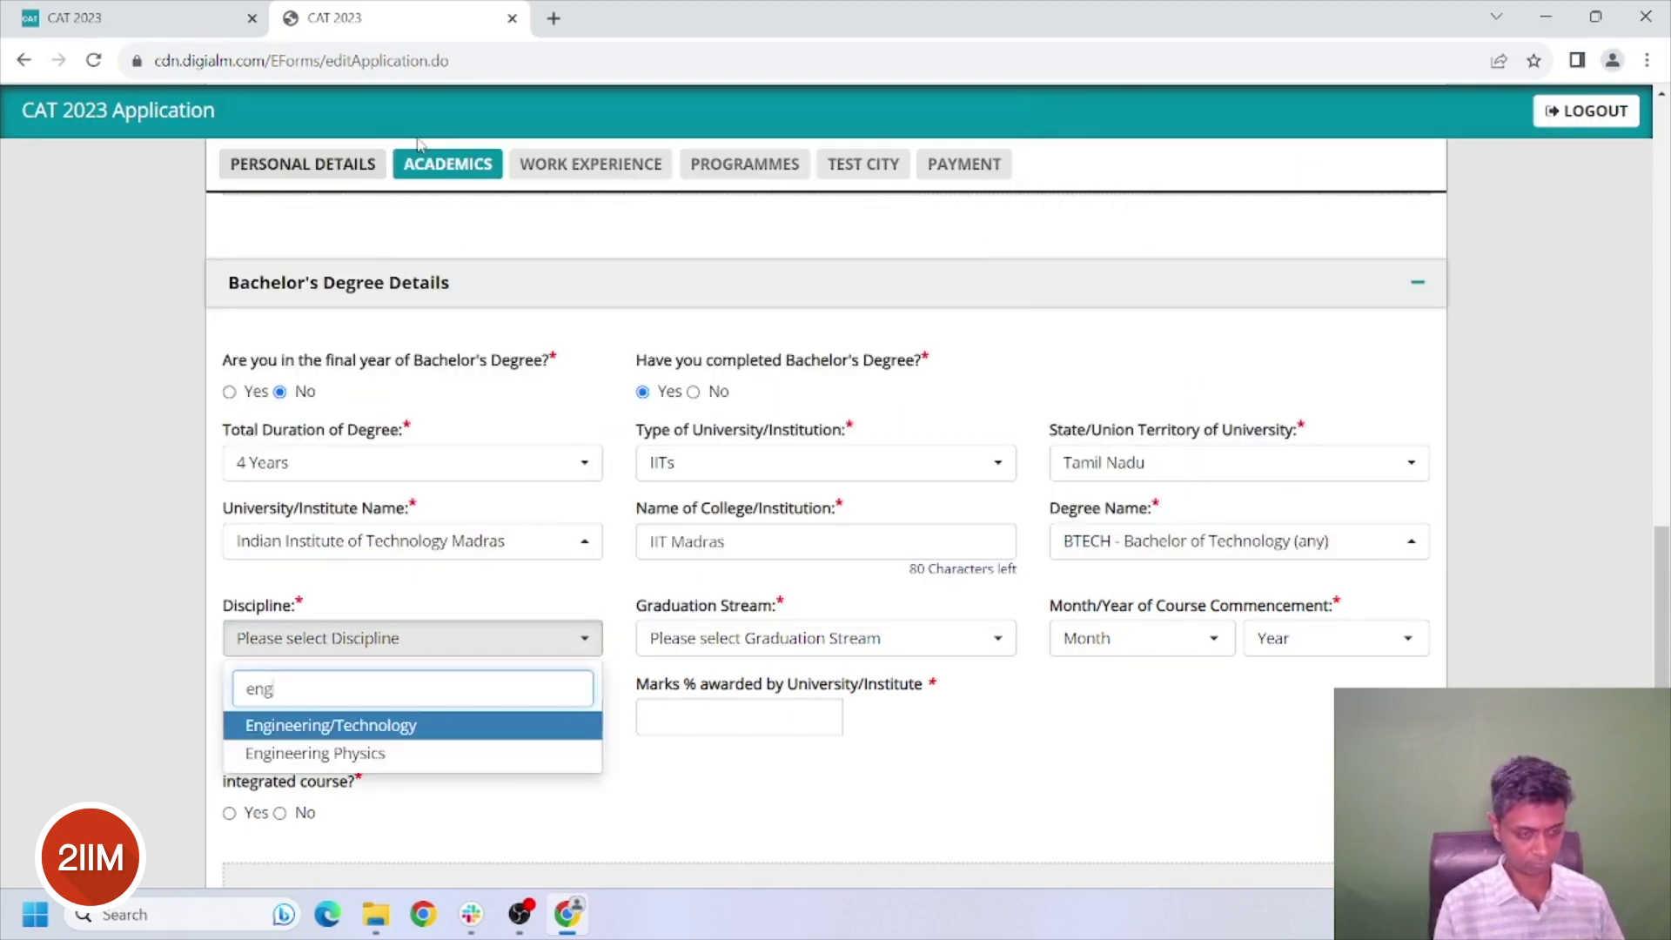
pyautogui.click(397, 737)
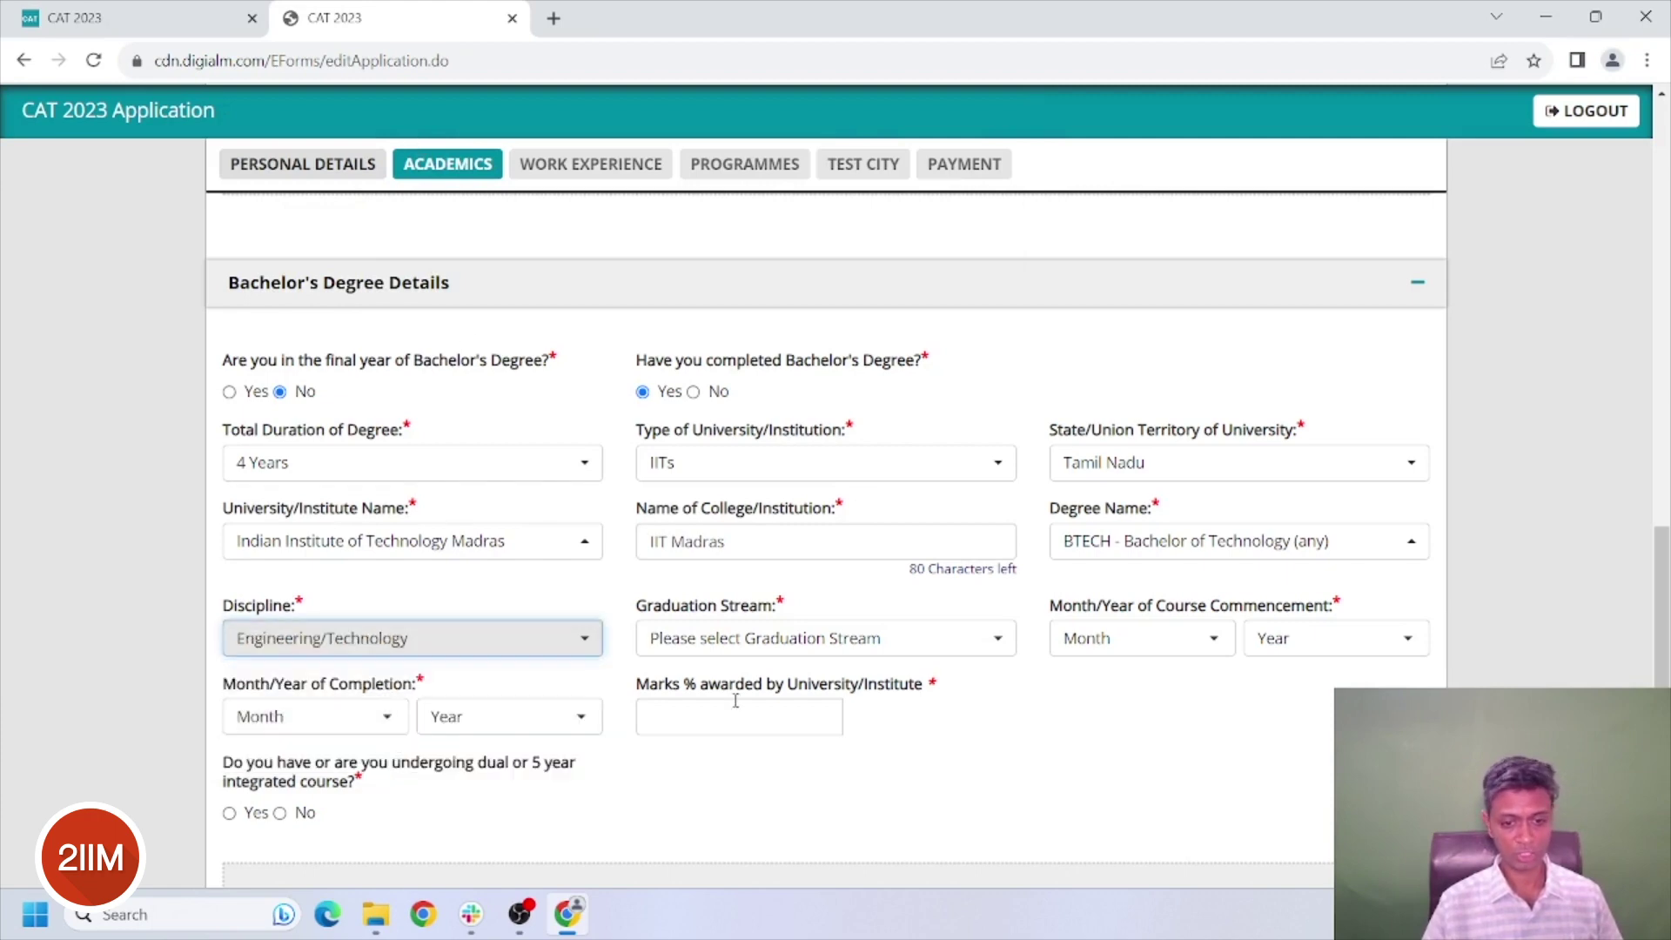
pyautogui.click(771, 640)
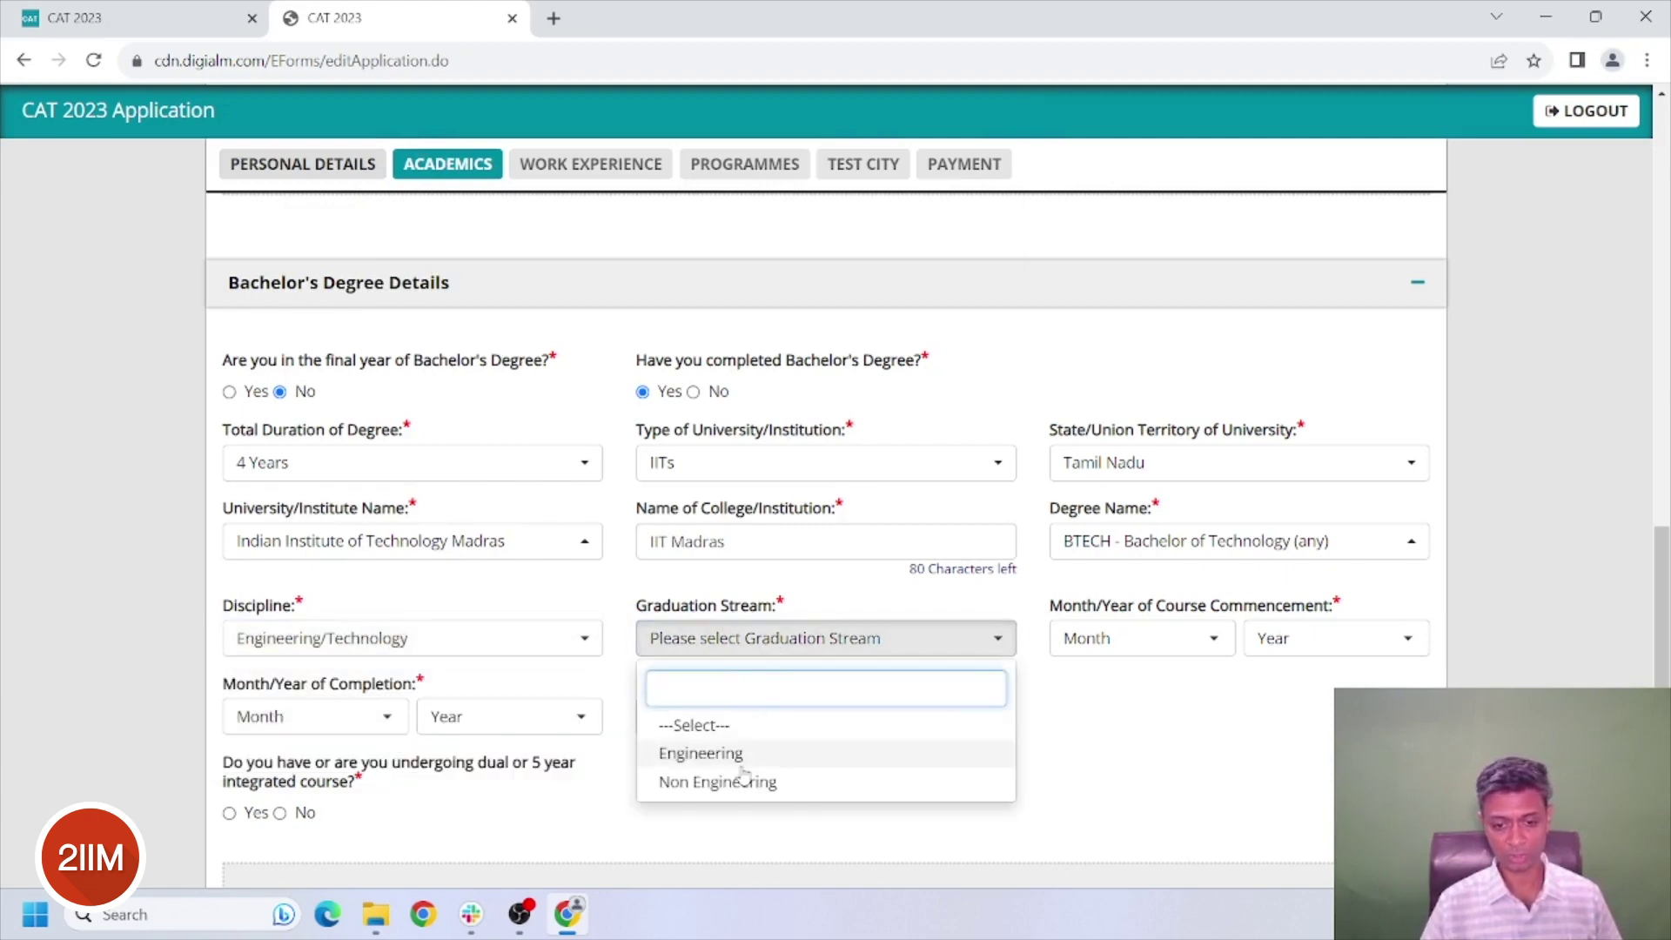
pyautogui.click(740, 753)
# Set the course commencement date to August 1997
pyautogui.click(1197, 644)
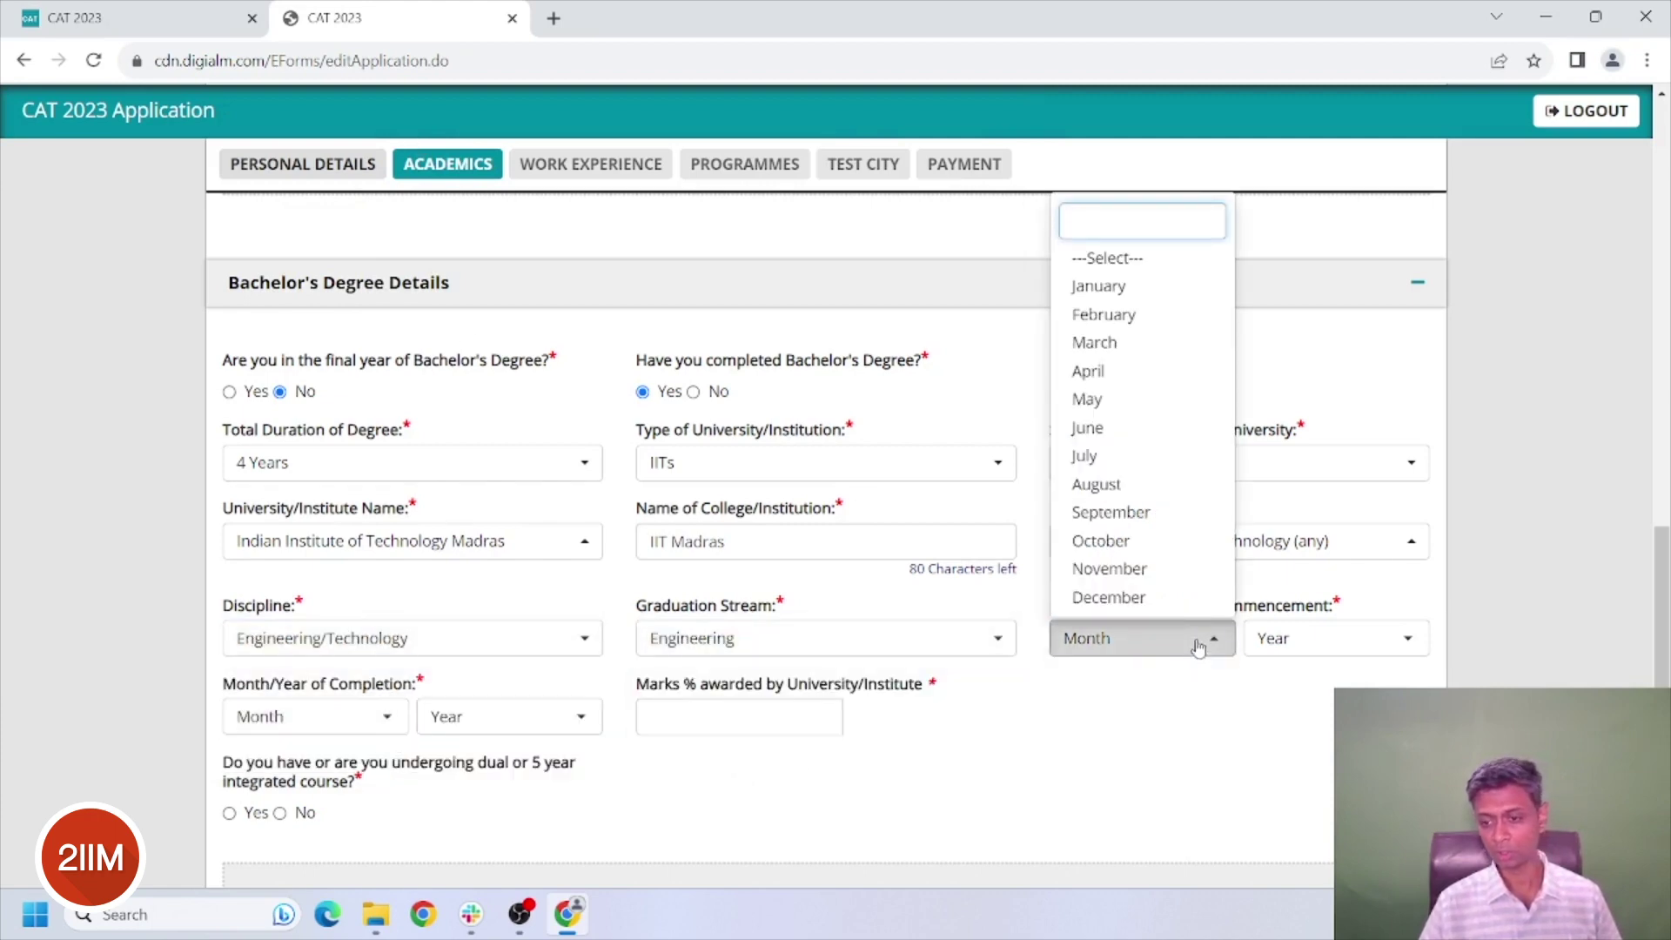
pyautogui.click(1168, 736)
pyautogui.click(1187, 646)
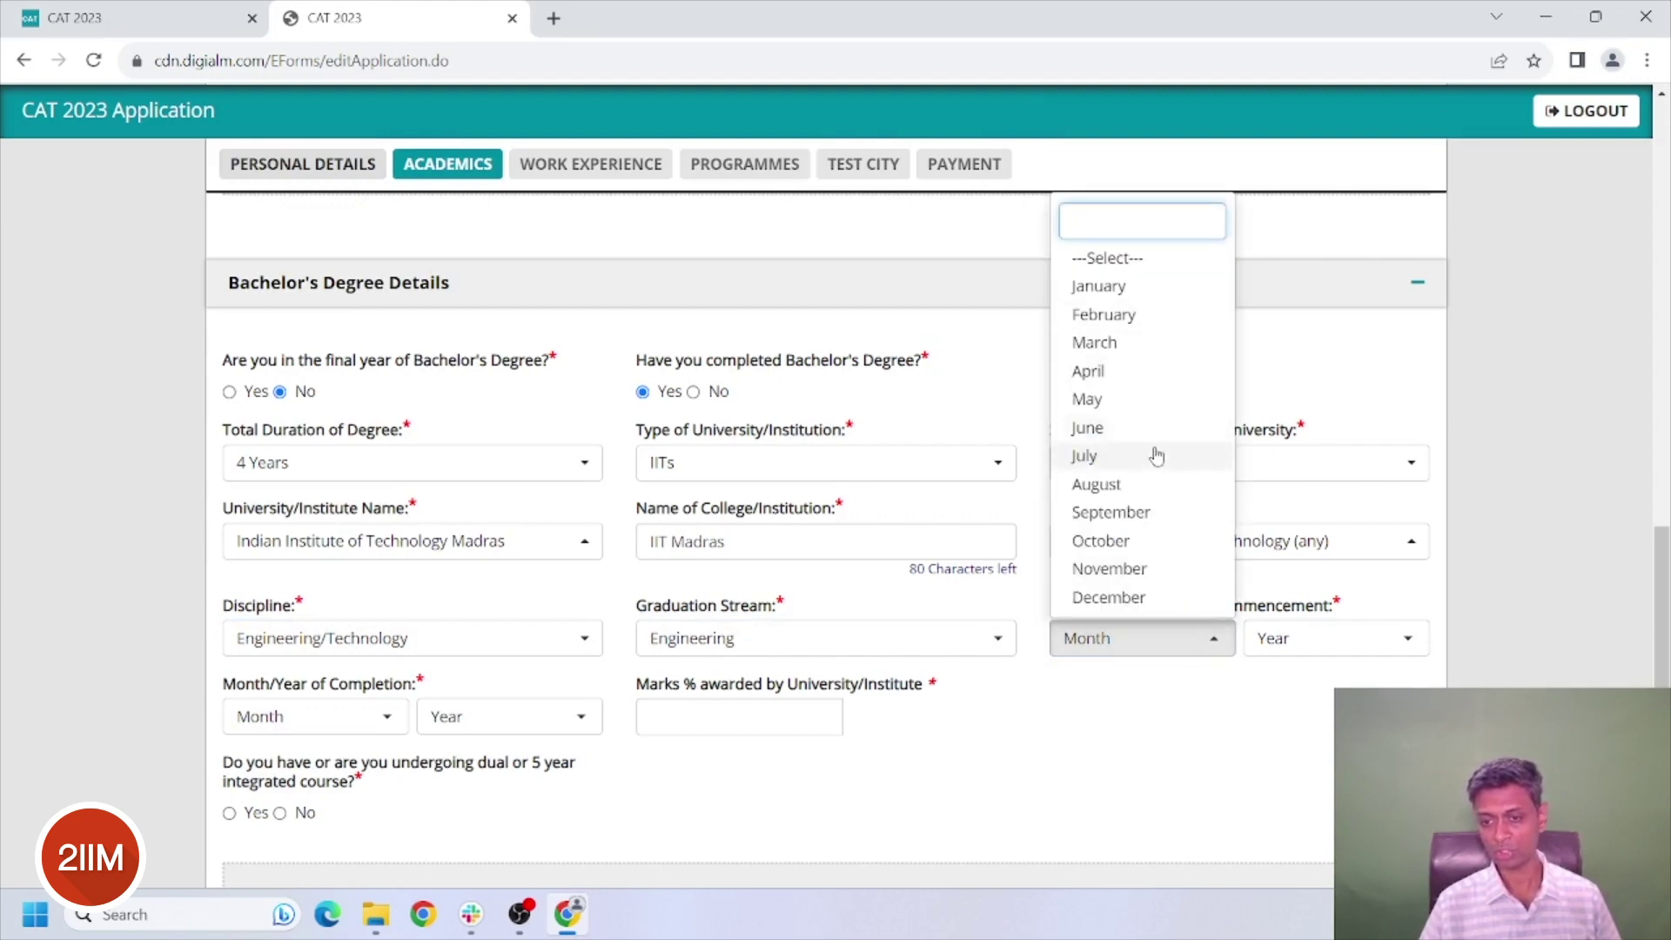
pyautogui.click(1146, 485)
pyautogui.click(1347, 648)
pyautogui.scroll(-6, 1347, 361)
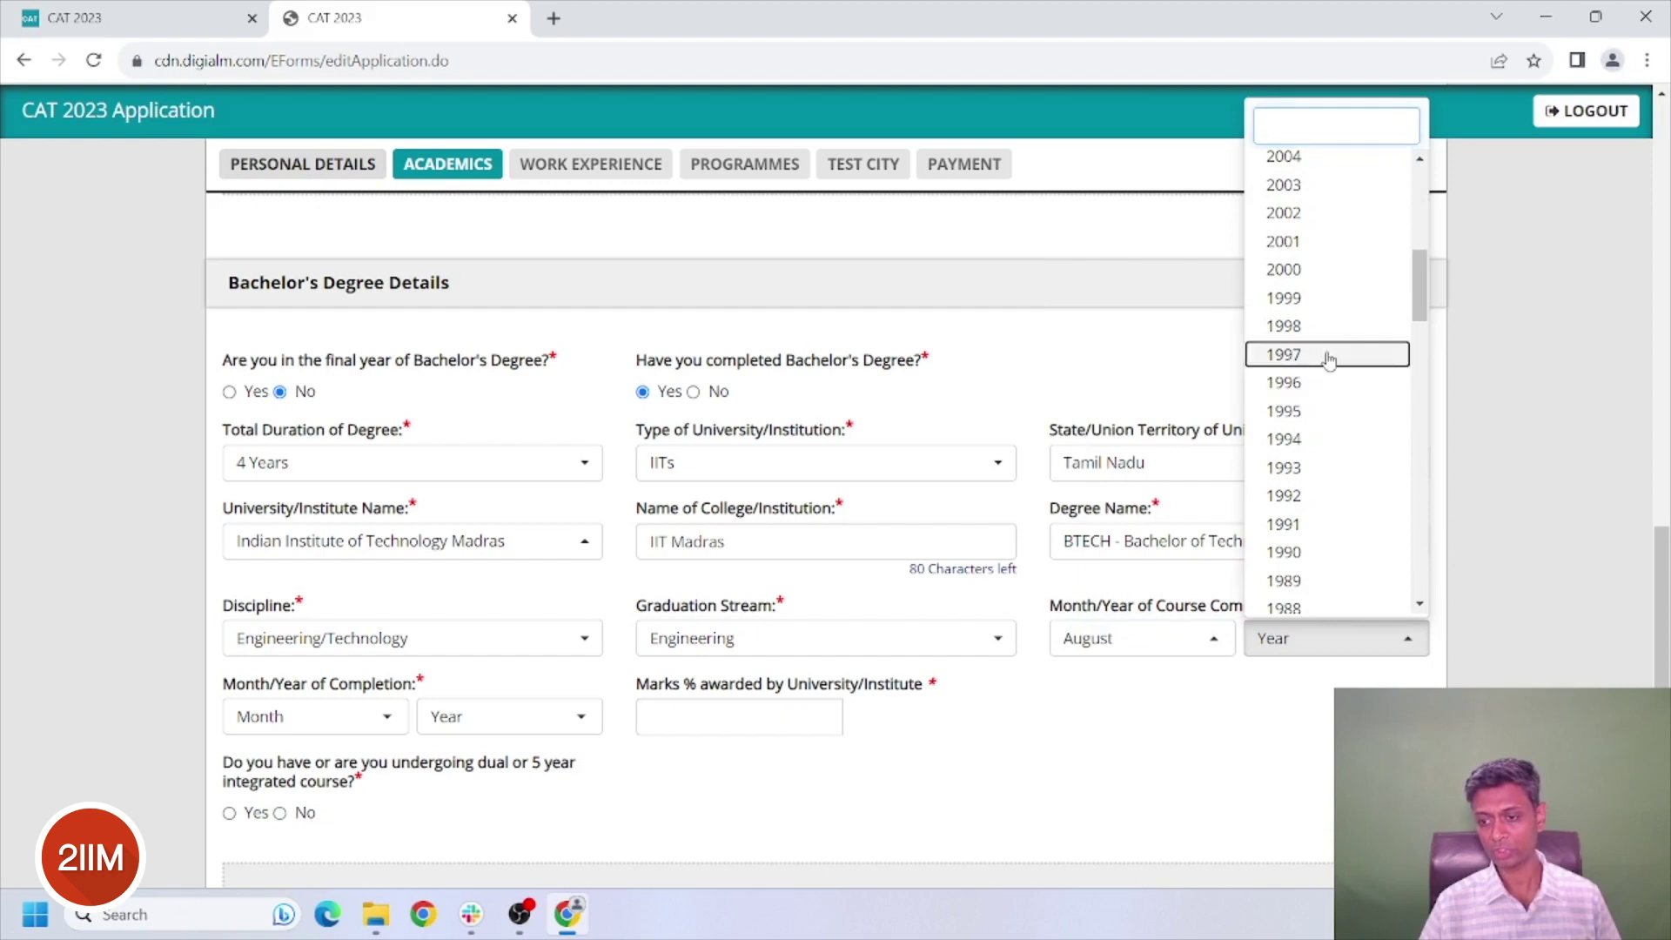
pyautogui.click(1328, 358)
# Set the completion date to May 2001 and enter 71 as the marks percentage
pyautogui.click(373, 719)
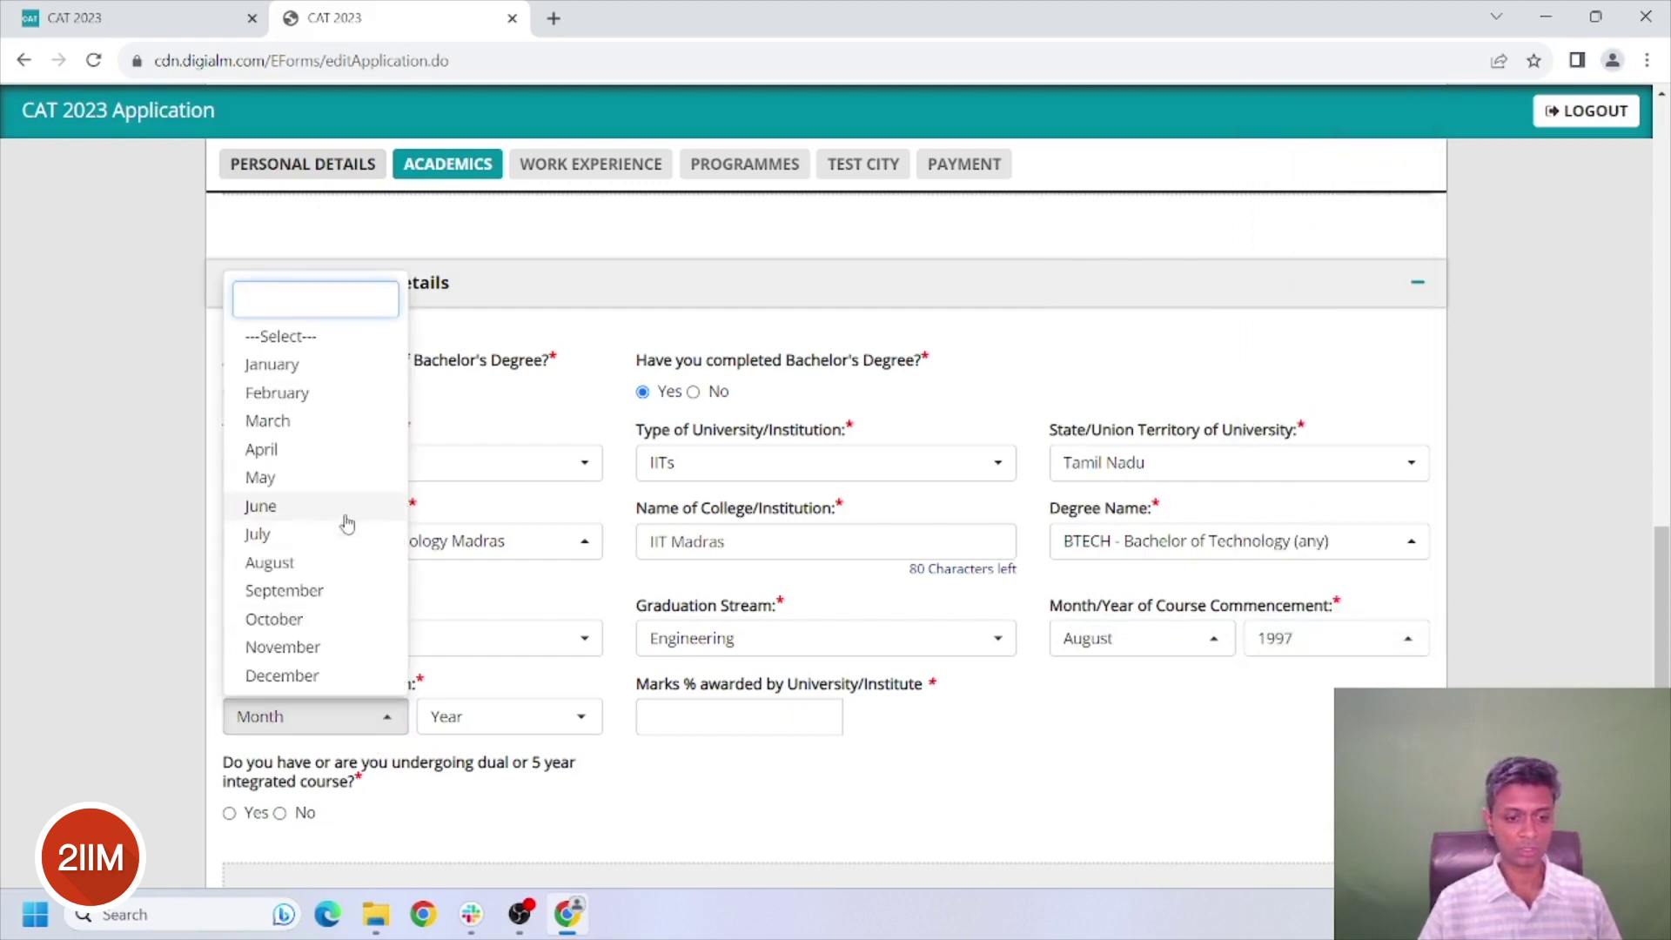
pyautogui.click(344, 478)
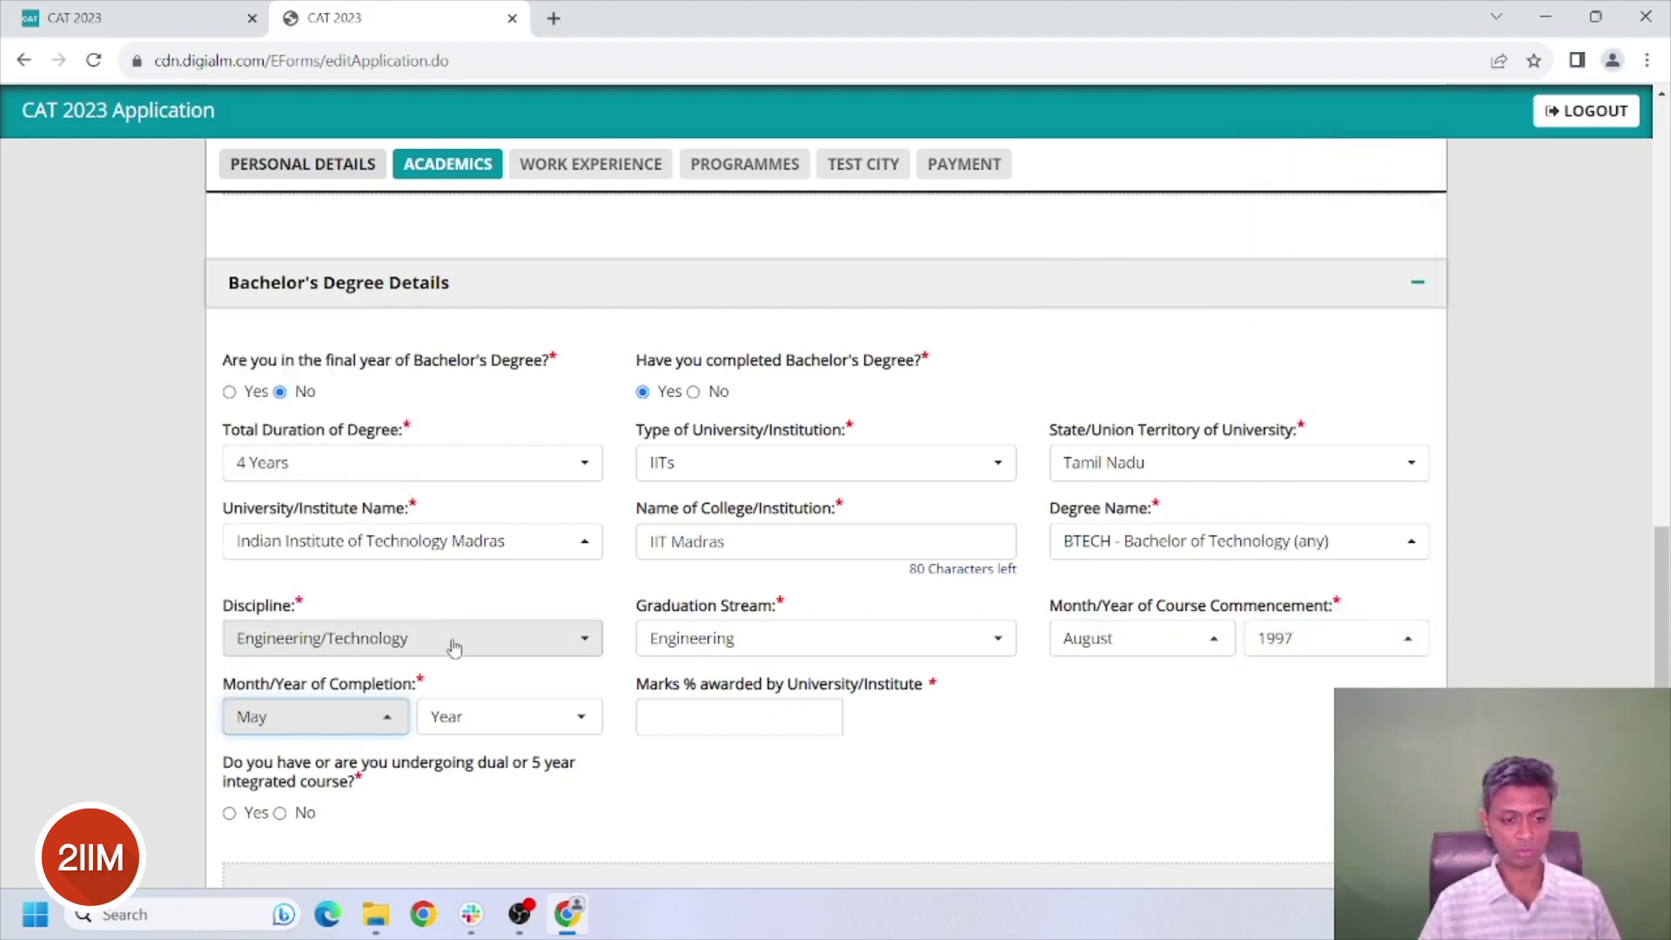
pyautogui.click(364, 726)
pyautogui.click(345, 478)
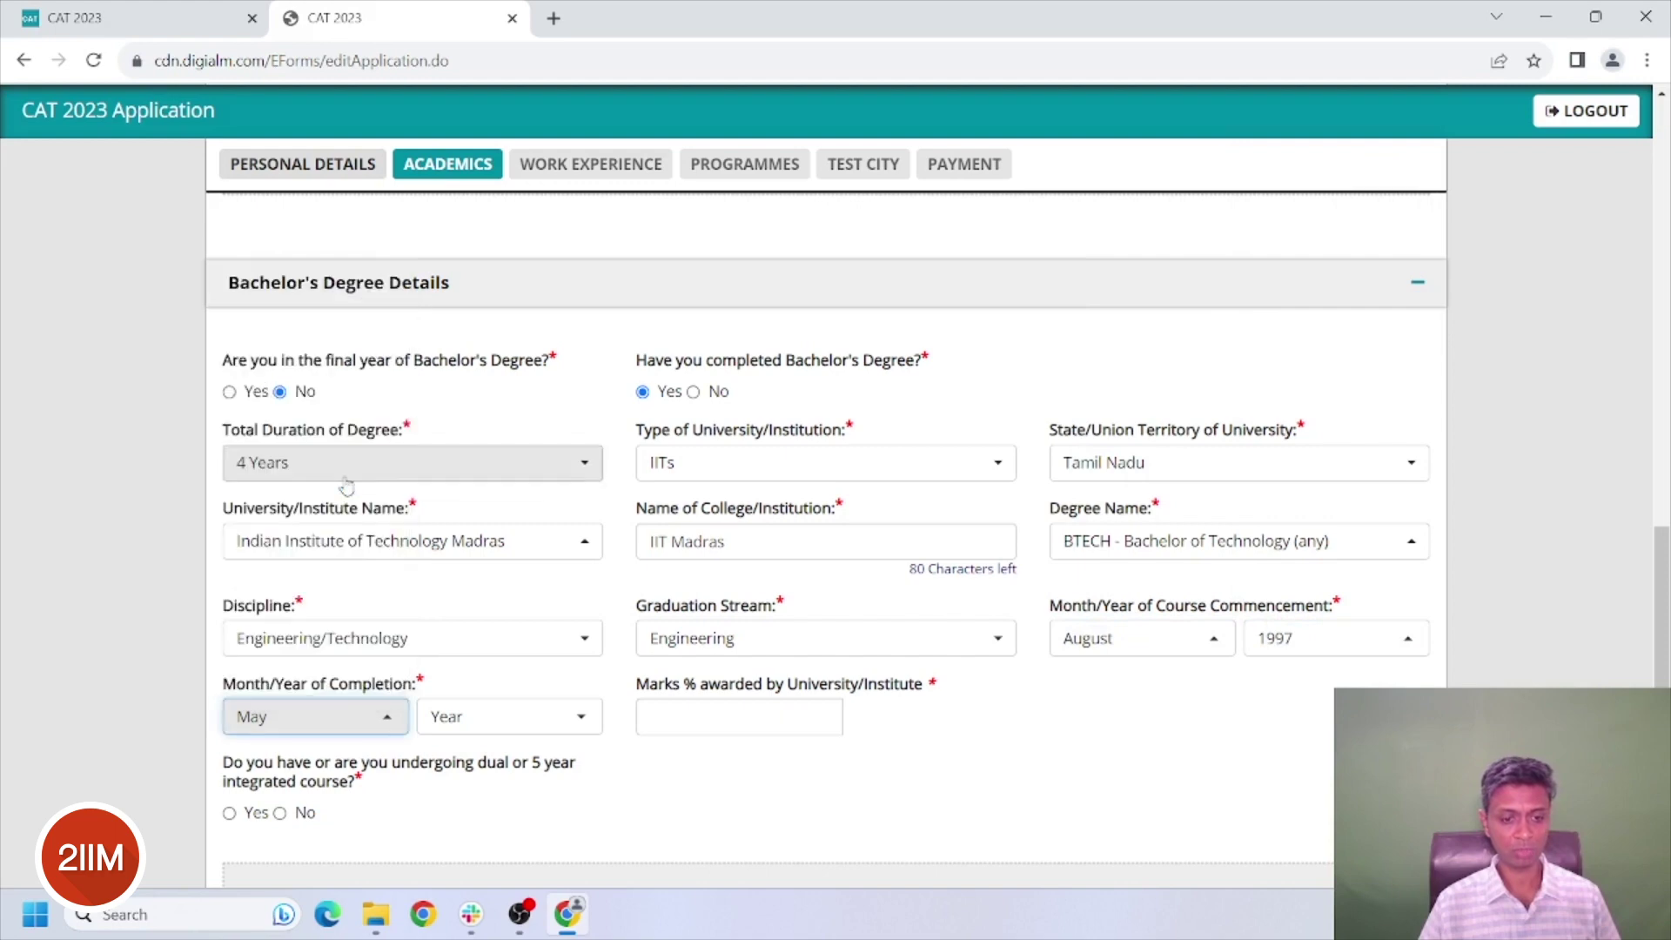
pyautogui.click(496, 731)
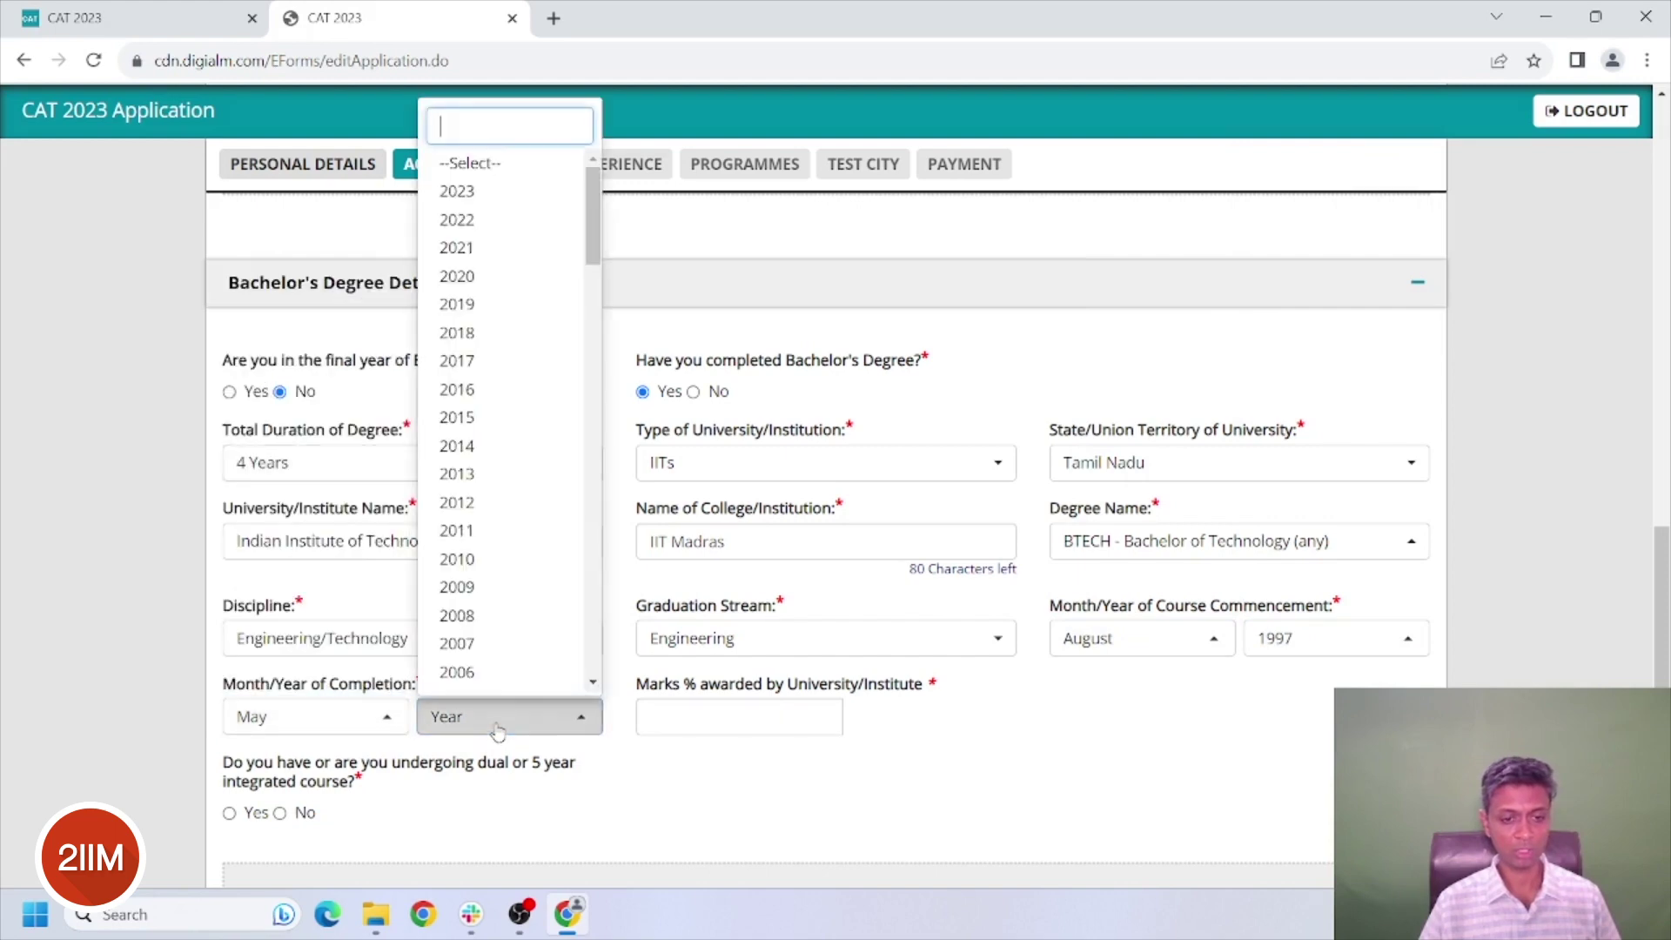
pyautogui.scroll(-3, 548, 512)
pyautogui.click(544, 485)
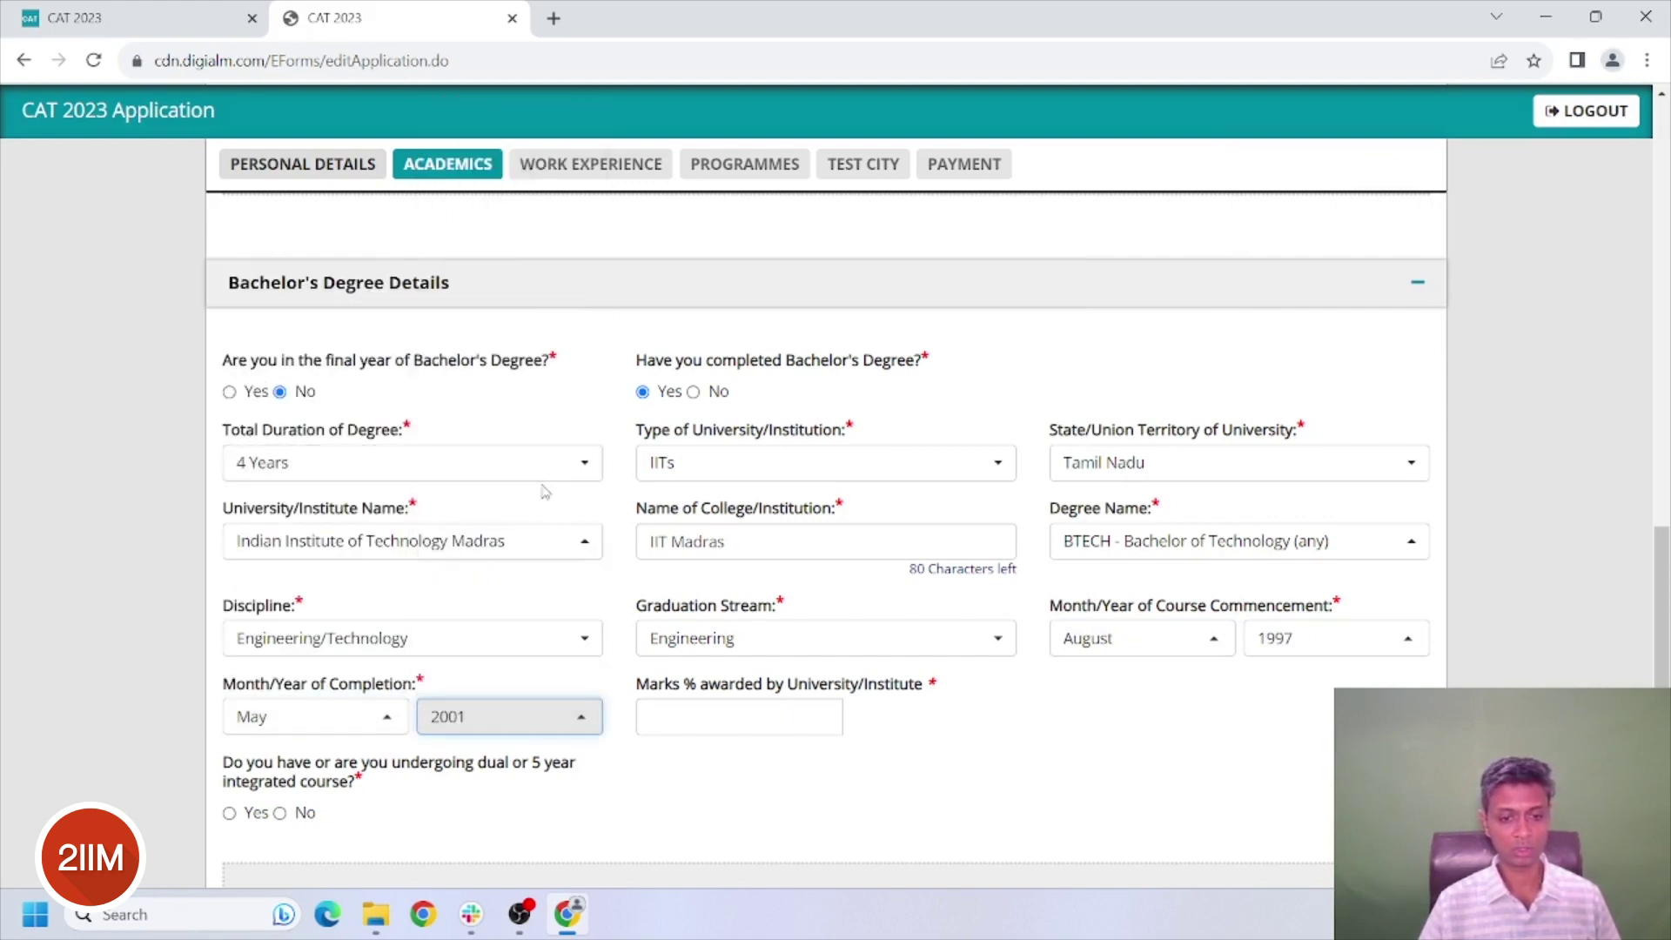
pyautogui.click(766, 720)
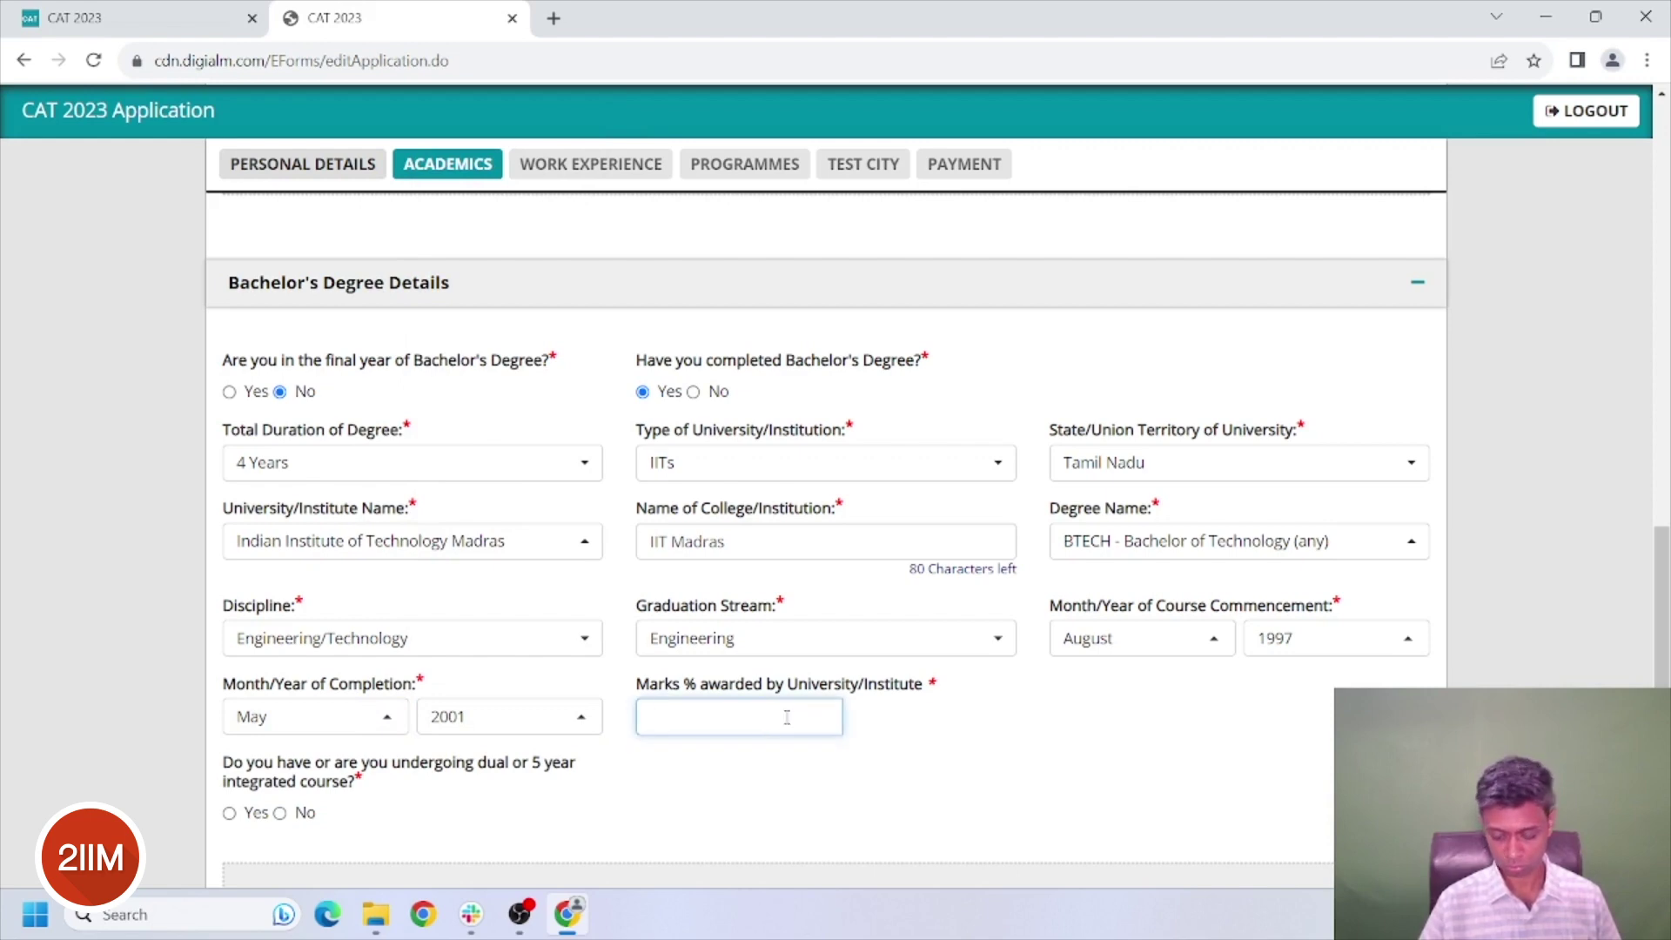
pyautogui.click(775, 804)
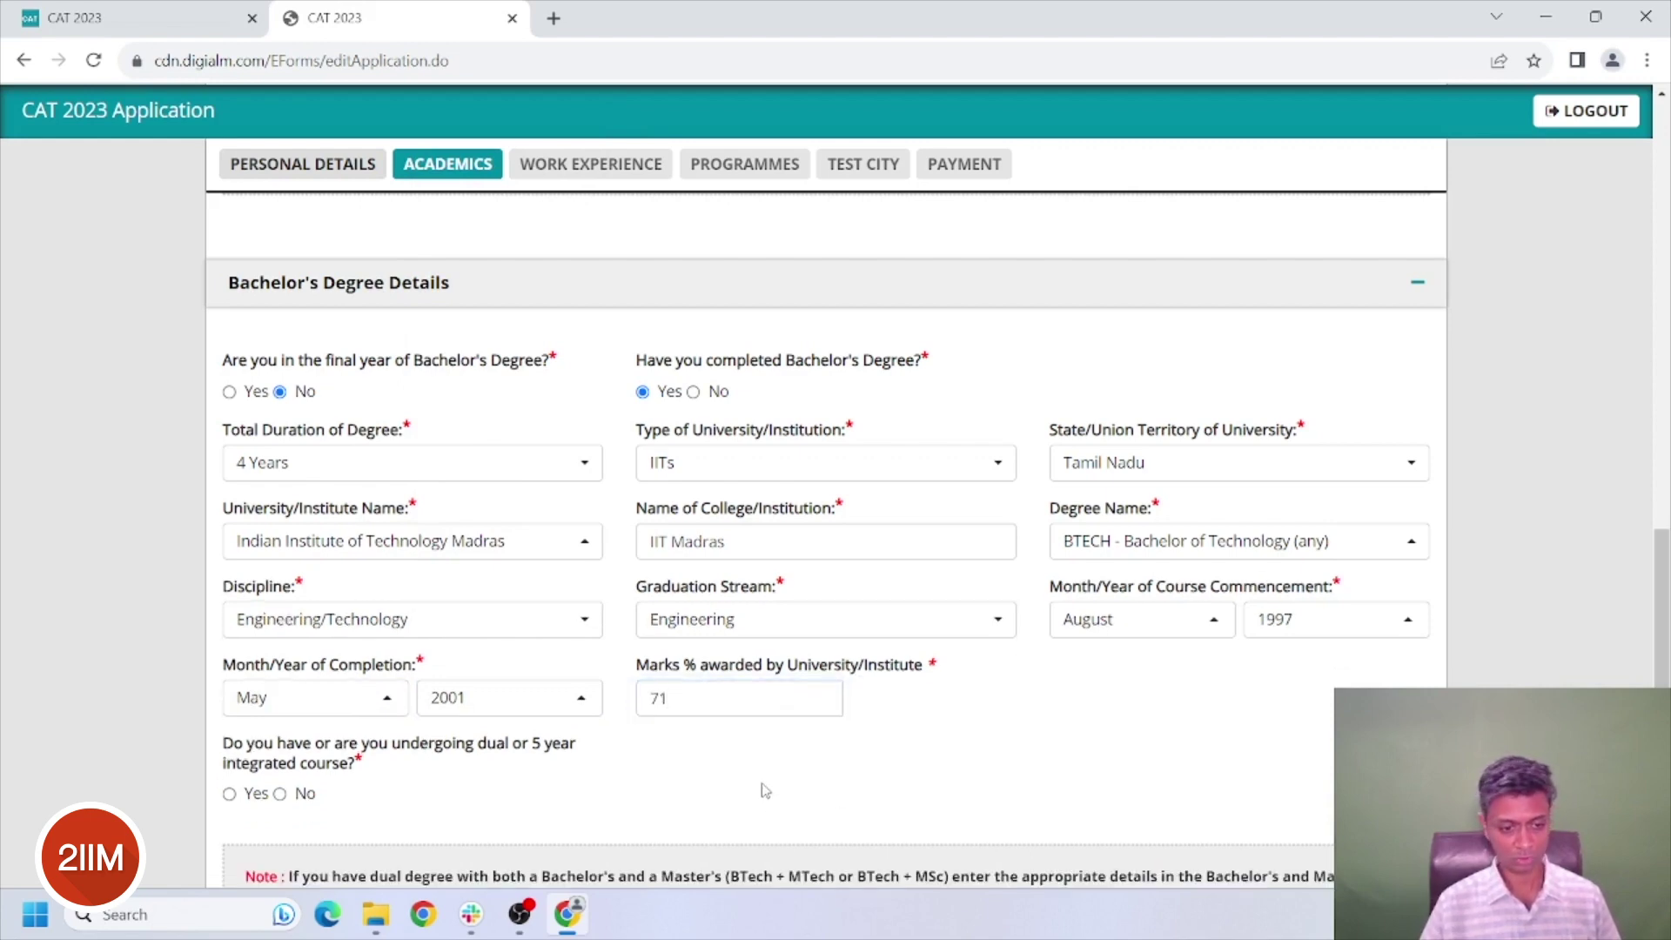
pyautogui.scroll(-2, 638, 783)
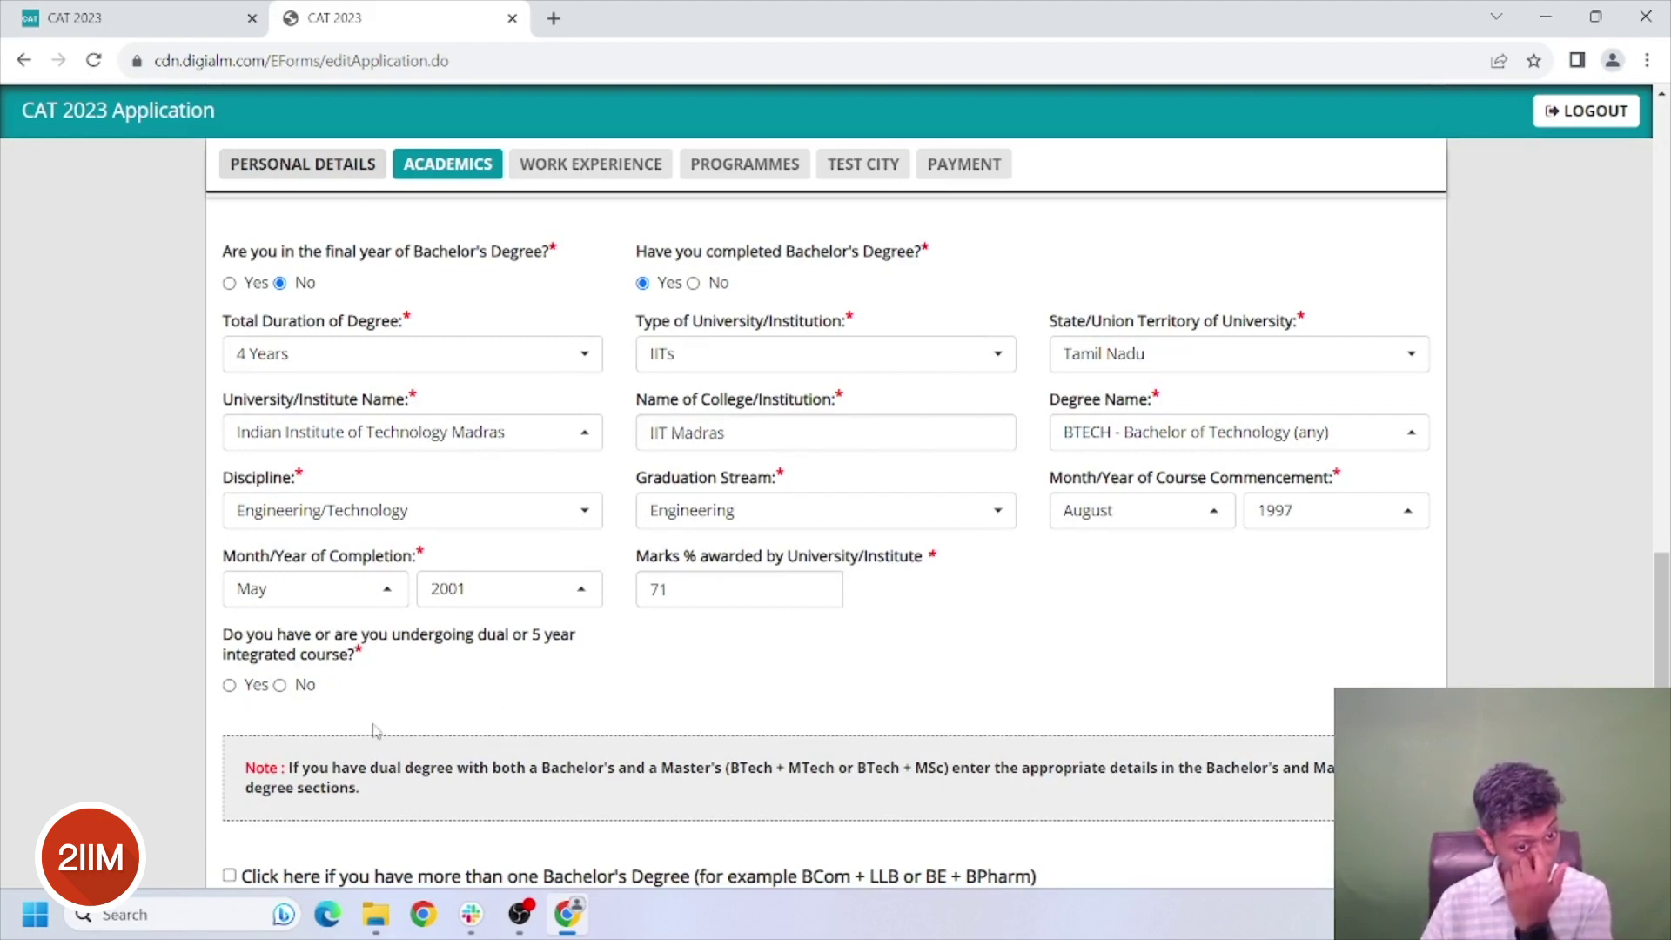
# Answer No to the dual/integrated course, Master's degree details and FIAI fellow questions
pyautogui.click(280, 685)
pyautogui.scroll(-5, 757, 609)
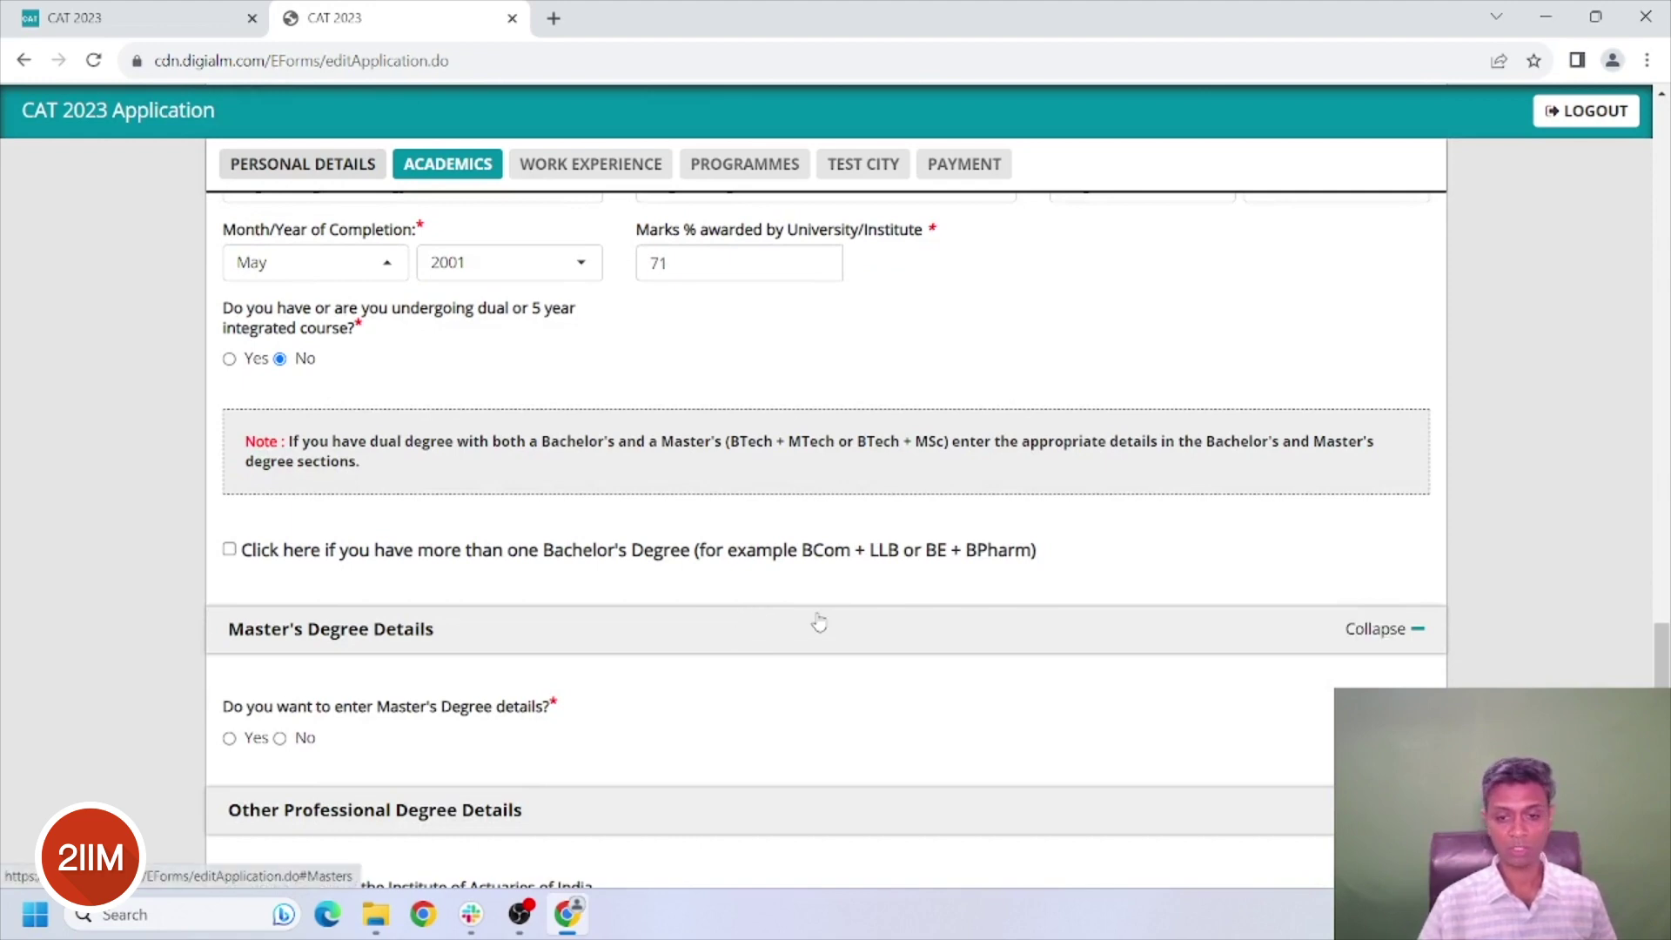
pyautogui.scroll(-3, 841, 602)
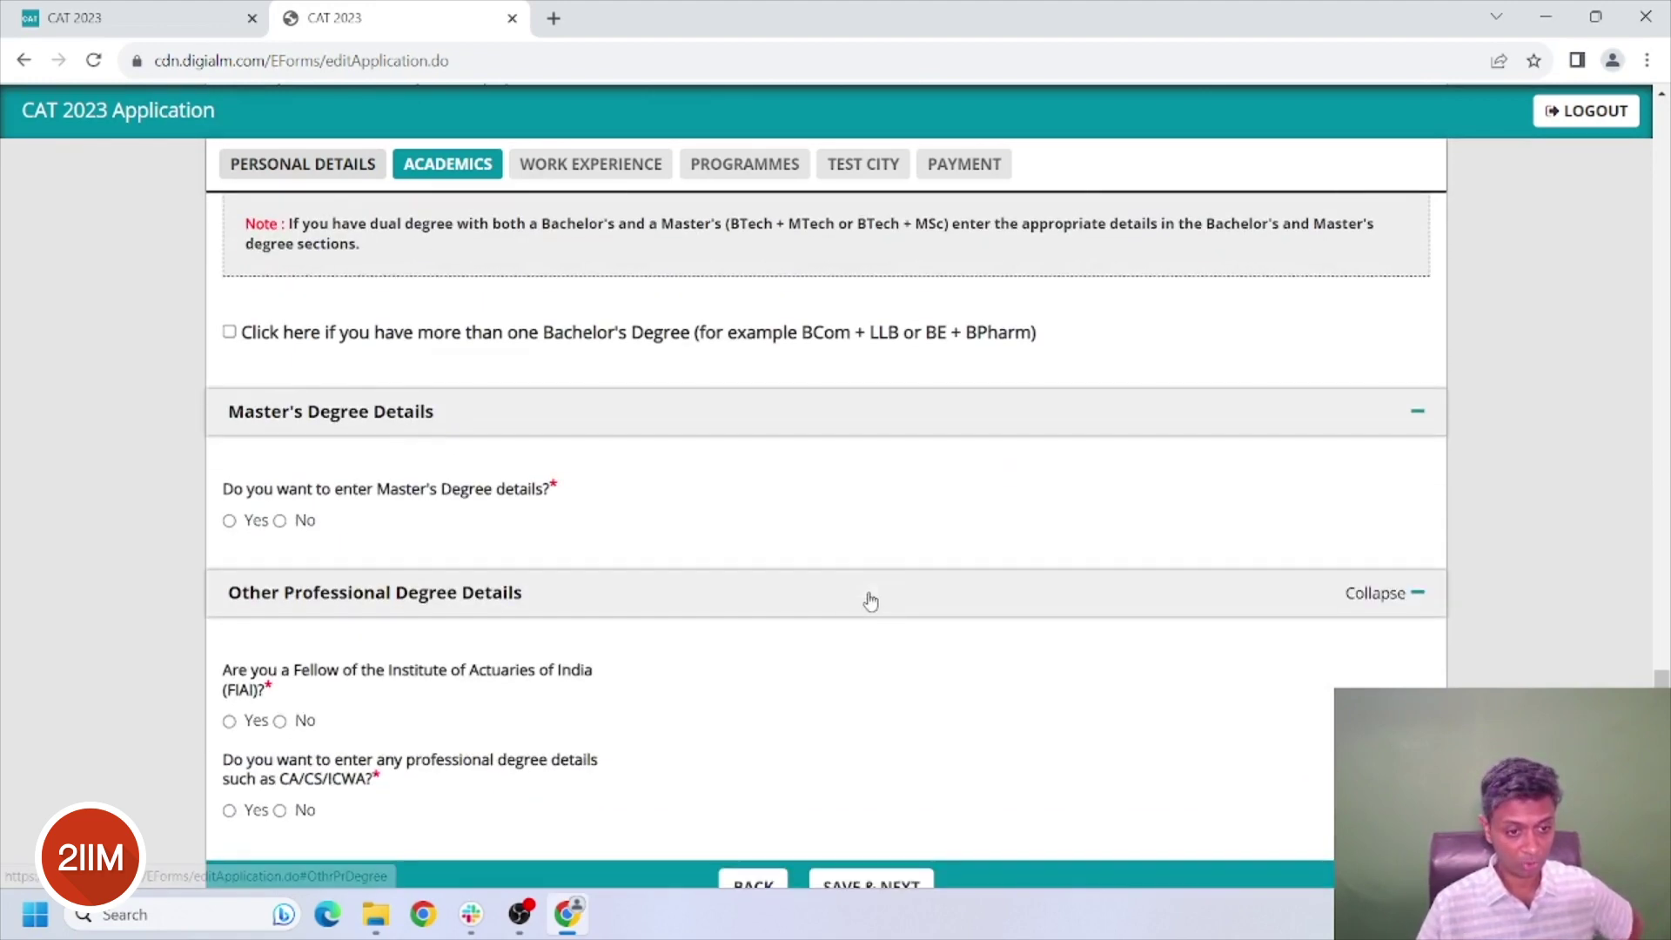
pyautogui.click(281, 521)
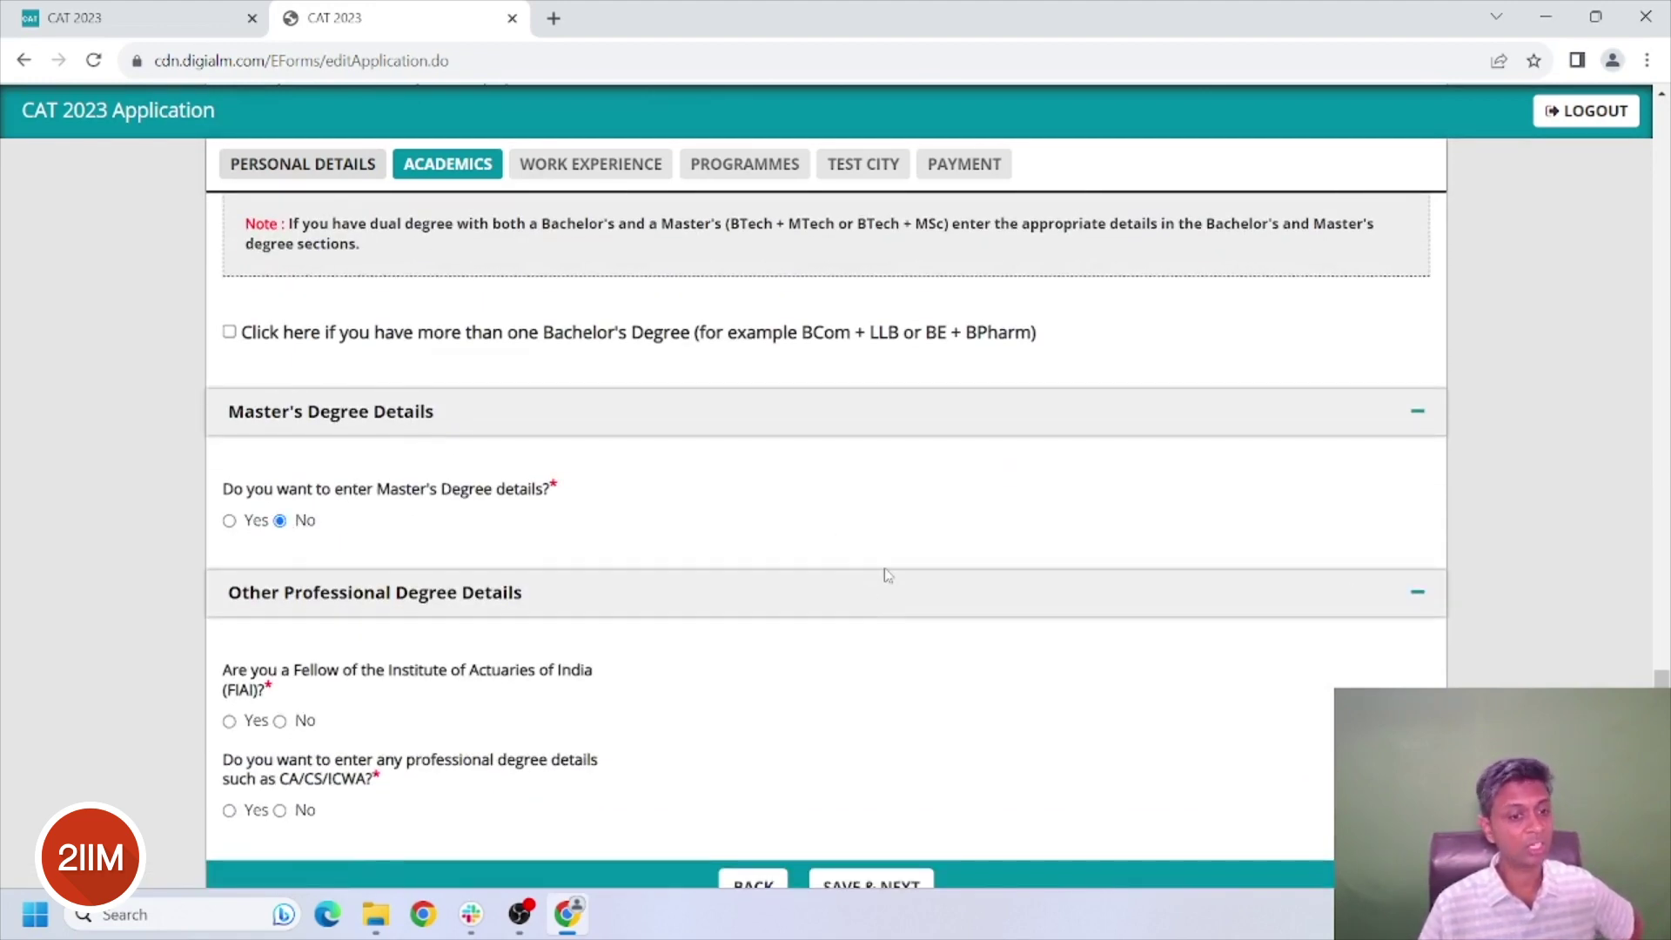
pyautogui.scroll(-2, 892, 561)
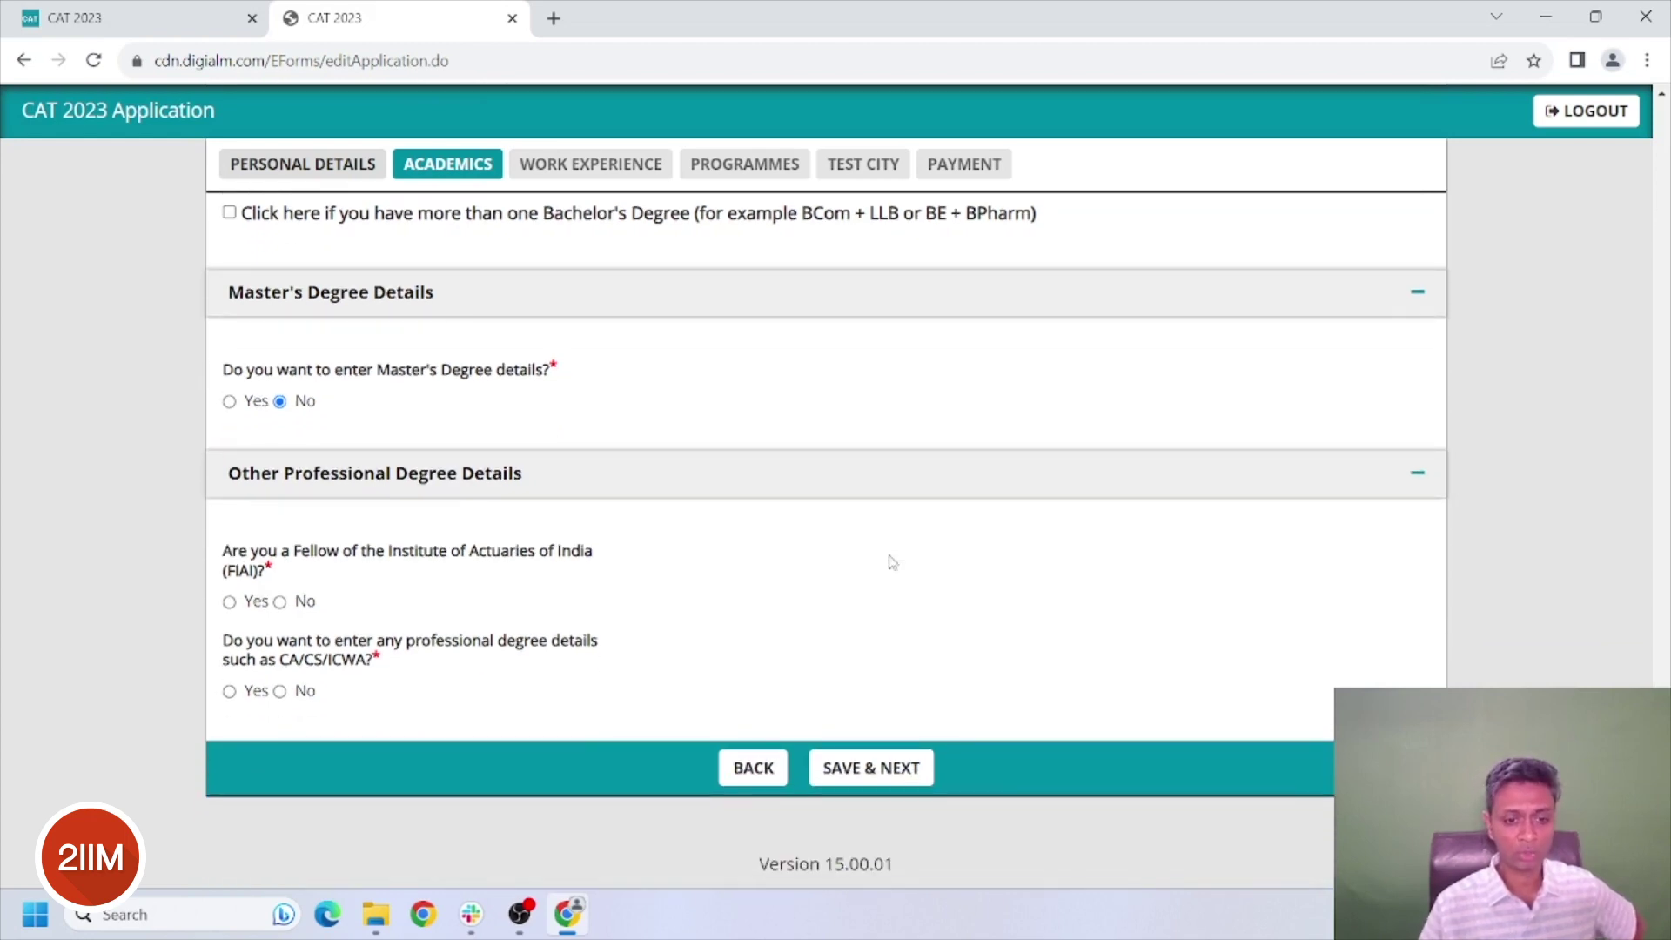
pyautogui.click(279, 601)
# Answer No to CA/CS/ICWA, attempt to save, and dismiss the missing SSC board alert
pyautogui.click(279, 691)
pyautogui.click(871, 768)
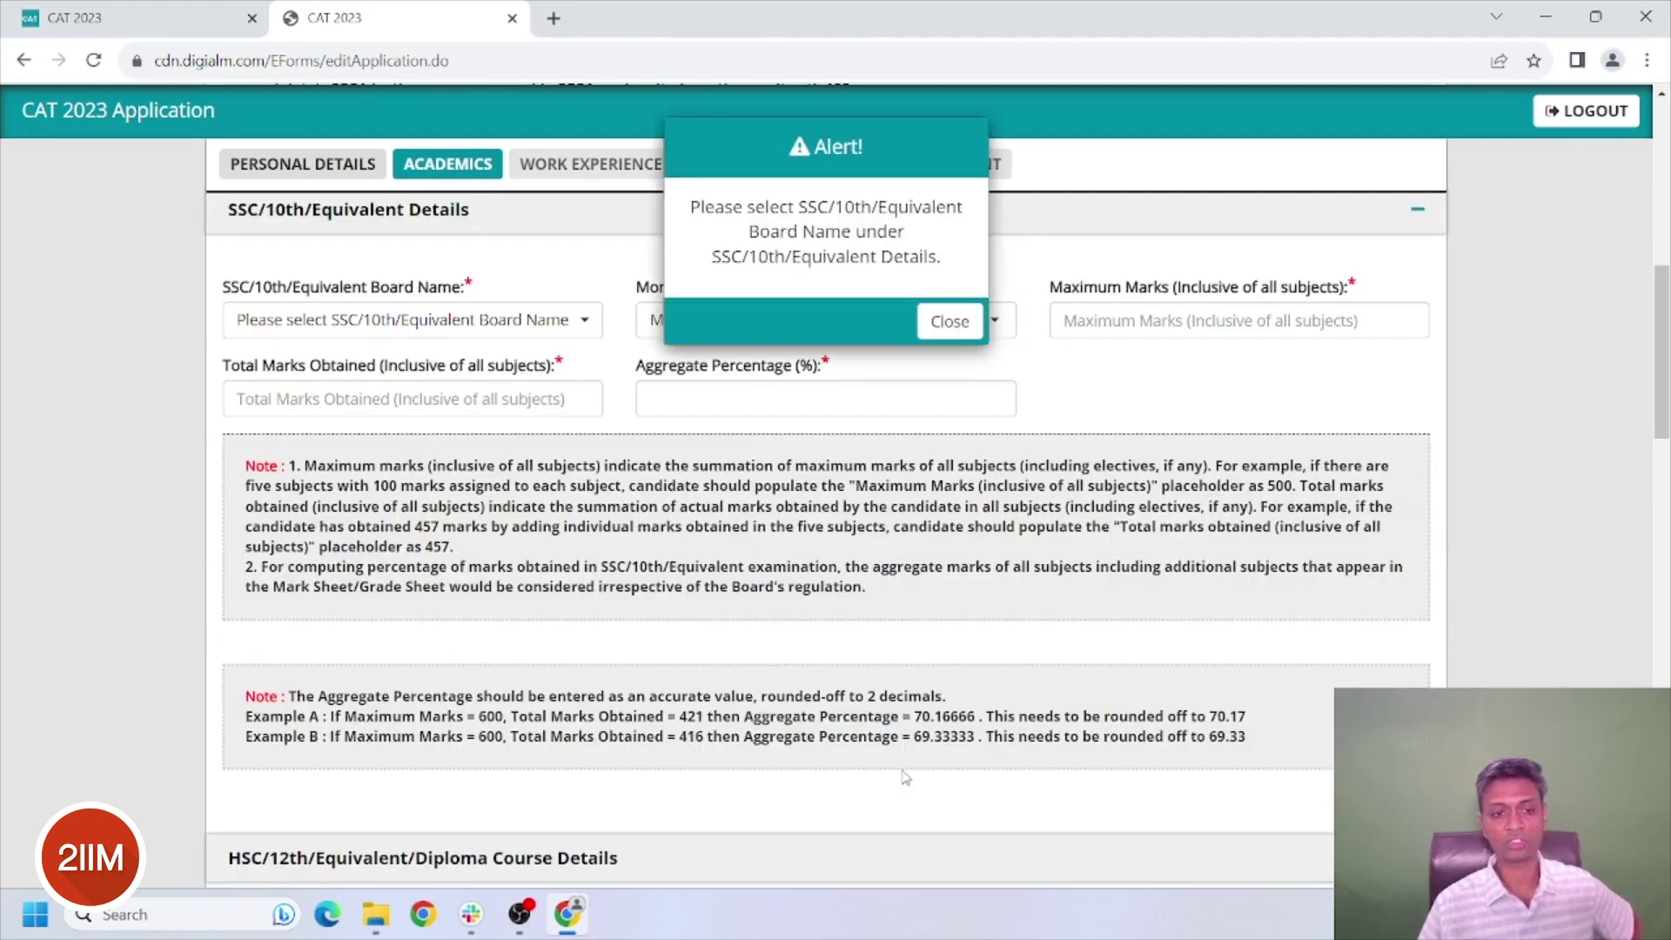
pyautogui.click(943, 322)
# Set the SSC board to Central Board of Secondary Education, completed April 1995
pyautogui.click(564, 323)
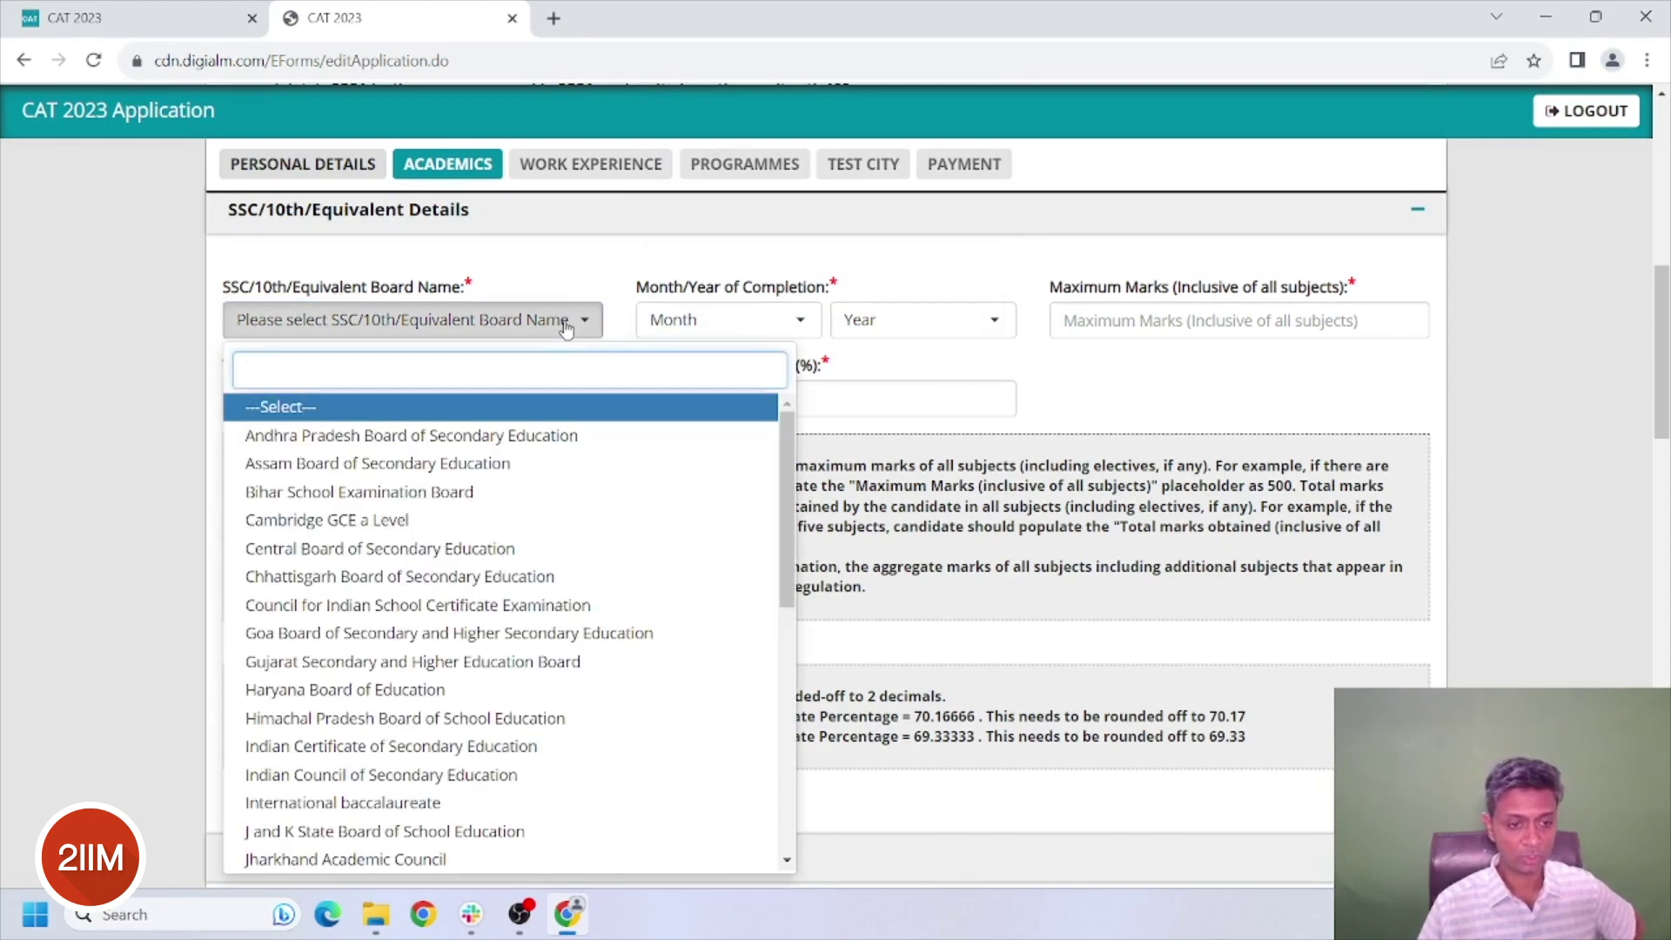
pyautogui.click(447, 548)
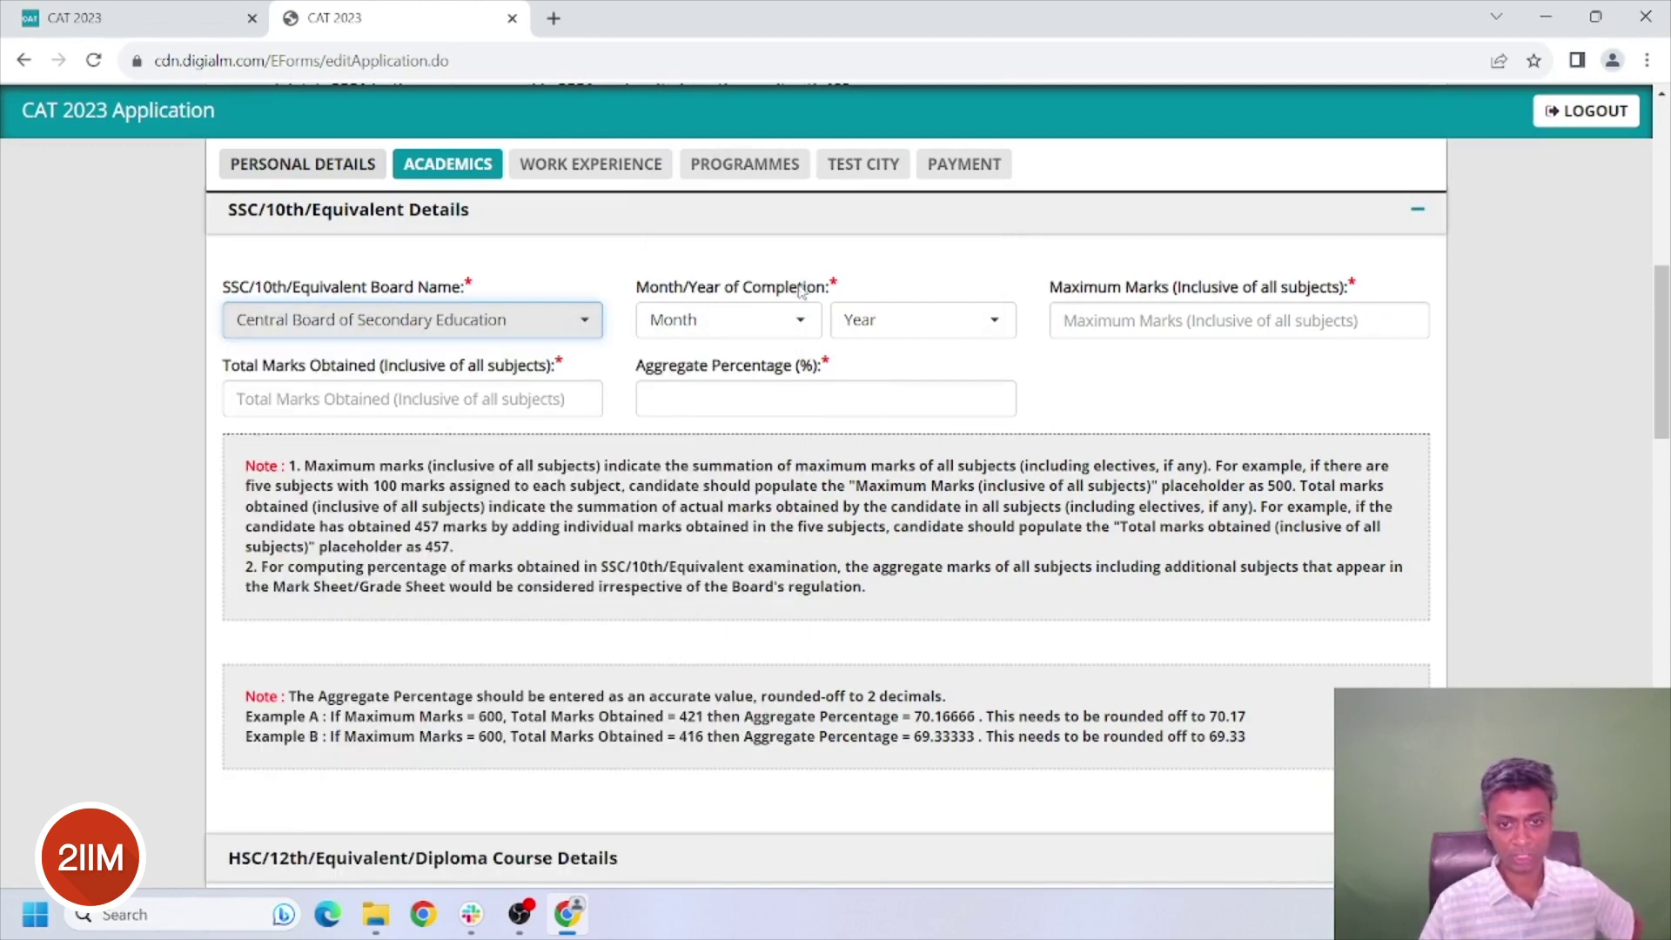
pyautogui.click(793, 319)
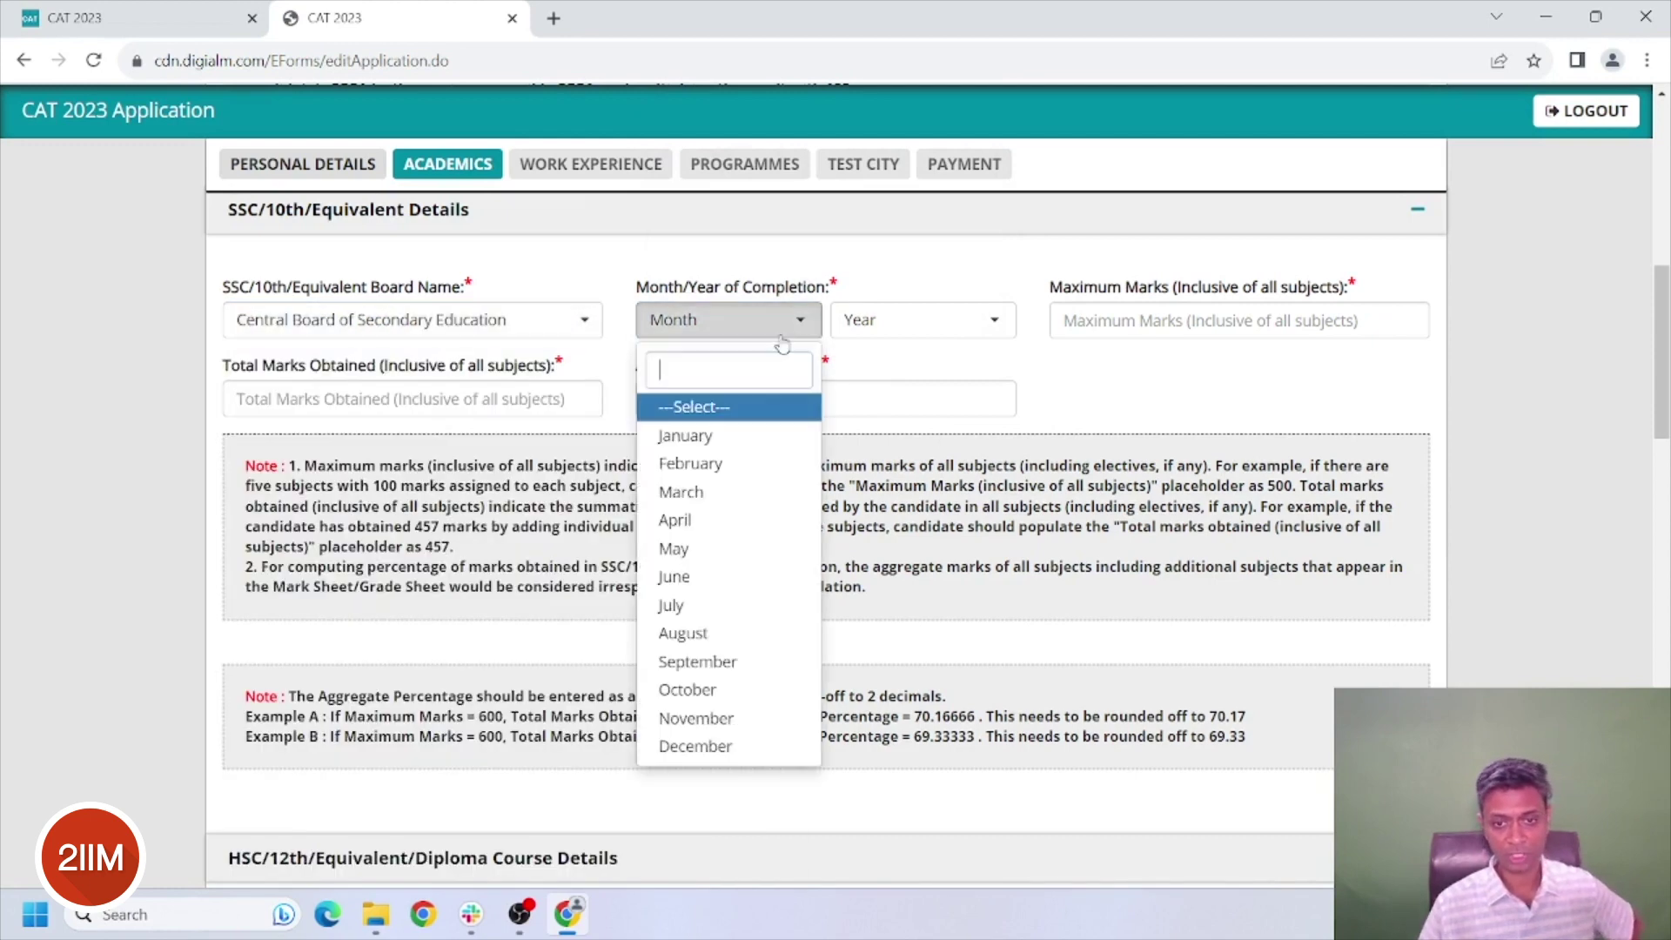
pyautogui.click(687, 519)
pyautogui.click(958, 324)
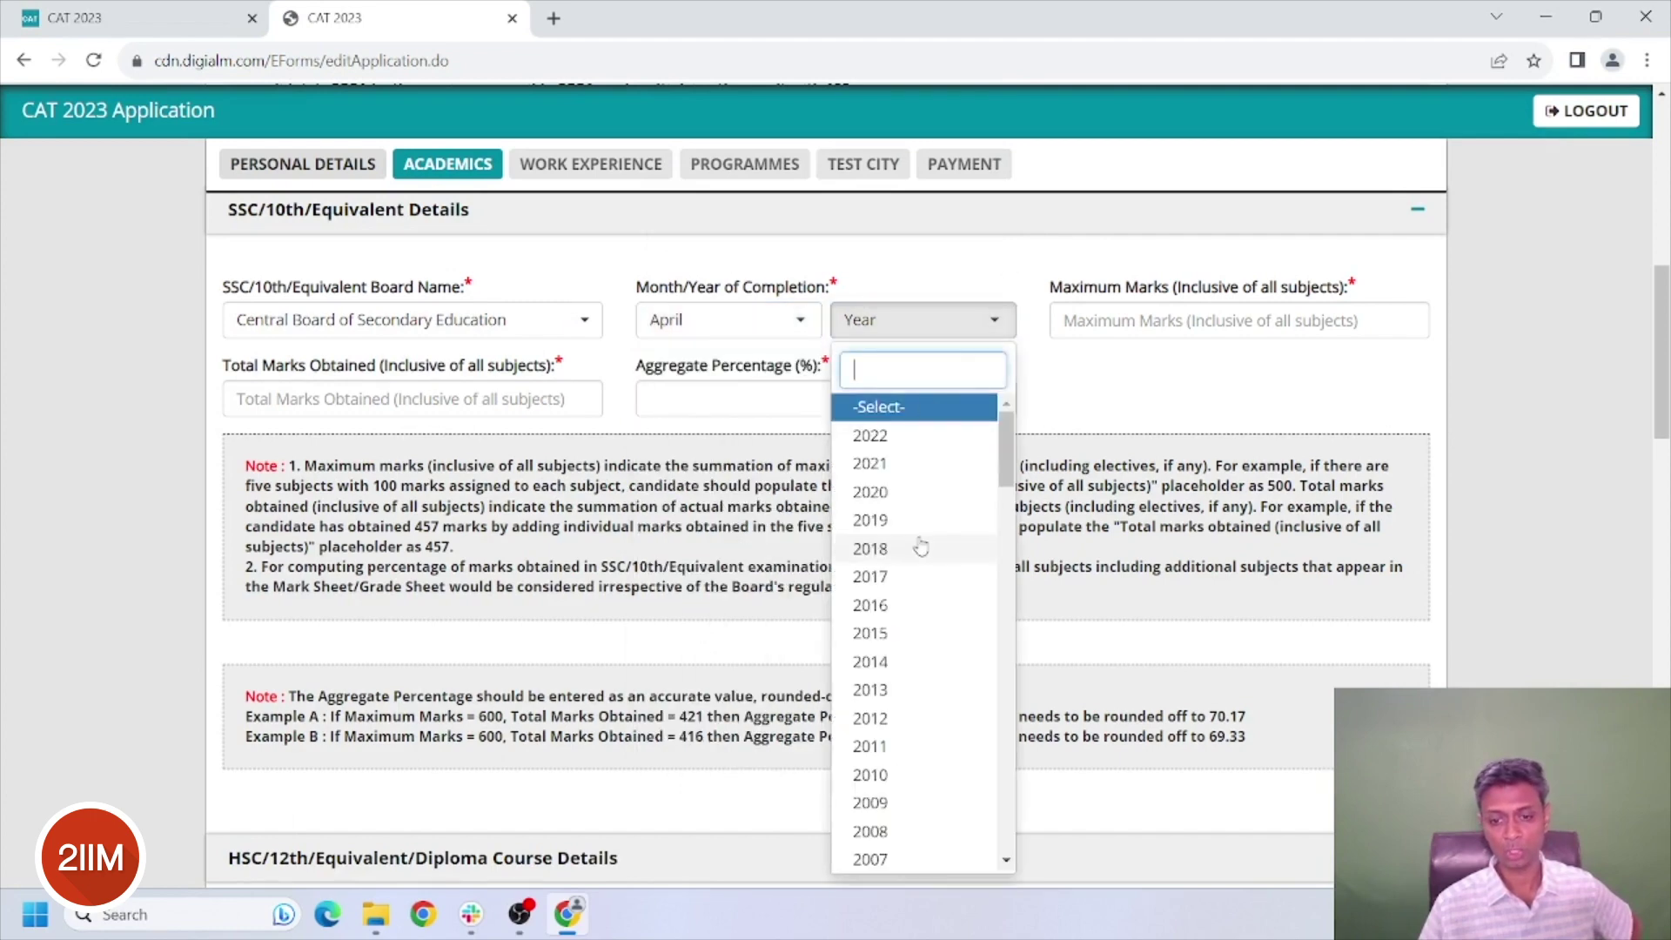
pyautogui.scroll(-5, 918, 548)
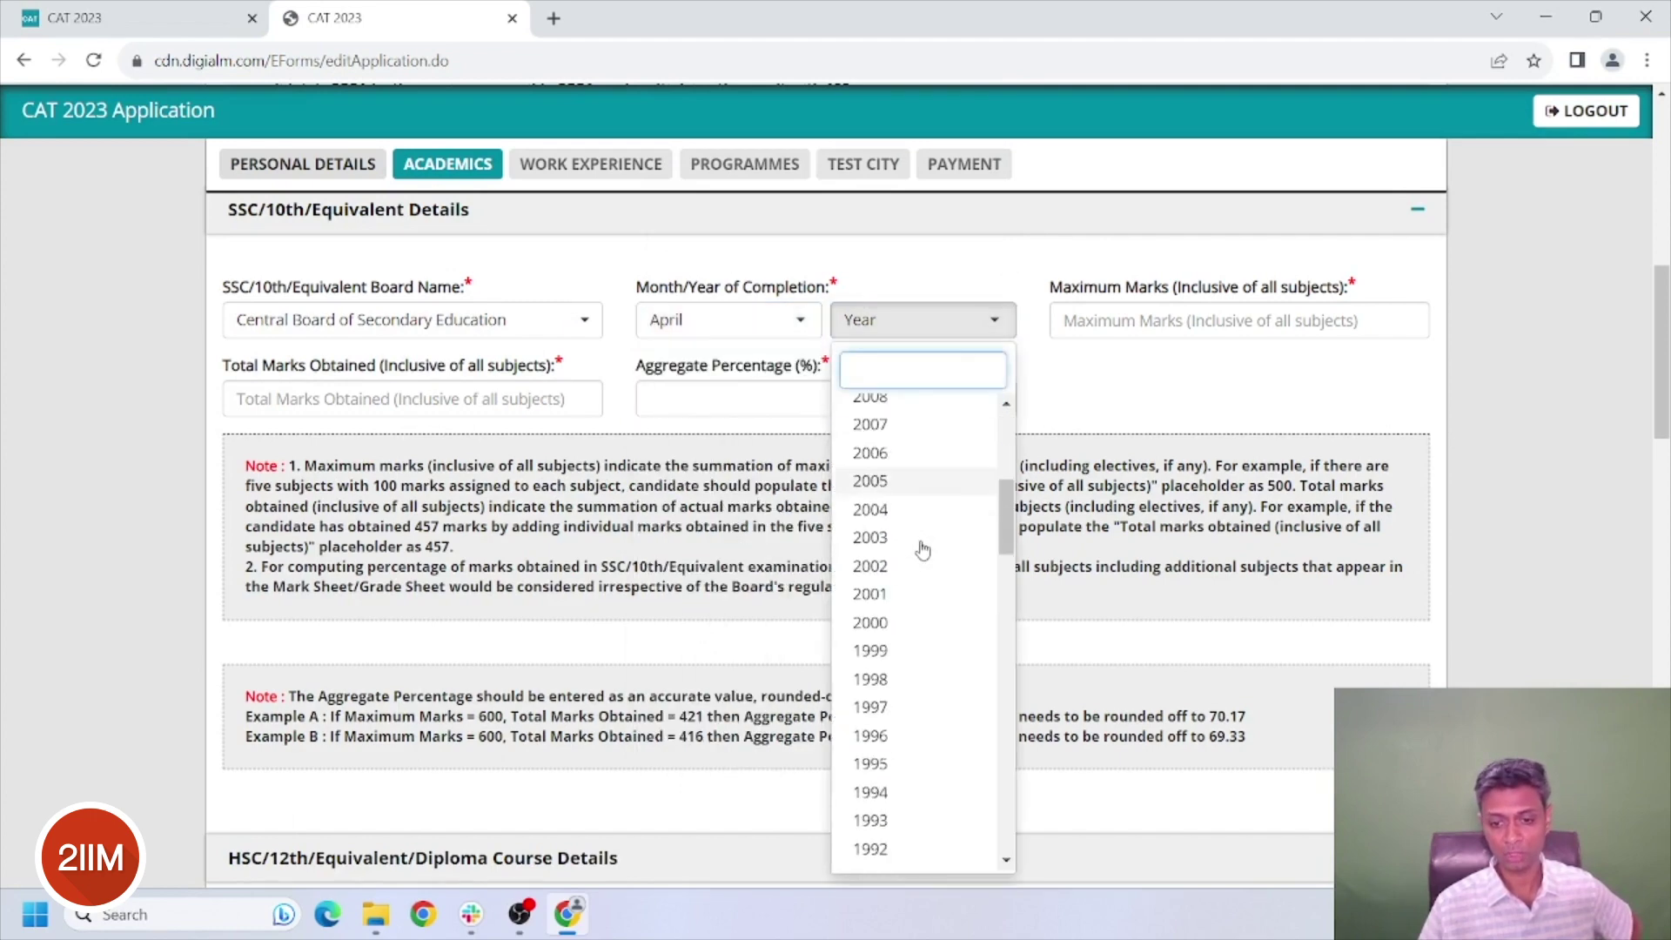
pyautogui.click(909, 766)
# Enter SSC marks: 500 maximum, 437 obtained, 87.40% aggregate
pyautogui.click(1240, 324)
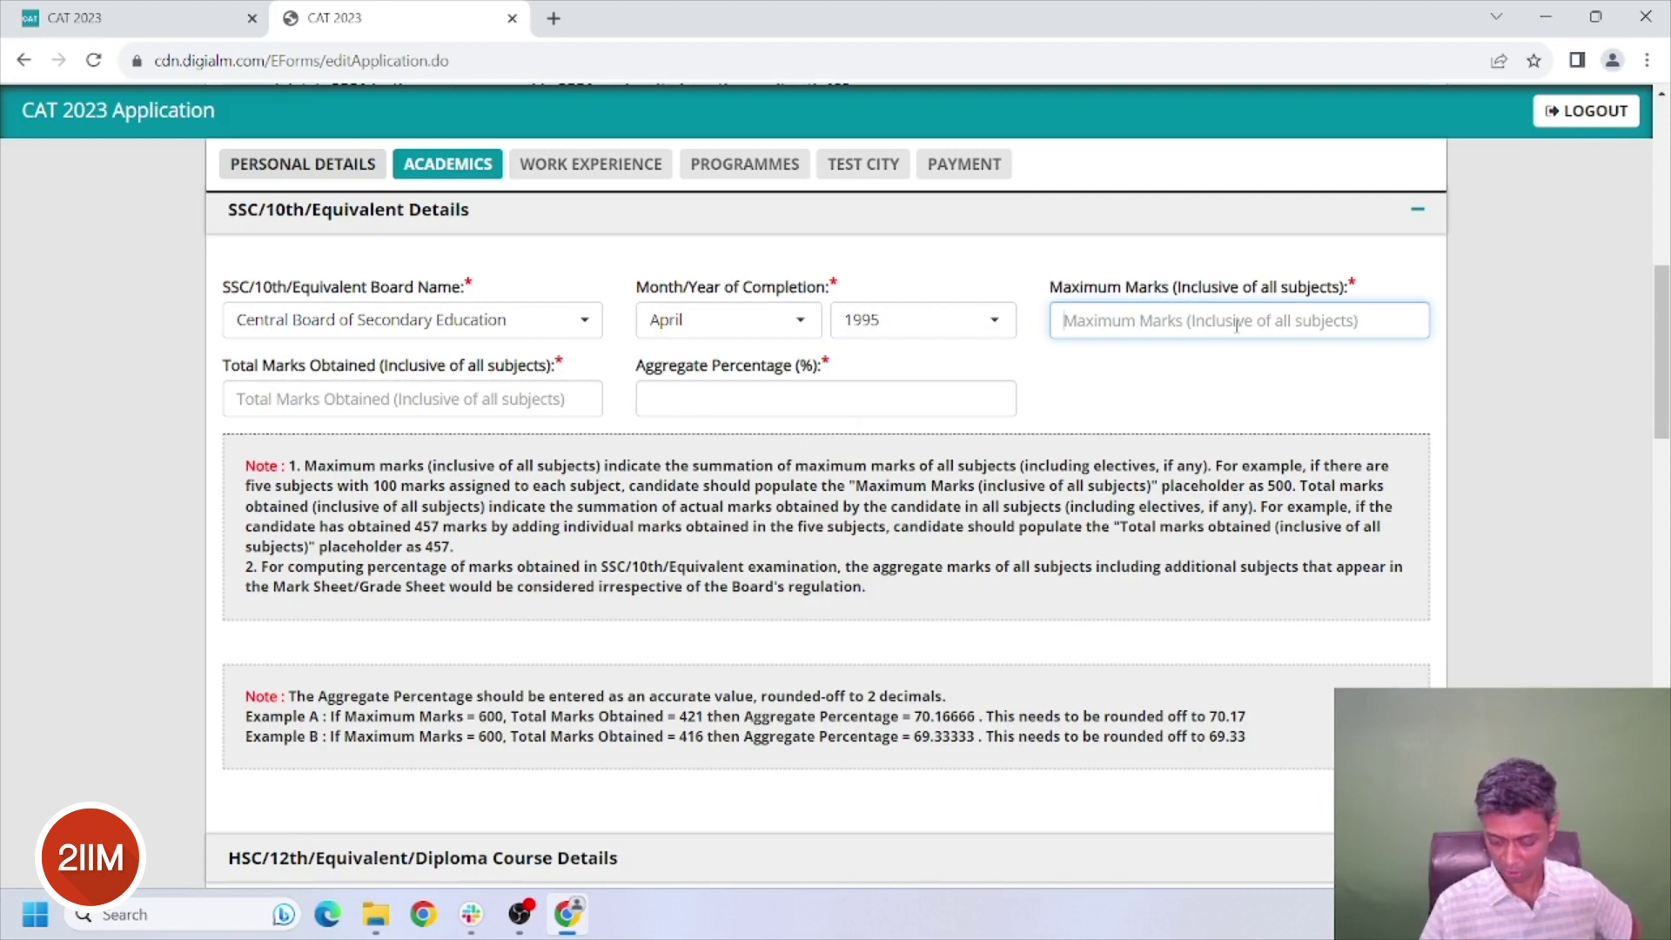
pyautogui.write('500')
pyautogui.click(394, 399)
pyautogui.write('437')
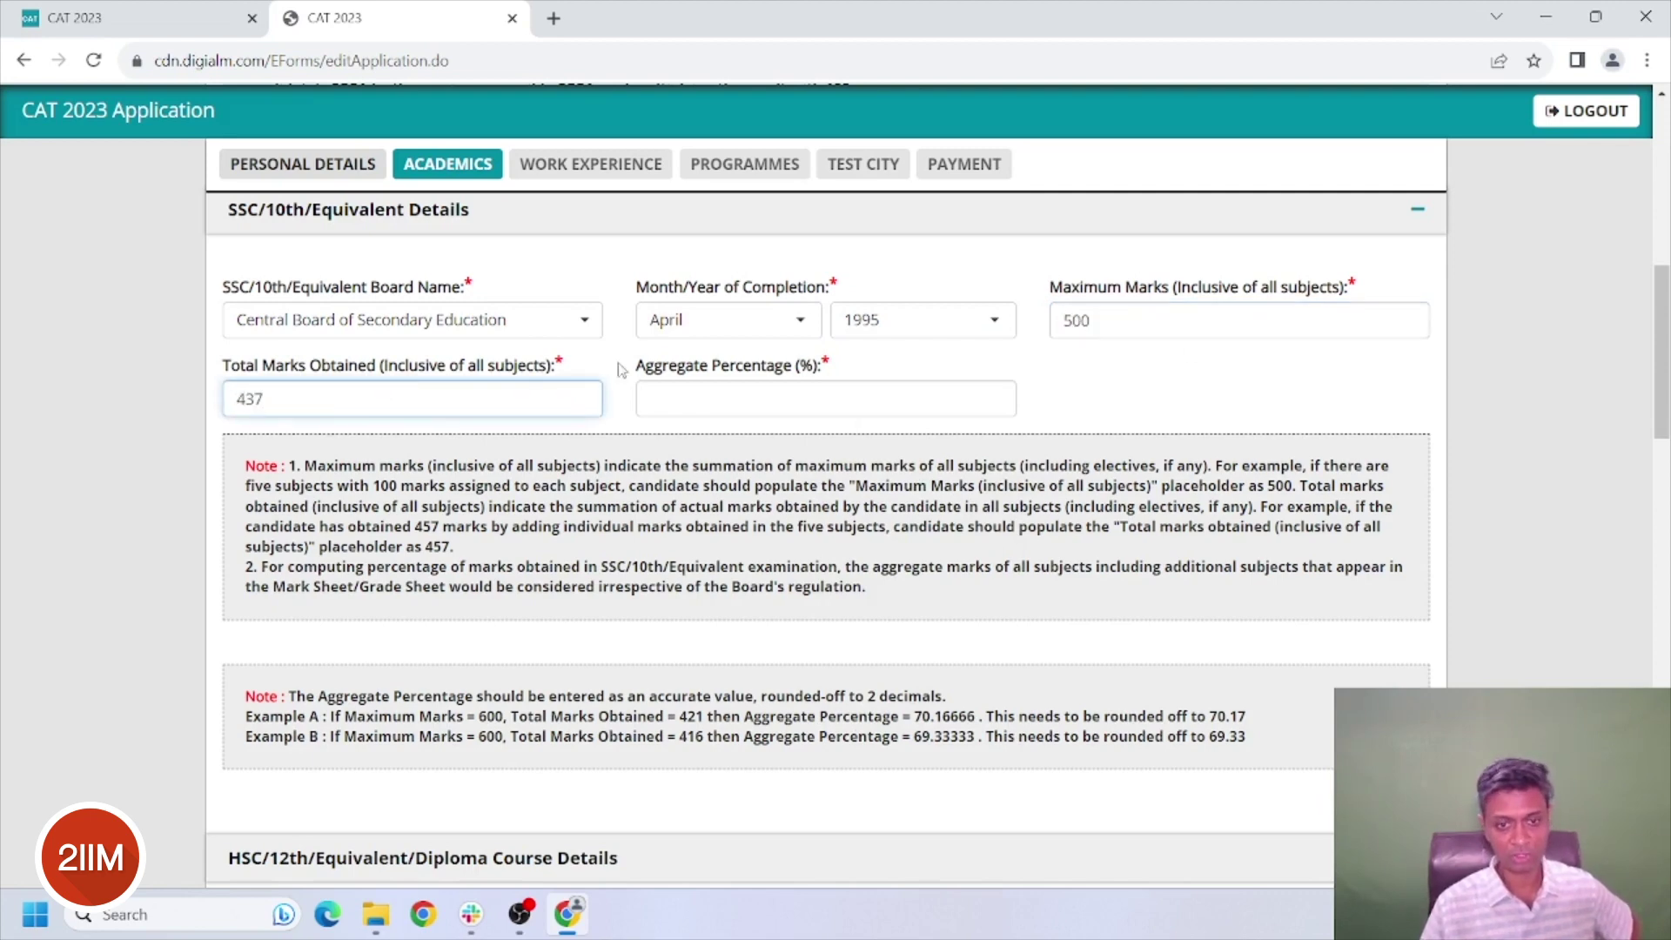
pyautogui.click(712, 405)
pyautogui.write('87.4')
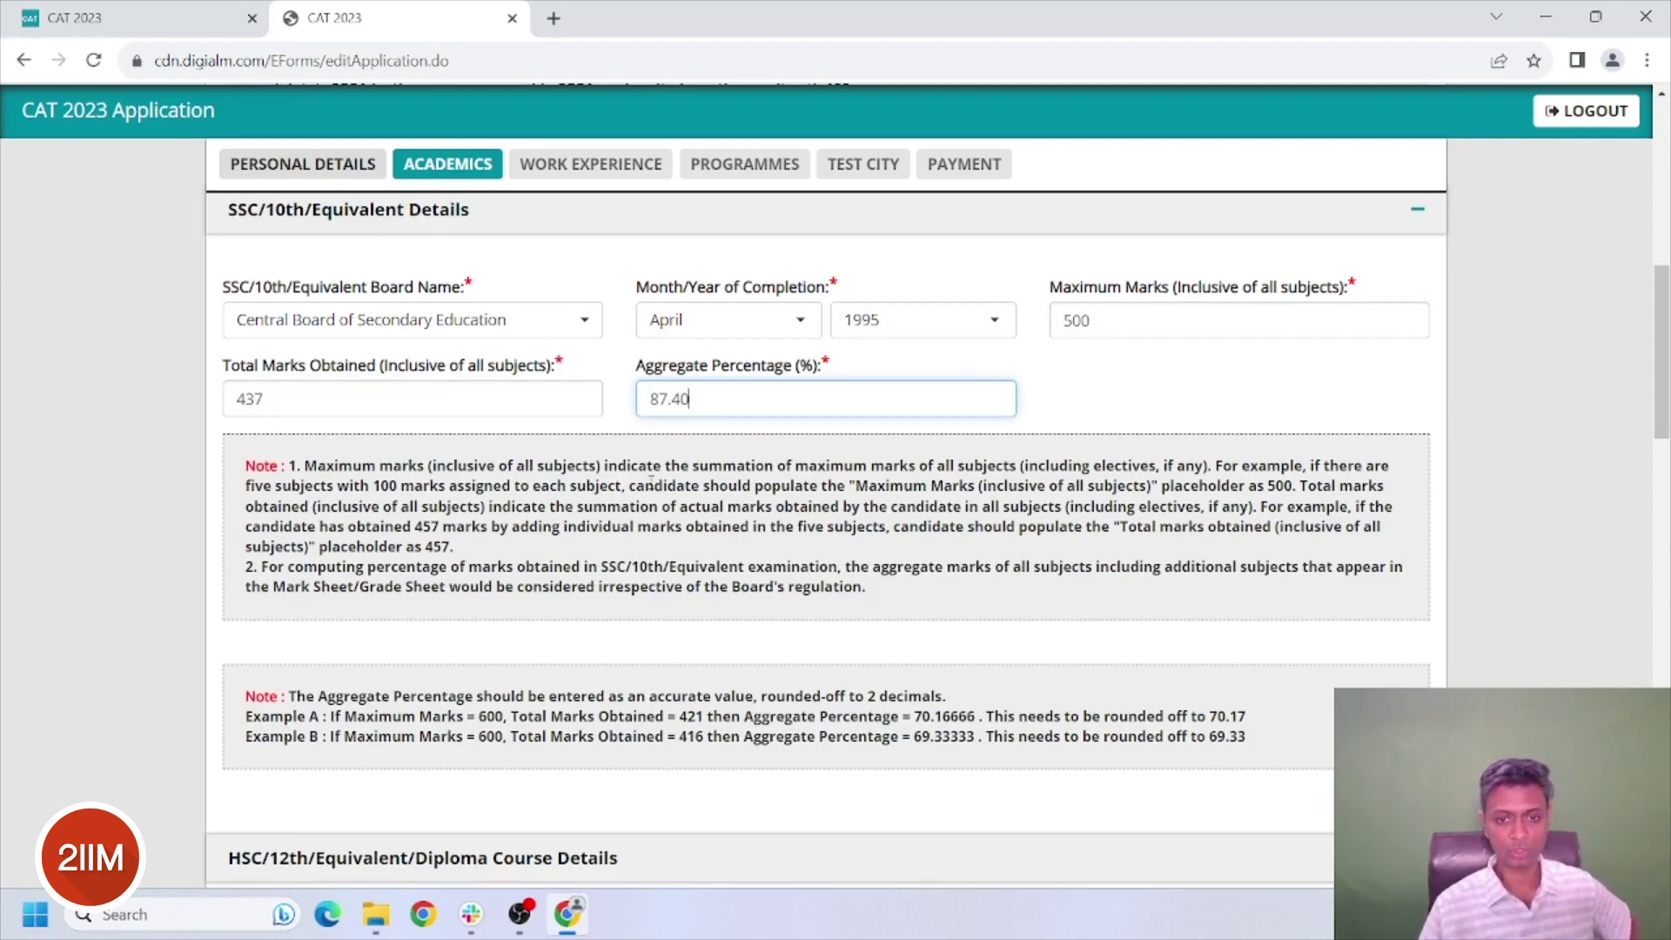
pyautogui.scroll(-3, 634, 508)
pyautogui.scroll(2, 616, 523)
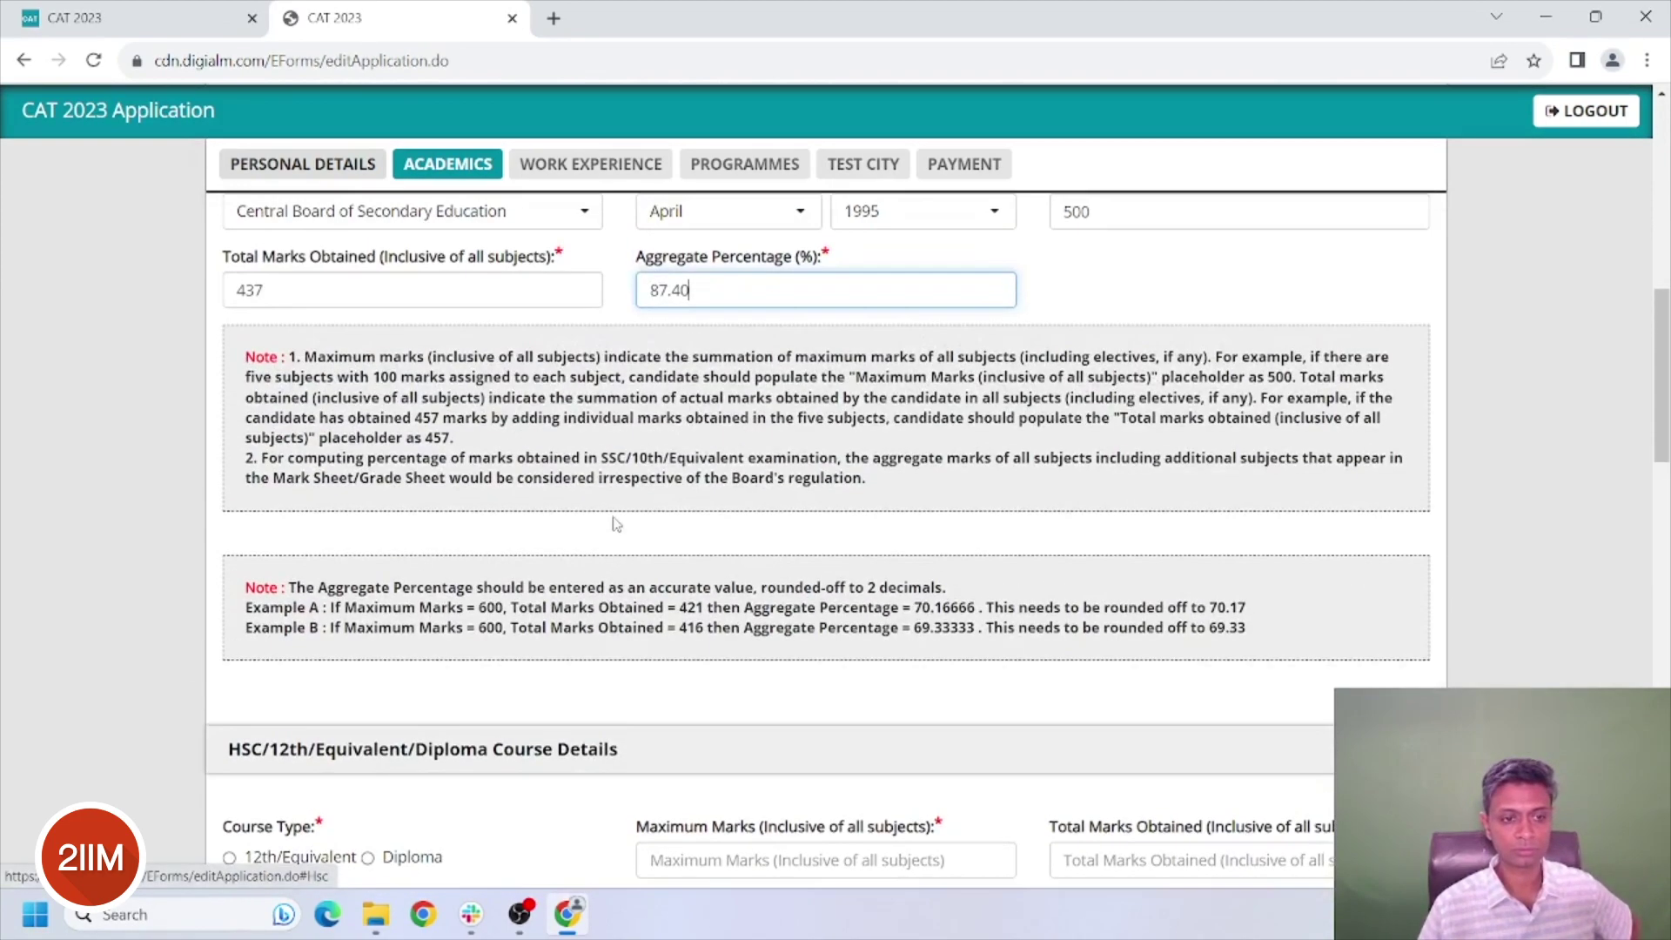
pyautogui.scroll(-4, 616, 523)
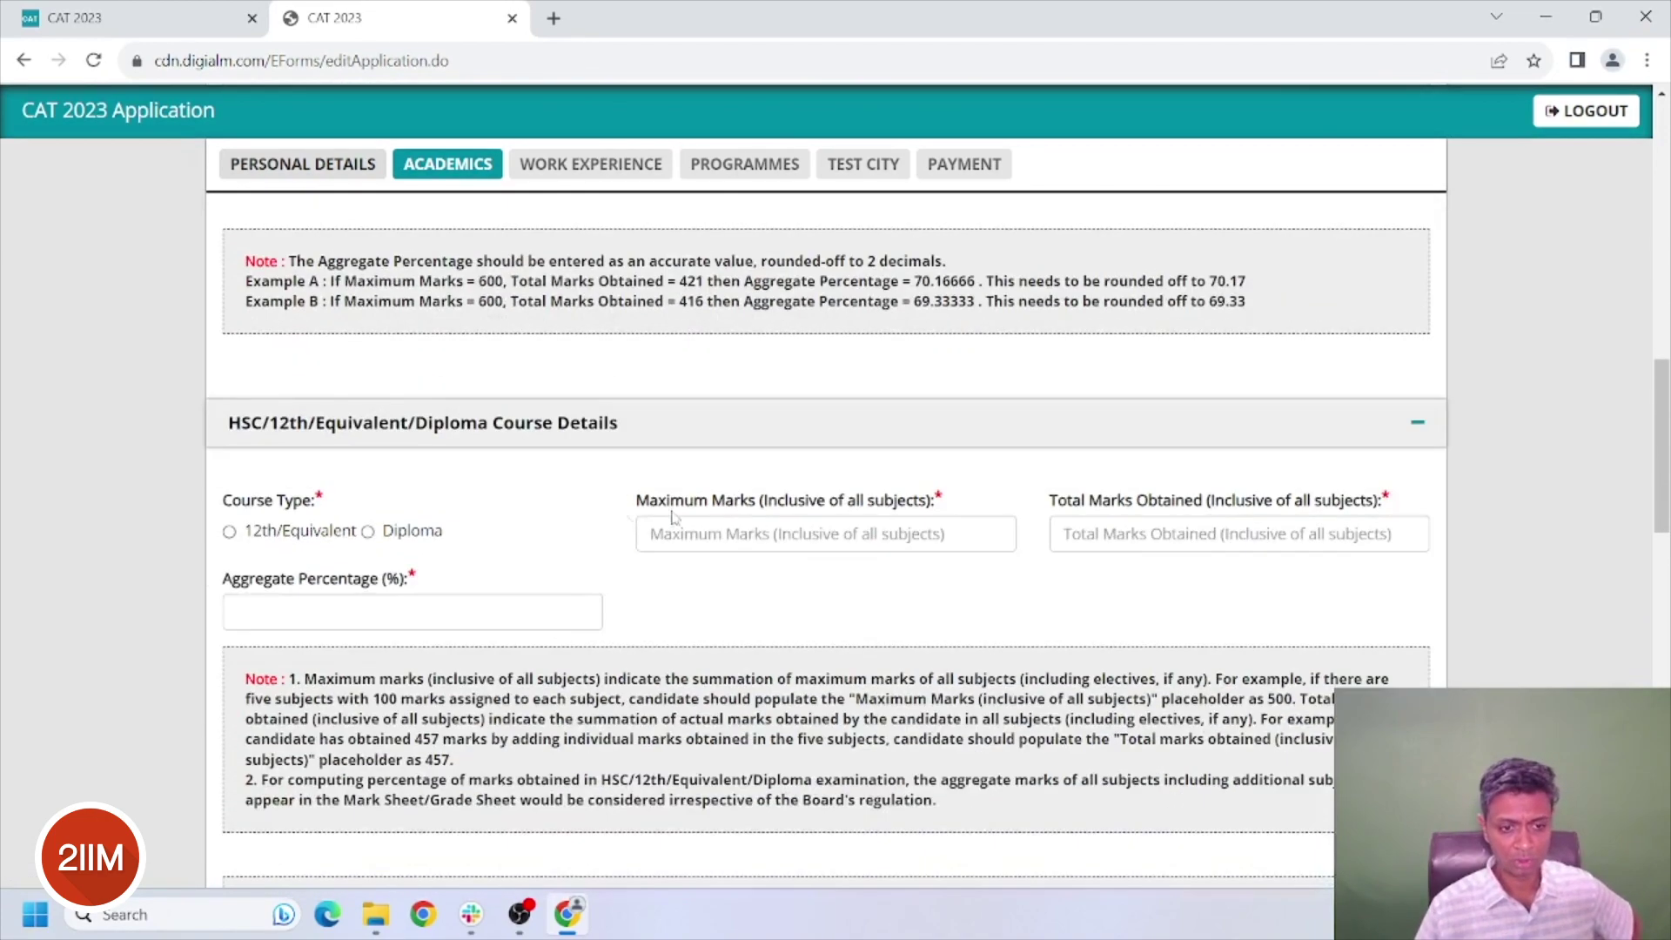
# Set HSC as 12th/Equivalent from Central Board of Secondary Education, completed April 1997
pyautogui.click(229, 531)
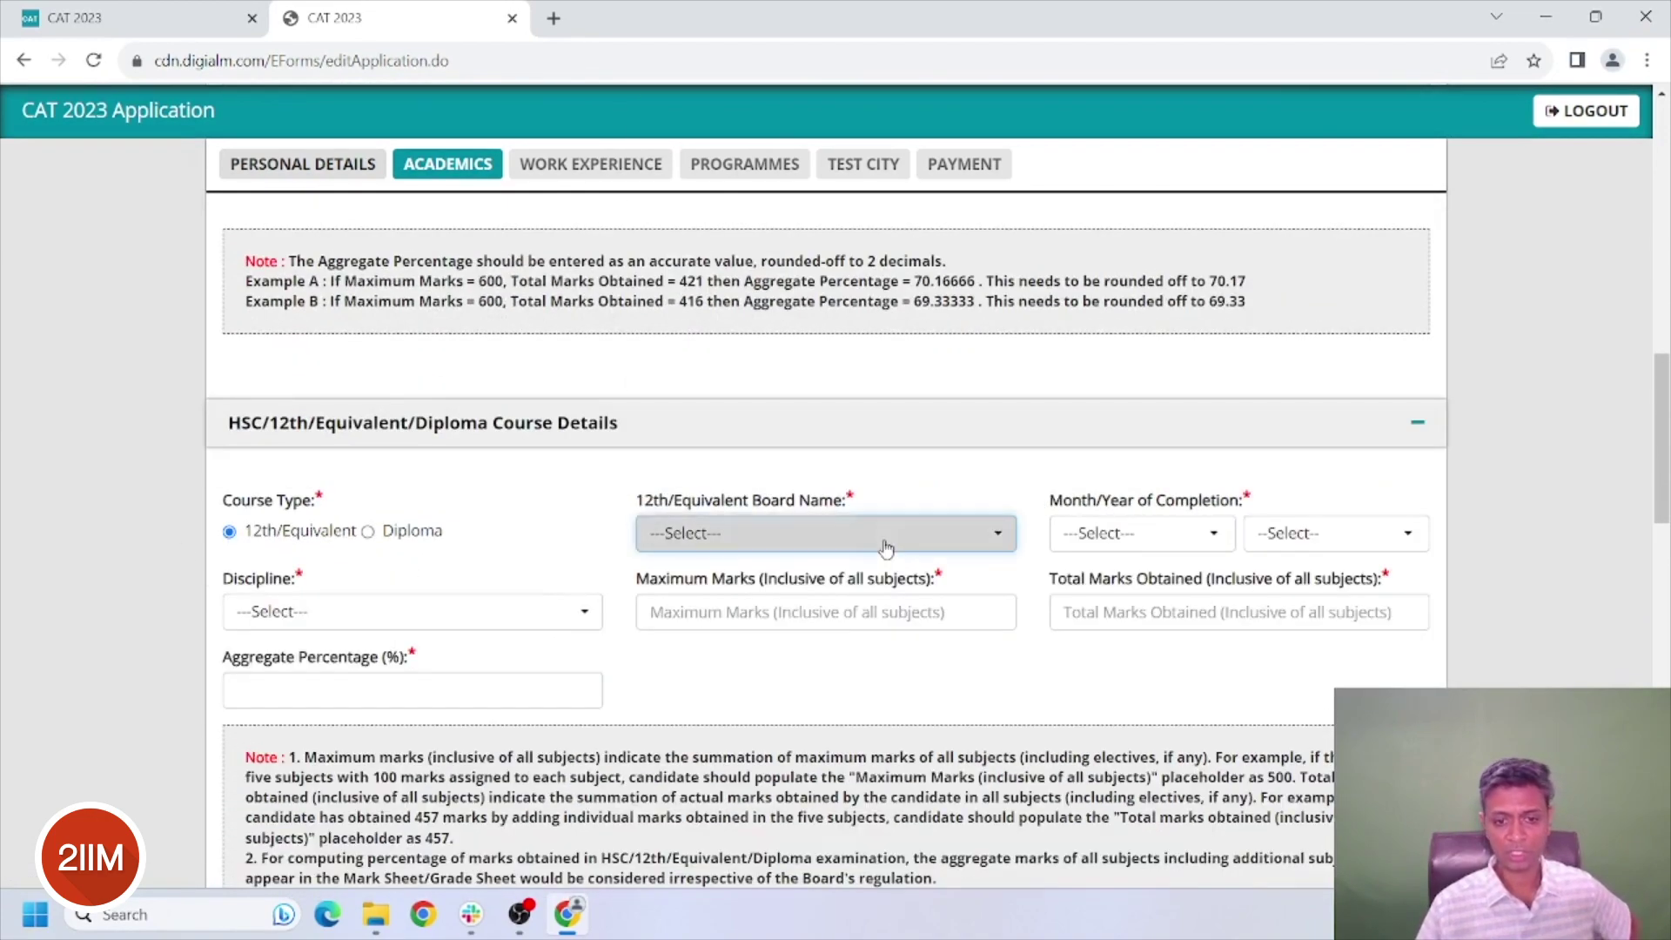
pyautogui.click(884, 547)
pyautogui.click(769, 332)
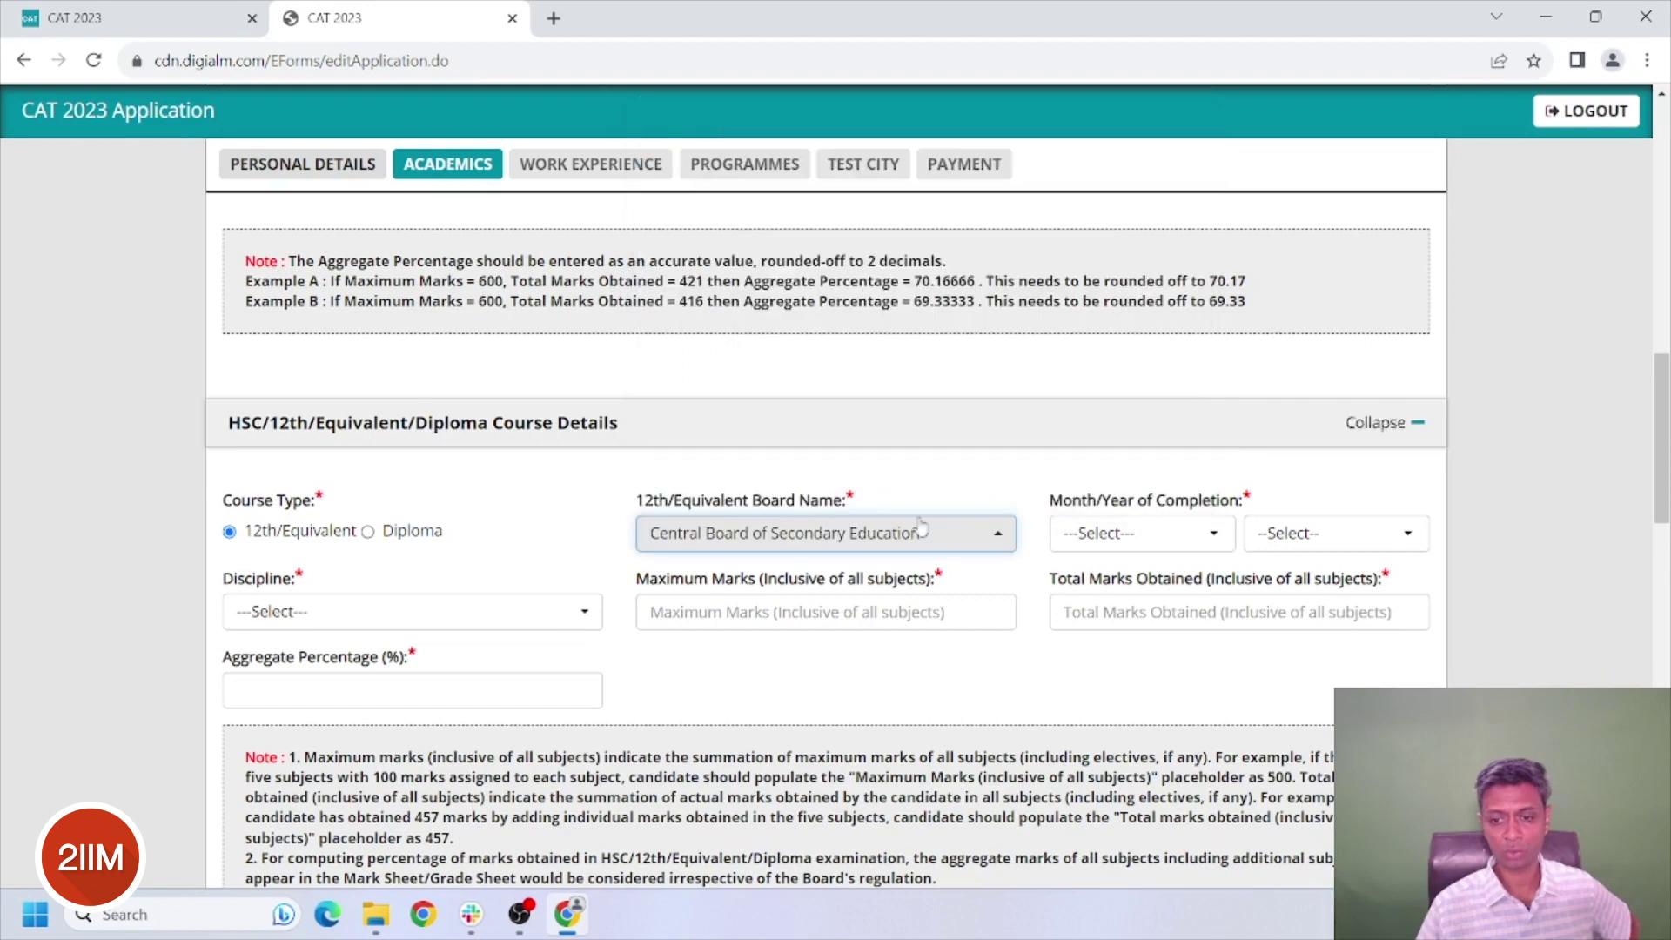
pyautogui.click(1187, 527)
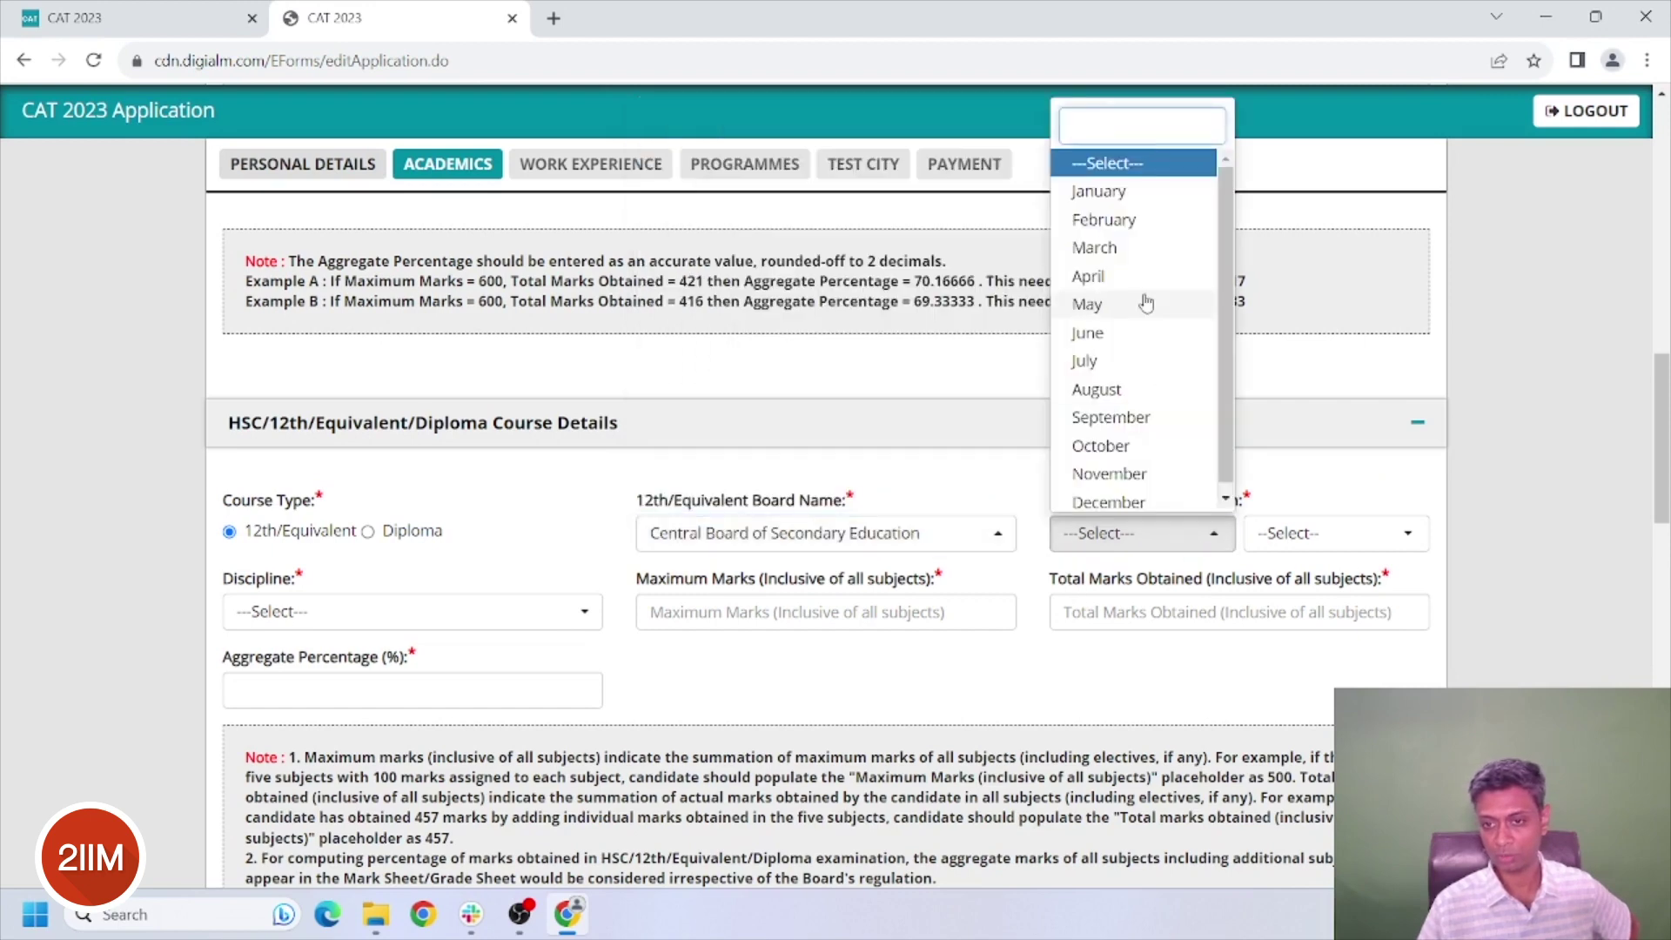
pyautogui.click(1145, 276)
pyautogui.click(1347, 544)
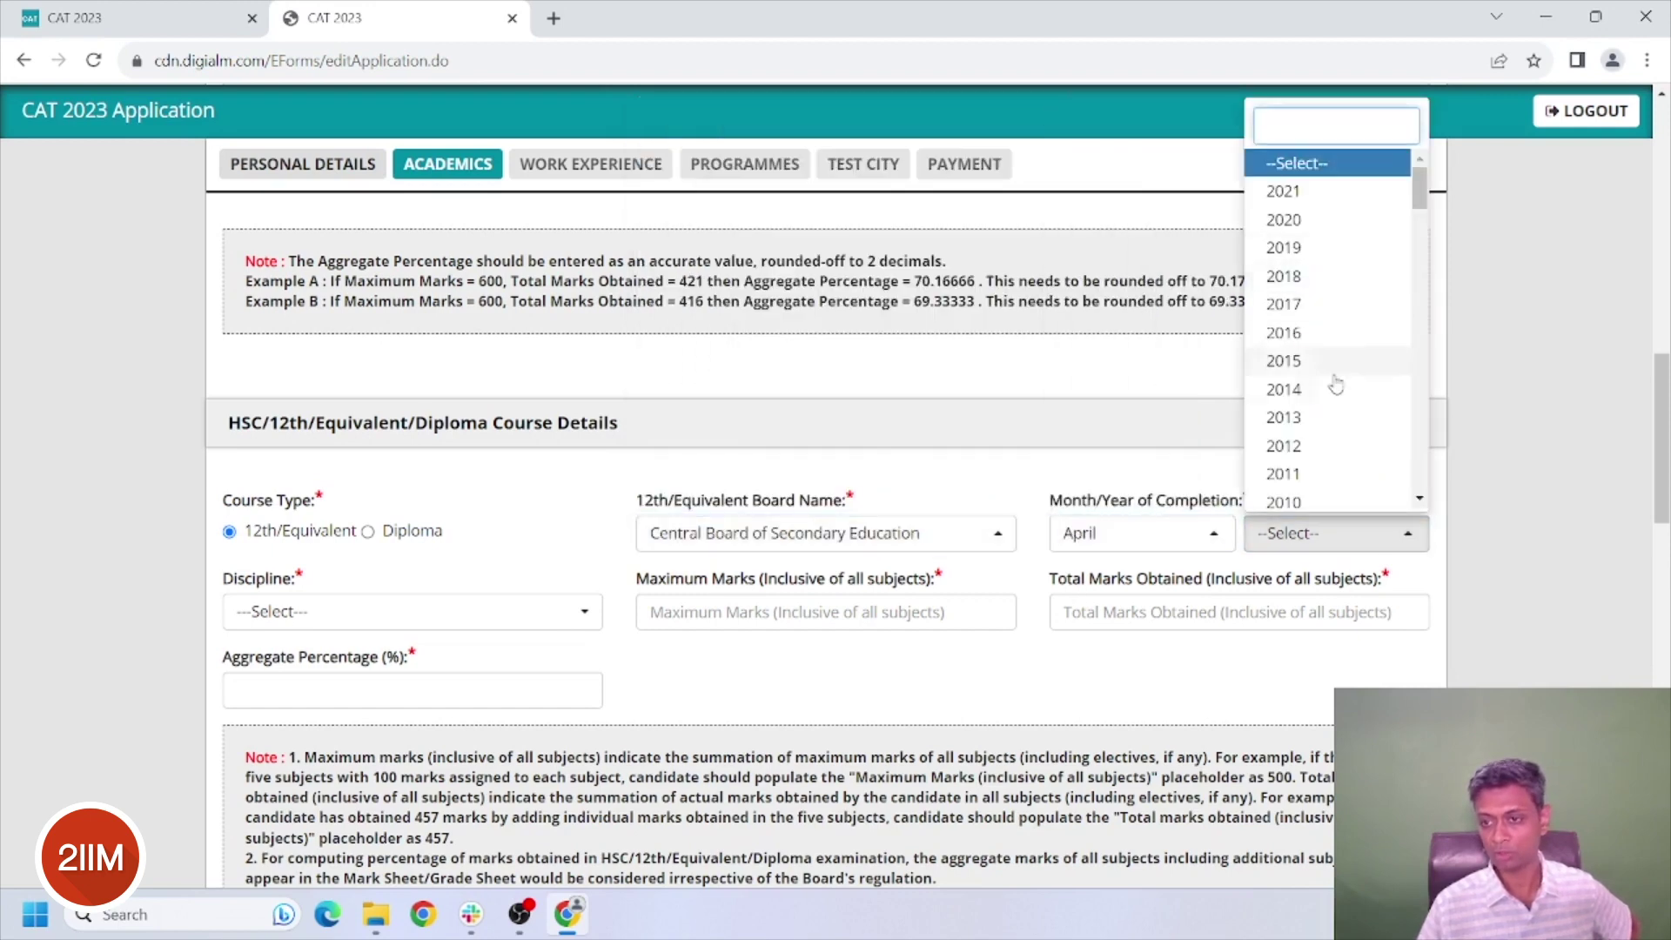
pyautogui.scroll(-6, 1336, 349)
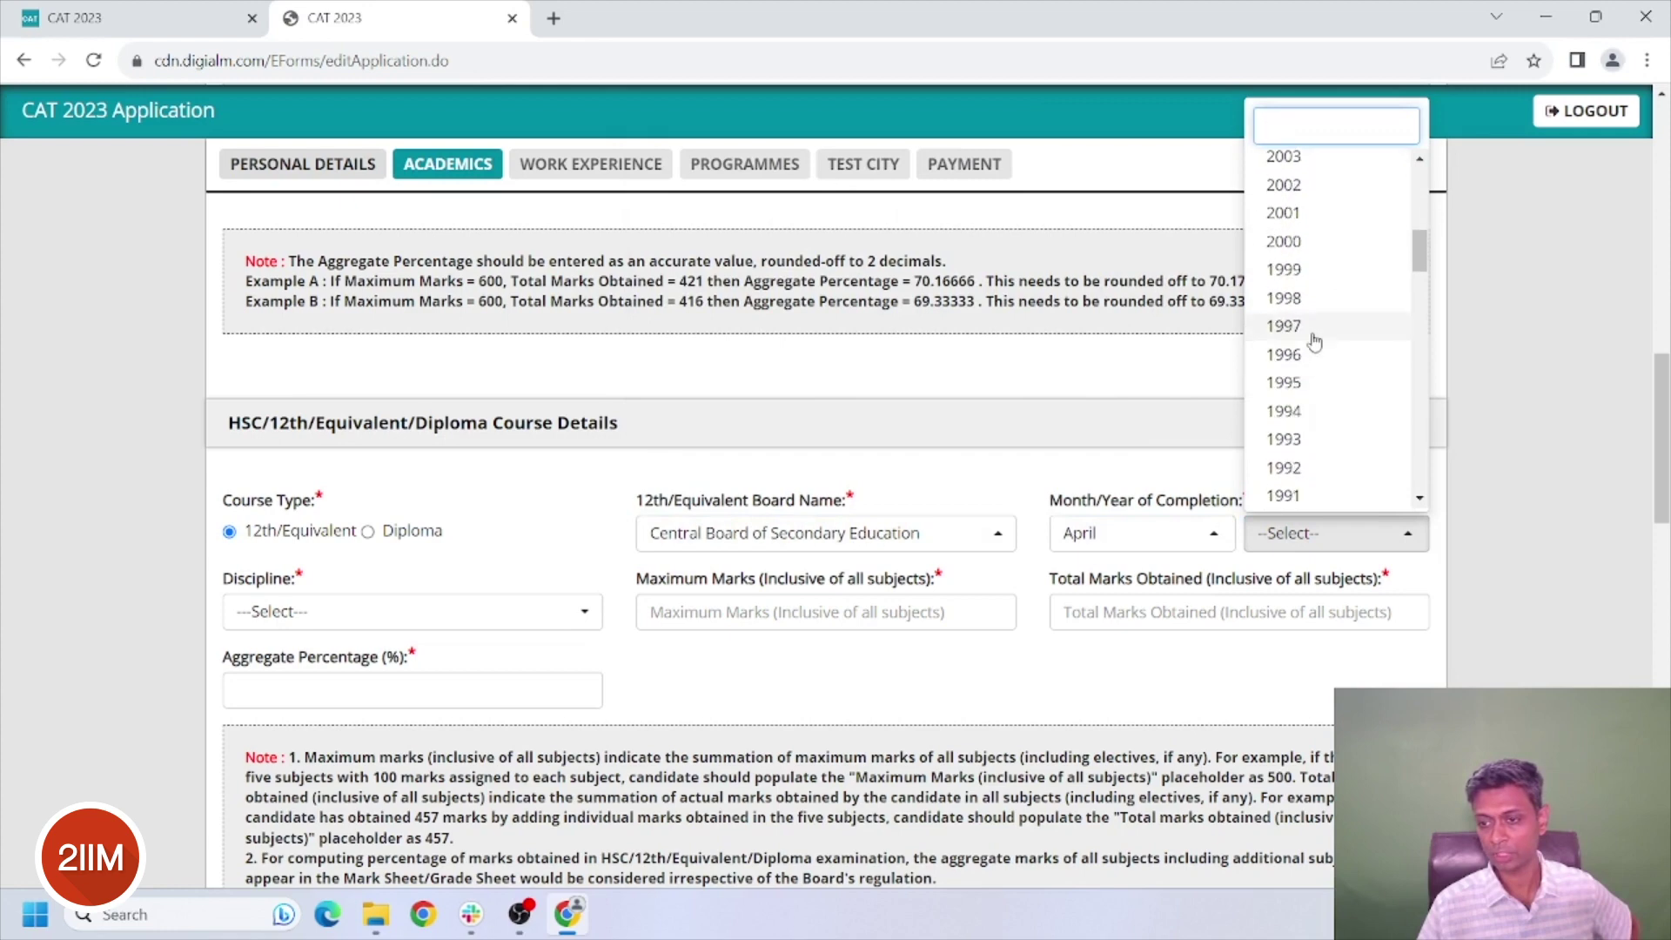
pyautogui.click(1313, 329)
# Set the 12th discipline to Science, enter 467 of 500 marks, and save the Academics page
pyautogui.click(296, 612)
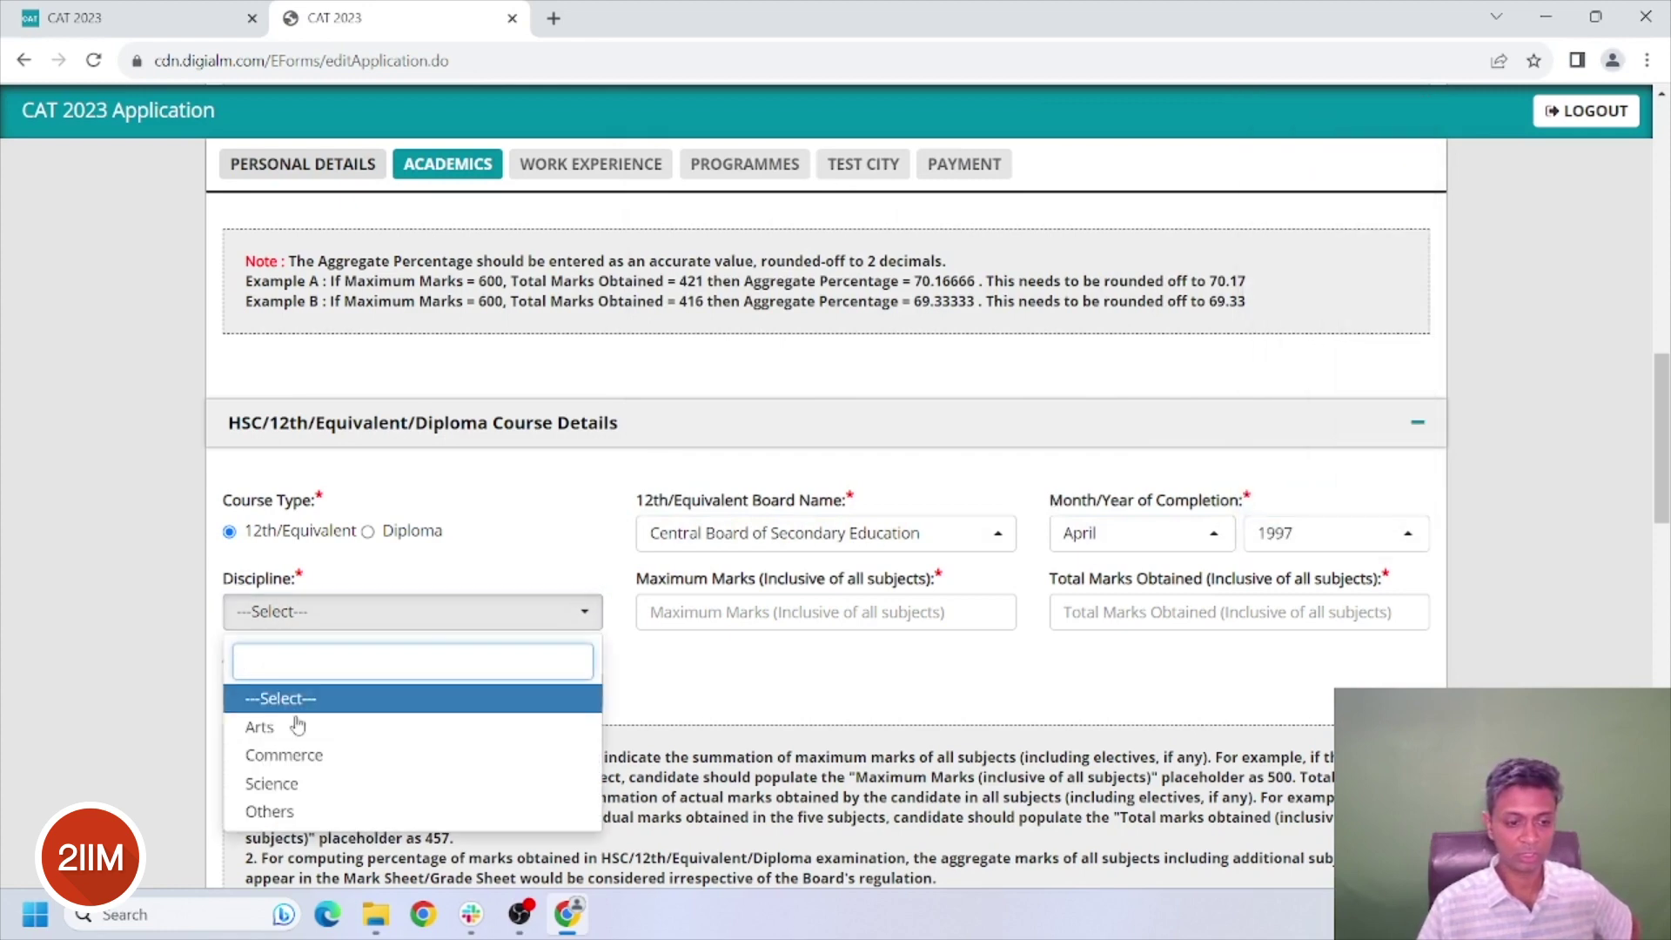
pyautogui.click(272, 783)
pyautogui.click(792, 613)
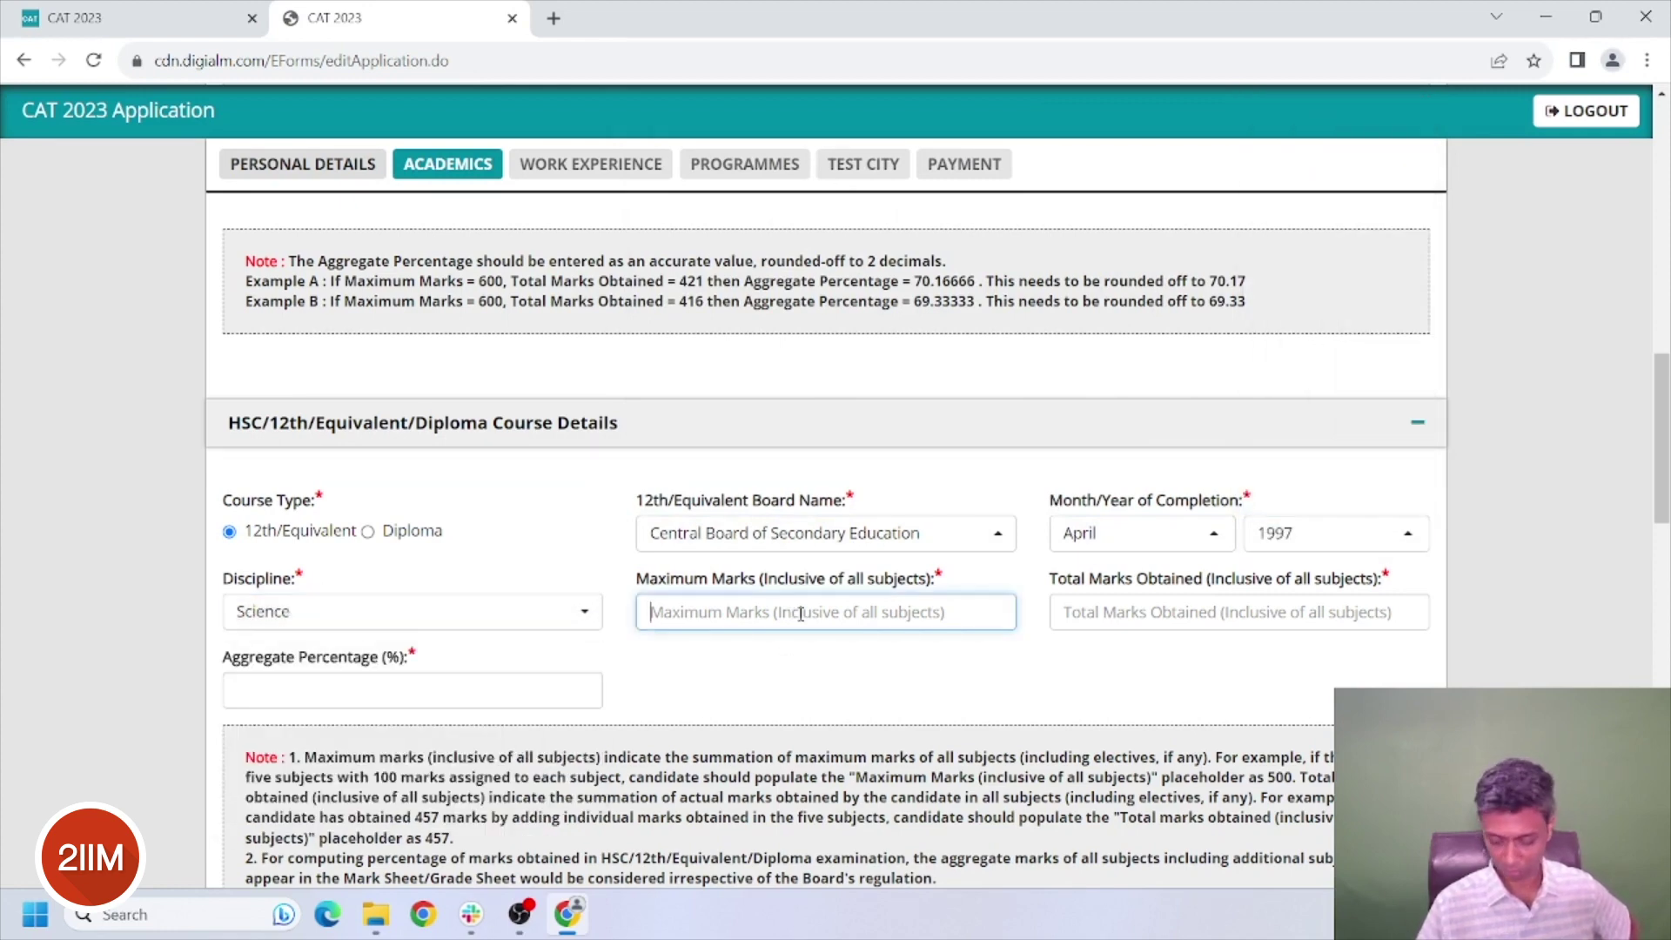
pyautogui.write('500')
pyautogui.click(1216, 614)
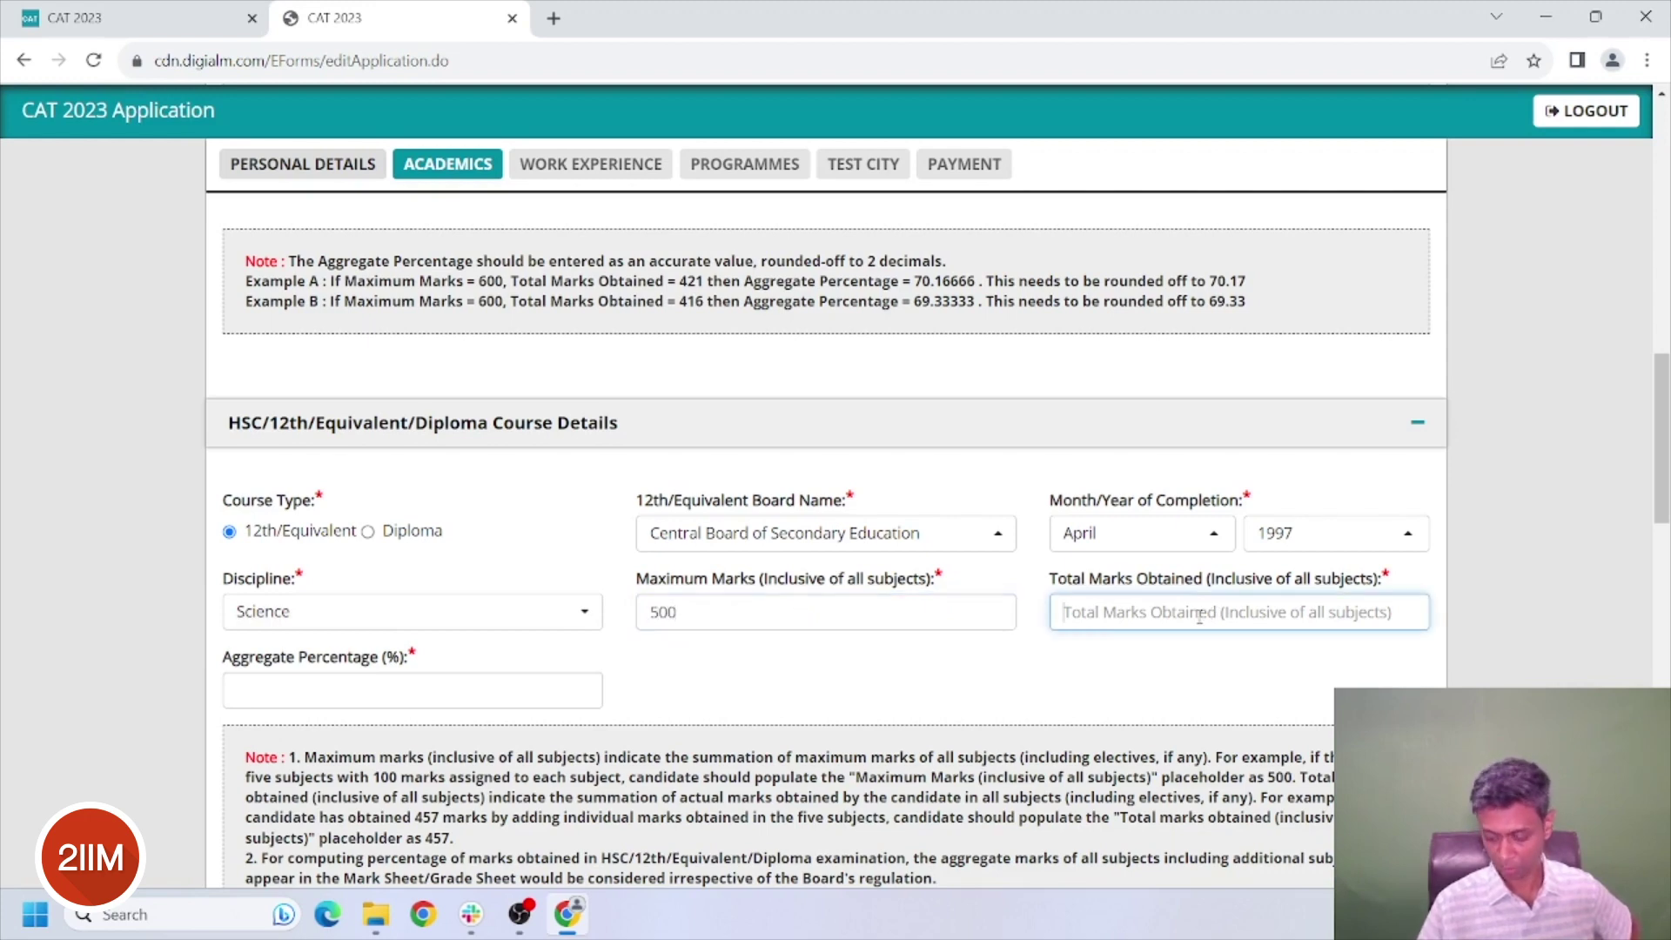
pyautogui.write('467')
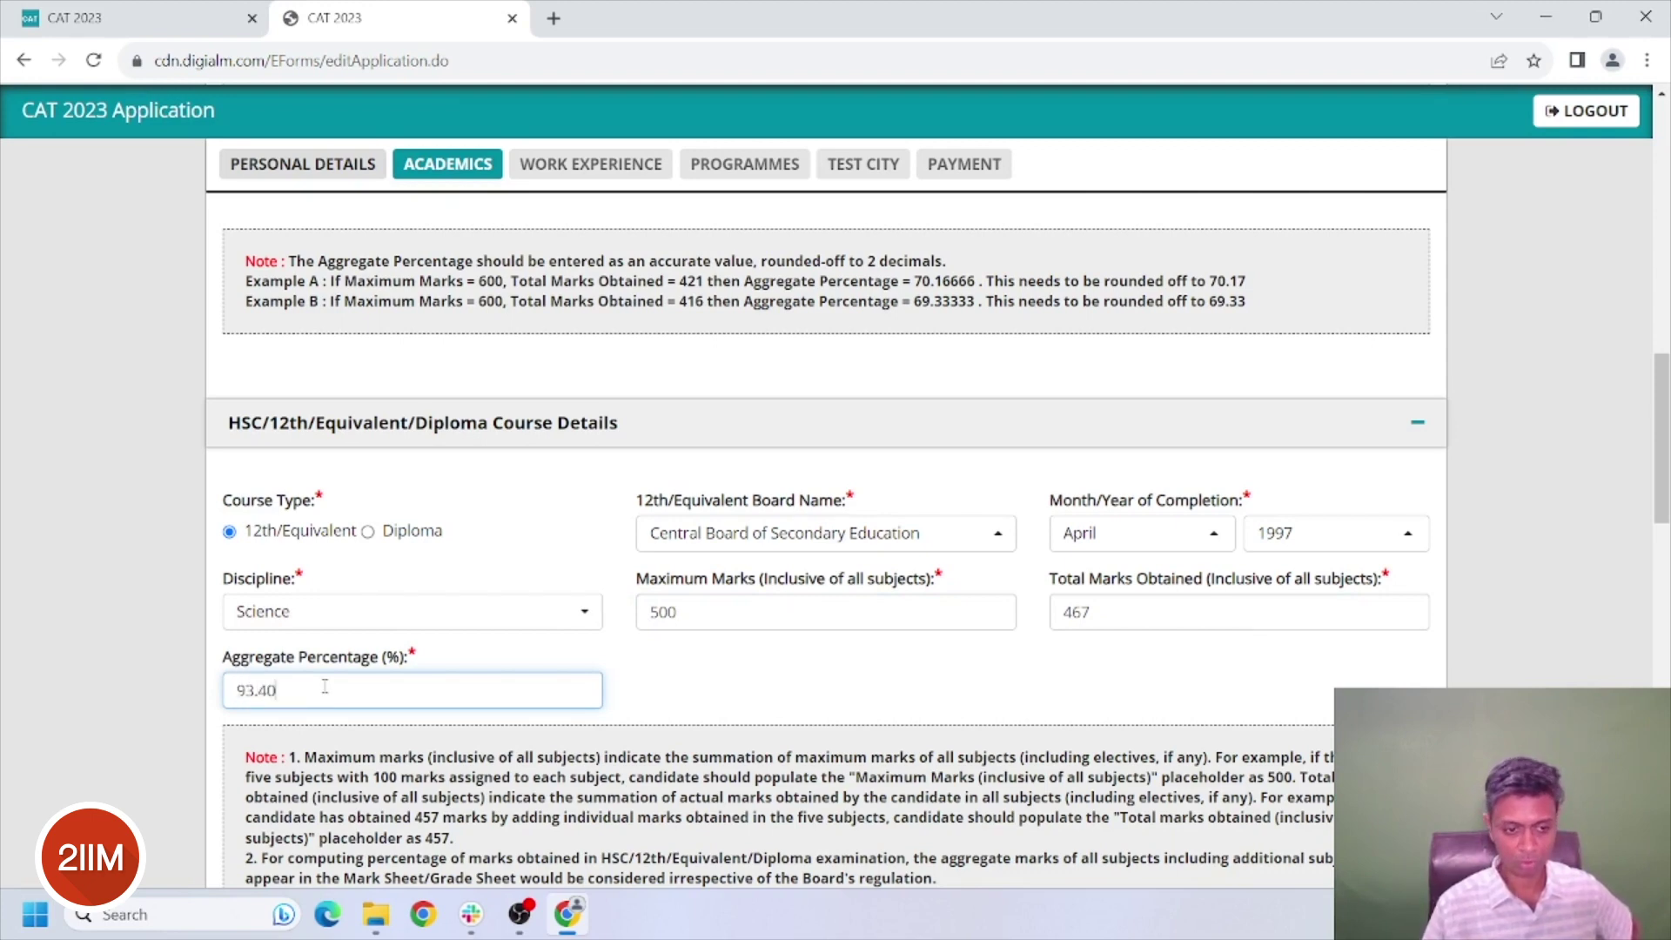
pyautogui.scroll(5, 606, 640)
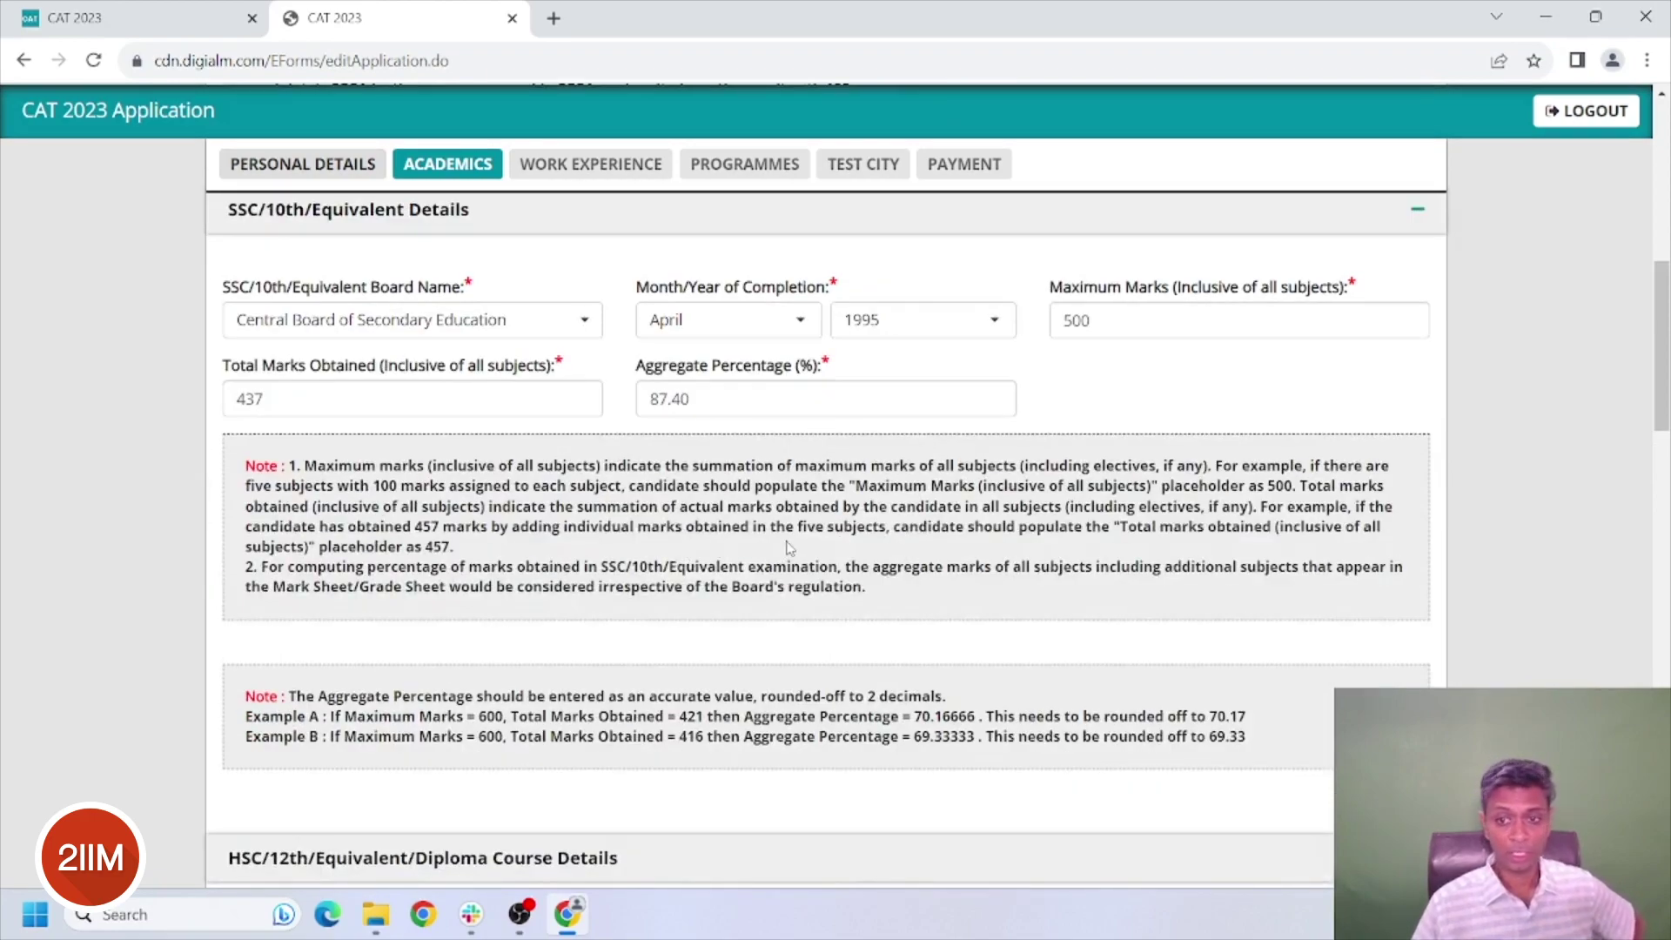
pyautogui.scroll(-15, 789, 546)
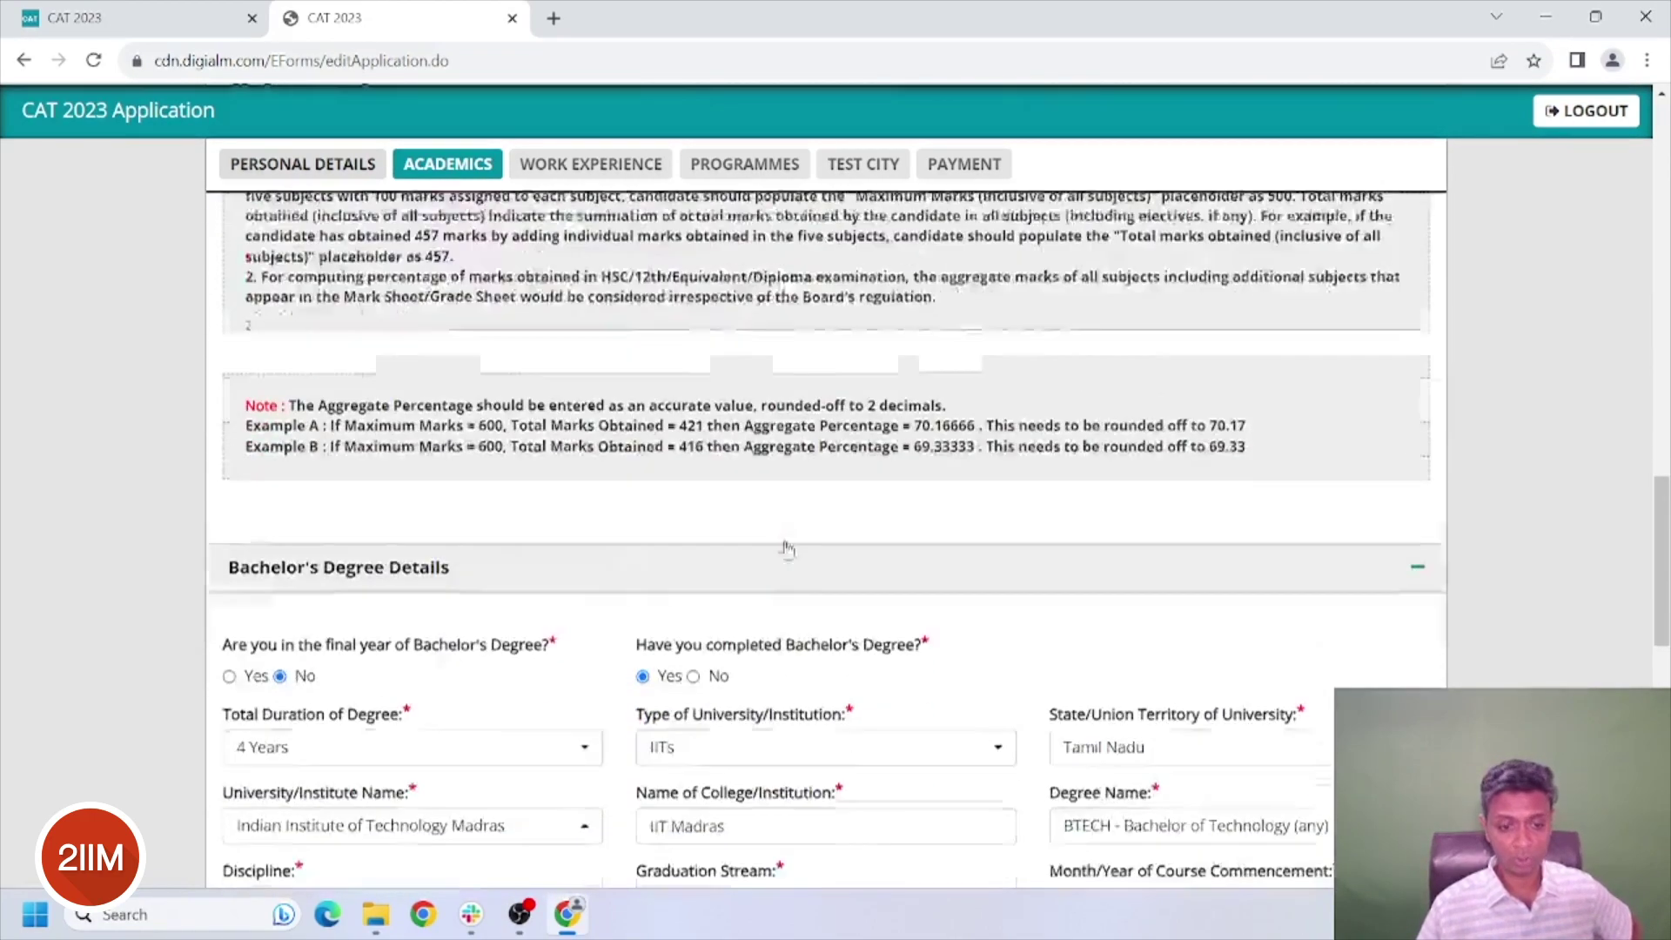
pyautogui.scroll(-5, 786, 540)
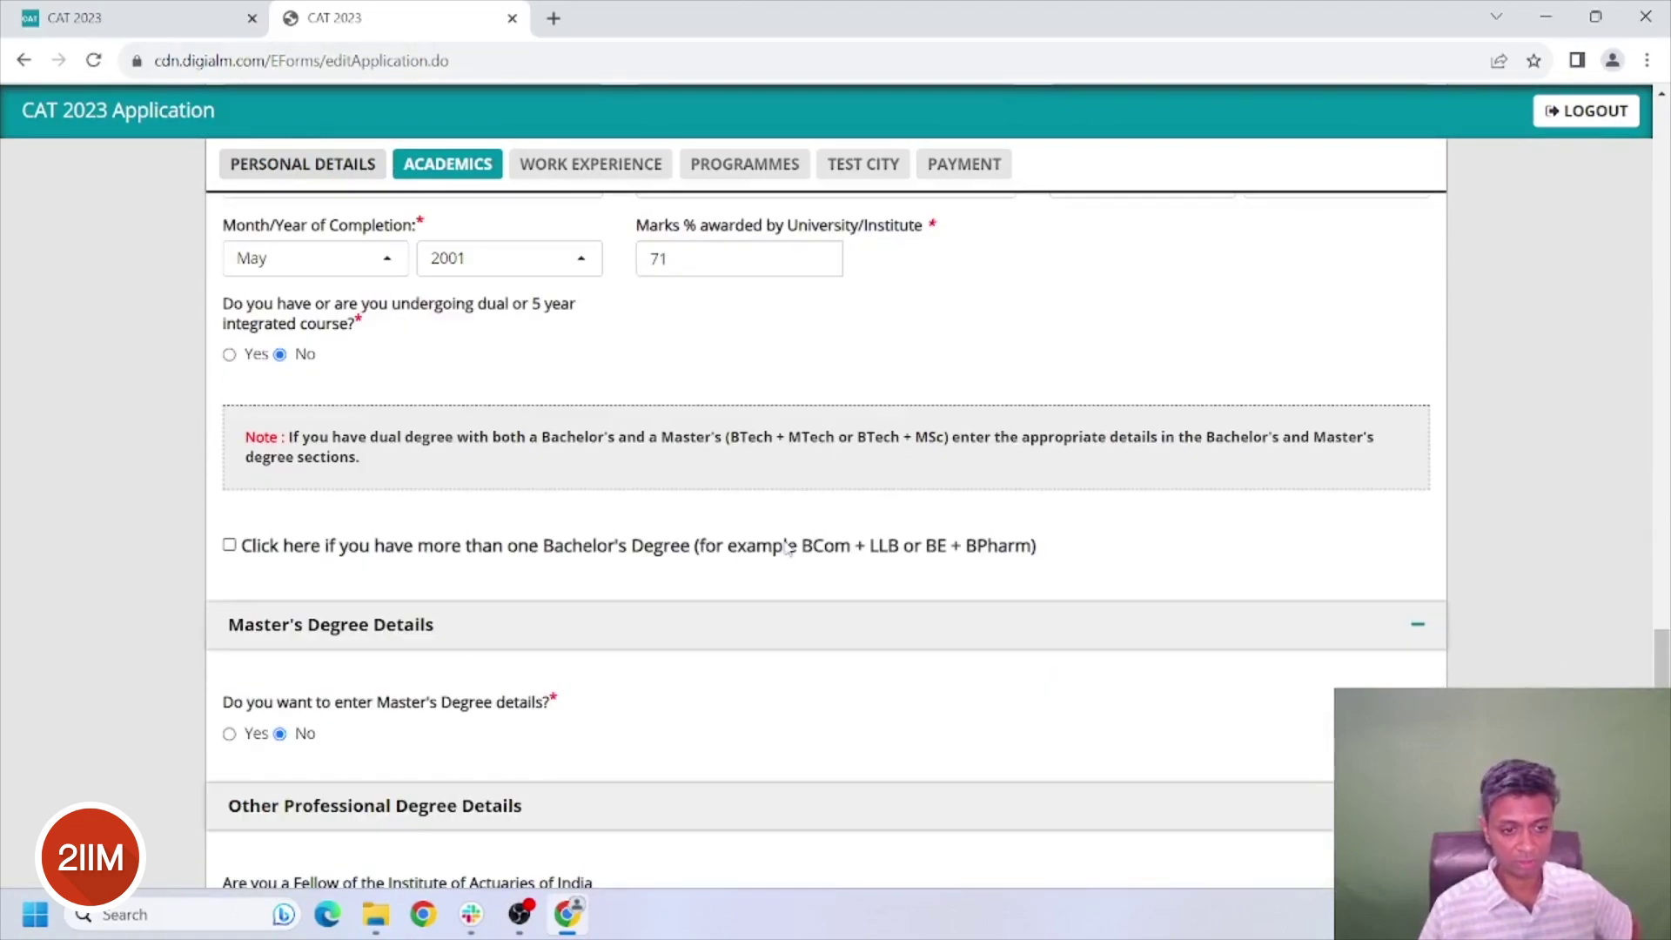
pyautogui.scroll(-4, 788, 546)
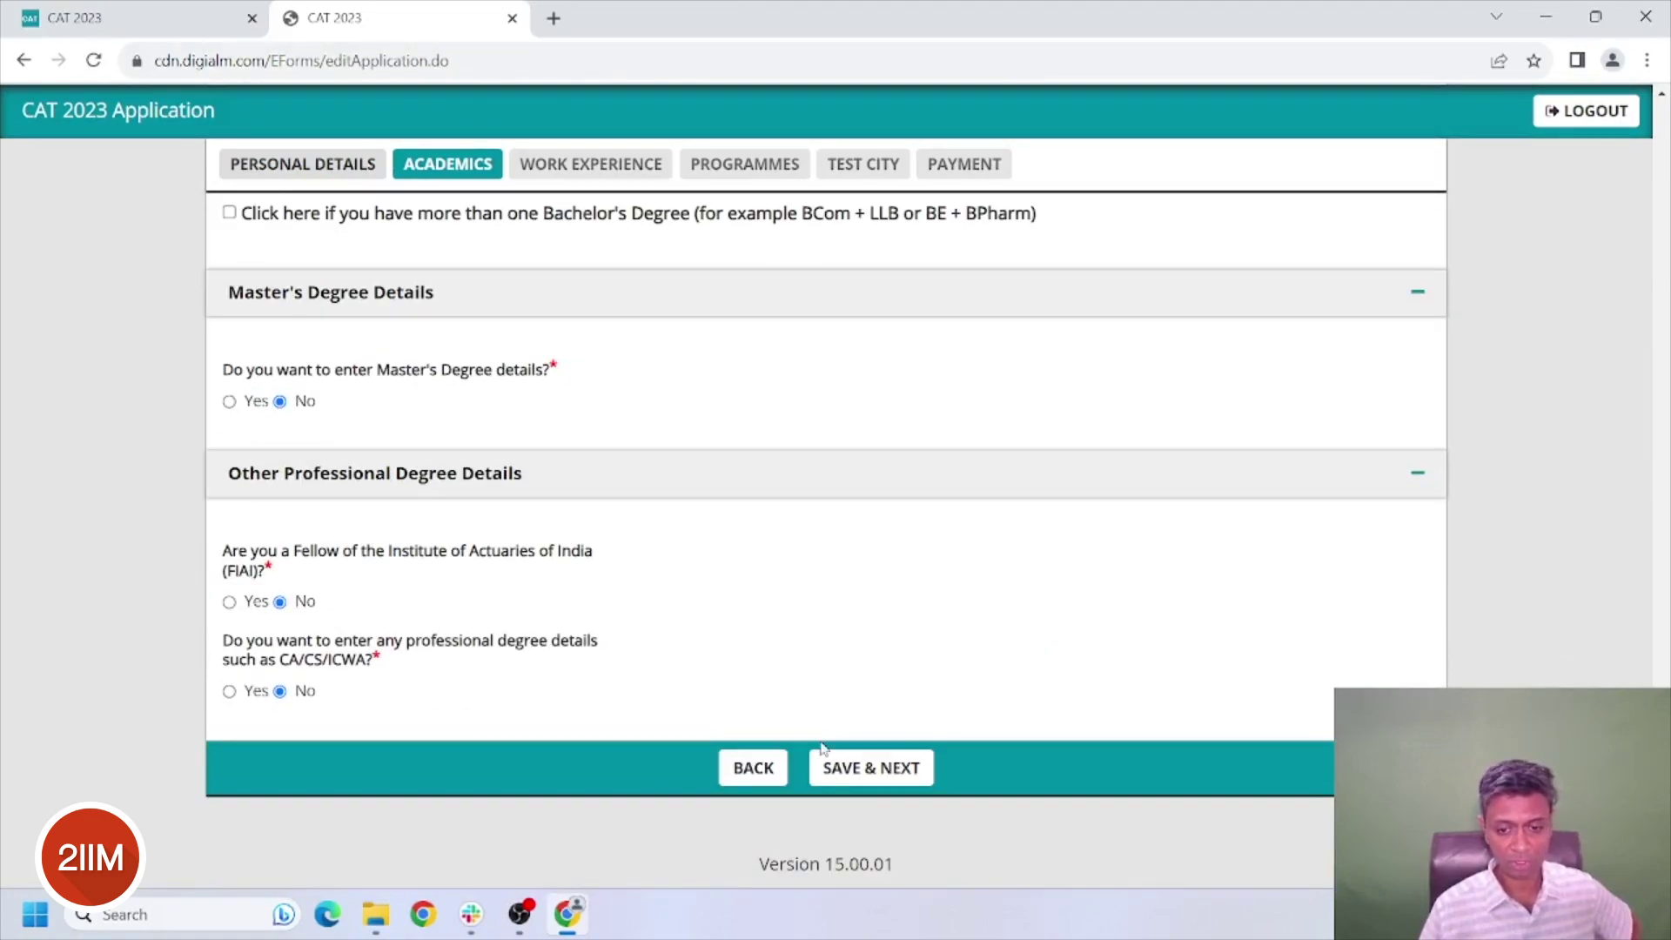
pyautogui.click(846, 771)
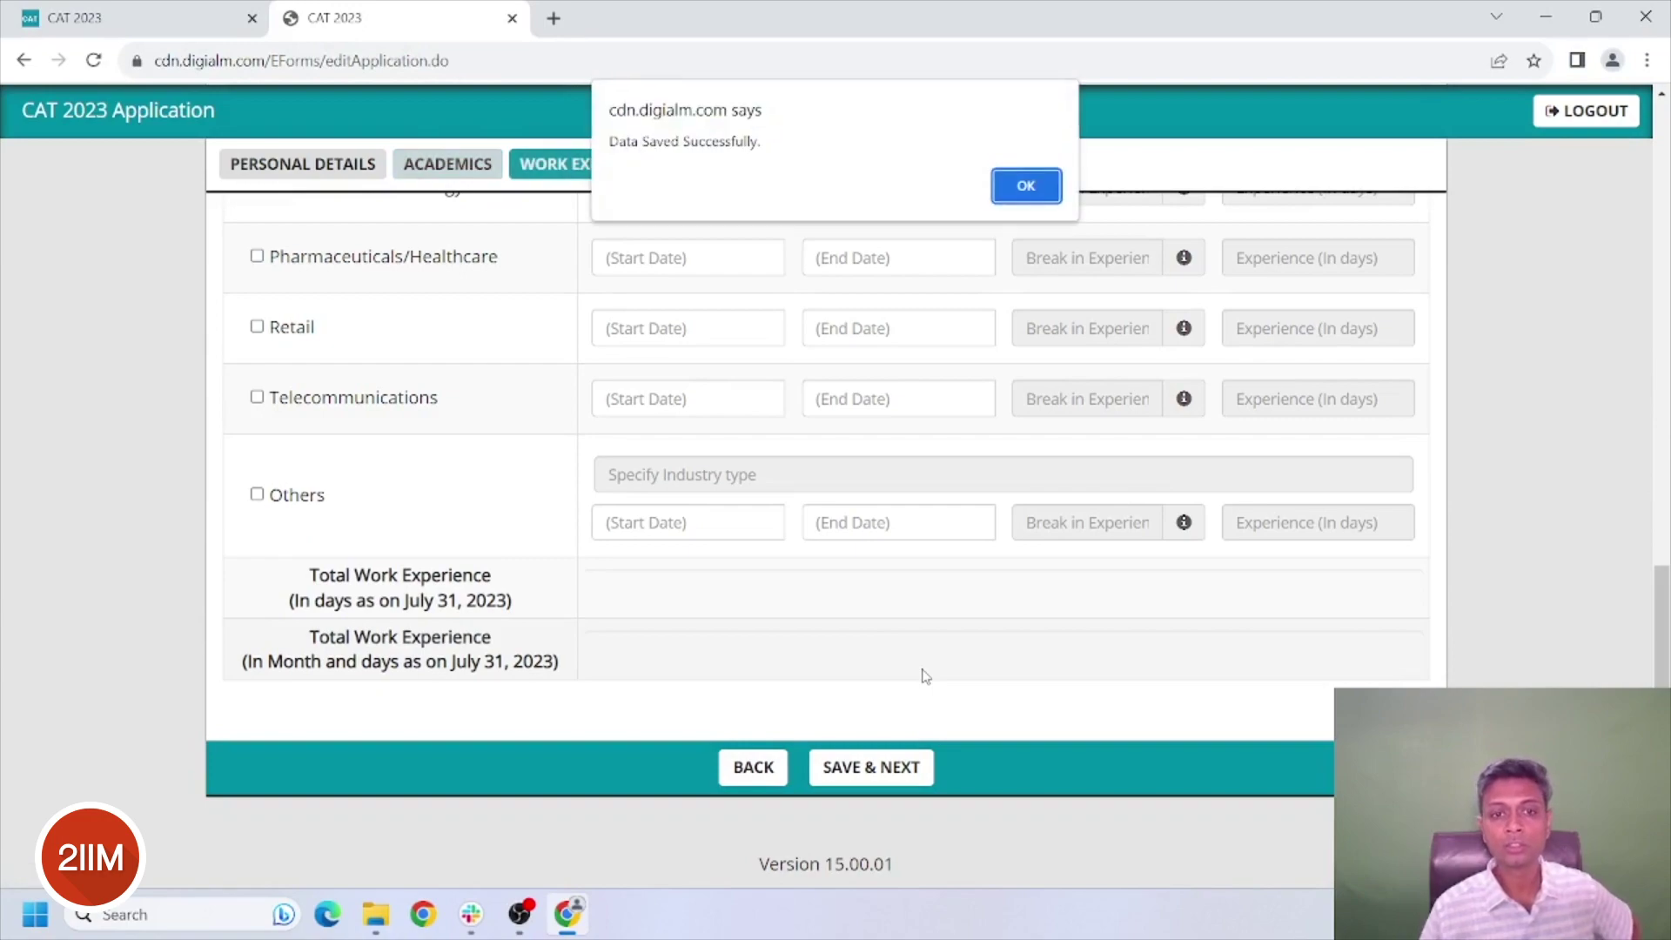
# Tick Banking/Financial Services and set its start date to 11/01/2004
pyautogui.click(1007, 193)
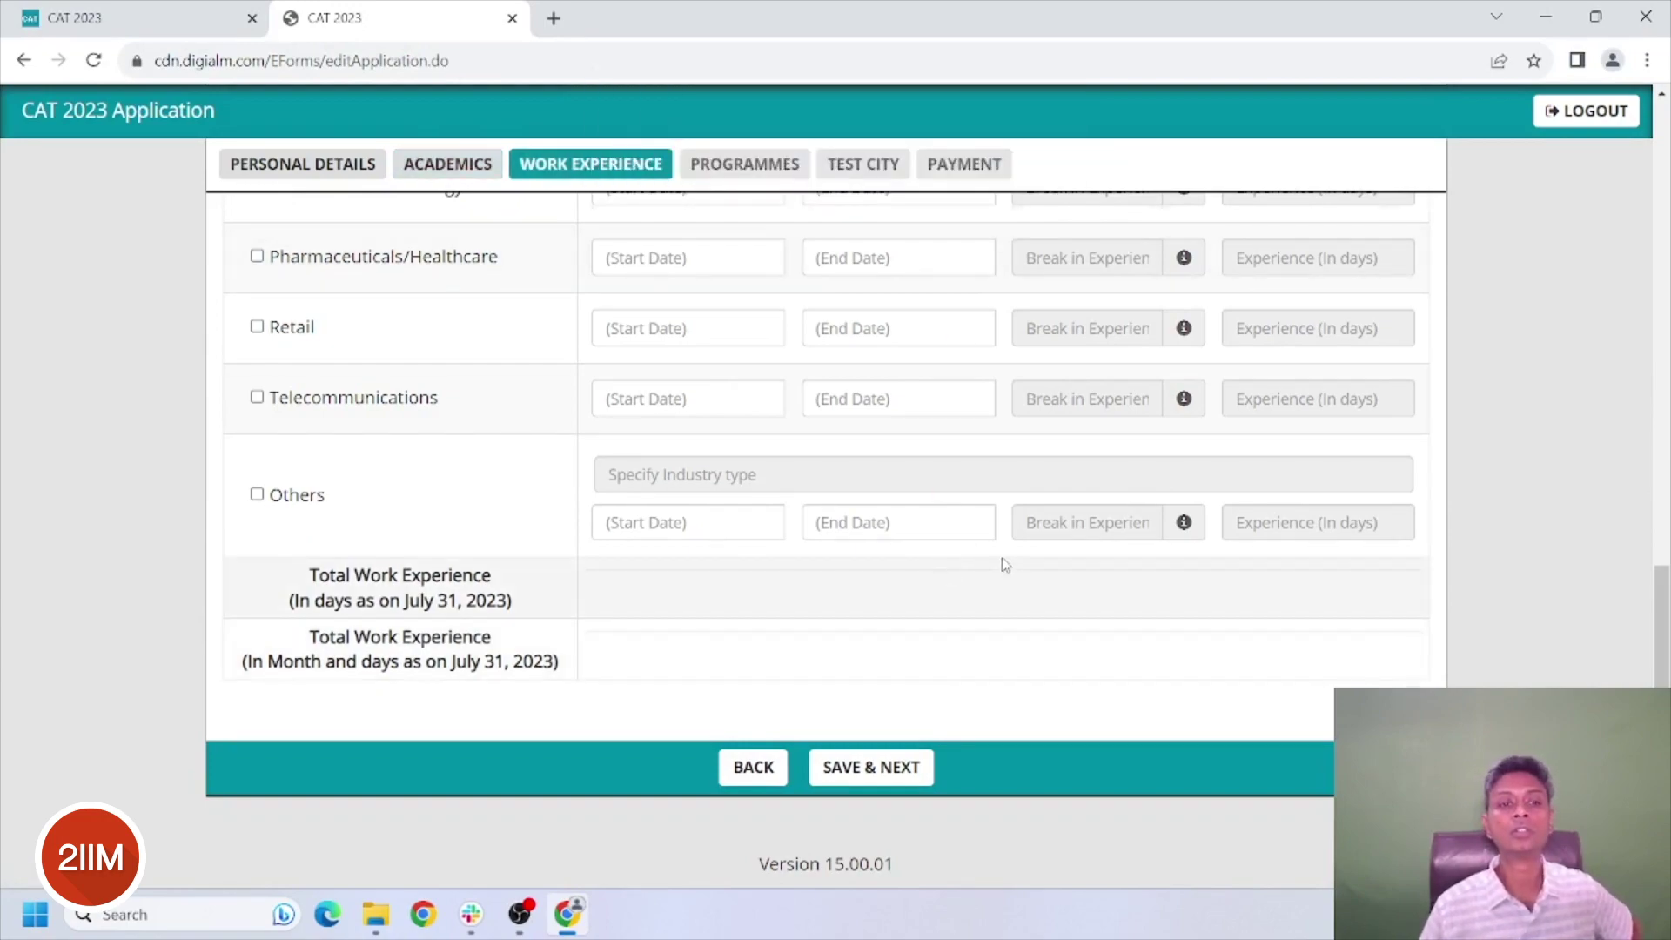
pyautogui.scroll(10, 1006, 565)
pyautogui.scroll(-5, 1005, 565)
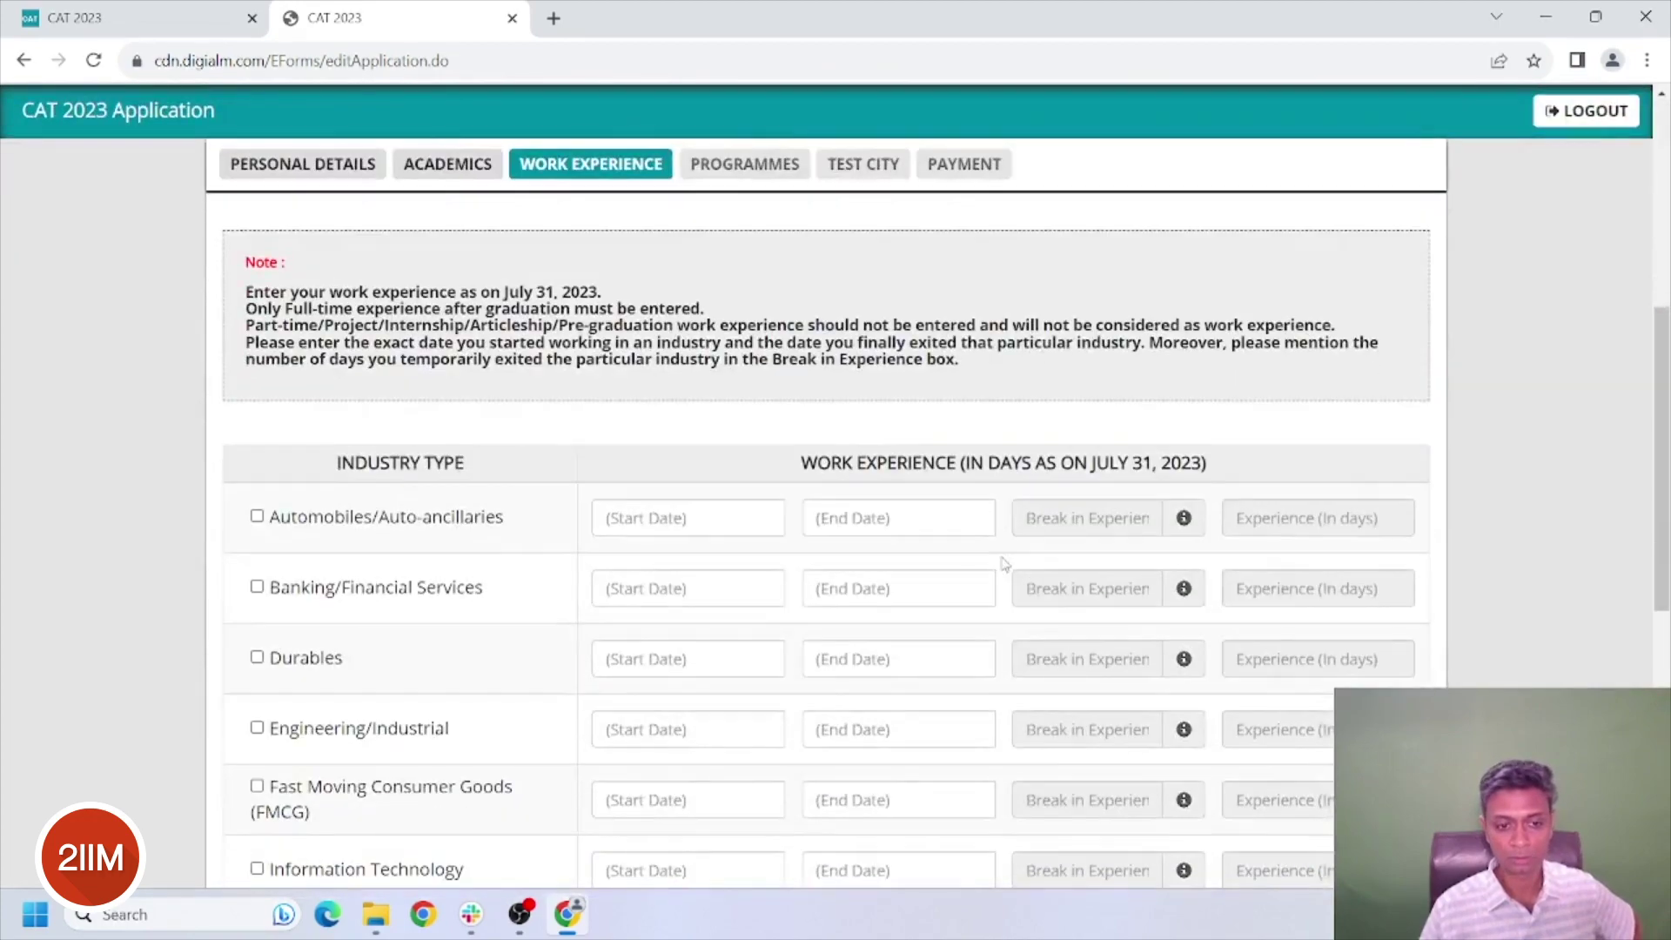
pyautogui.scroll(-1, 1005, 564)
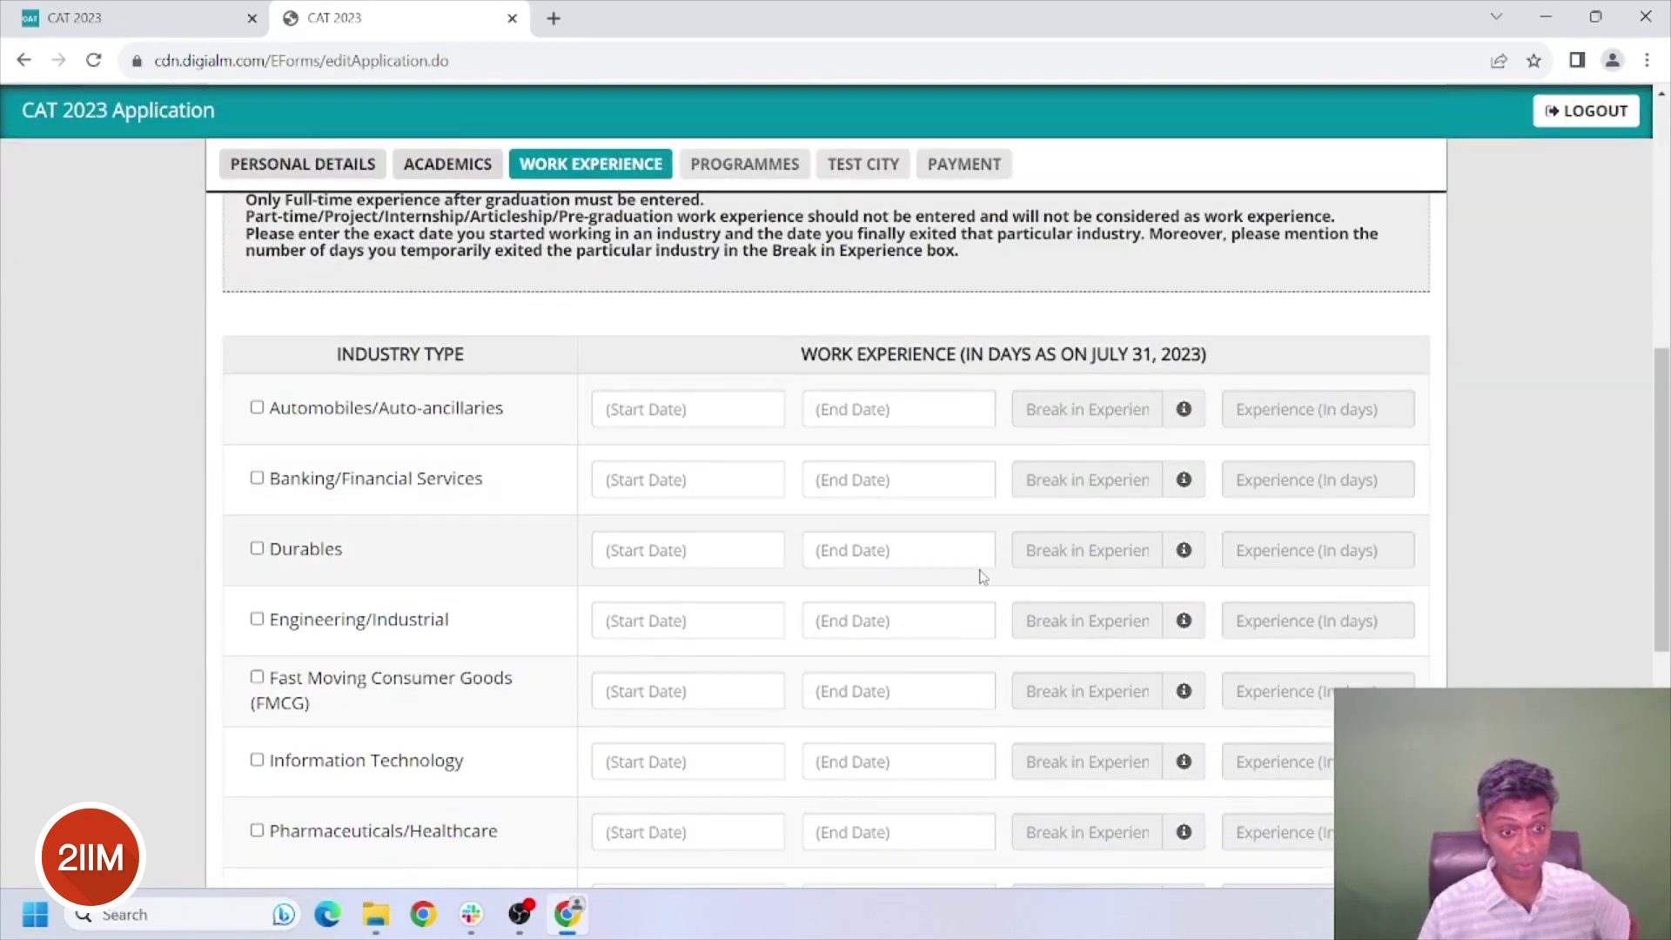
pyautogui.click(256, 479)
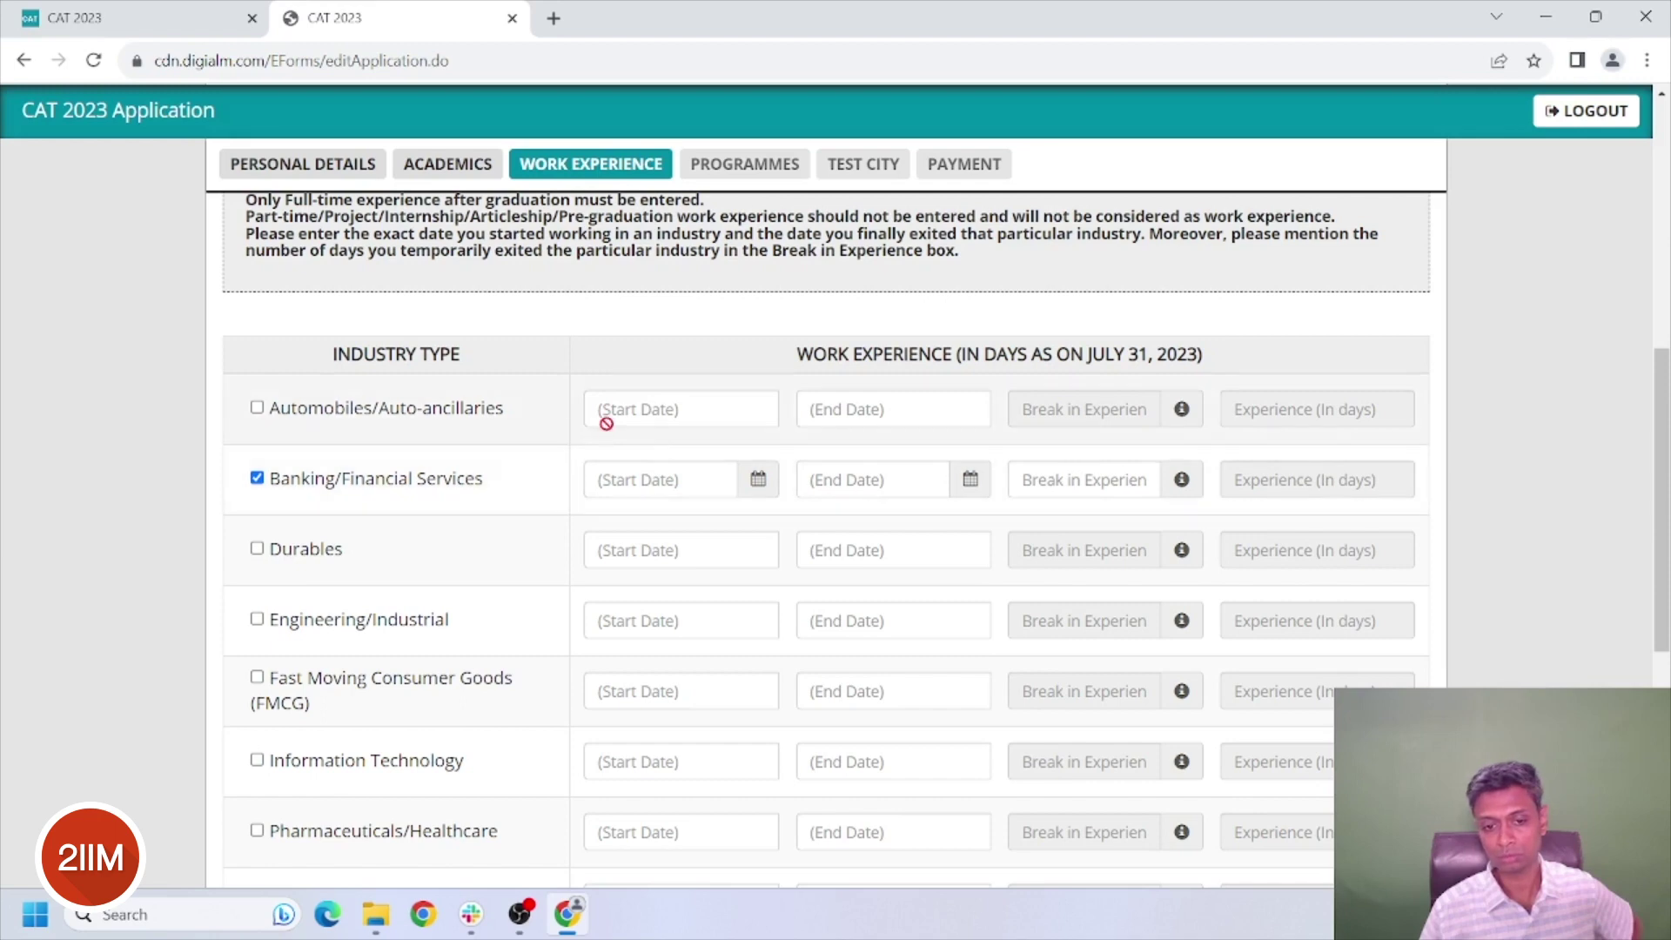
pyautogui.click(757, 479)
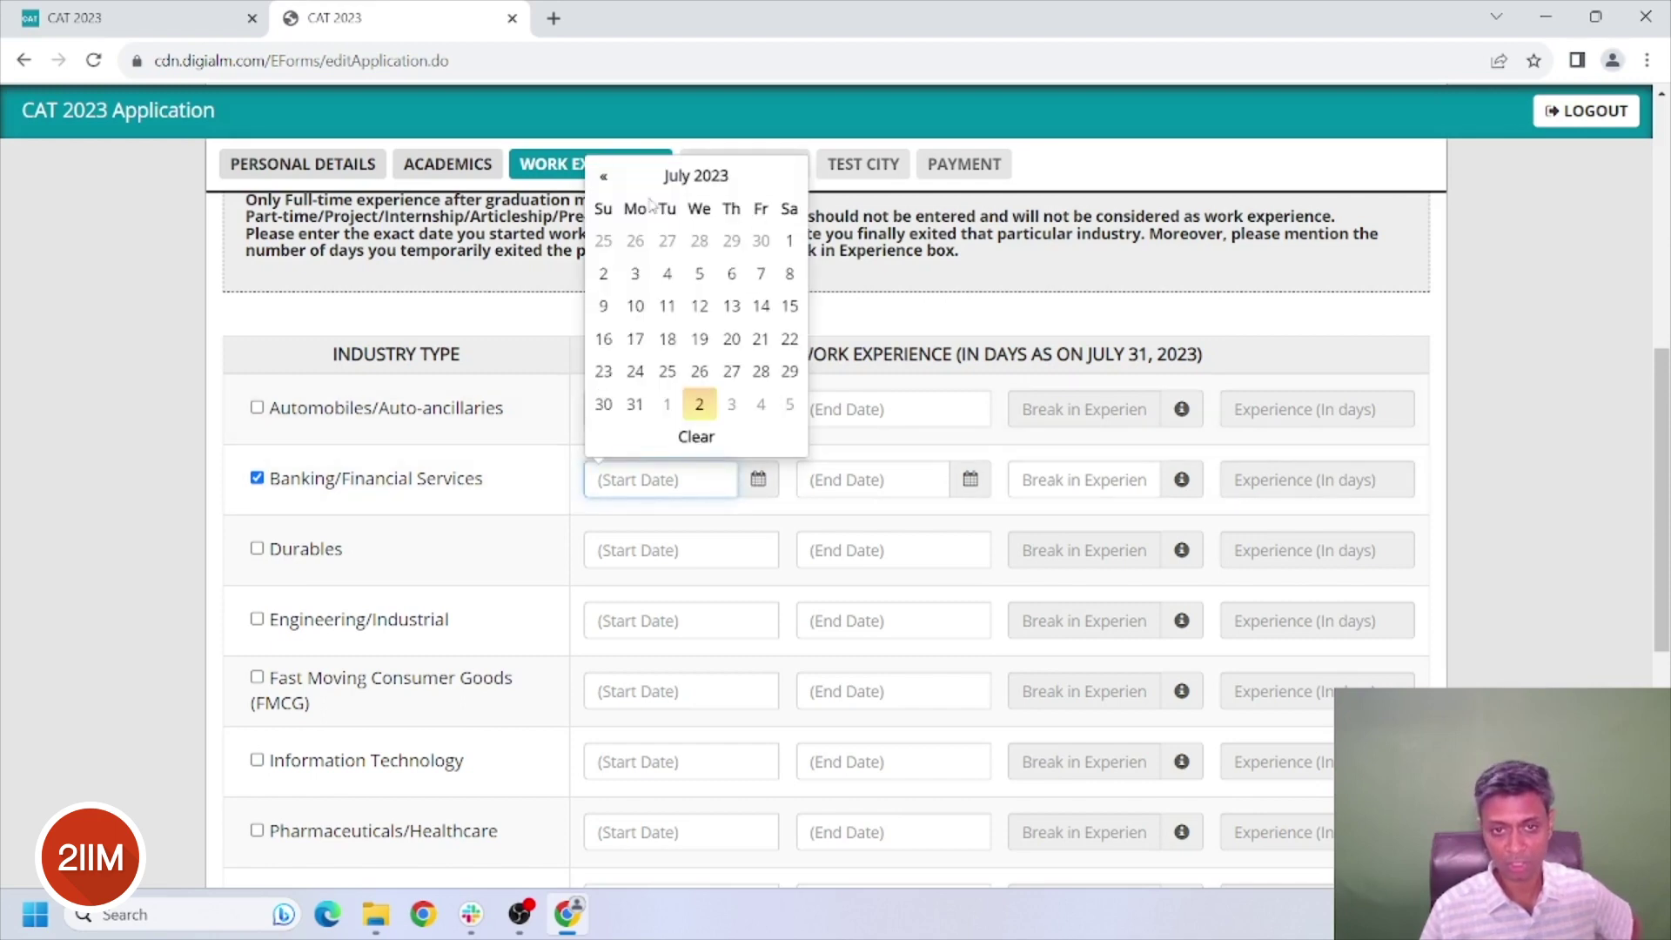
pyautogui.click(672, 174)
pyautogui.click(599, 207)
pyautogui.click(599, 207)
pyautogui.click(600, 208)
pyautogui.click(600, 207)
pyautogui.click(601, 209)
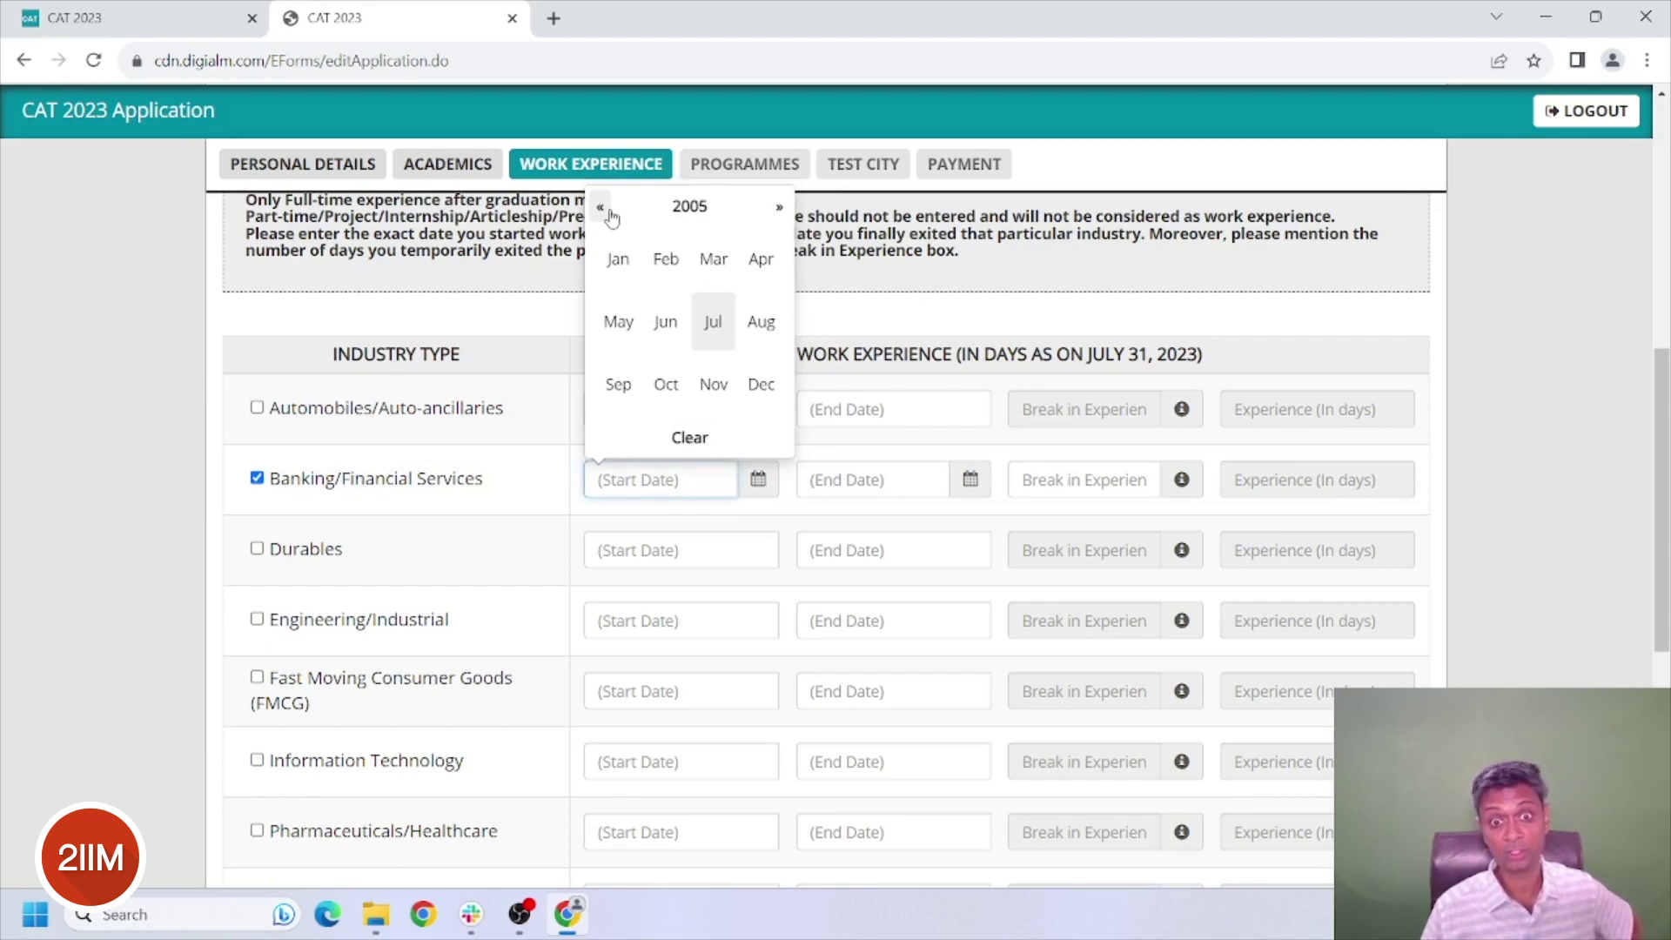
pyautogui.click(751, 391)
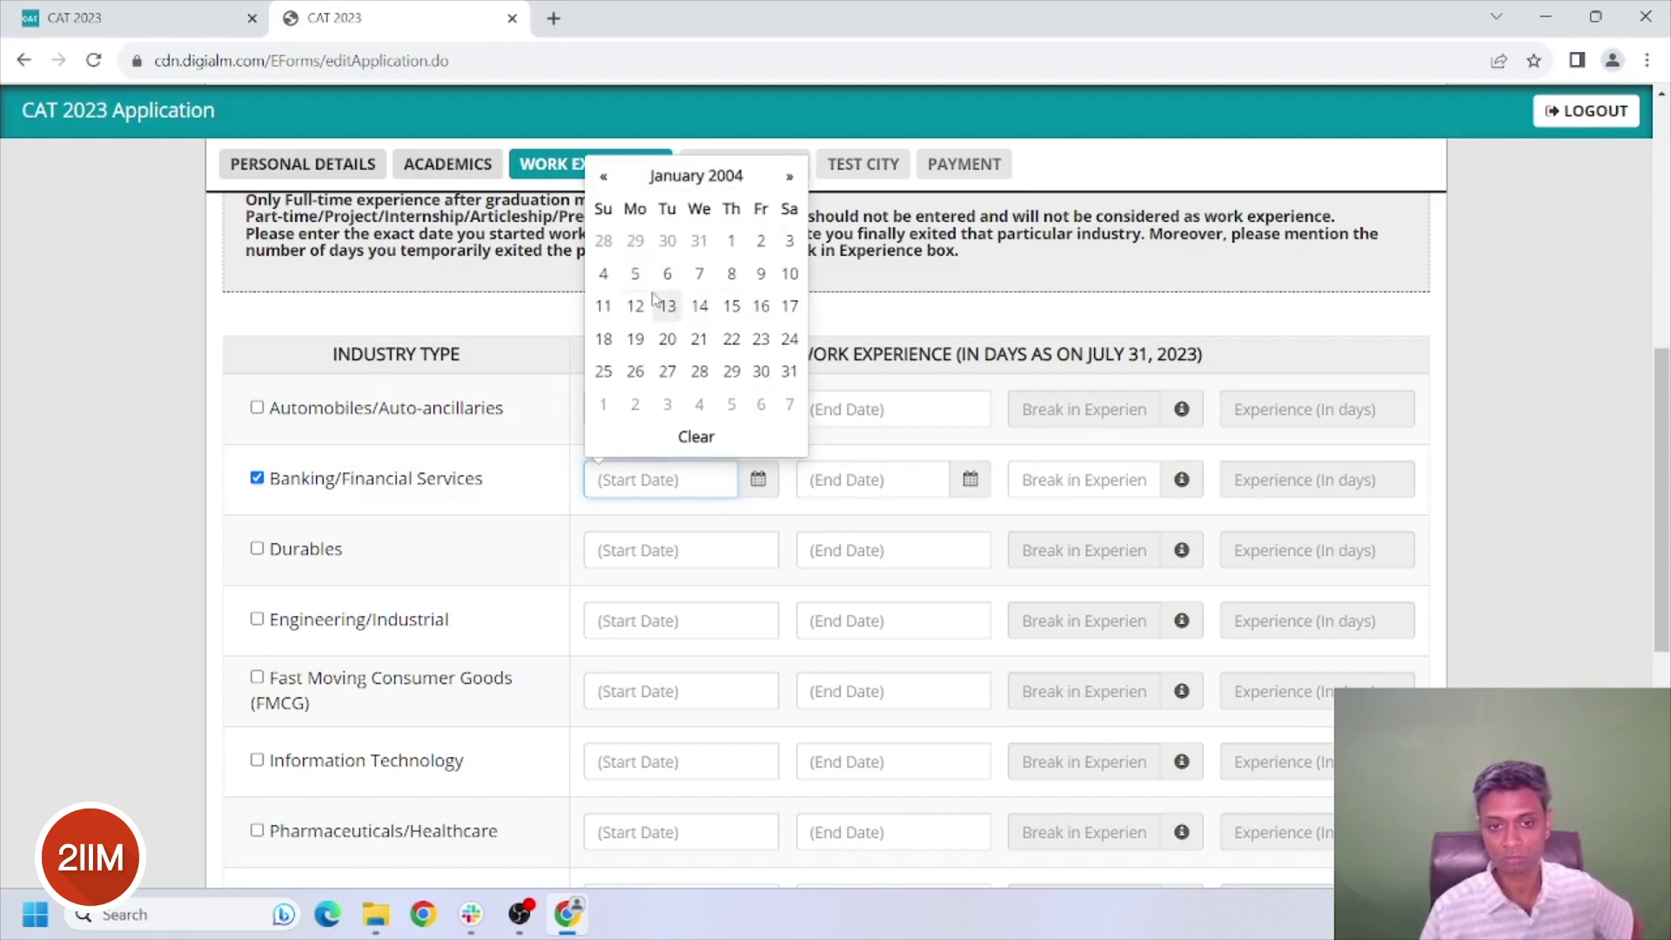
pyautogui.click(605, 305)
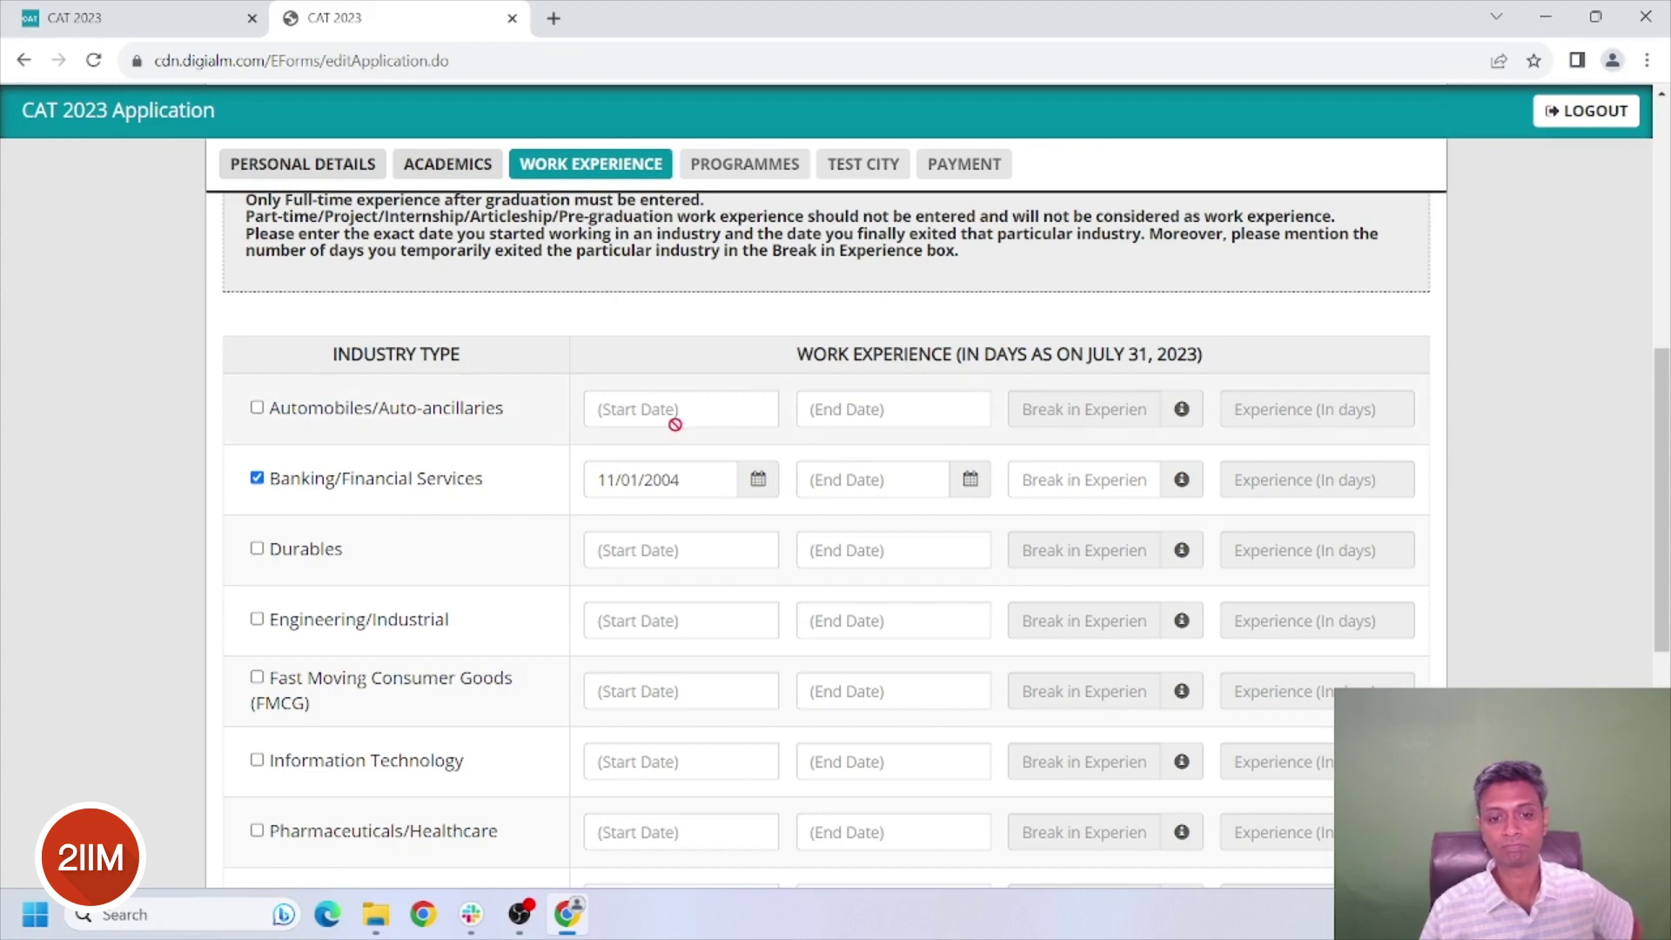
# Set the banking end date to 15/12/2008 with 0 break, giving 1801 days
pyautogui.click(1119, 478)
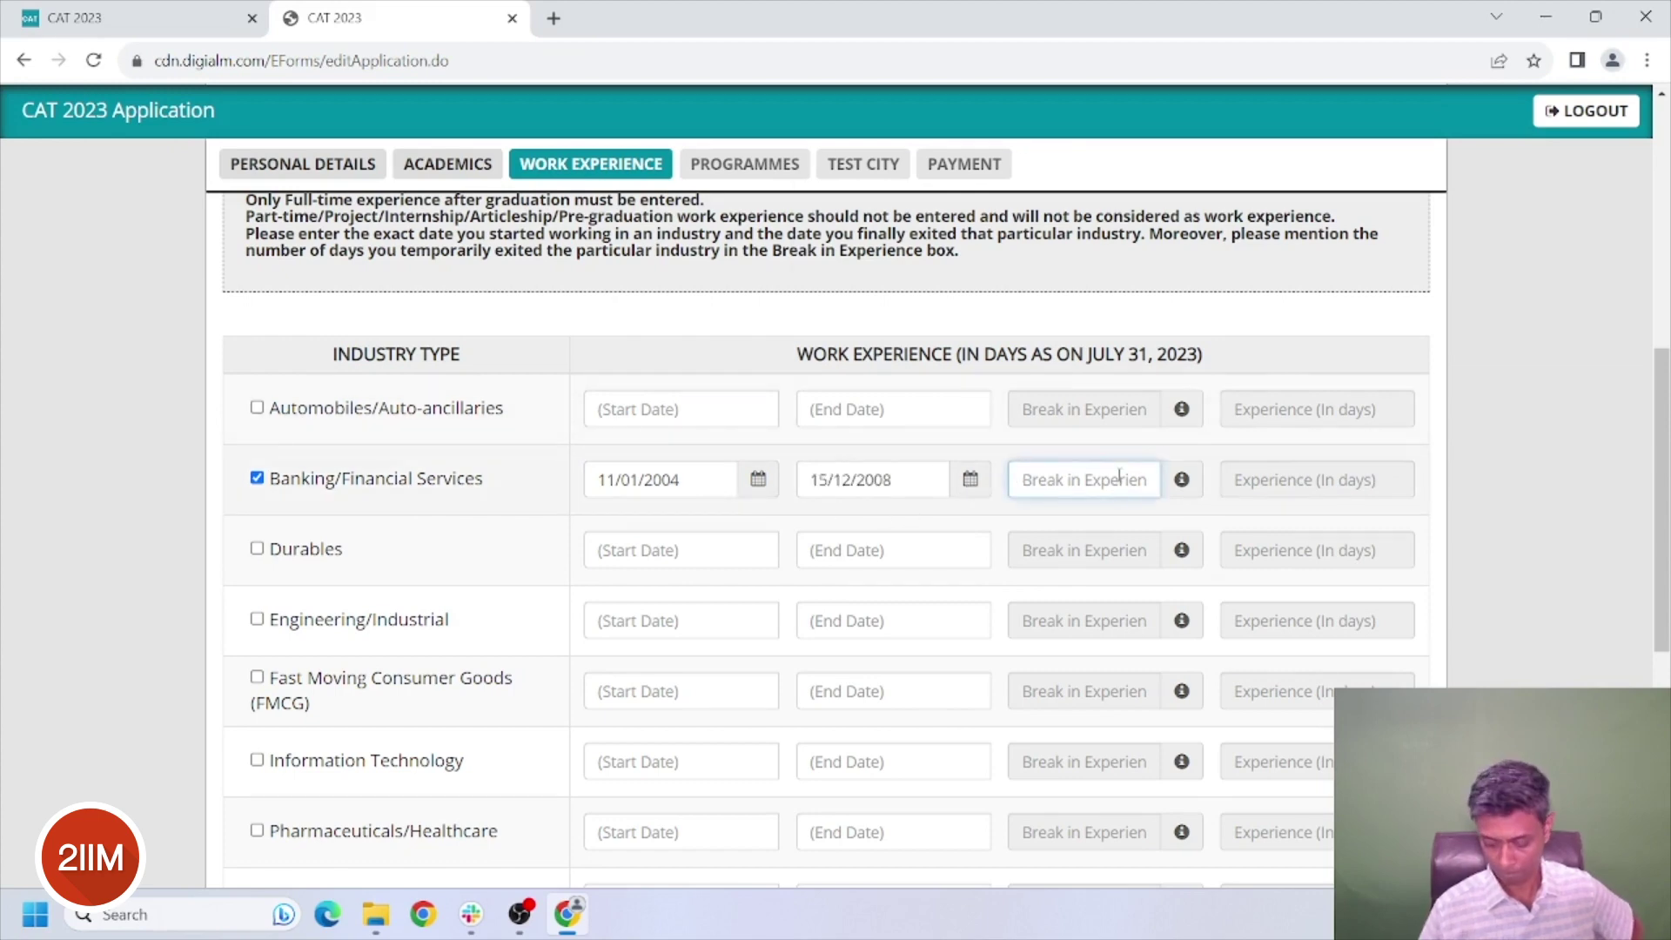
pyautogui.write('0')
pyautogui.click(1223, 481)
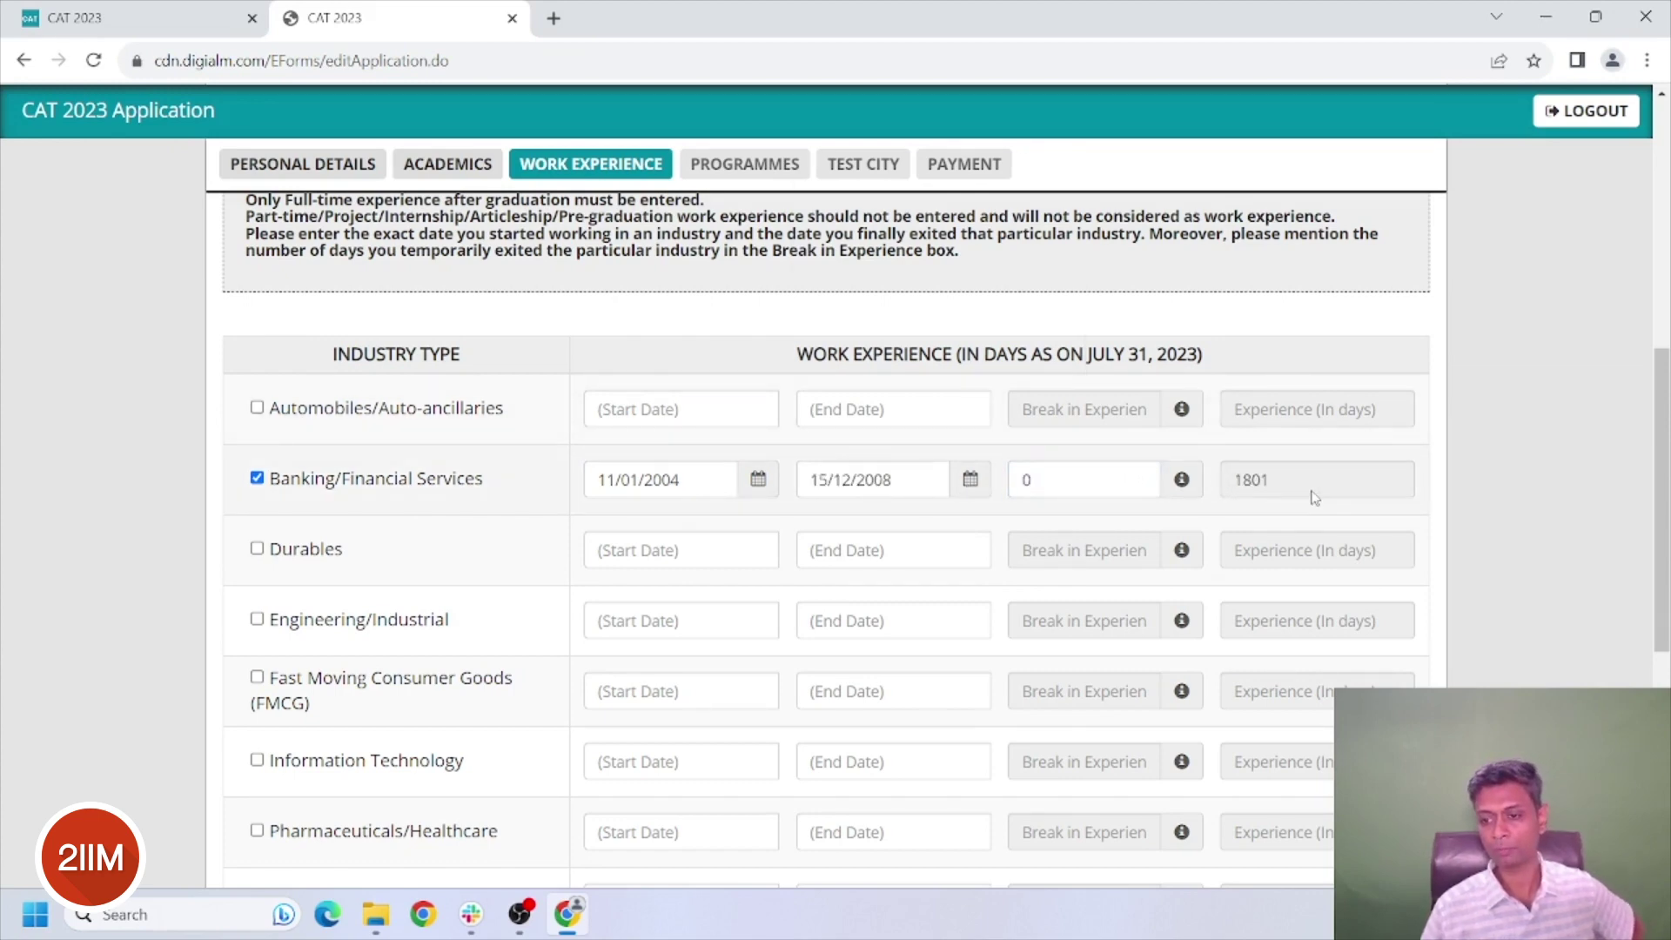
pyautogui.scroll(-6, 642, 651)
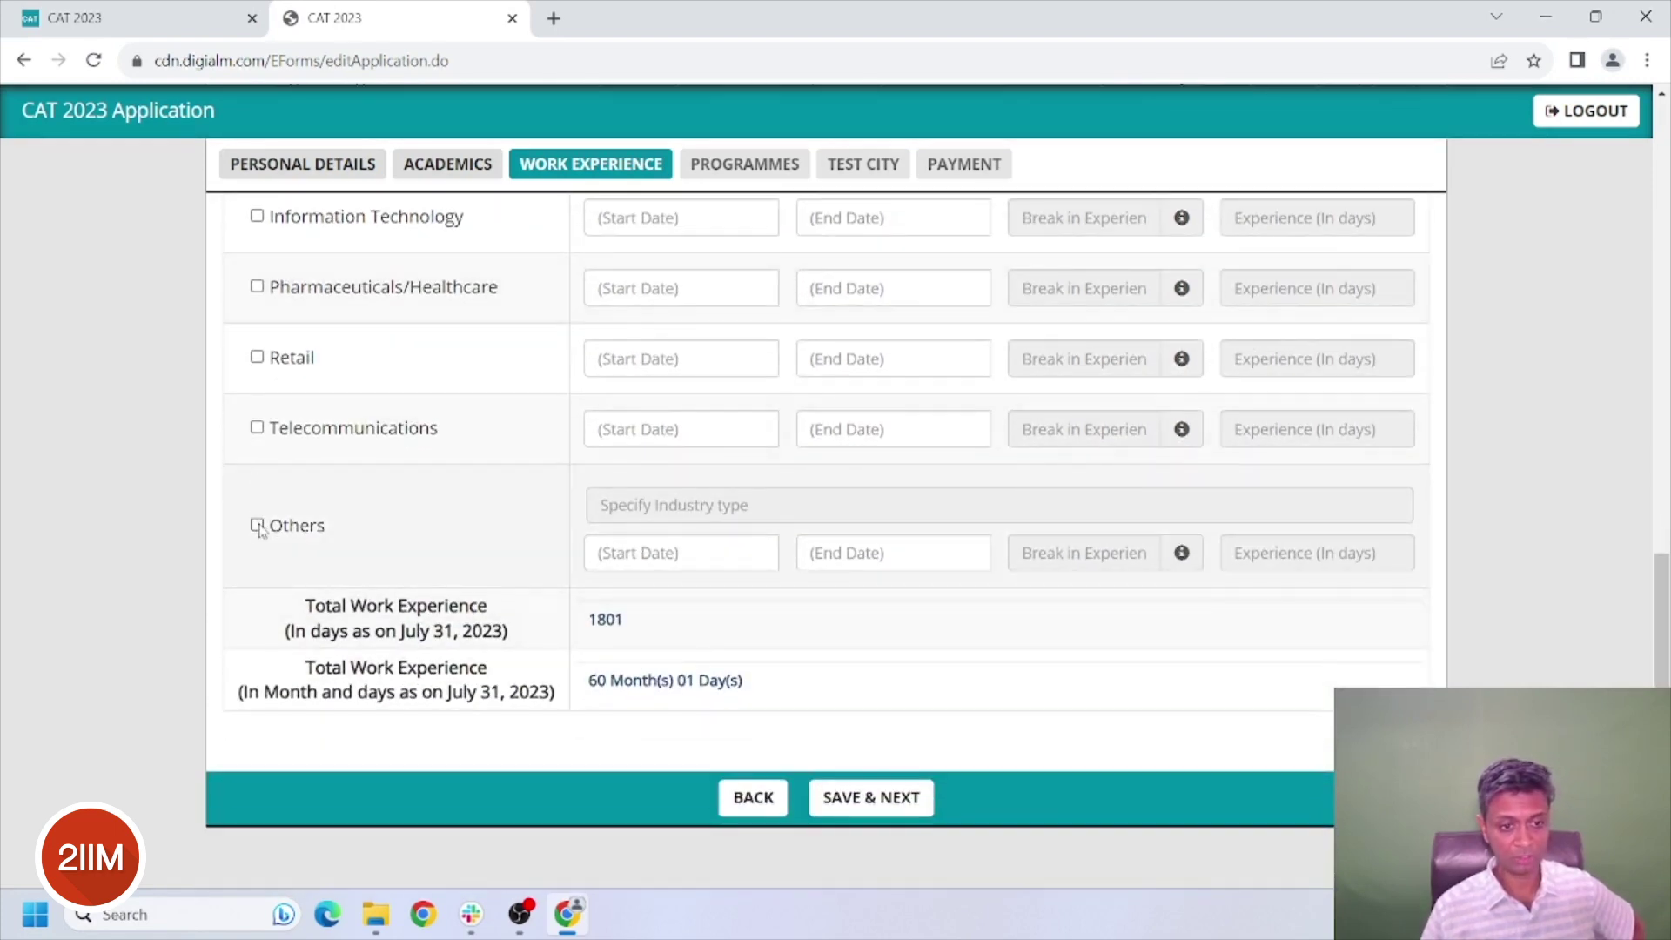
# Add Others industry 'Education' with a start date of 10/01/2009
pyautogui.click(257, 525)
pyautogui.click(712, 507)
pyautogui.write('Education')
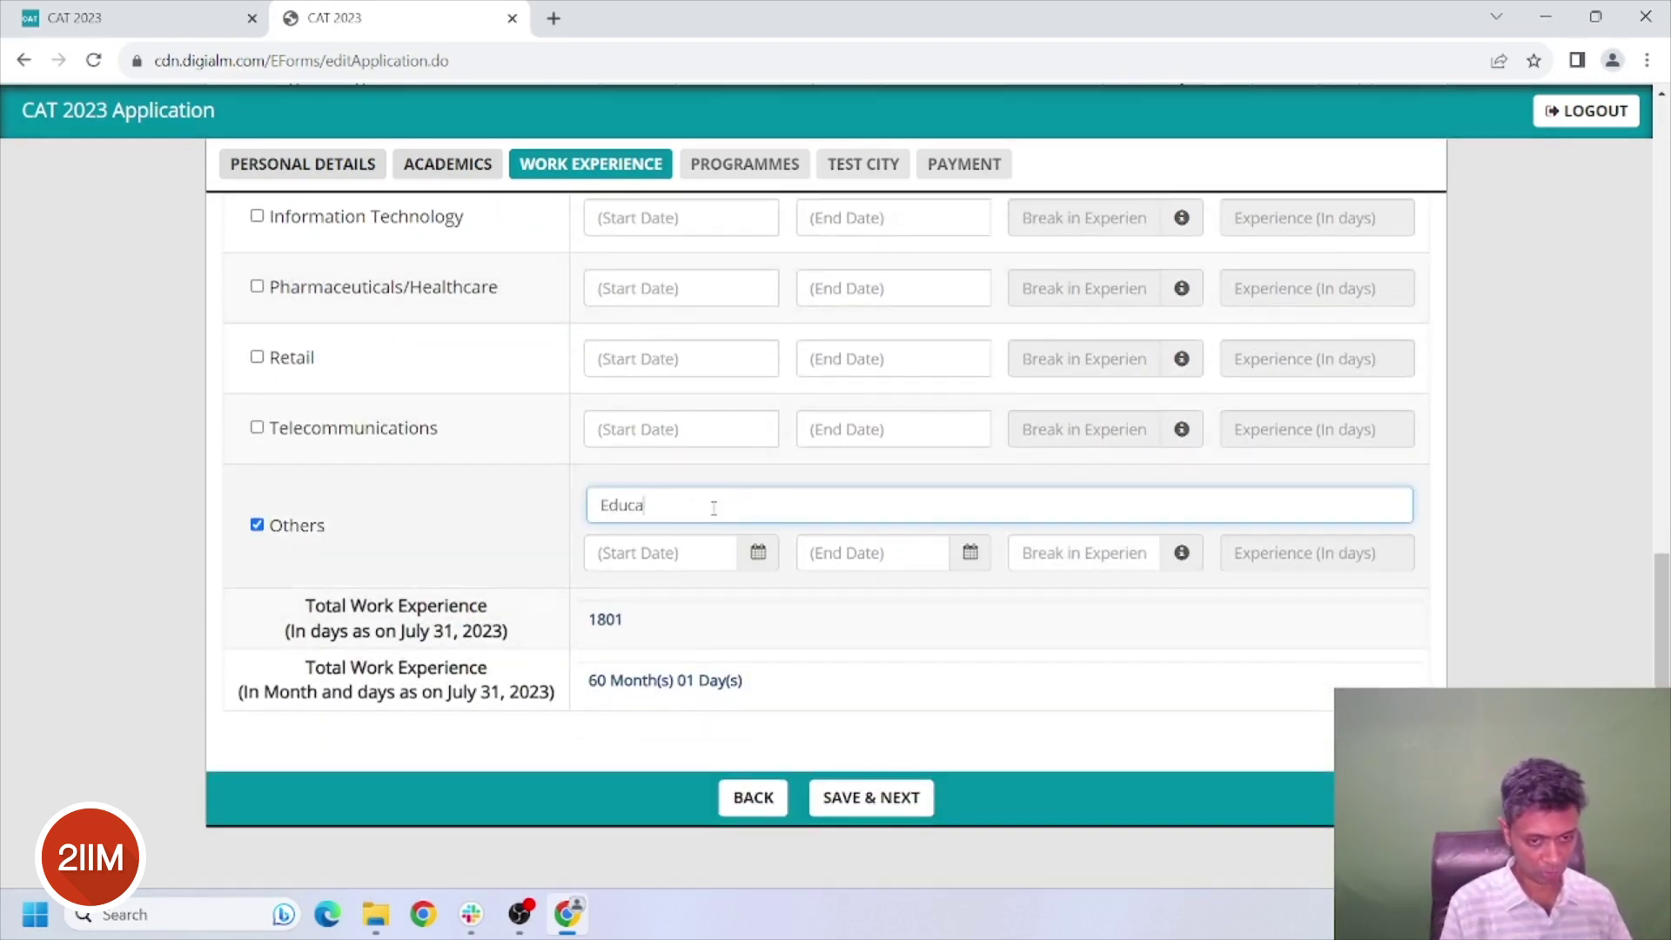
pyautogui.click(759, 554)
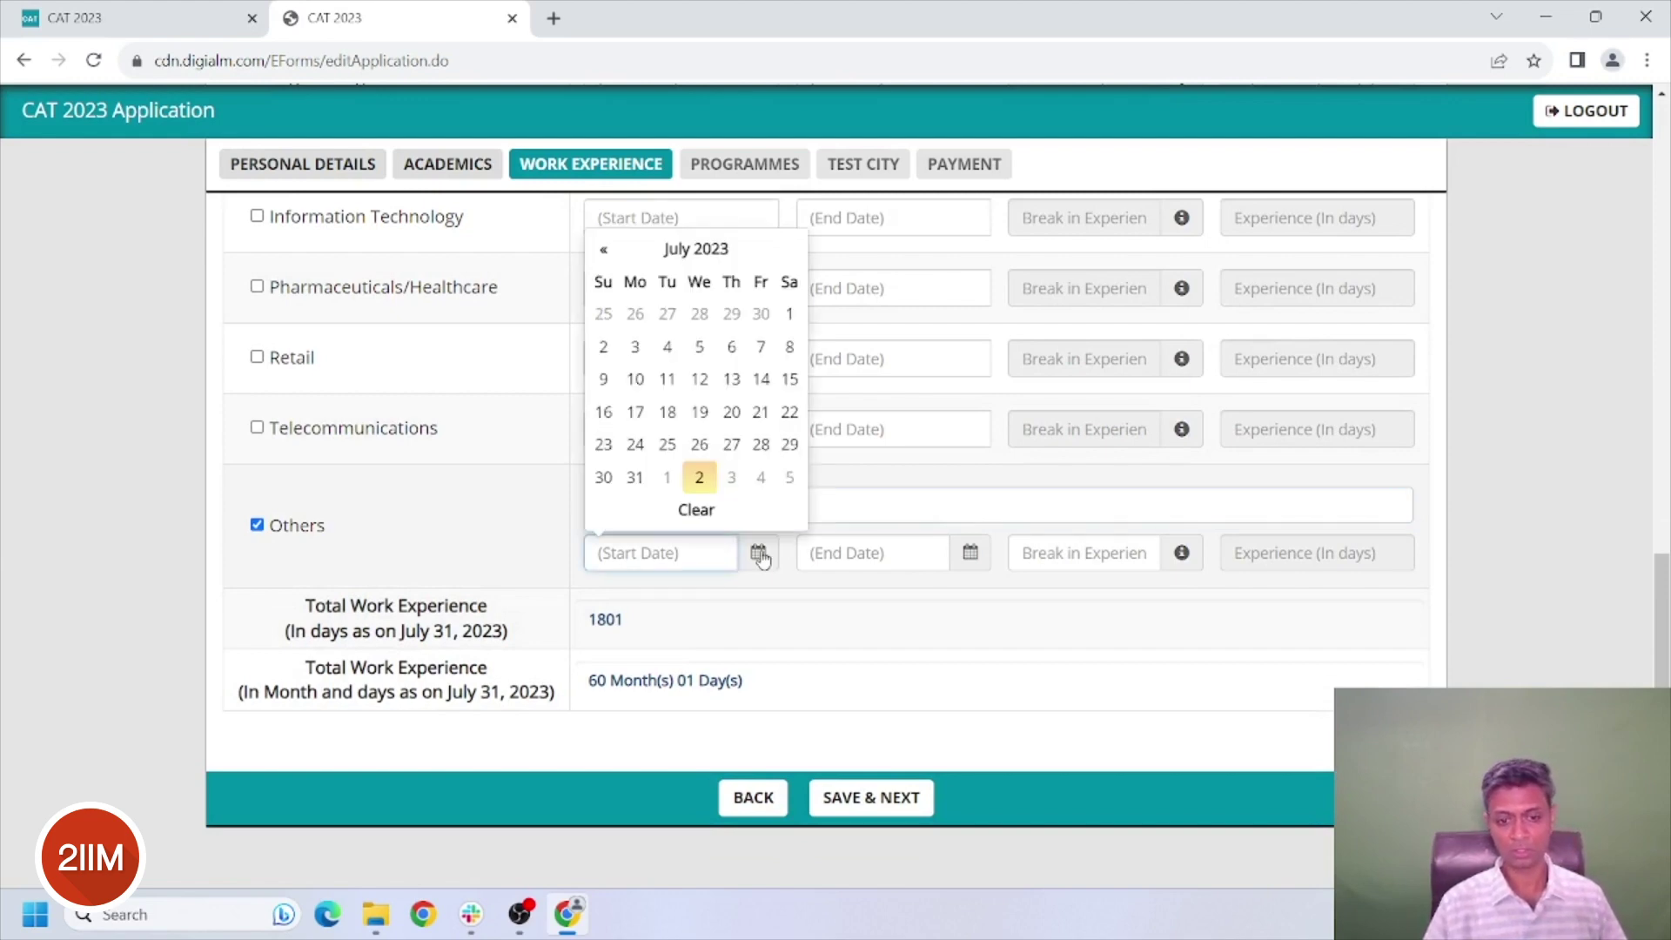
pyautogui.click(686, 248)
pyautogui.click(600, 280)
pyautogui.click(600, 280)
pyautogui.click(600, 280)
pyautogui.click(600, 280)
pyautogui.click(600, 280)
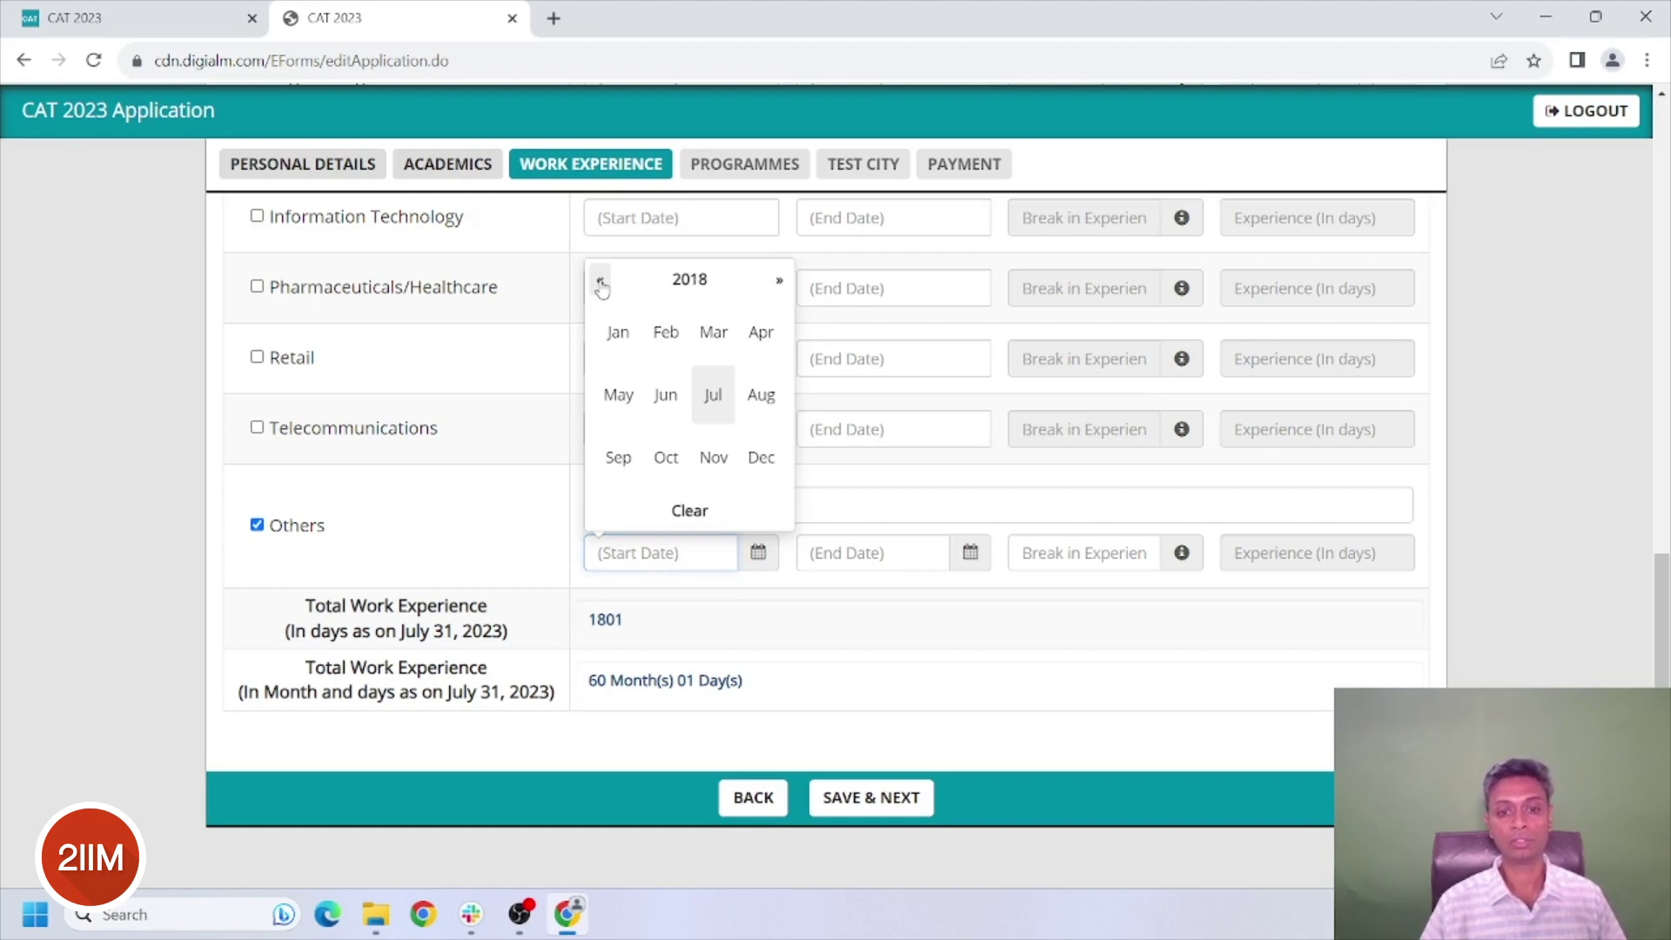
pyautogui.click(601, 290)
pyautogui.click(601, 290)
pyautogui.click(602, 291)
pyautogui.click(601, 291)
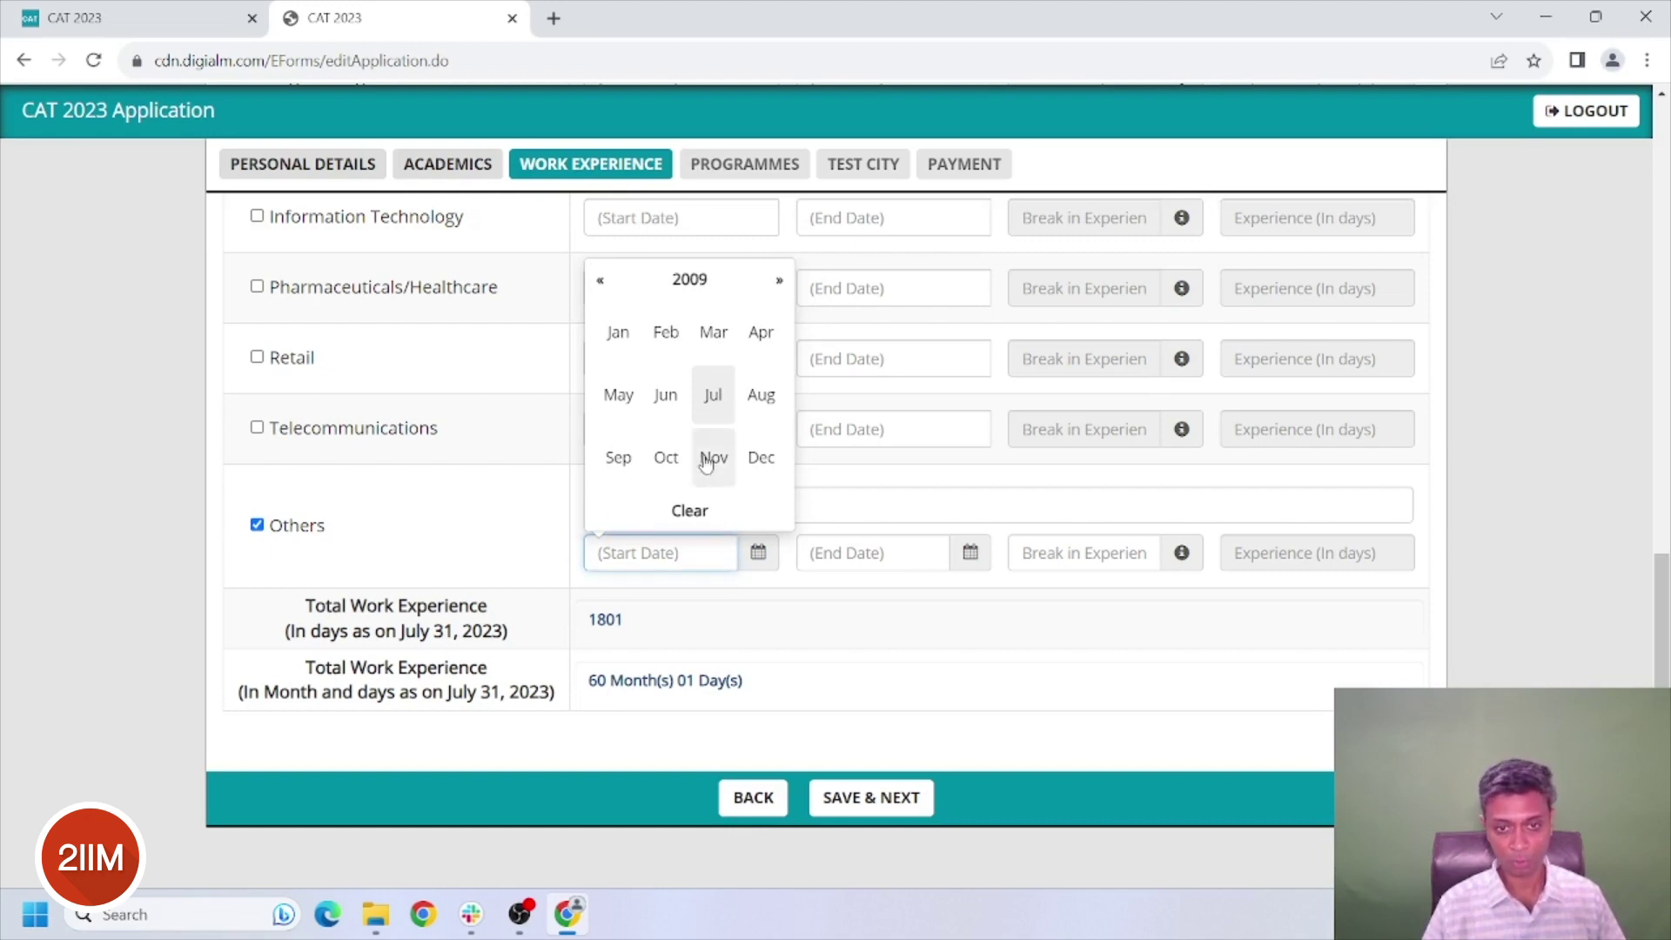
pyautogui.click(619, 335)
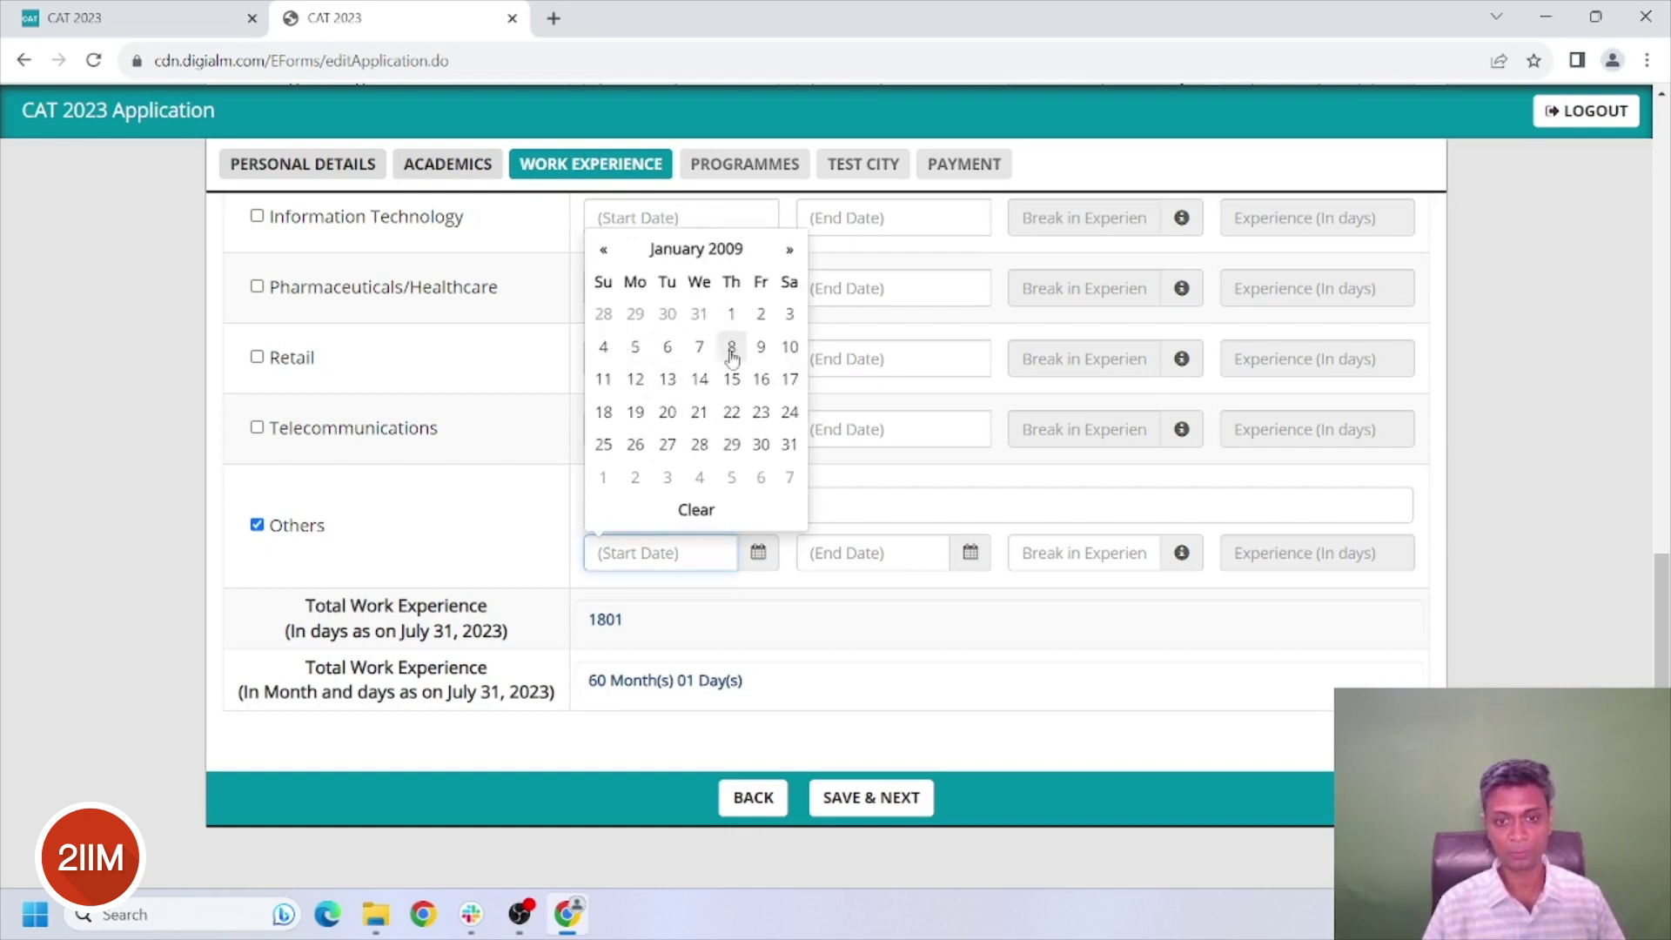
pyautogui.click(789, 346)
# Set the Education end date to 31/07/2023 with 0 break, then save the work experience
pyautogui.click(970, 554)
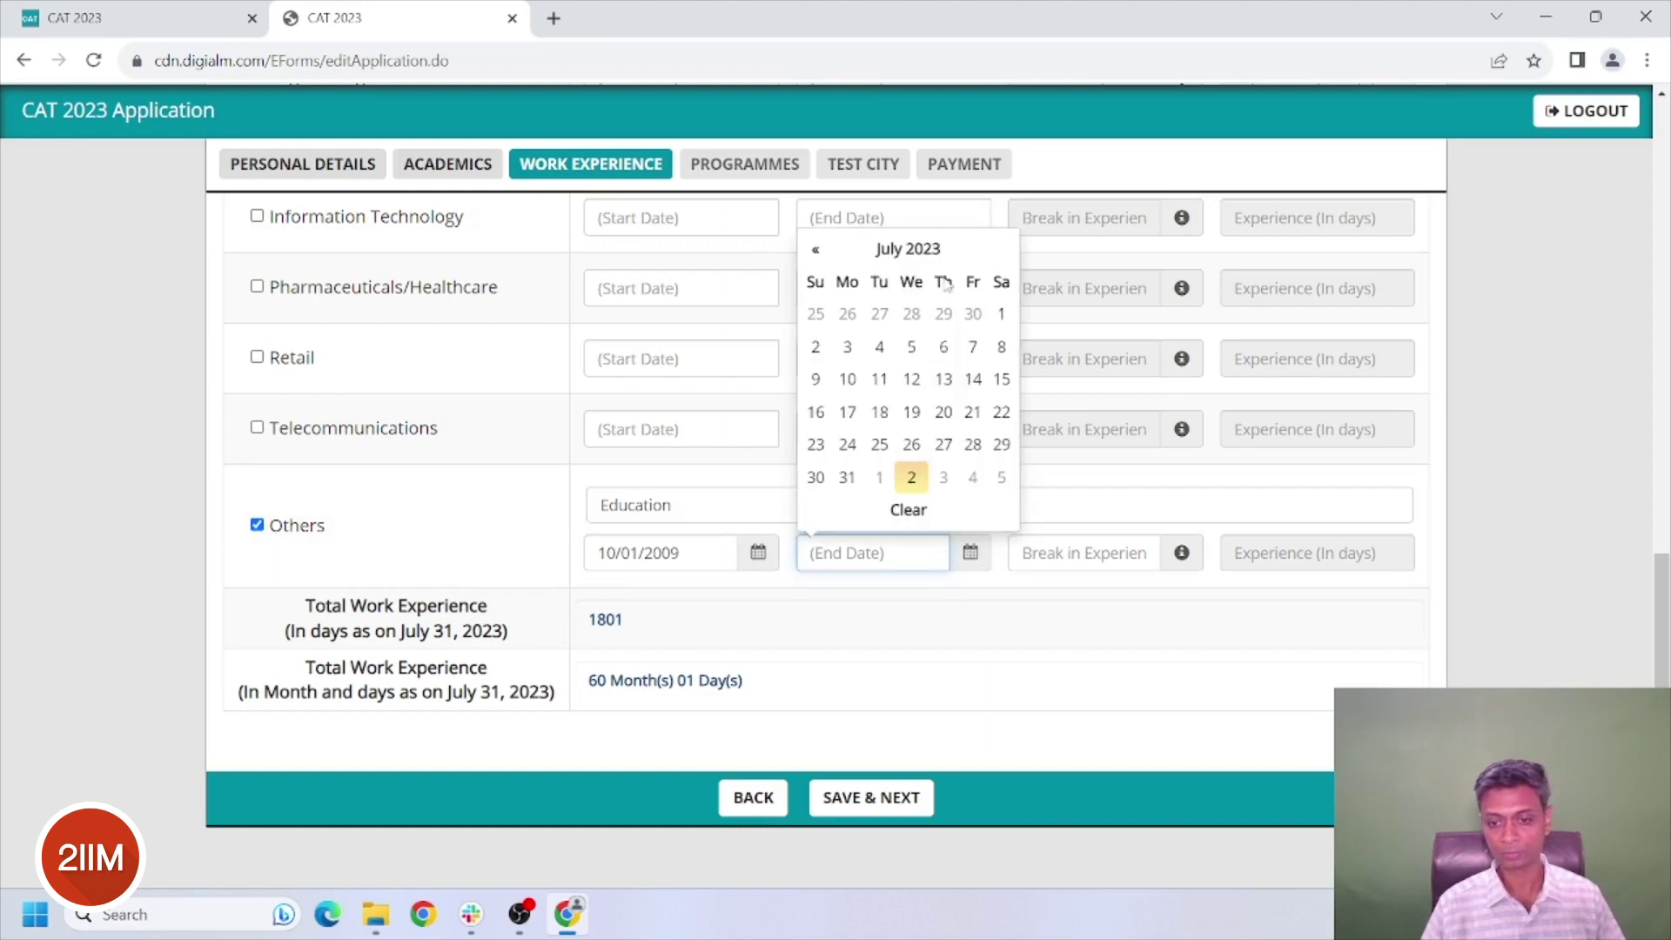
pyautogui.click(848, 352)
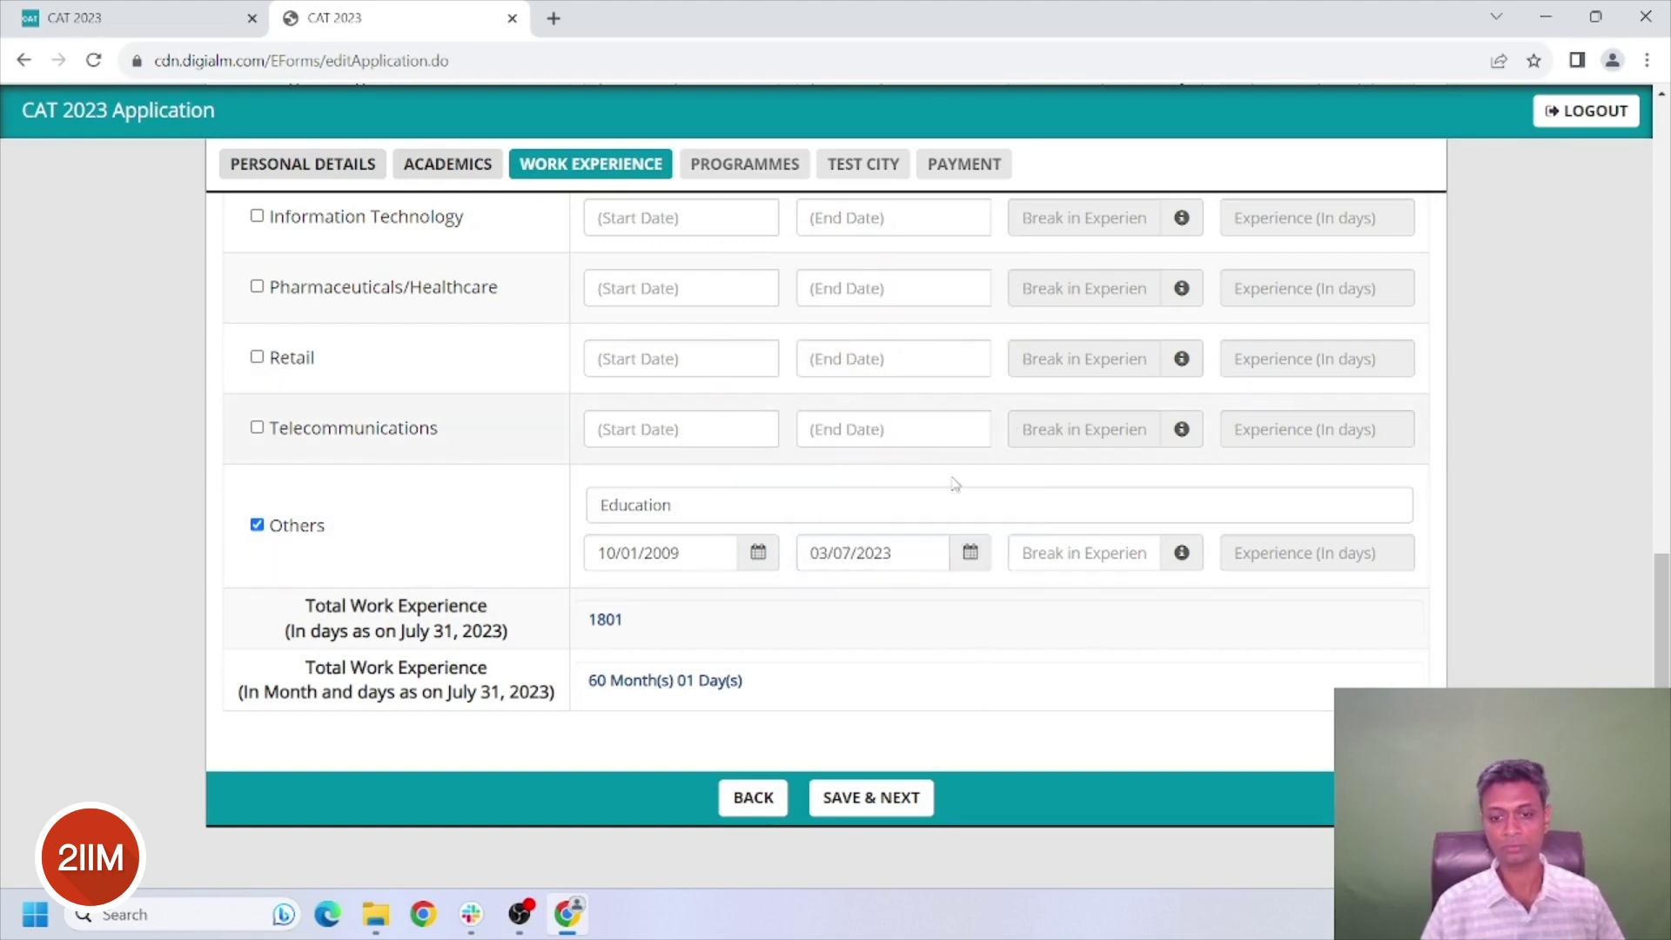
pyautogui.click(970, 554)
pyautogui.click(849, 478)
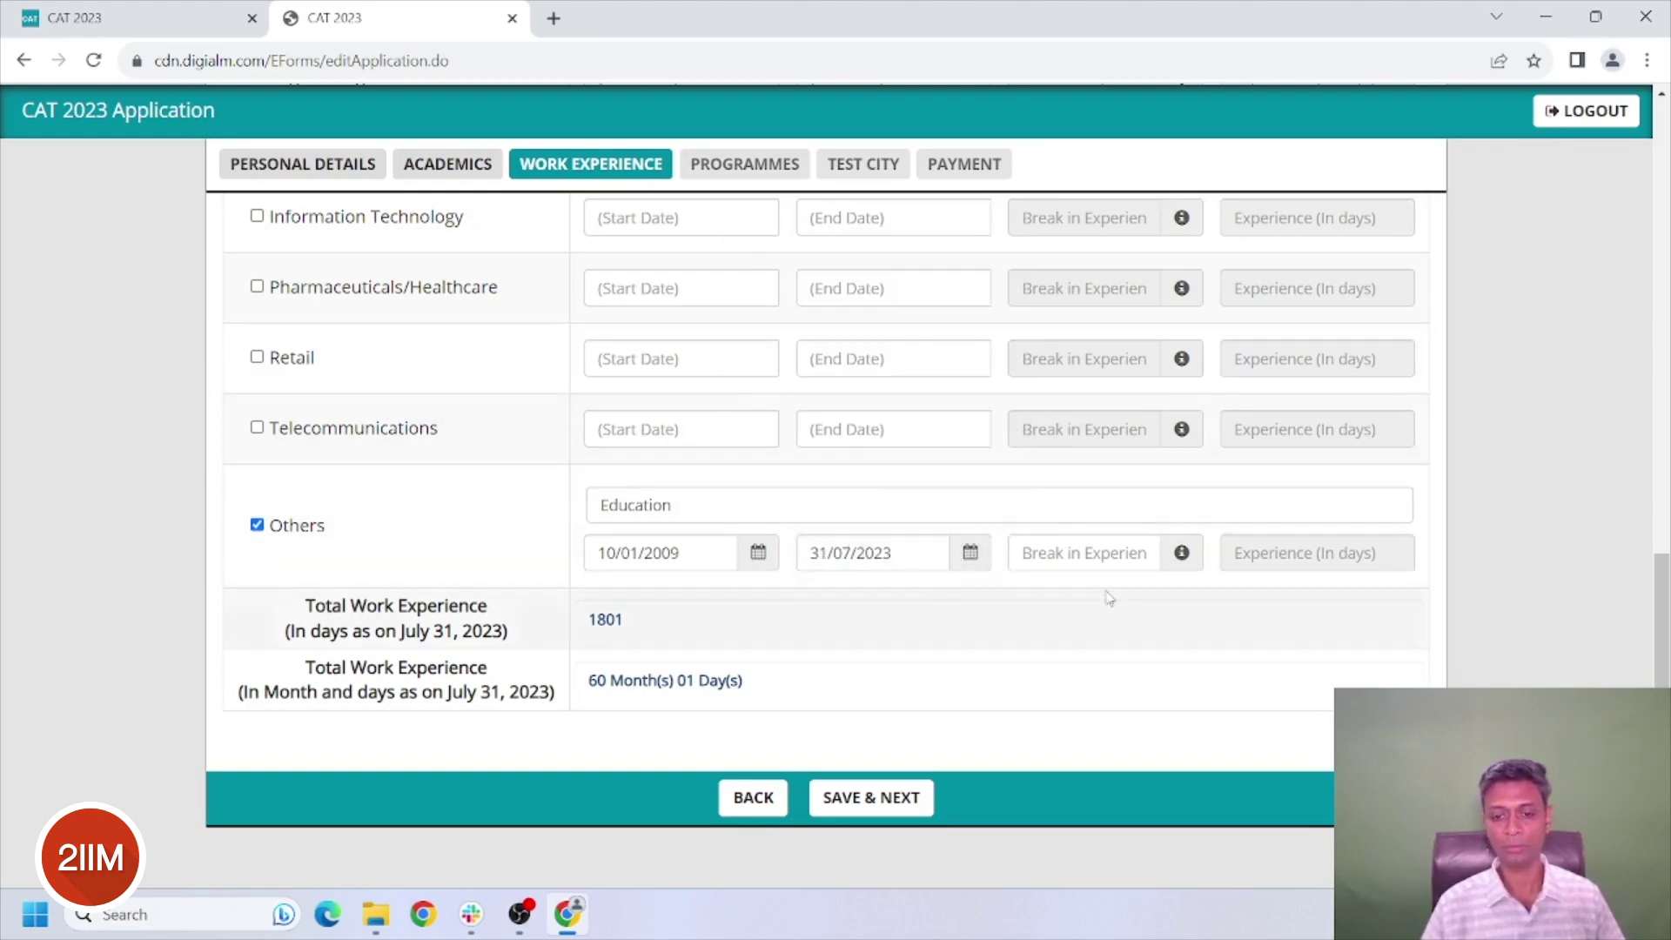
pyautogui.click(1120, 552)
pyautogui.write('0')
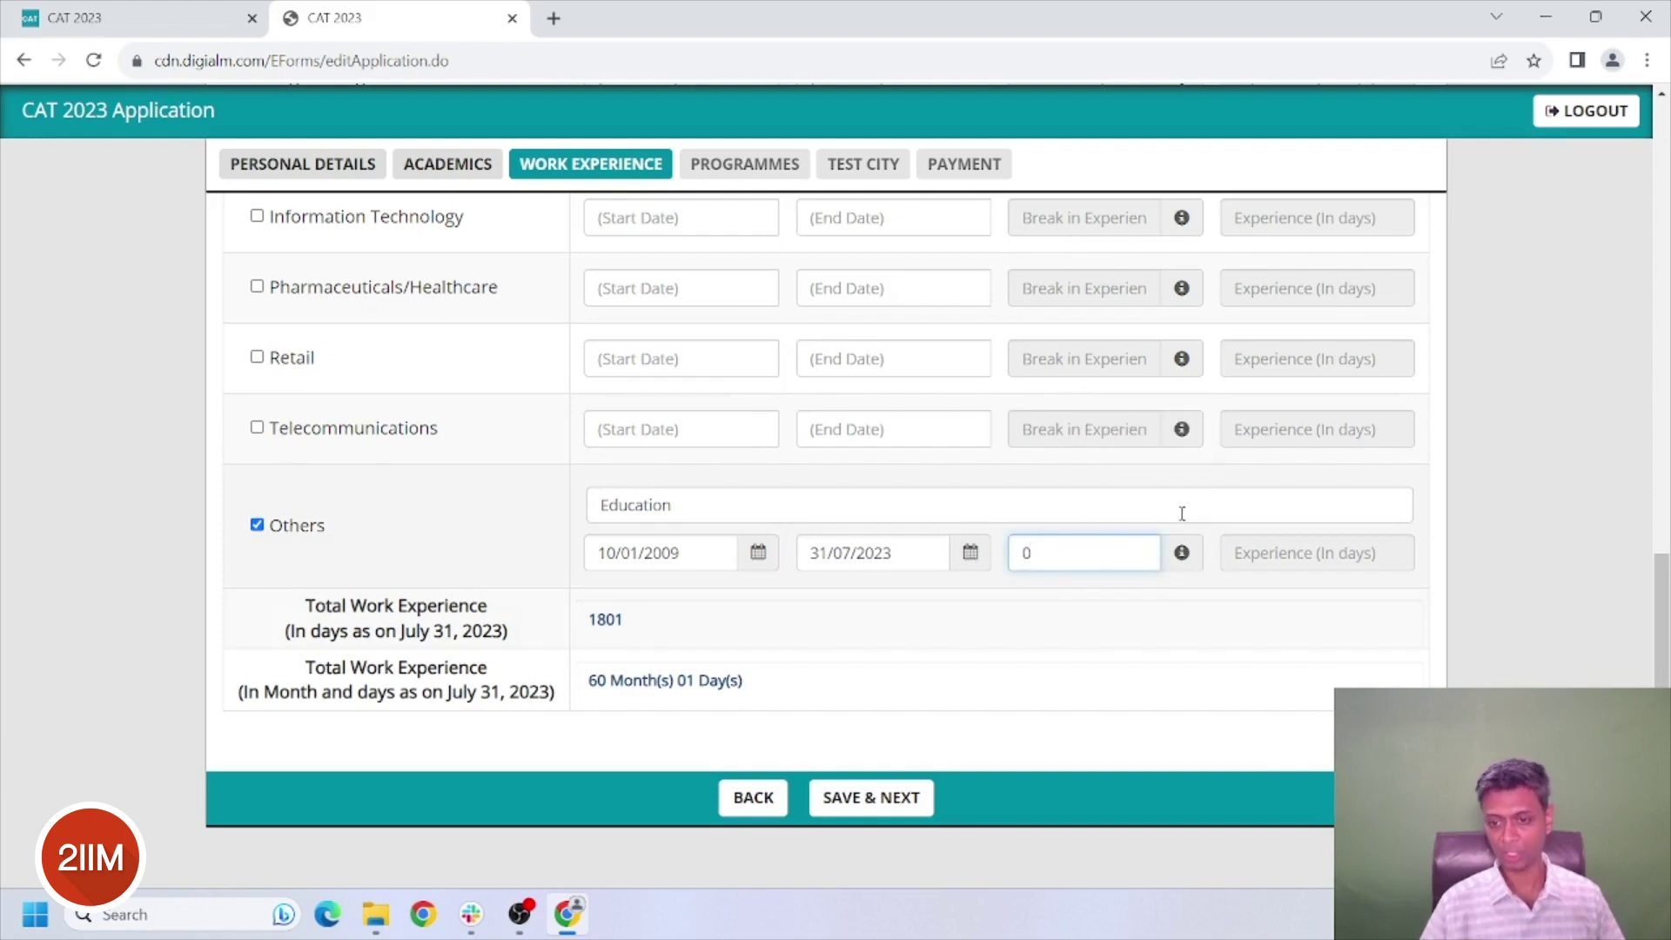
pyautogui.click(1166, 588)
pyautogui.scroll(-1, 710, 667)
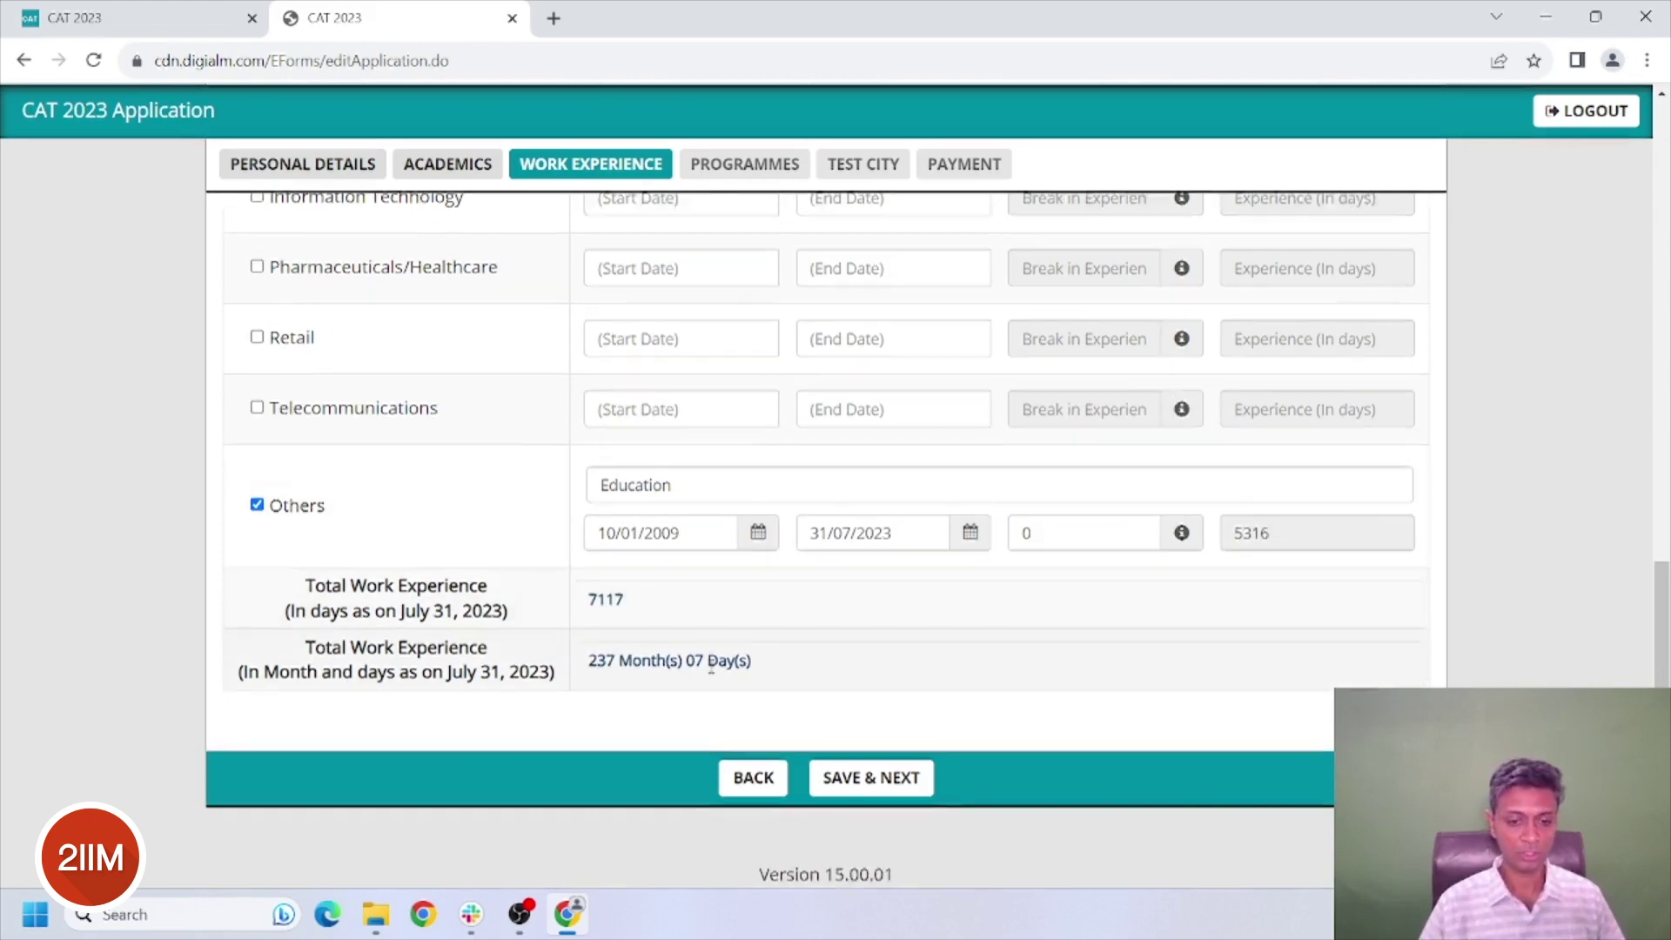
pyautogui.click(870, 767)
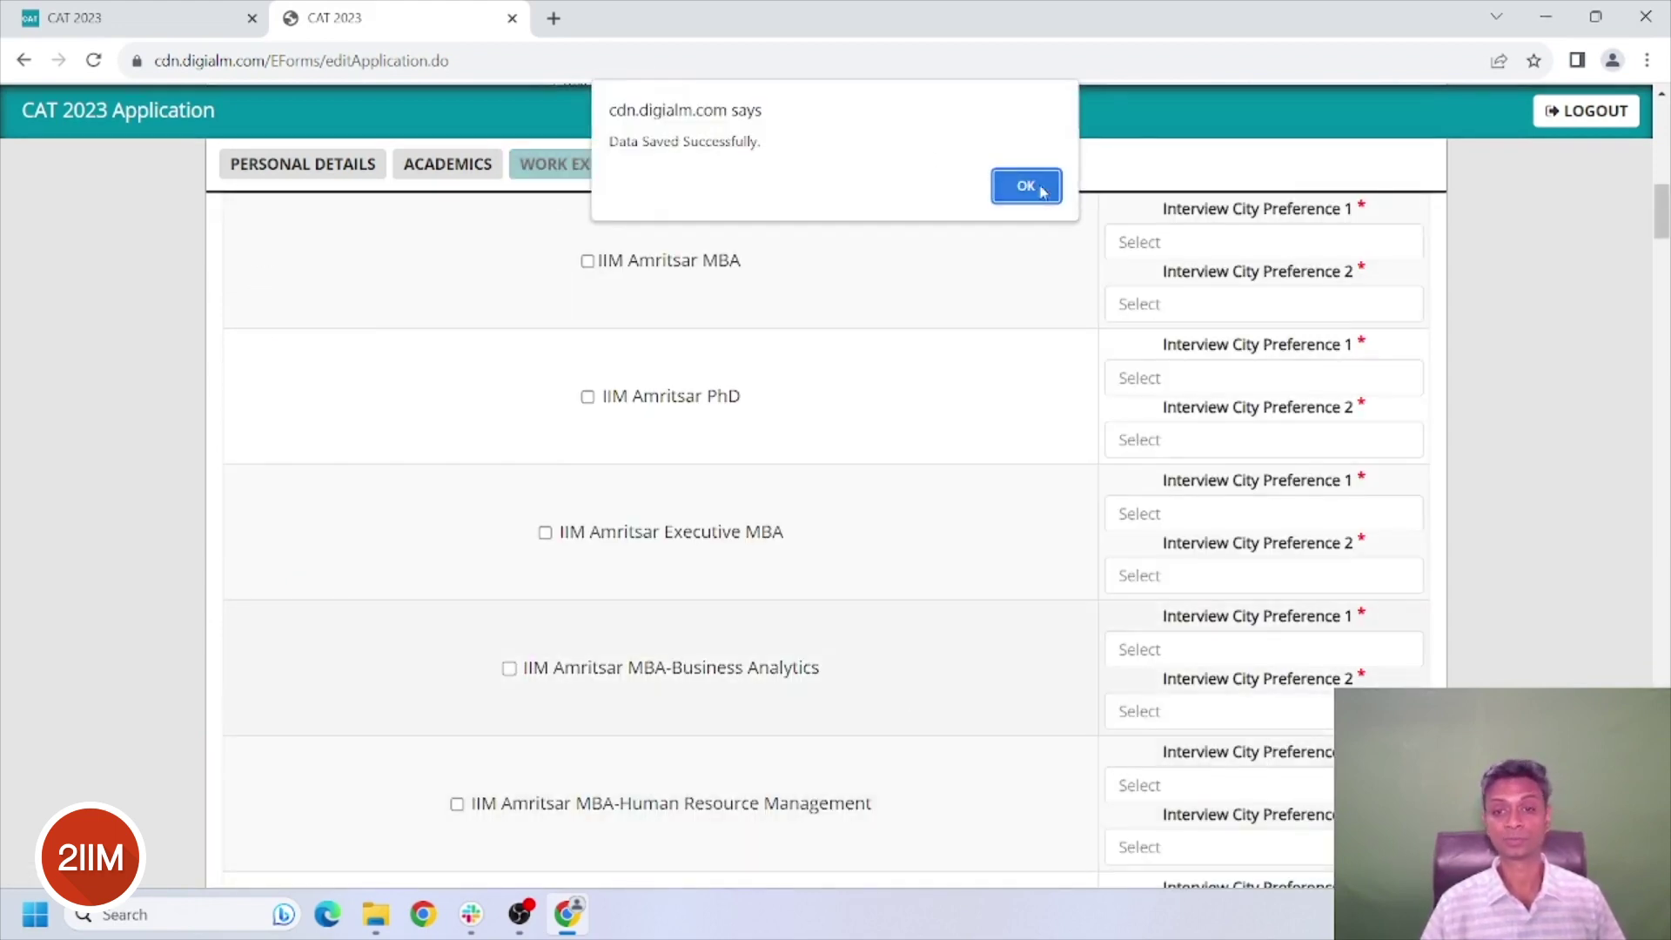
# Add the IIM Bangalore PhD programme with Bengaluru as interview city 1, and save the choices
pyautogui.click(1026, 186)
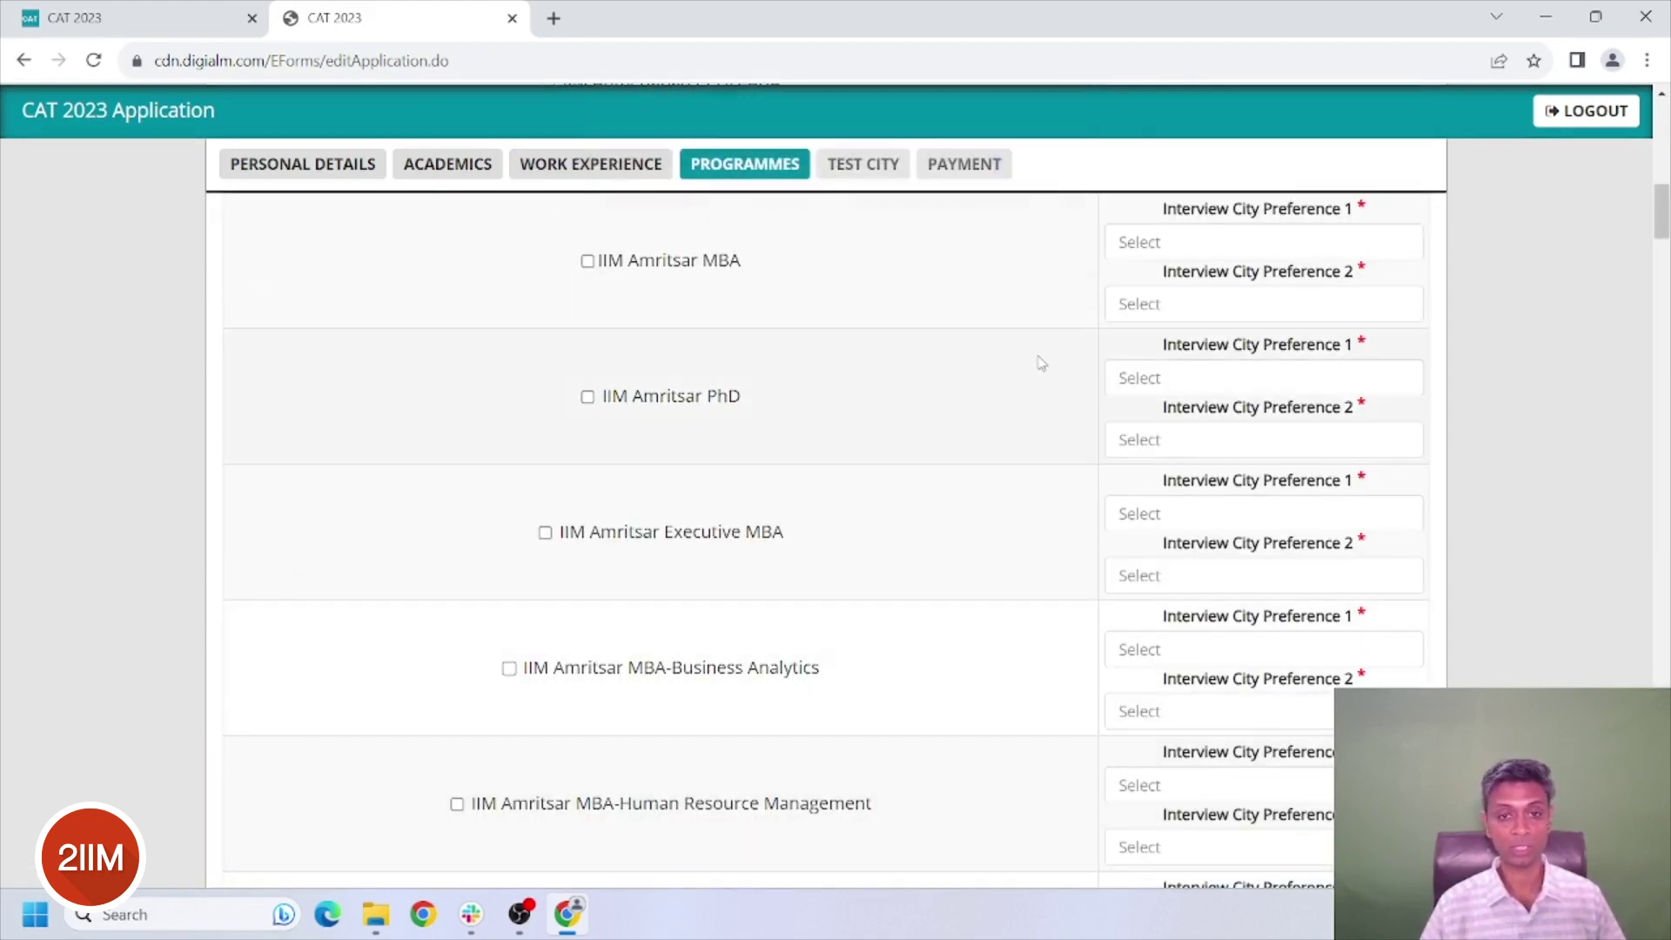
pyautogui.scroll(-7, 582, 656)
pyautogui.click(582, 655)
pyautogui.scroll(-1, 1000, 656)
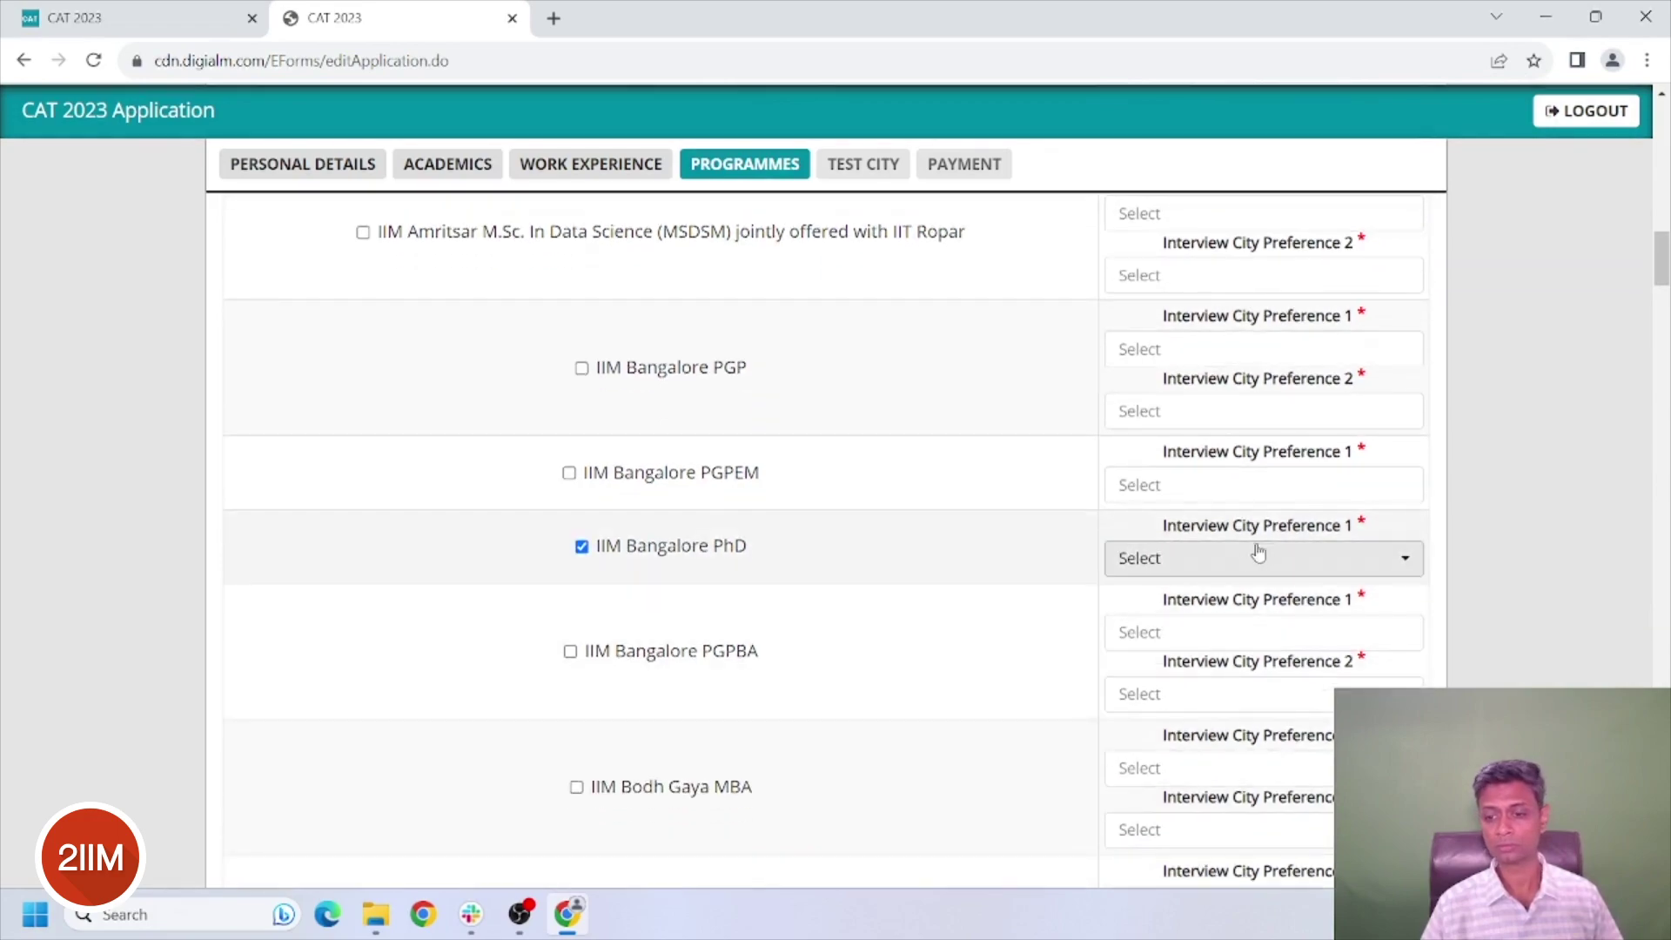
pyautogui.click(1257, 561)
pyautogui.click(1164, 674)
pyautogui.scroll(-15, 996, 603)
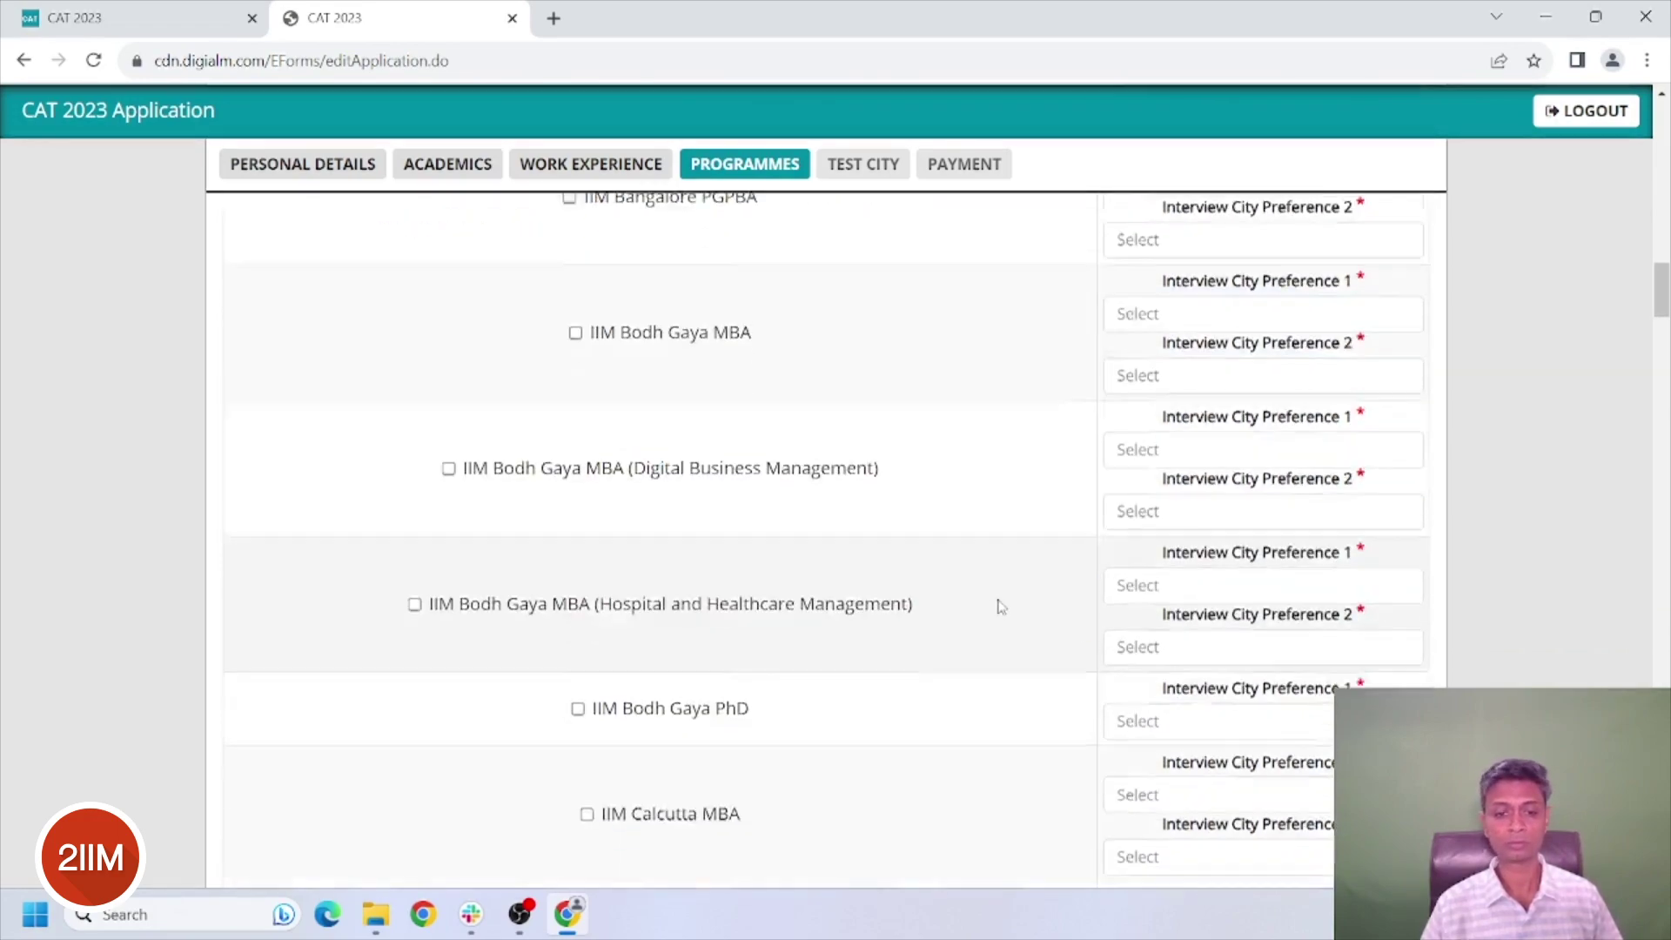
pyautogui.scroll(-15, 1005, 624)
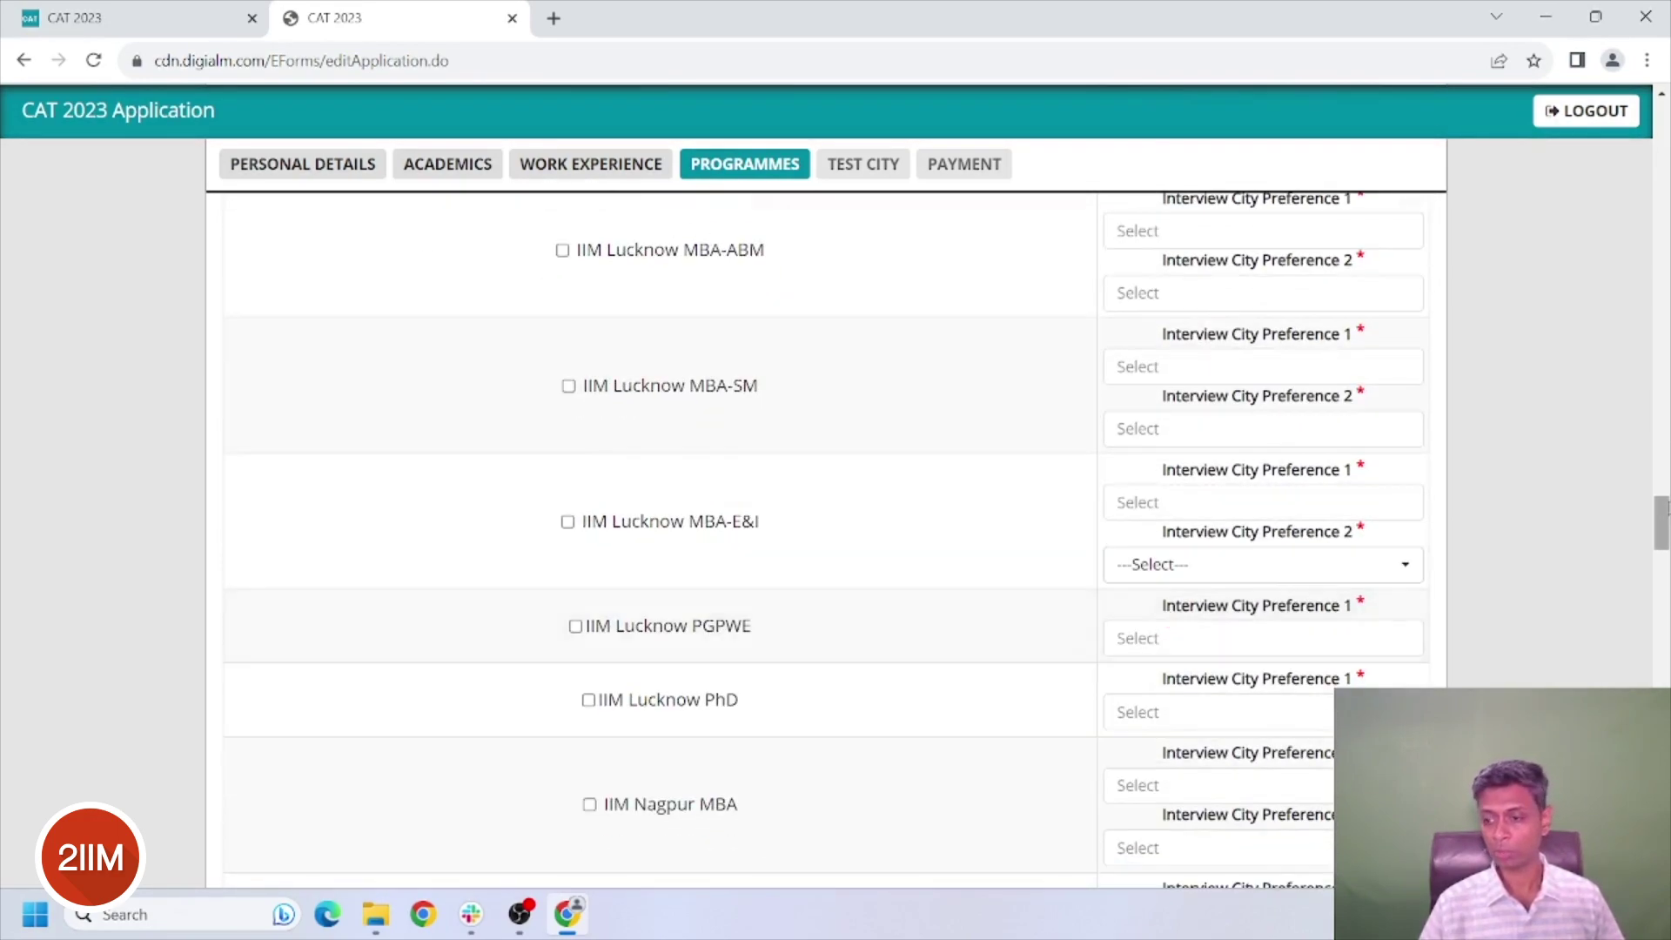
pyautogui.moveTo(1662, 522); pyautogui.dragTo(1661, 861)
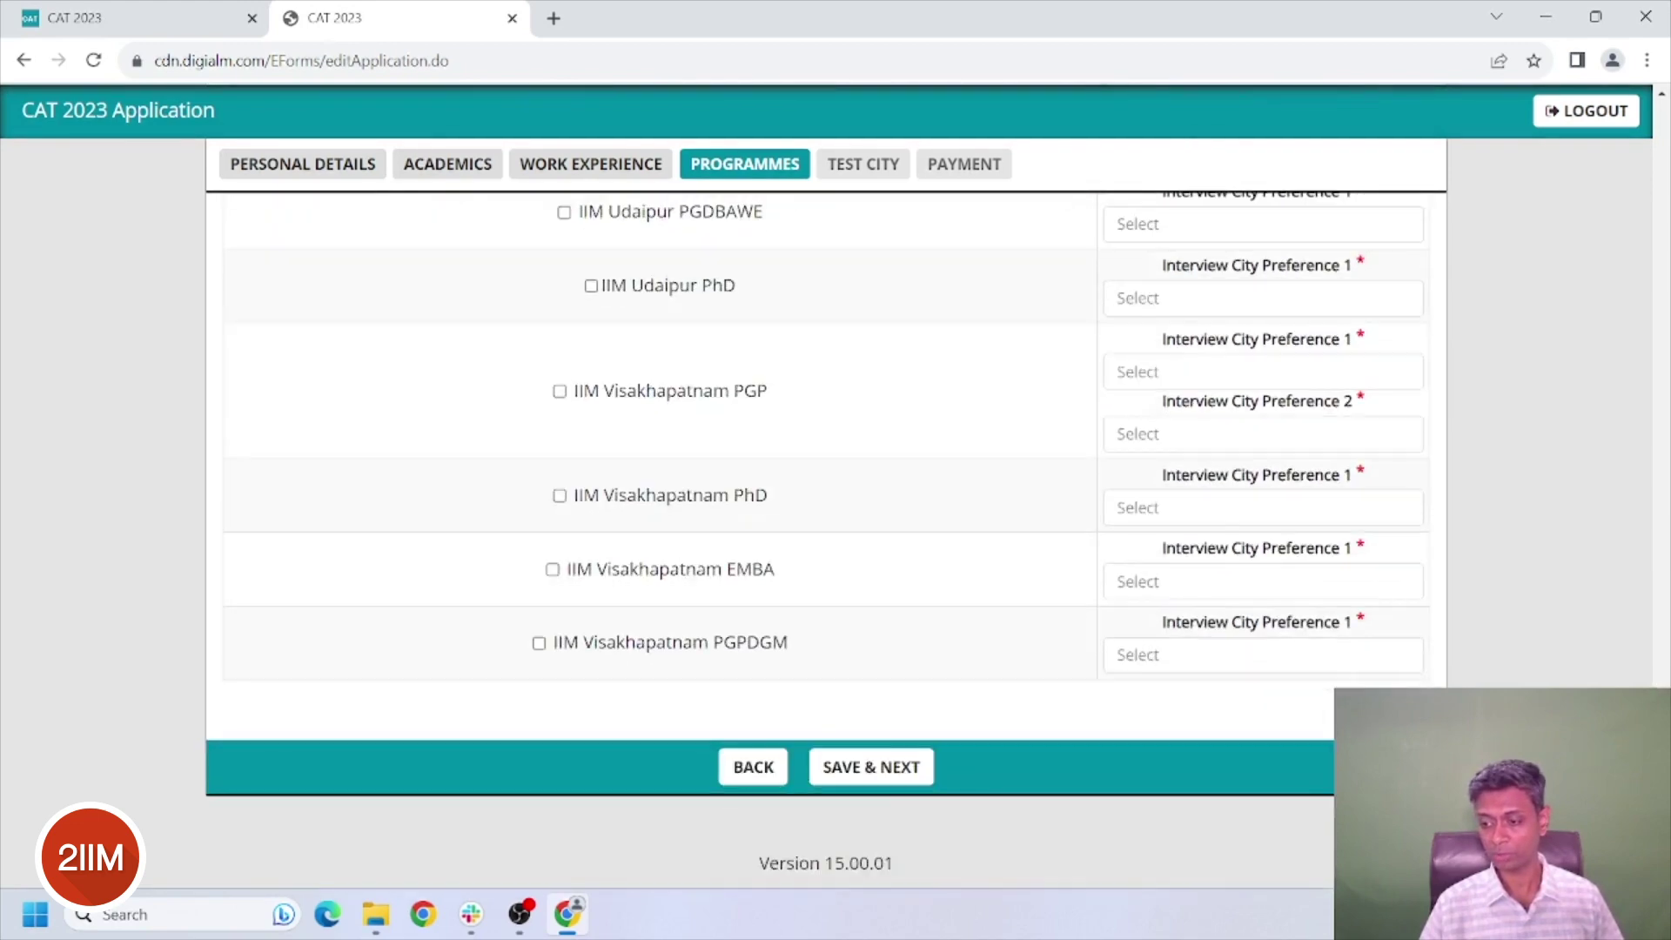
pyautogui.click(872, 773)
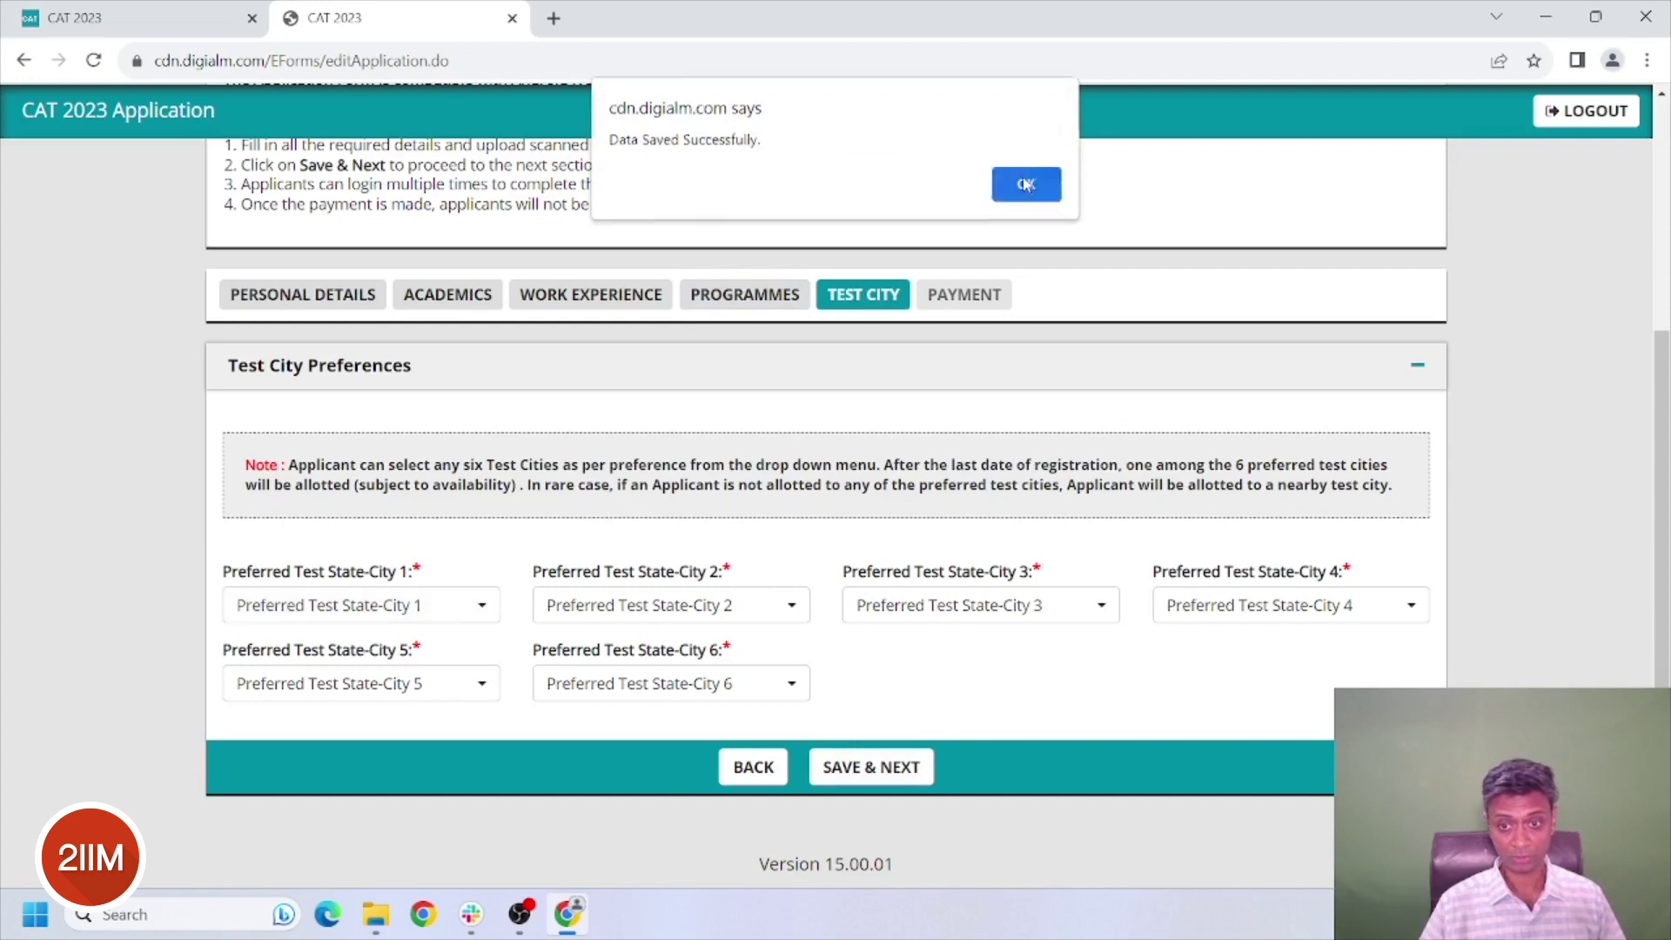
# Choose Tamil Nadu - Chennai and Puducherry as test cities 1 and 2
pyautogui.click(1026, 185)
pyautogui.click(476, 609)
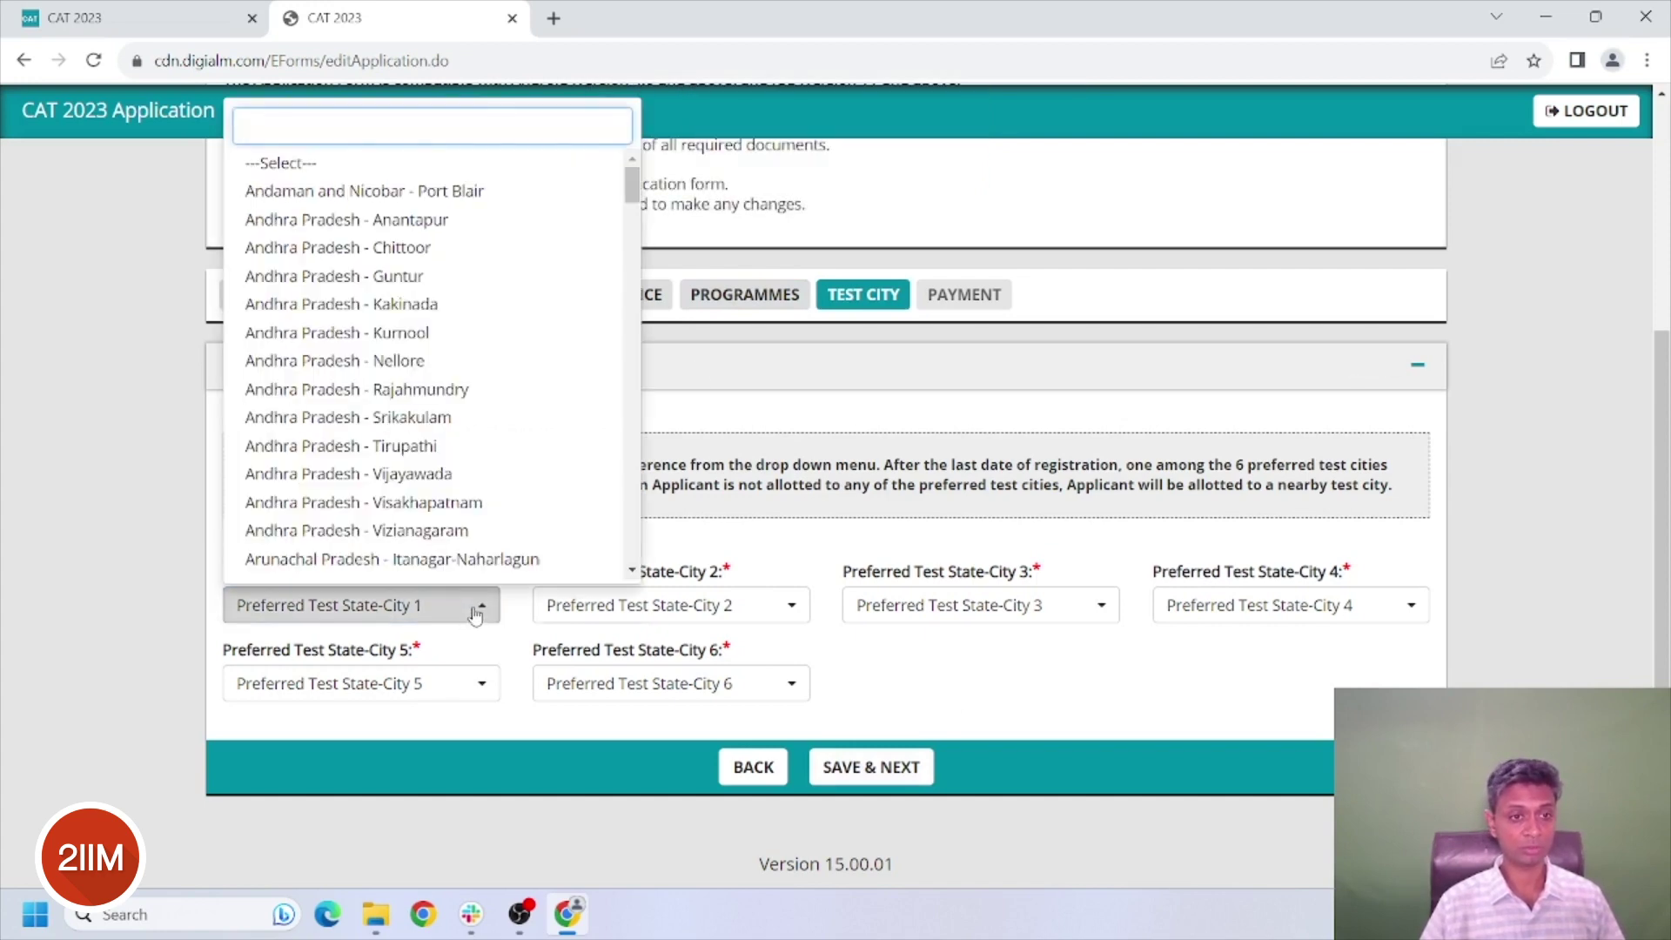
pyautogui.write('Tam')
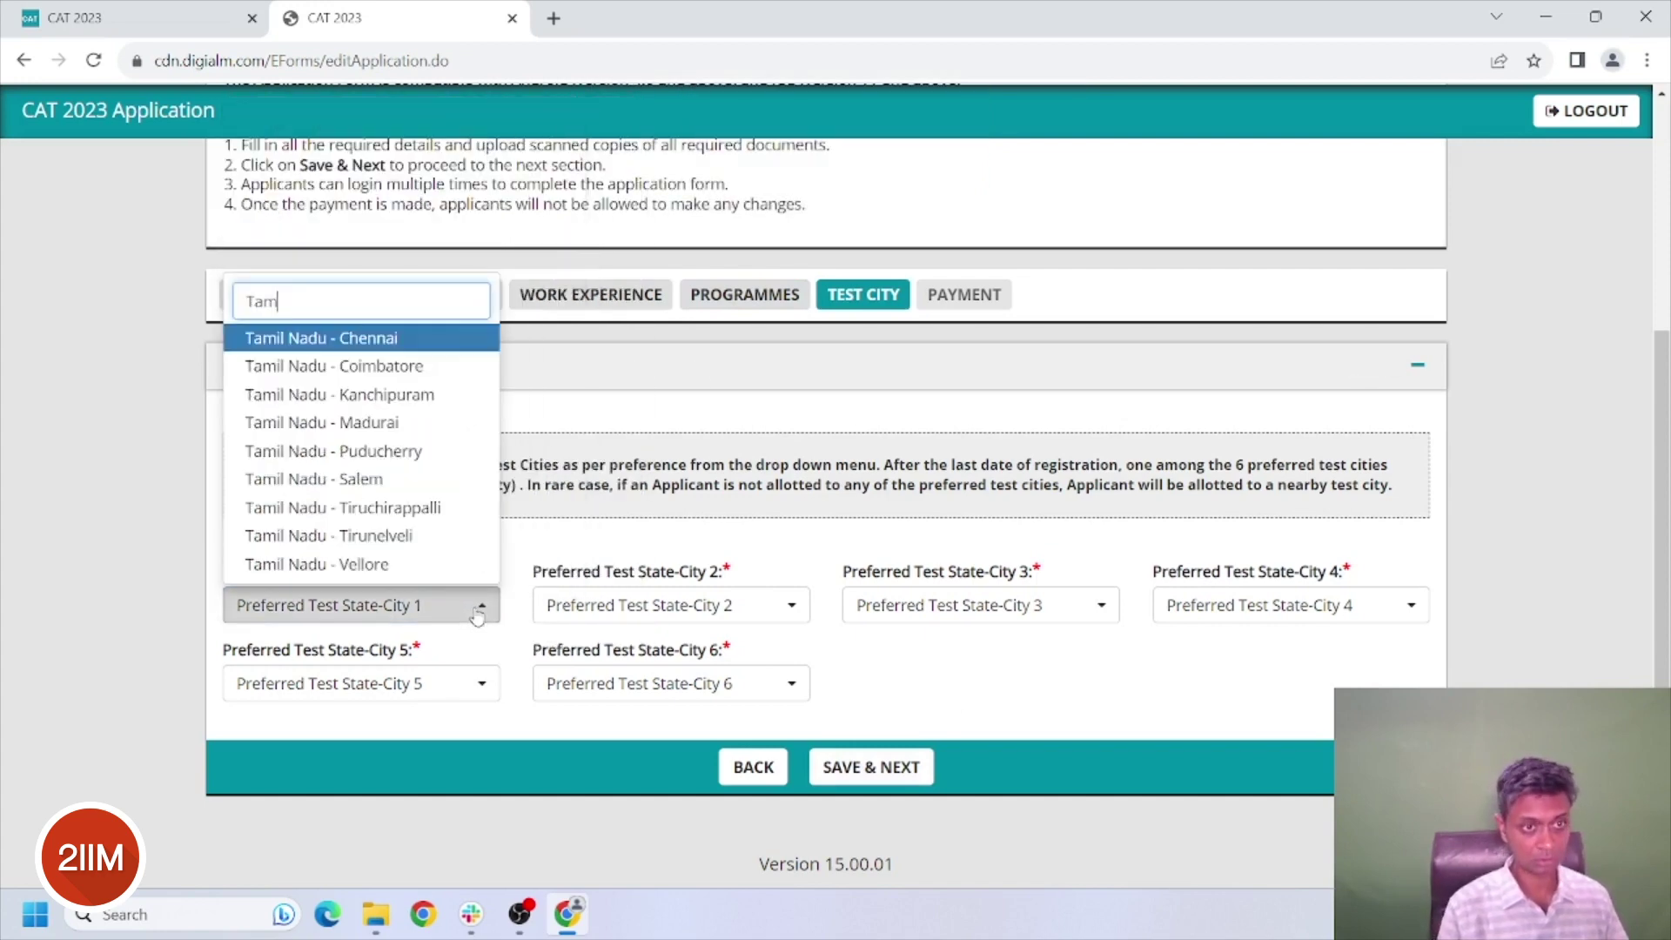
pyautogui.click(402, 339)
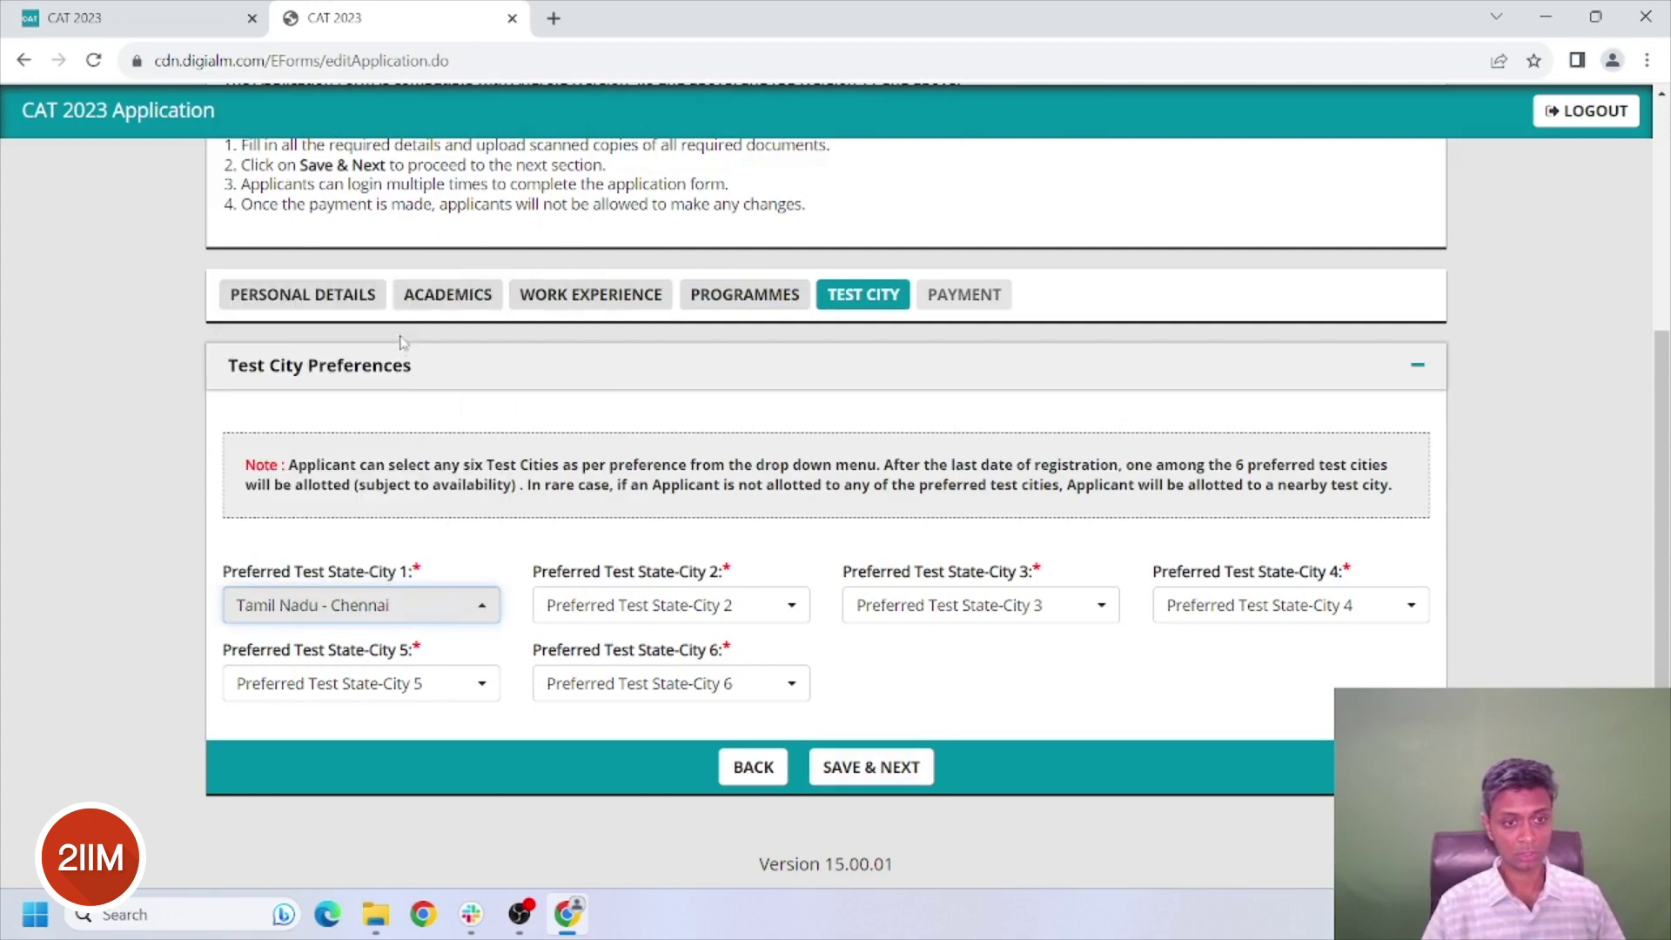
pyautogui.click(666, 616)
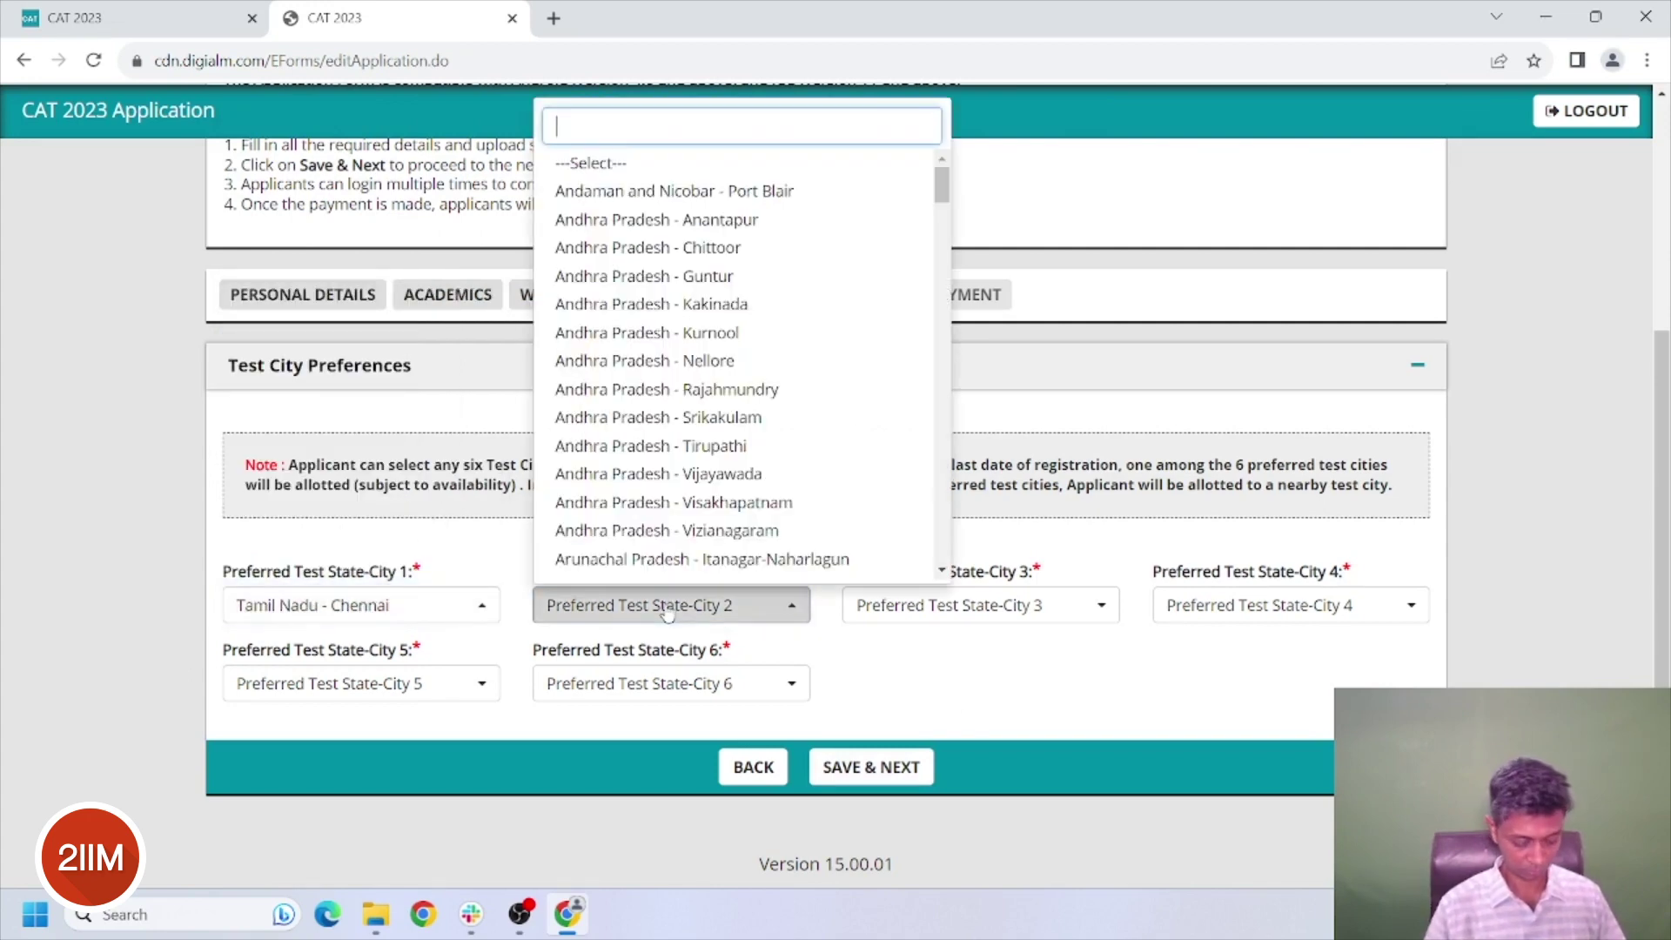
pyautogui.write('Pud')
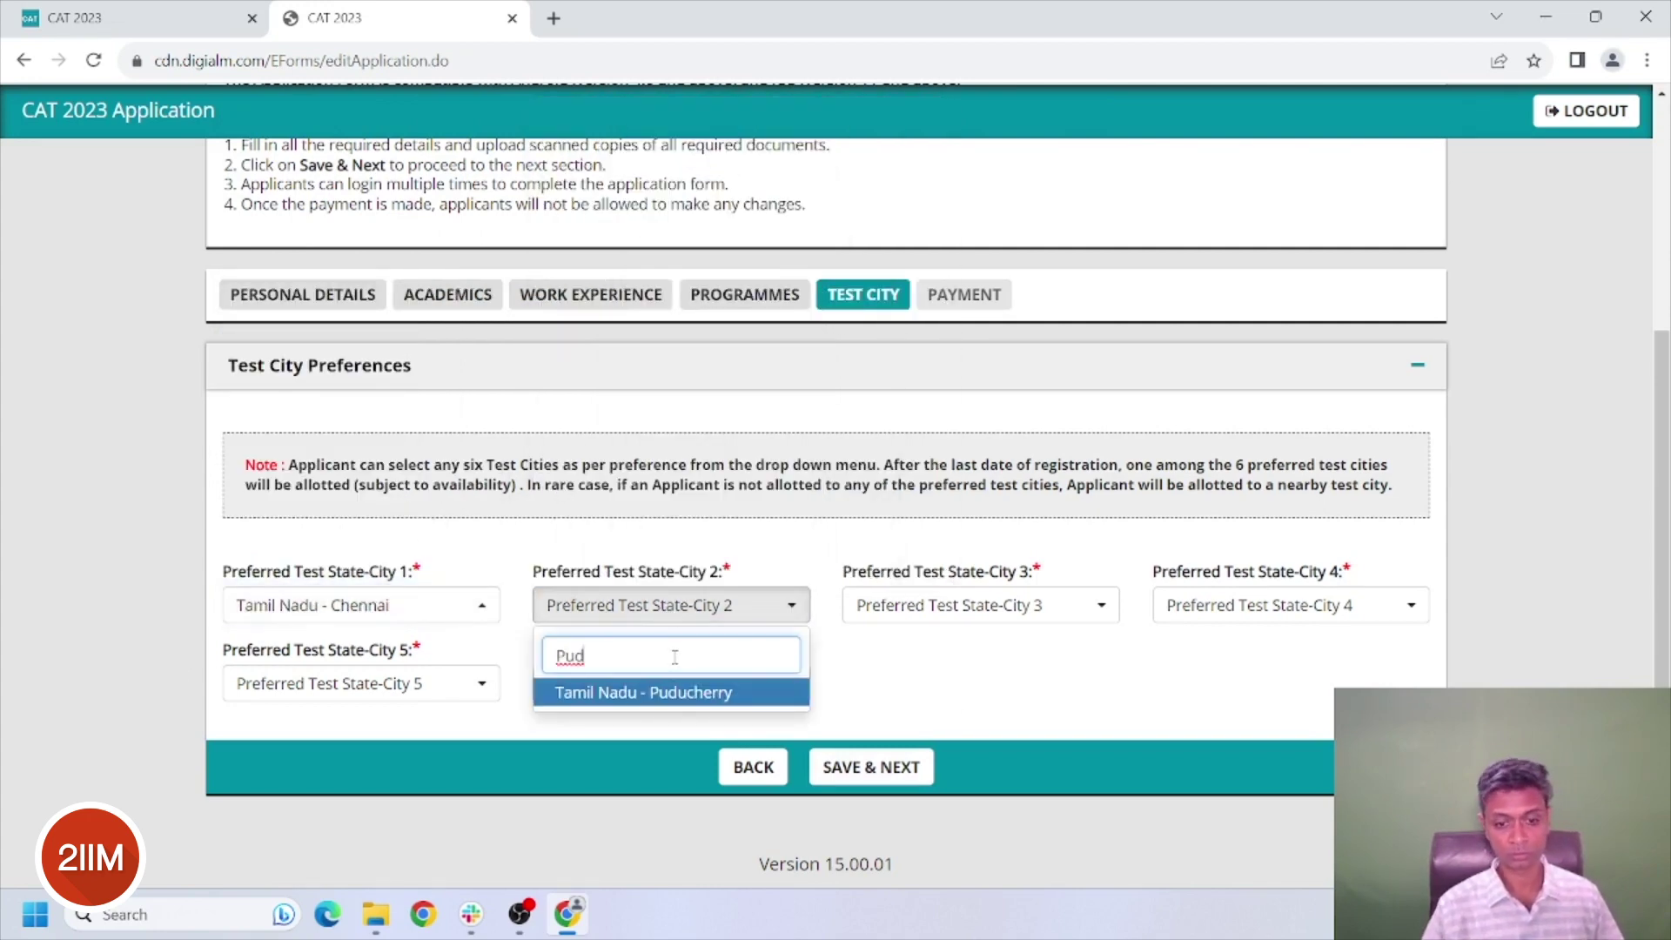
pyautogui.click(673, 693)
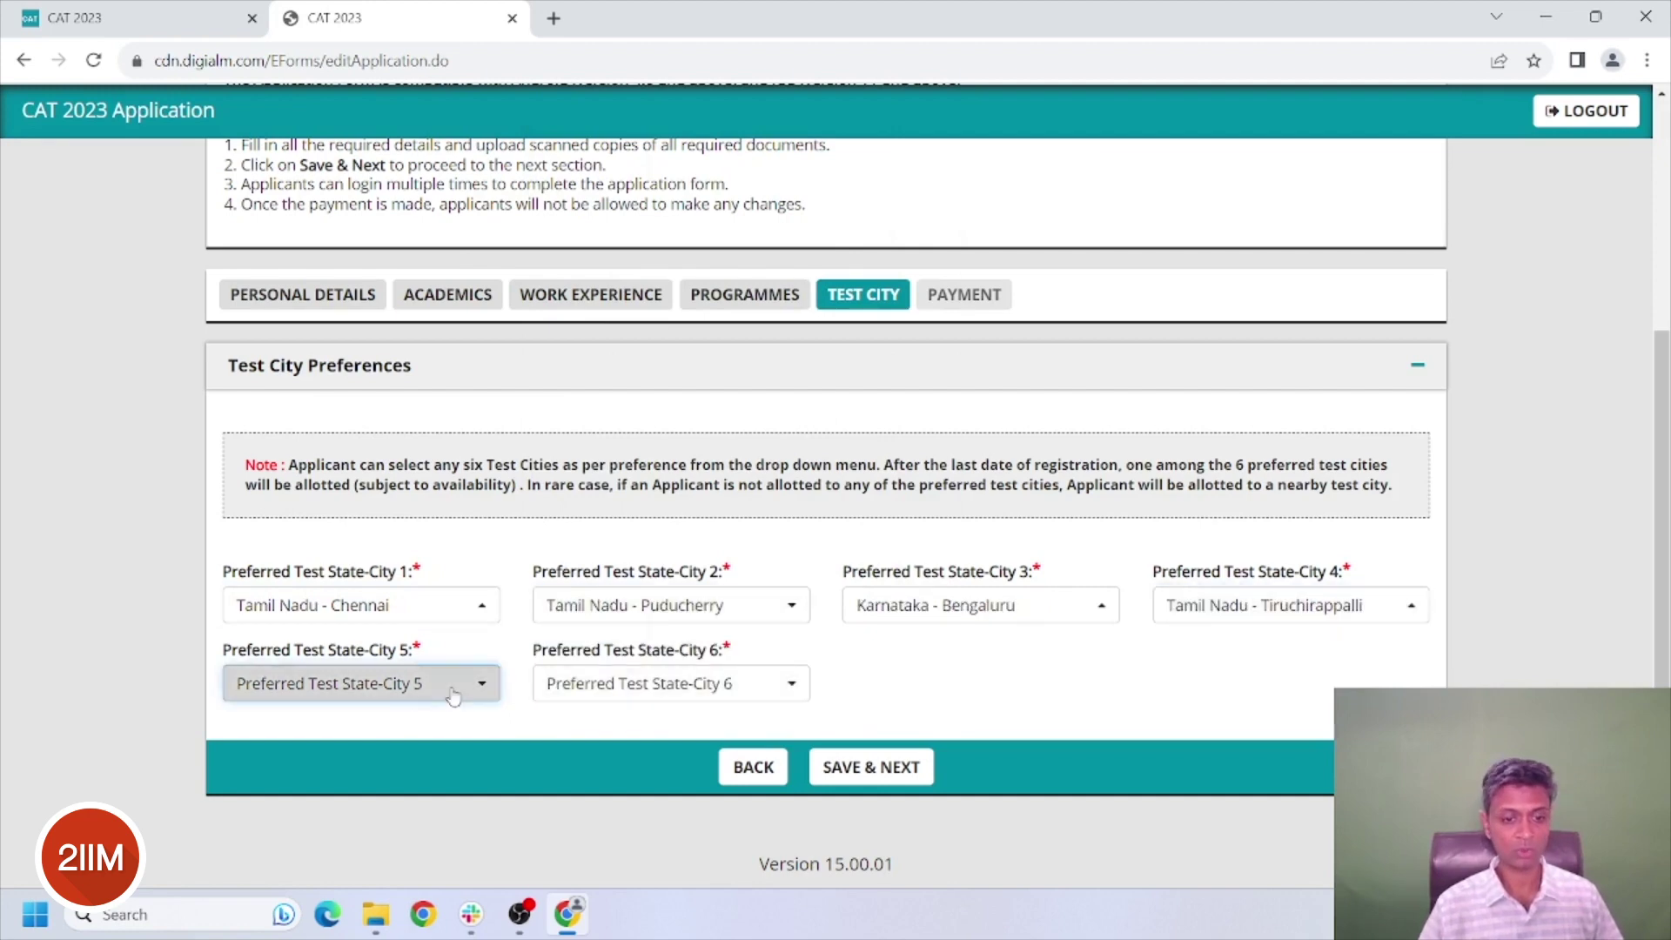
# Choose Vellore and Kanchipuram as test cities 5 and 6, then save the test cities
pyautogui.click(453, 694)
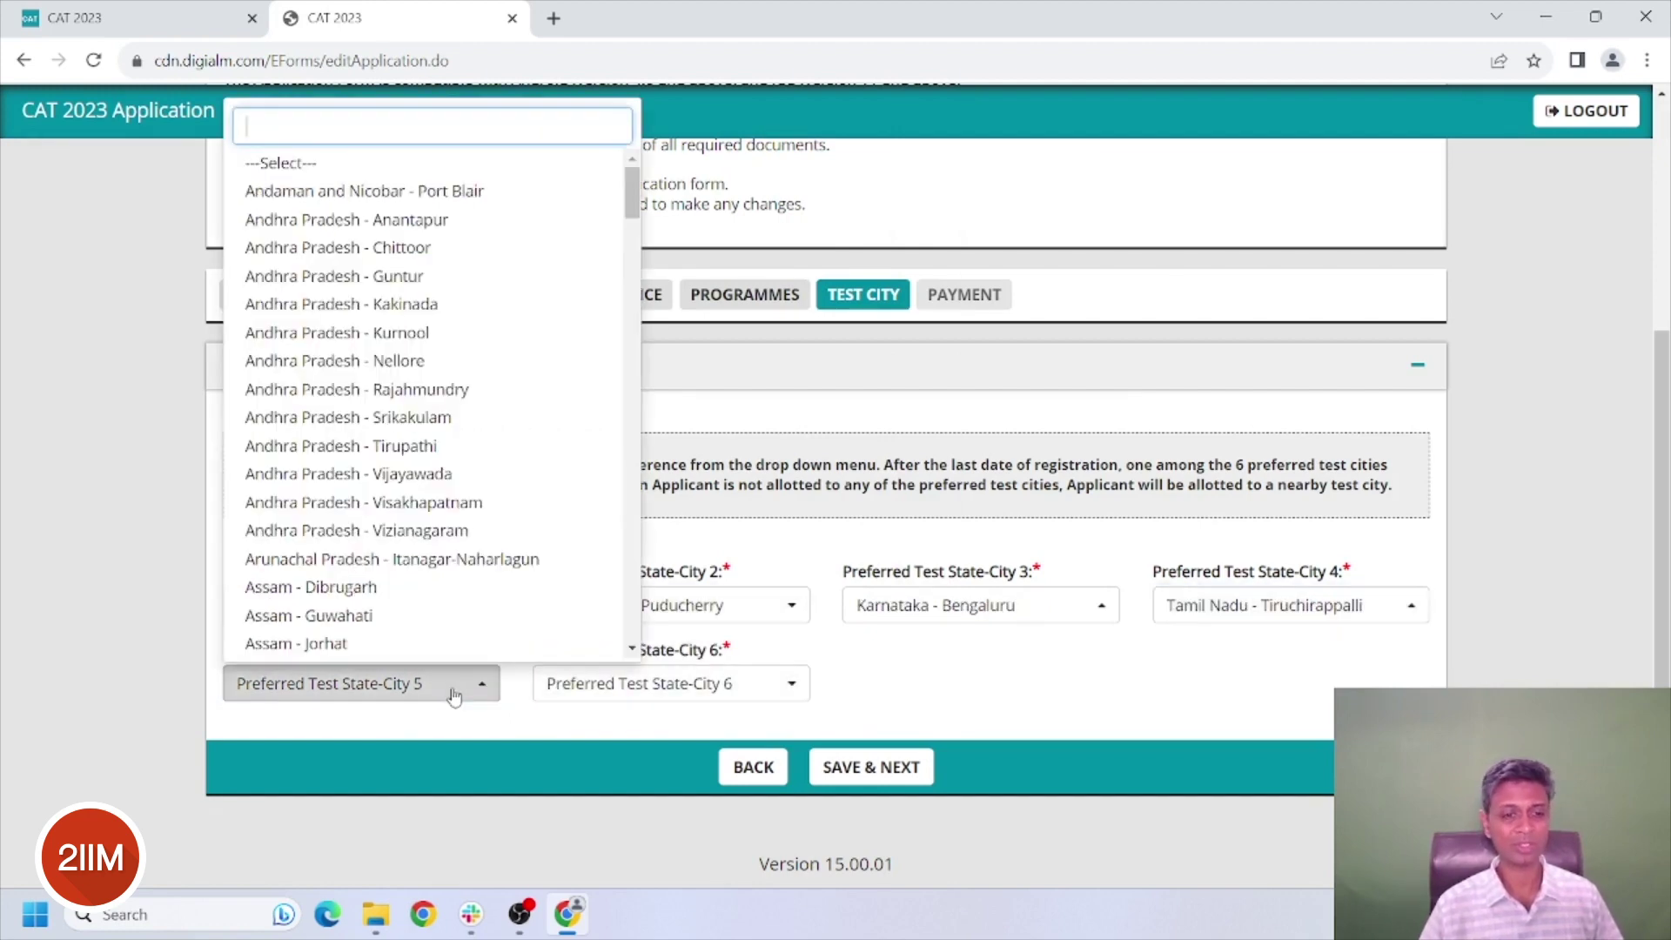
pyautogui.write('tam')
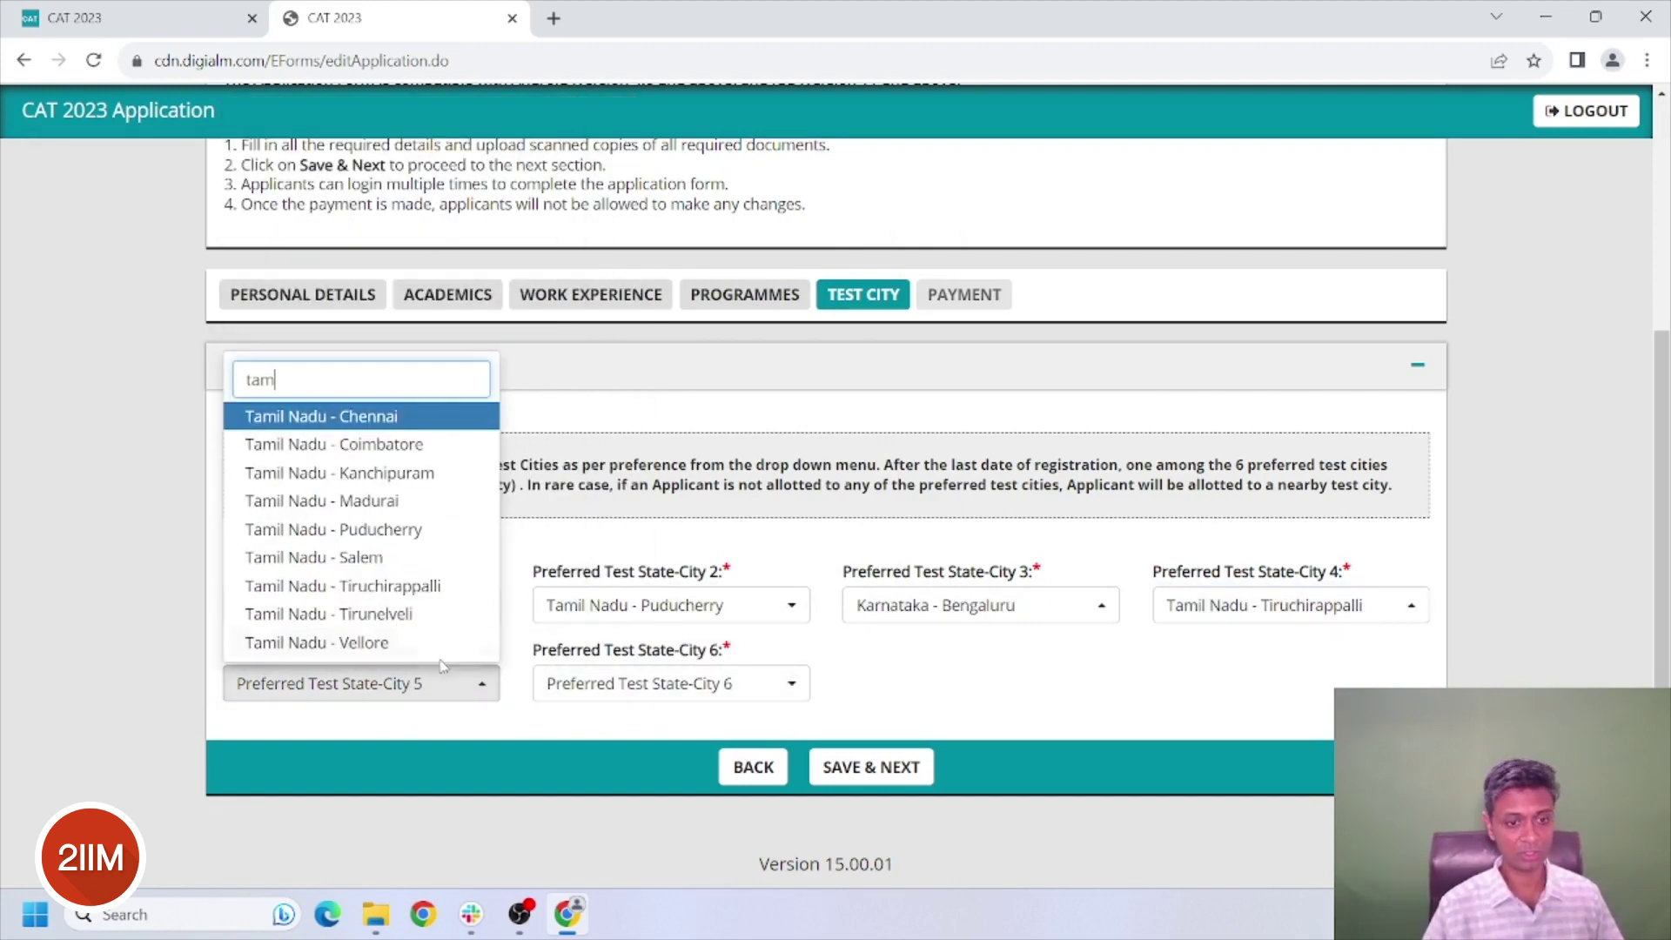
pyautogui.click(364, 642)
pyautogui.click(670, 683)
pyautogui.write('Tam')
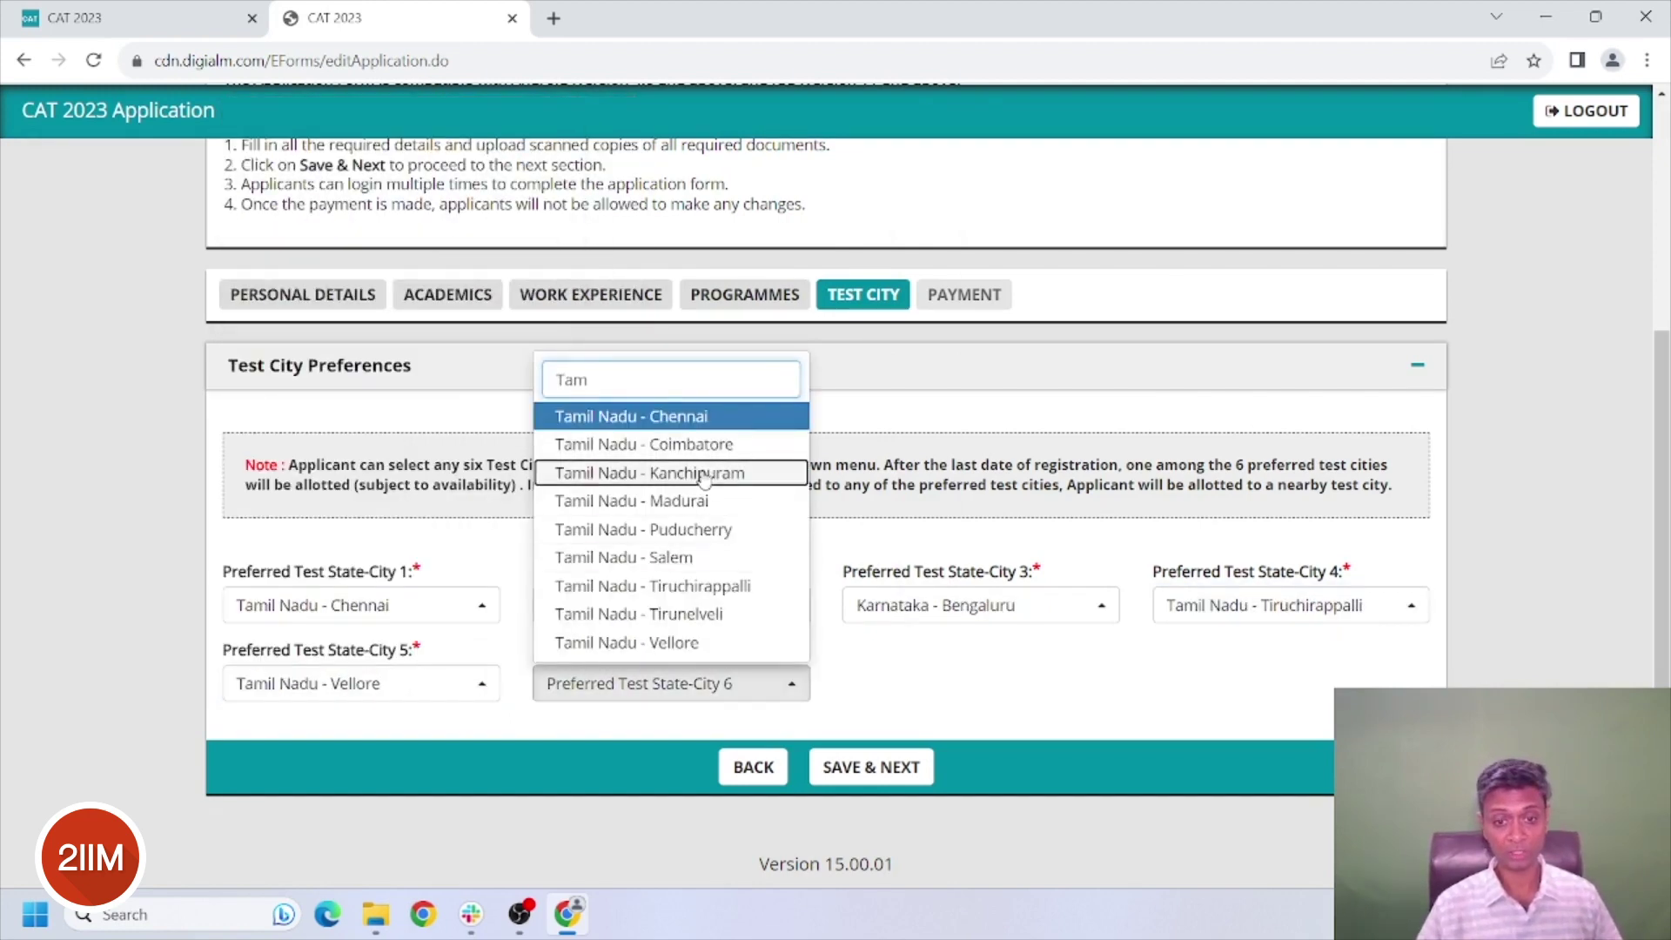
pyautogui.click(703, 472)
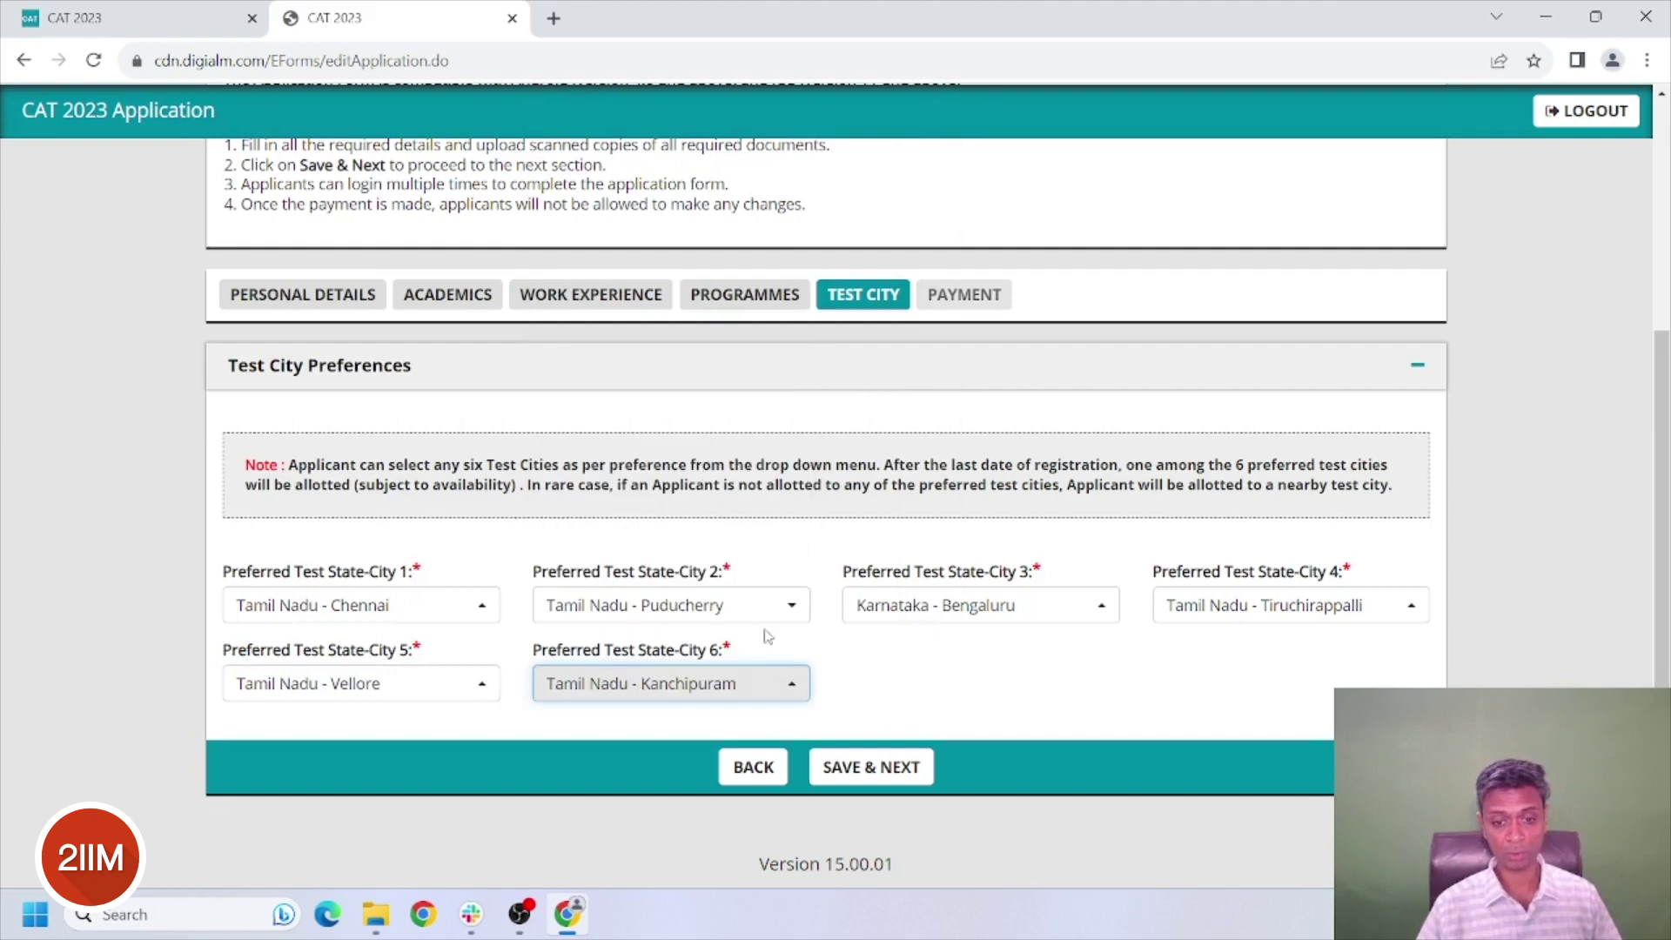
pyautogui.click(896, 783)
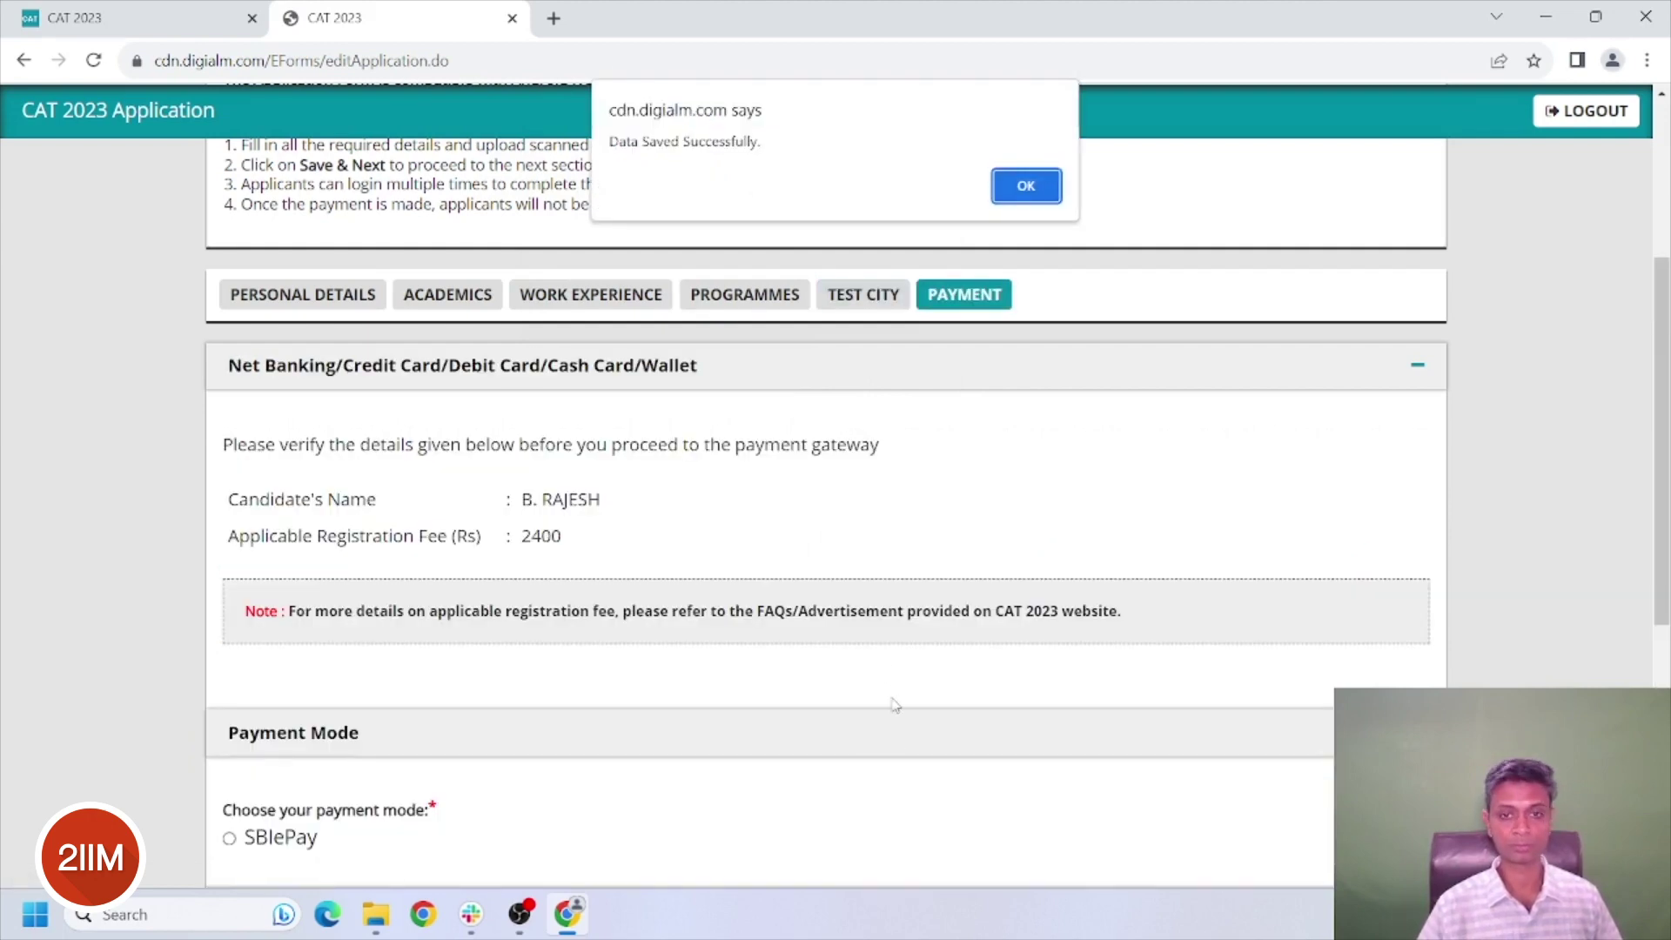
# Select SBIePay as the payment mode and preview the filled application
pyautogui.click(1024, 188)
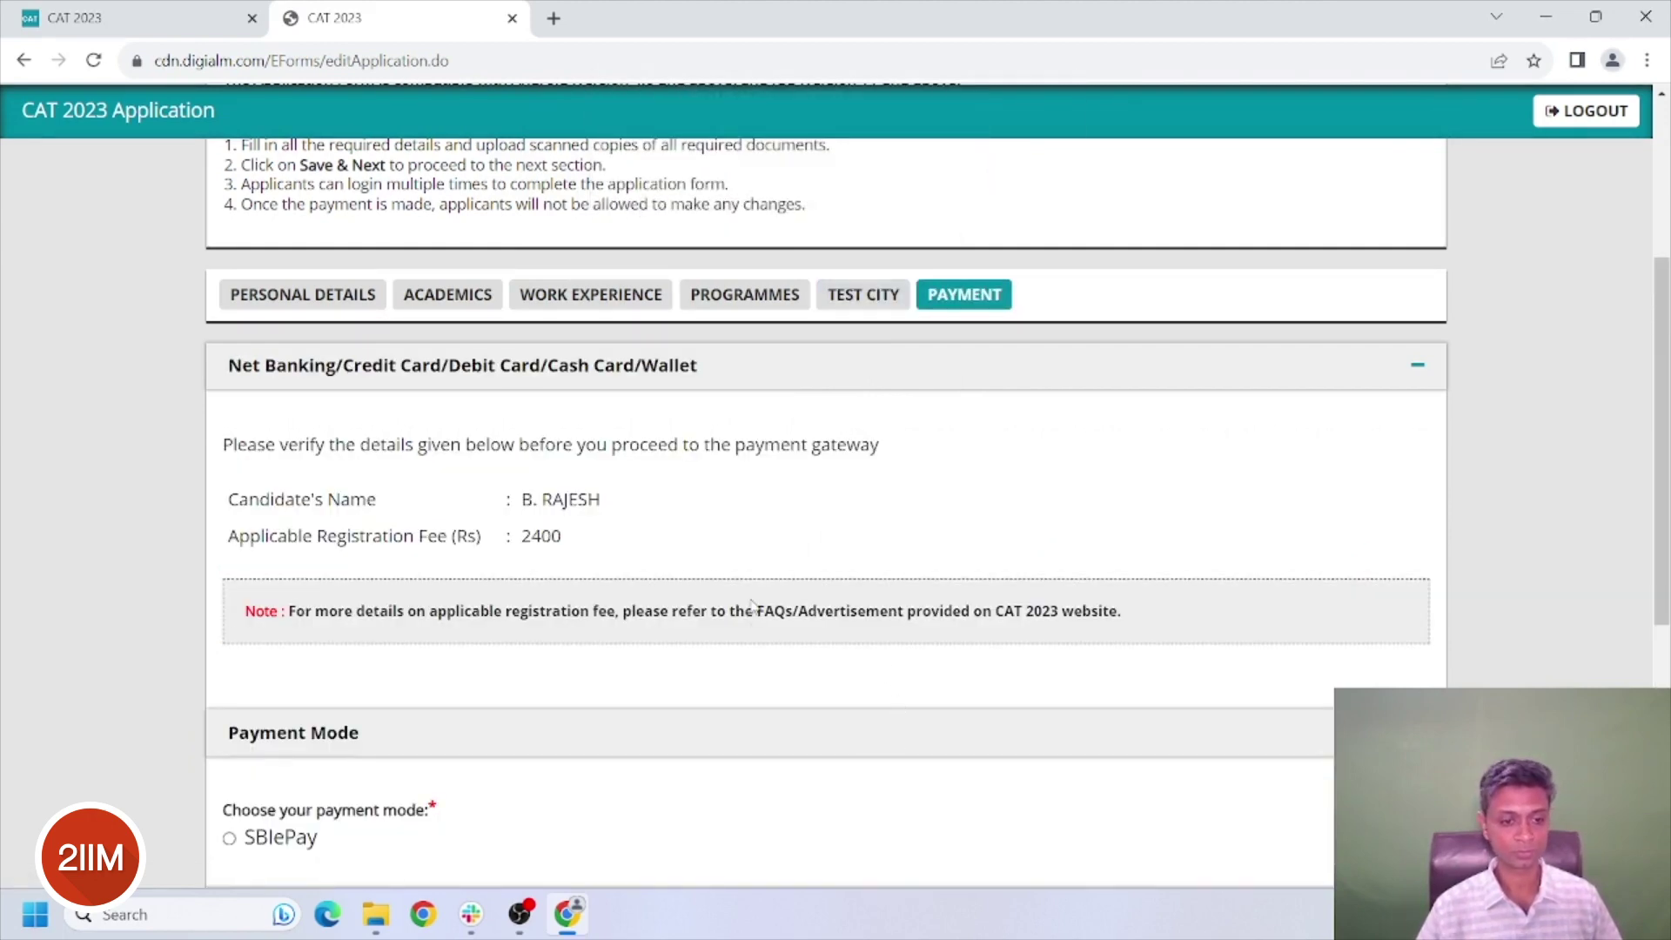
pyautogui.scroll(-4, 753, 604)
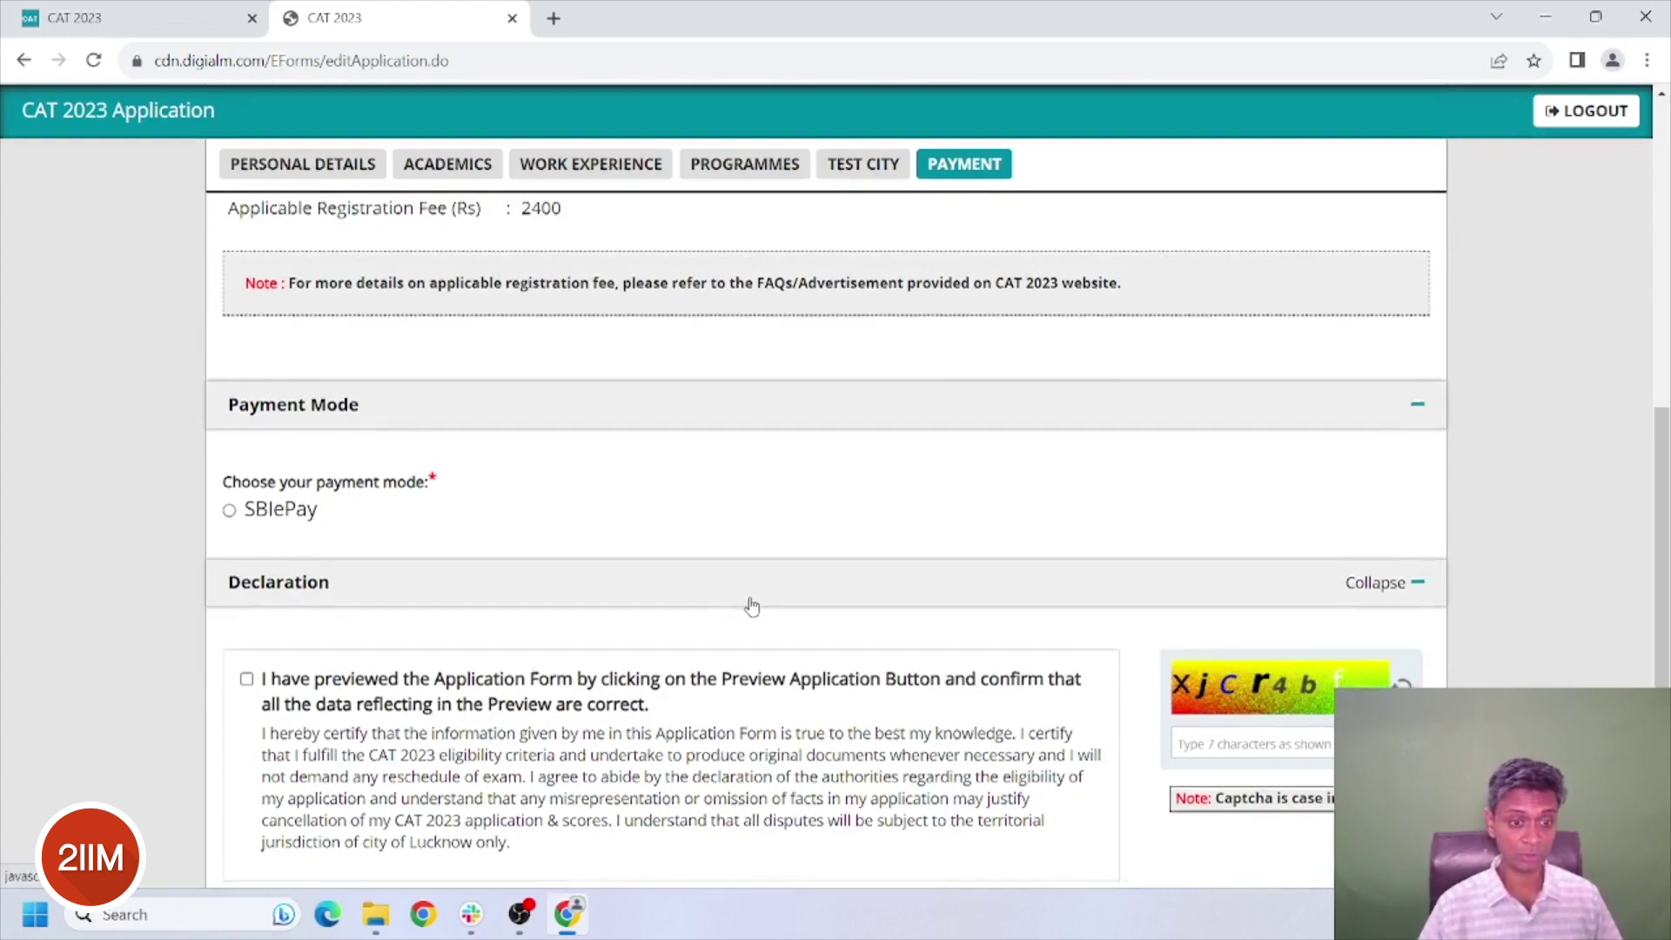
pyautogui.scroll(-2, 752, 607)
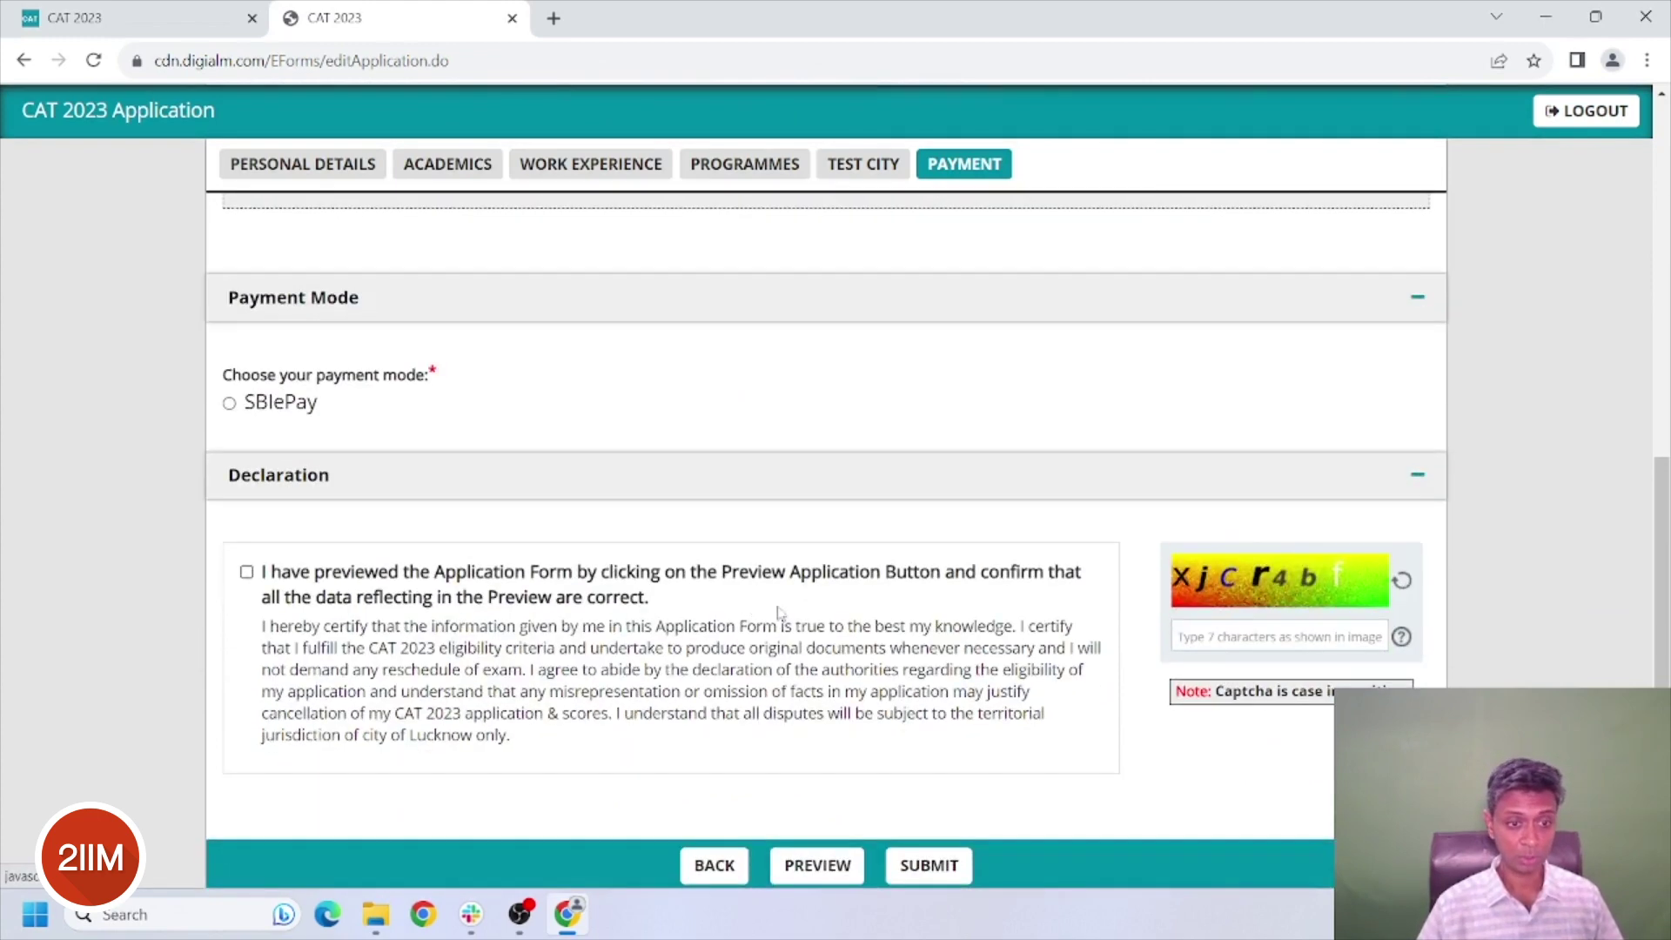
pyautogui.click(230, 406)
pyautogui.scroll(-1, 641, 507)
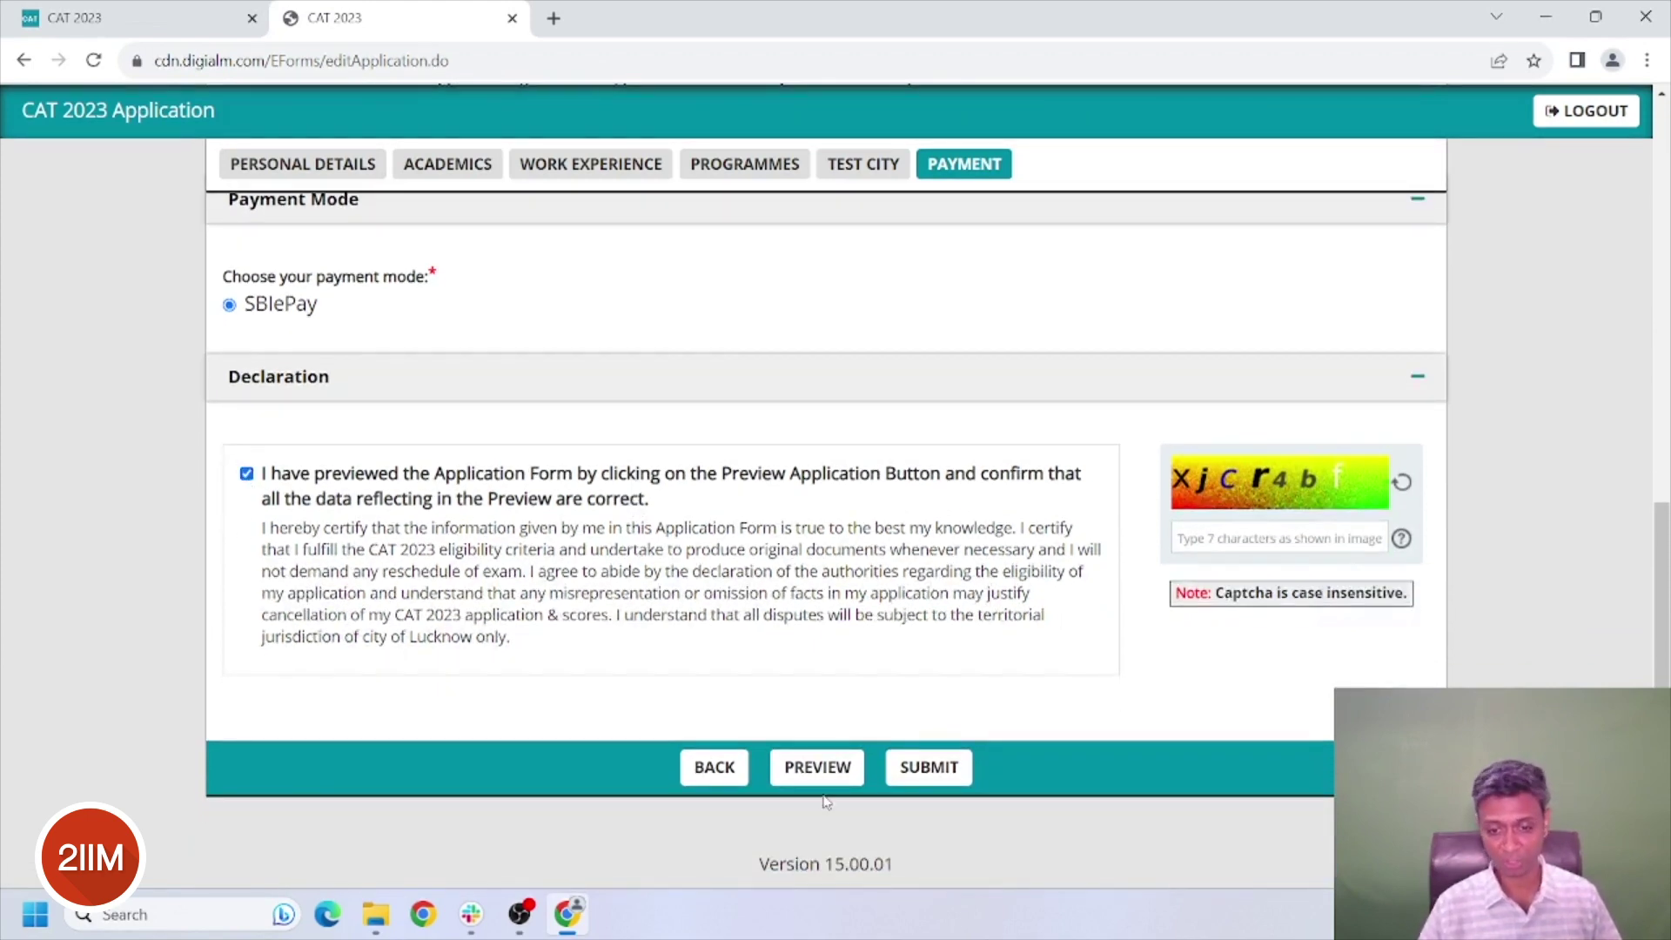
pyautogui.click(814, 763)
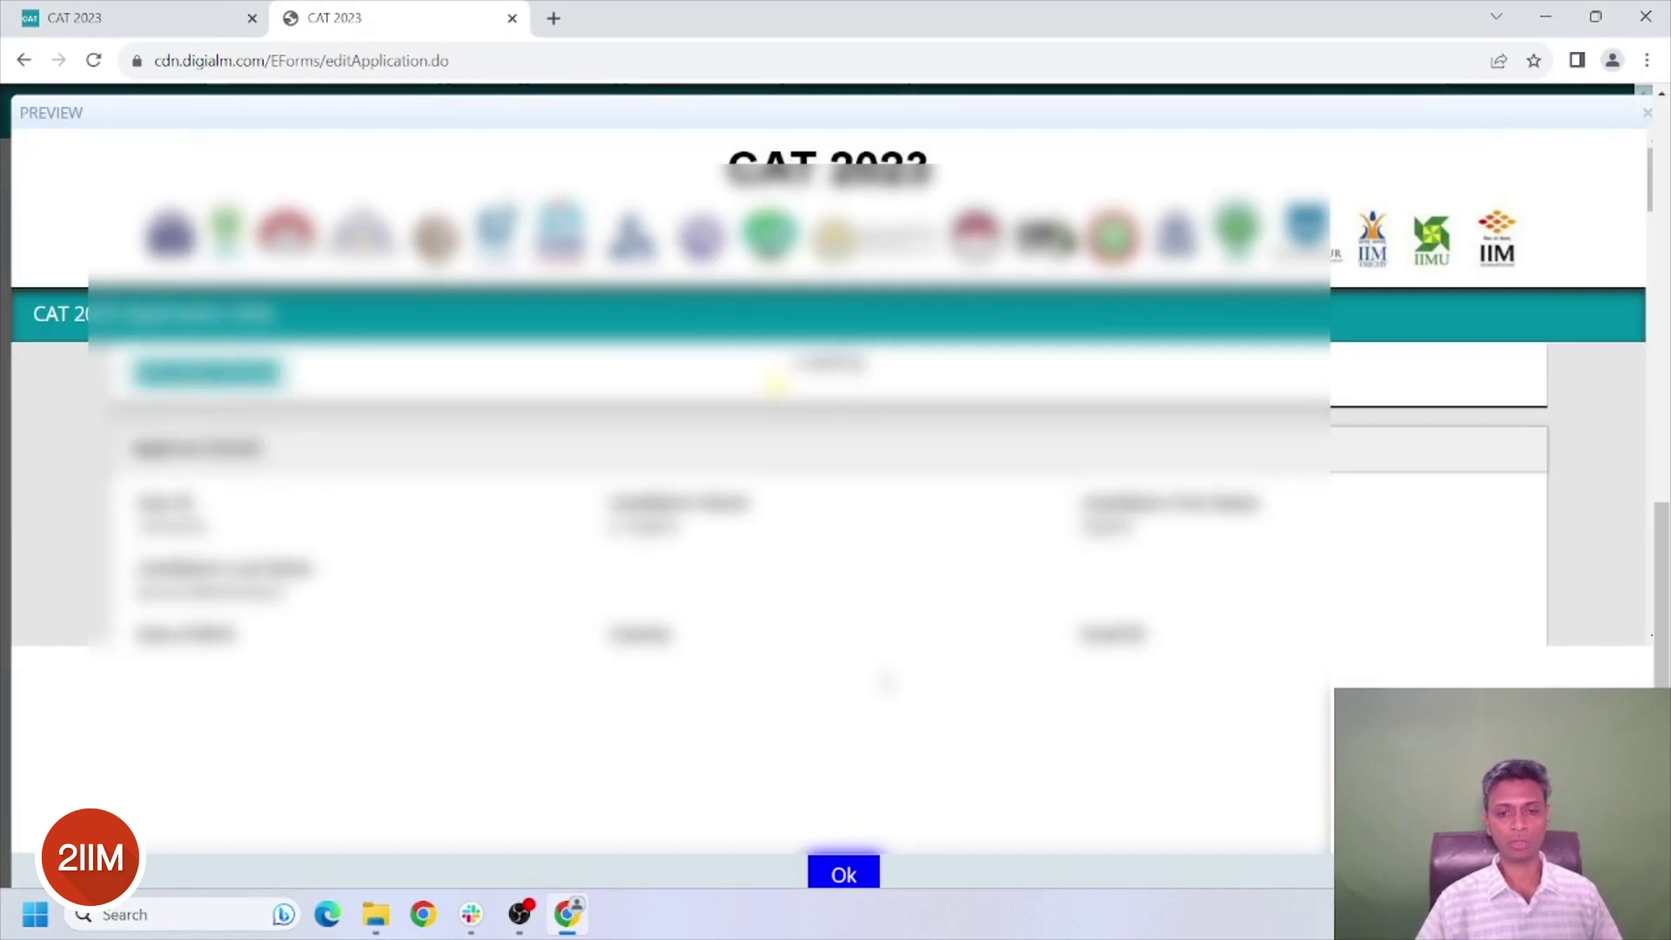
# Scroll through the entire application preview, then close it
pyautogui.scroll(-2, 848, 640)
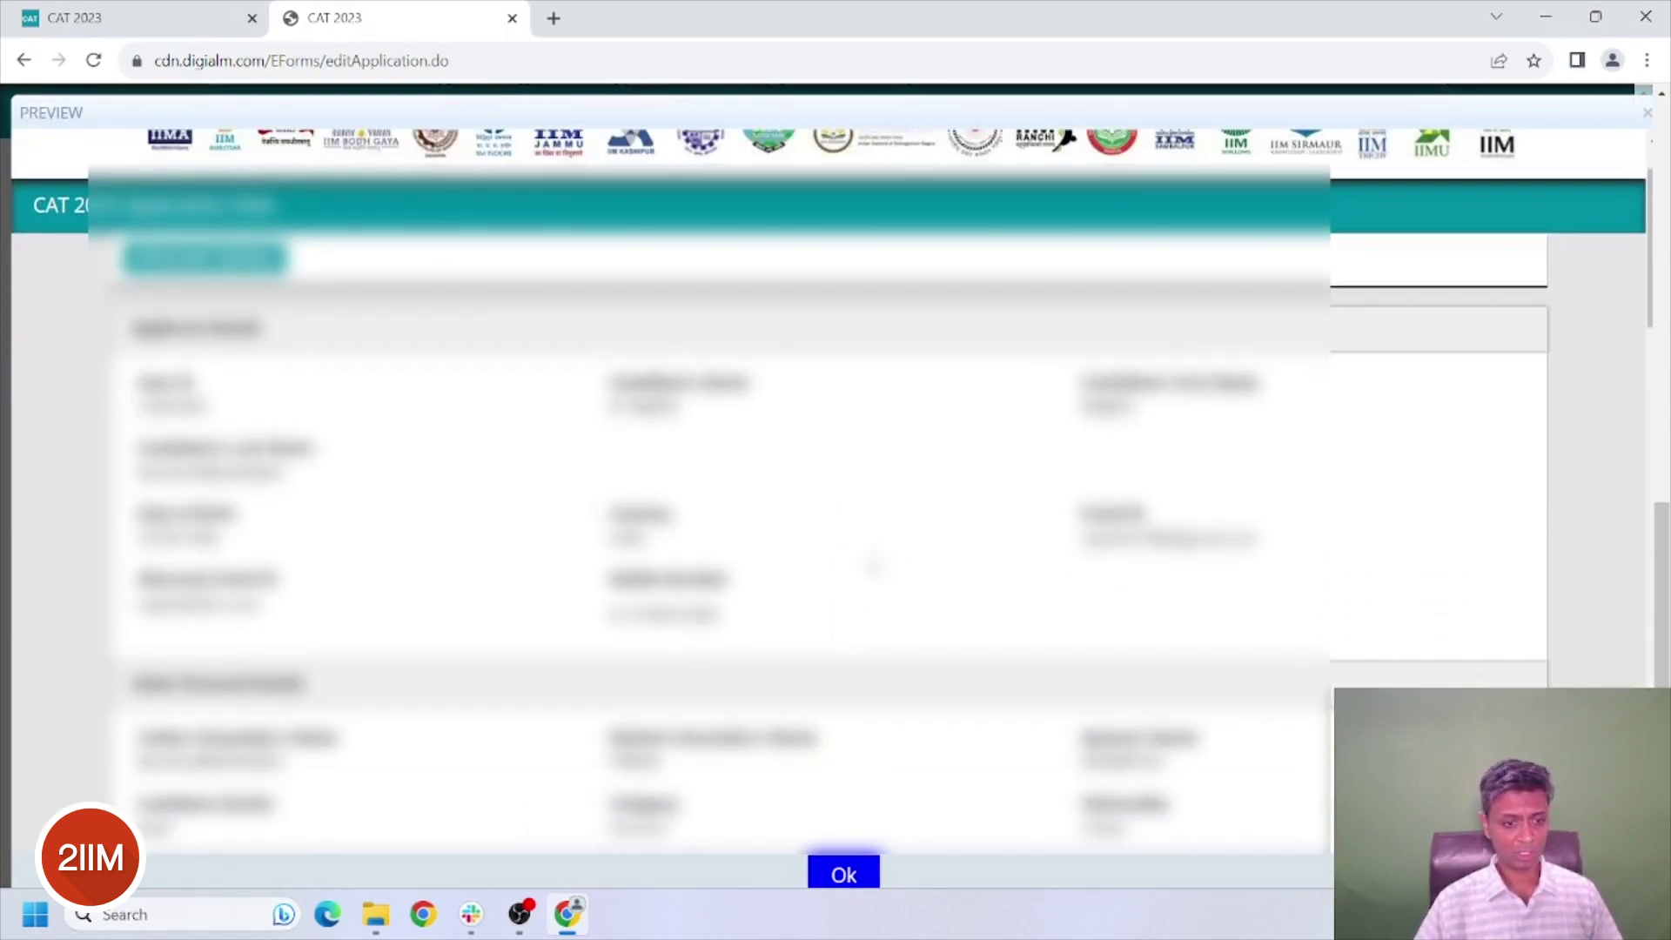
pyautogui.scroll(-4, 873, 565)
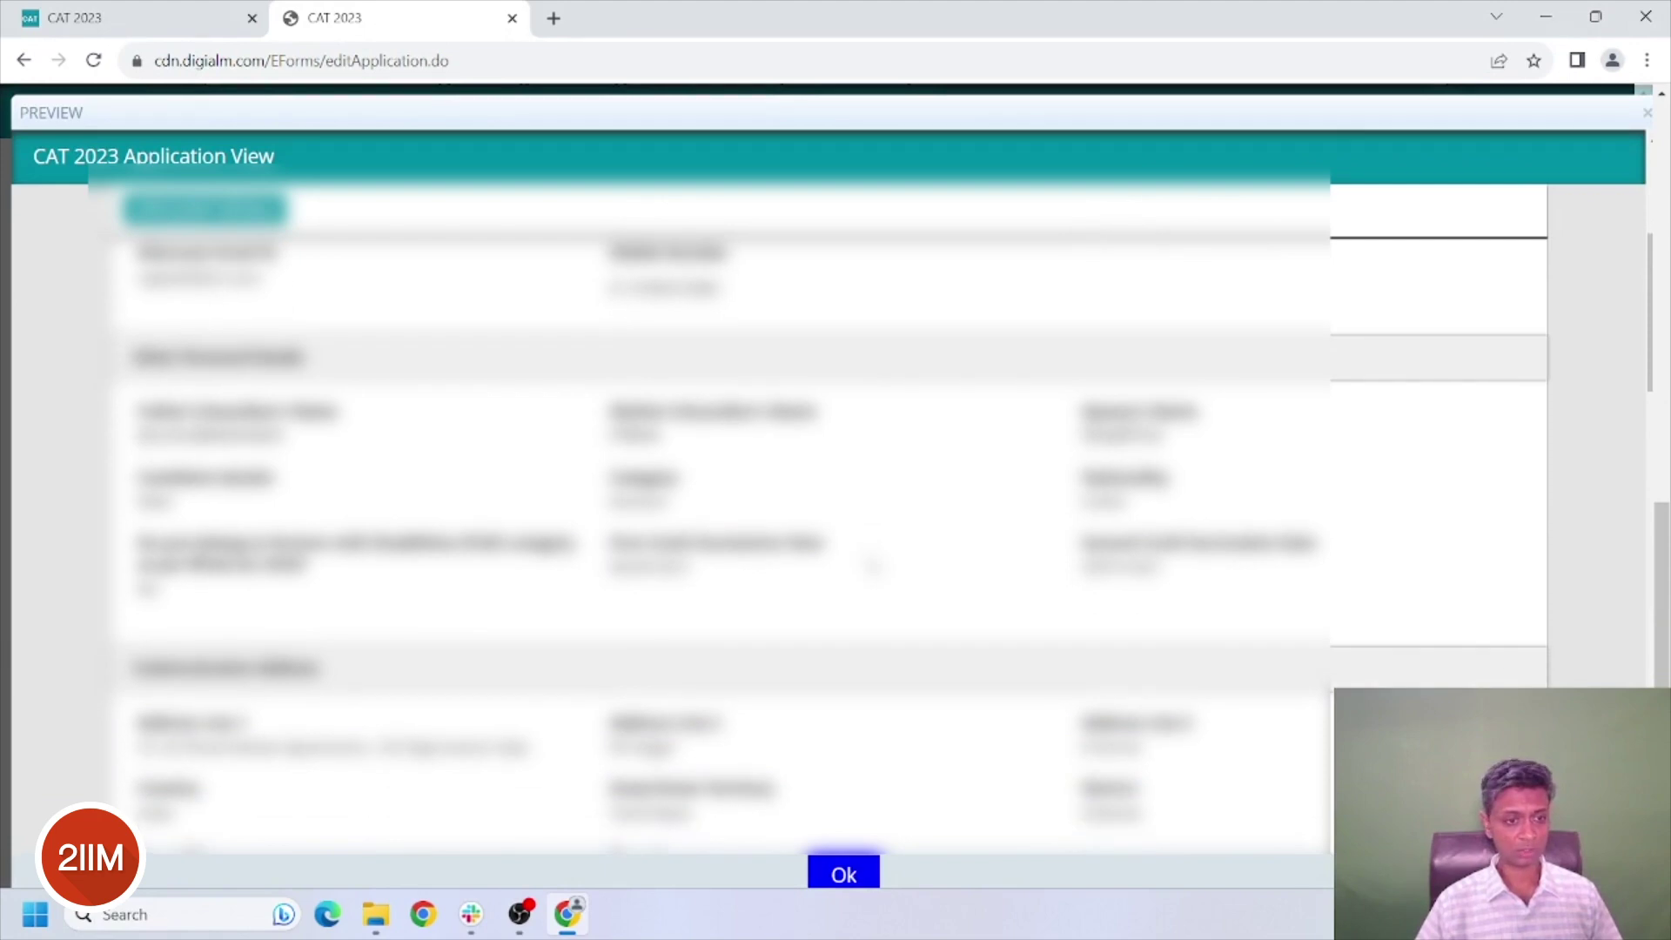
pyautogui.scroll(-4, 872, 566)
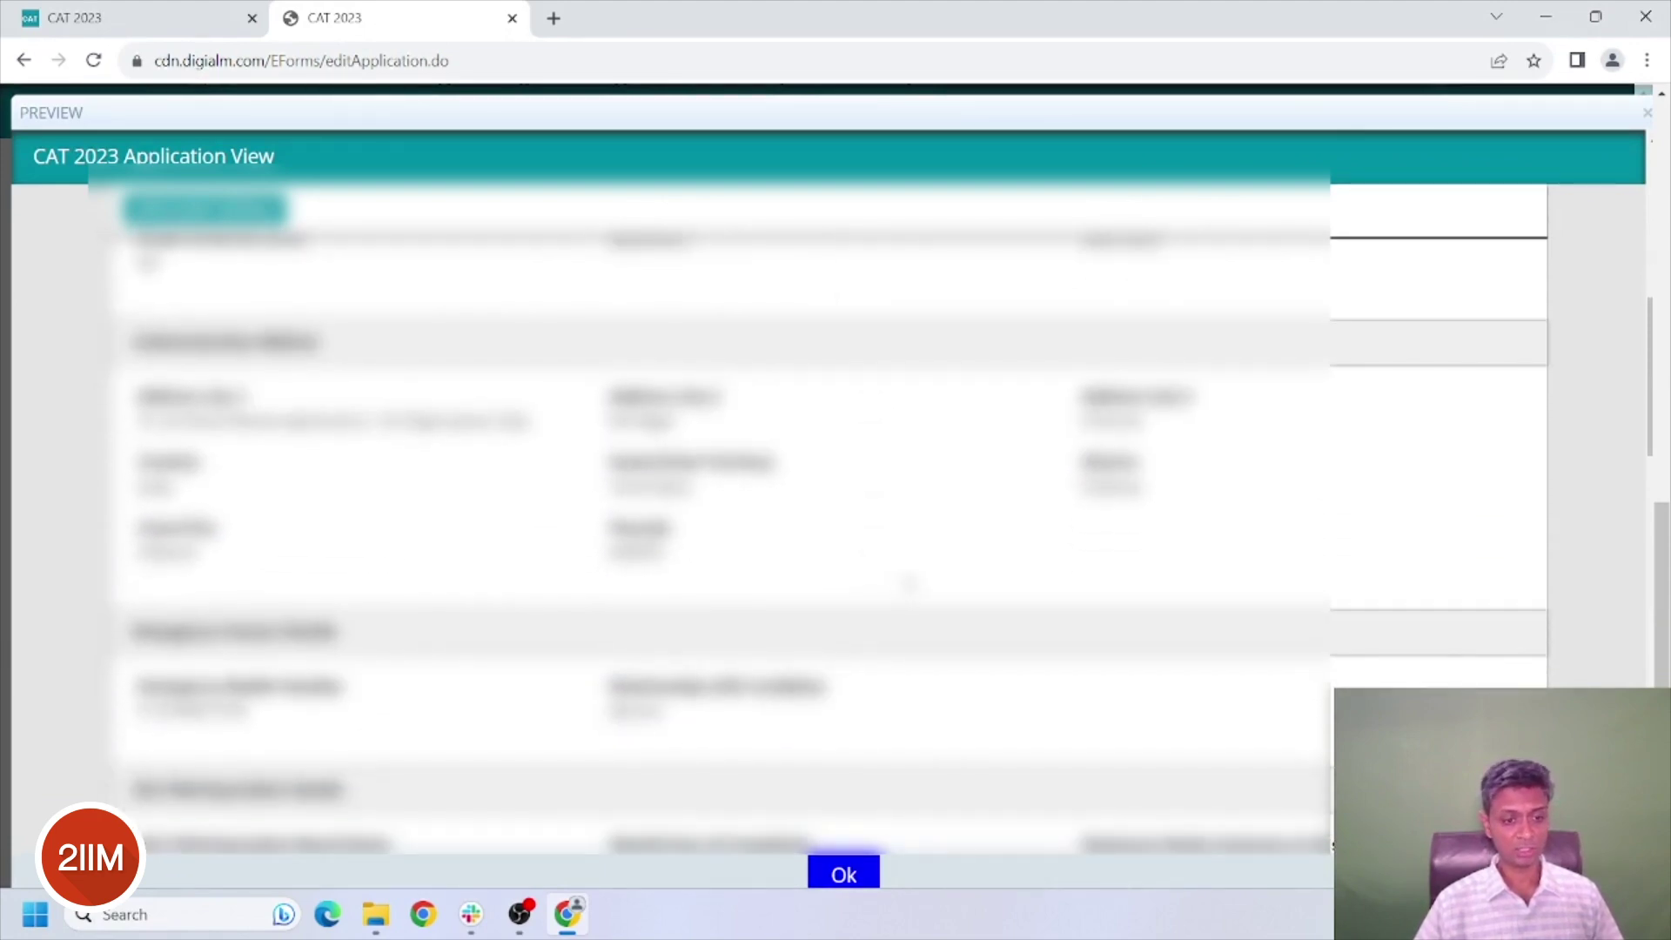
pyautogui.scroll(-3, 908, 581)
pyautogui.scroll(-7, 936, 572)
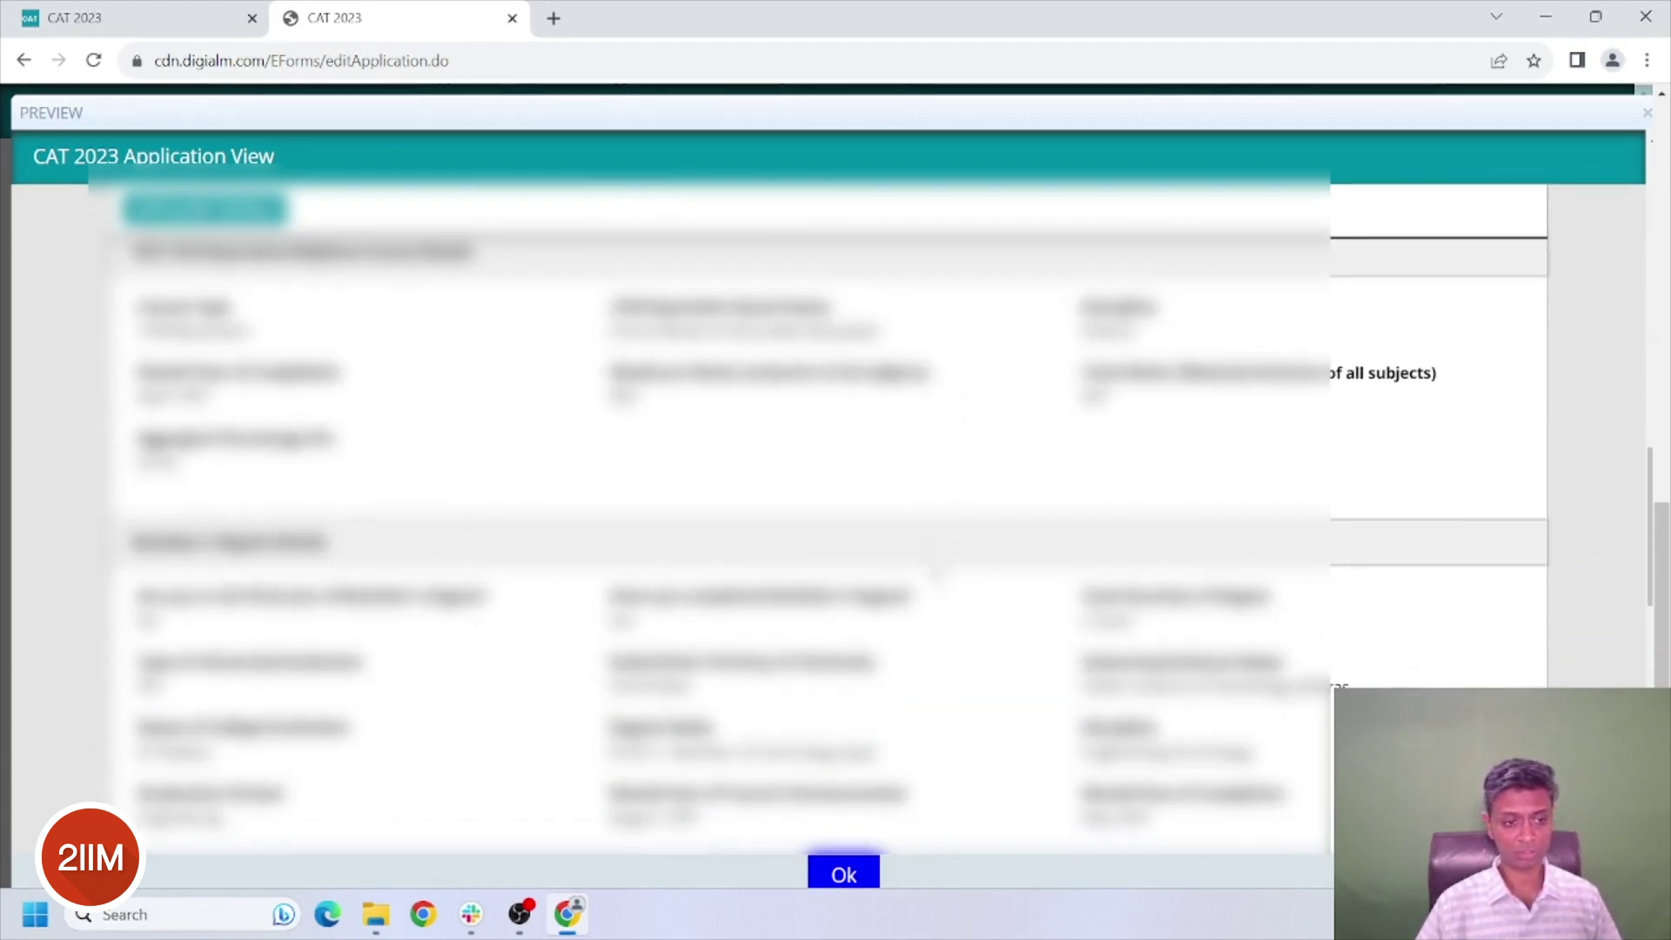
pyautogui.scroll(-3, 935, 573)
pyautogui.scroll(-4, 936, 576)
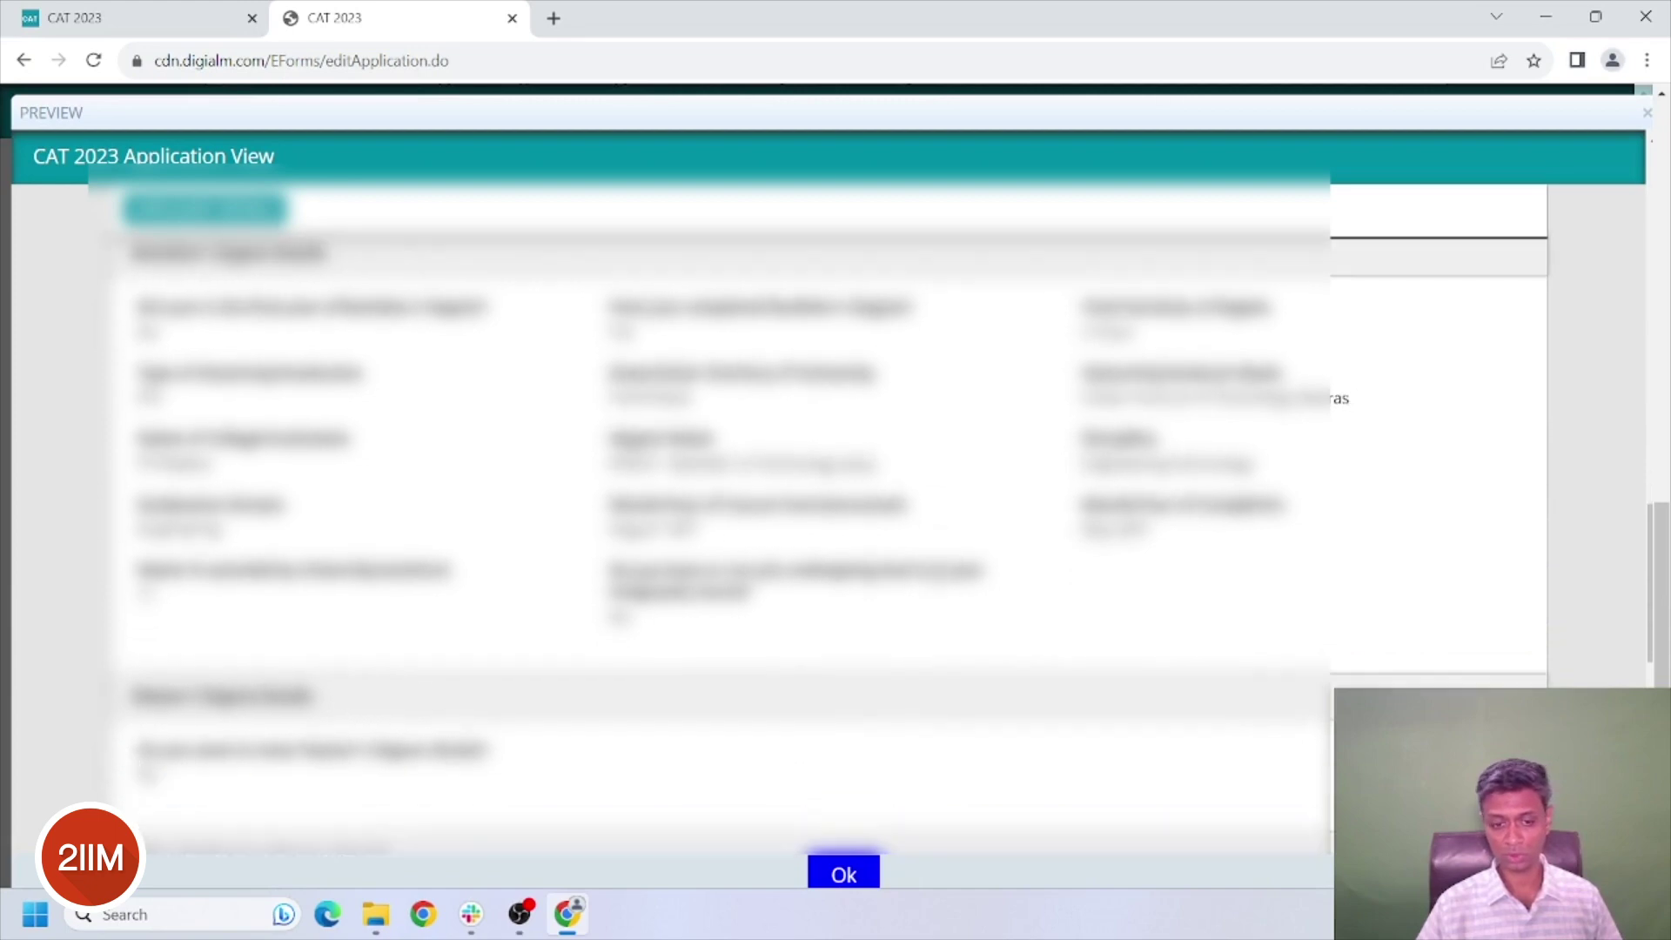
pyautogui.scroll(-5, 970, 590)
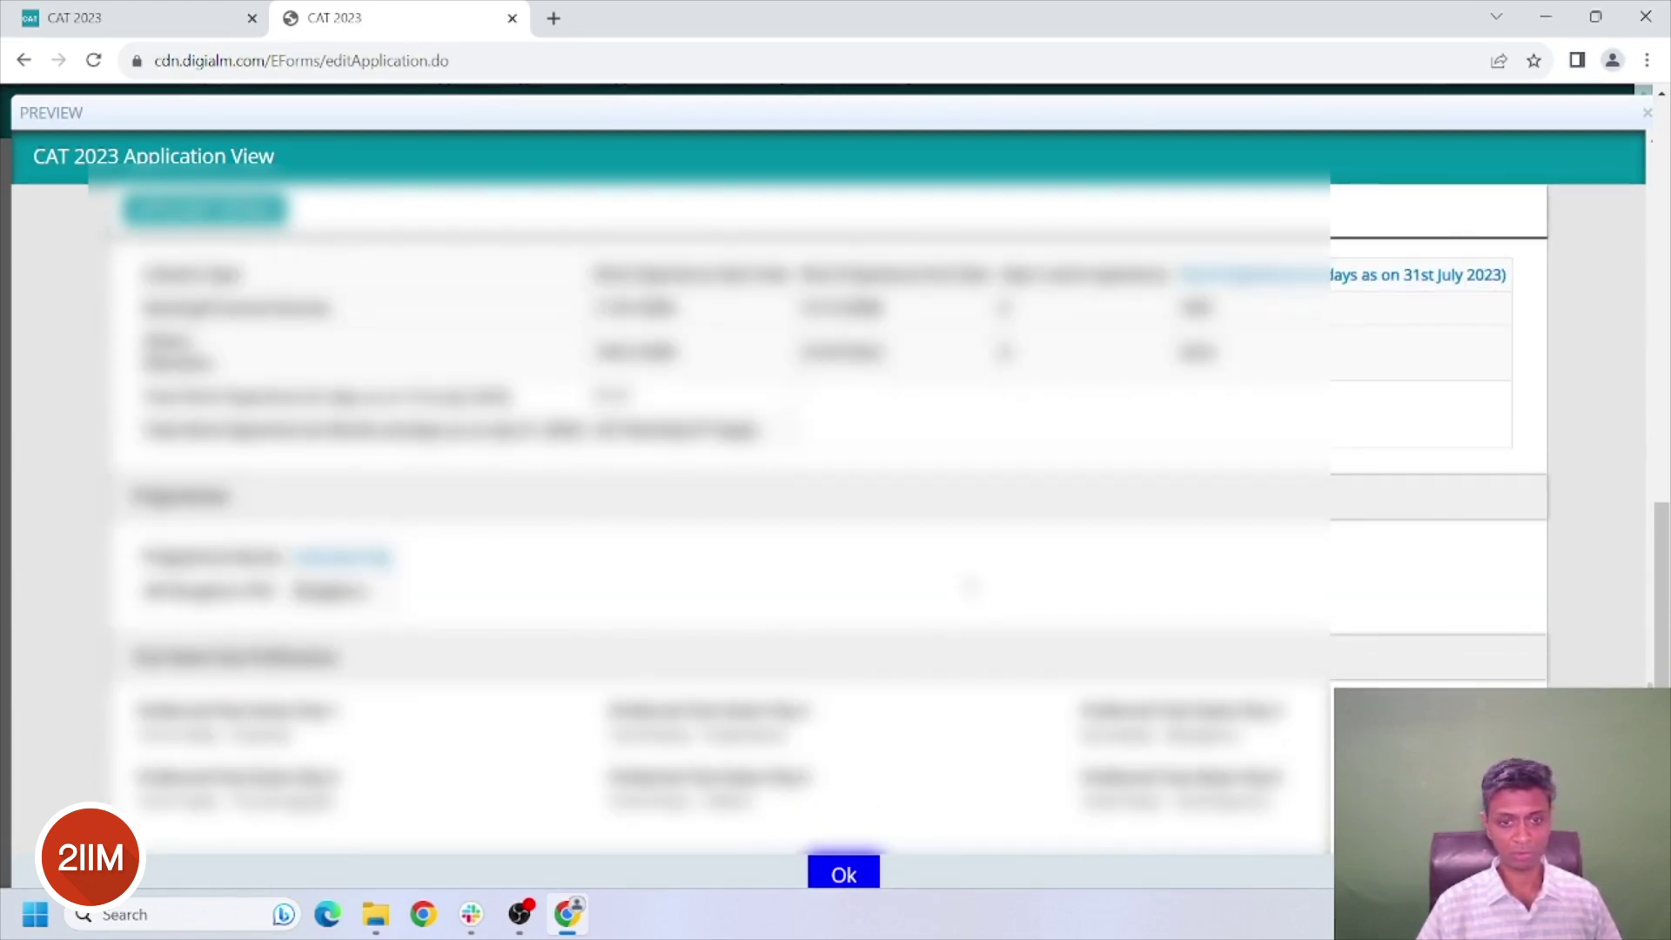
pyautogui.scroll(-4, 971, 587)
pyautogui.scroll(-1, 923, 606)
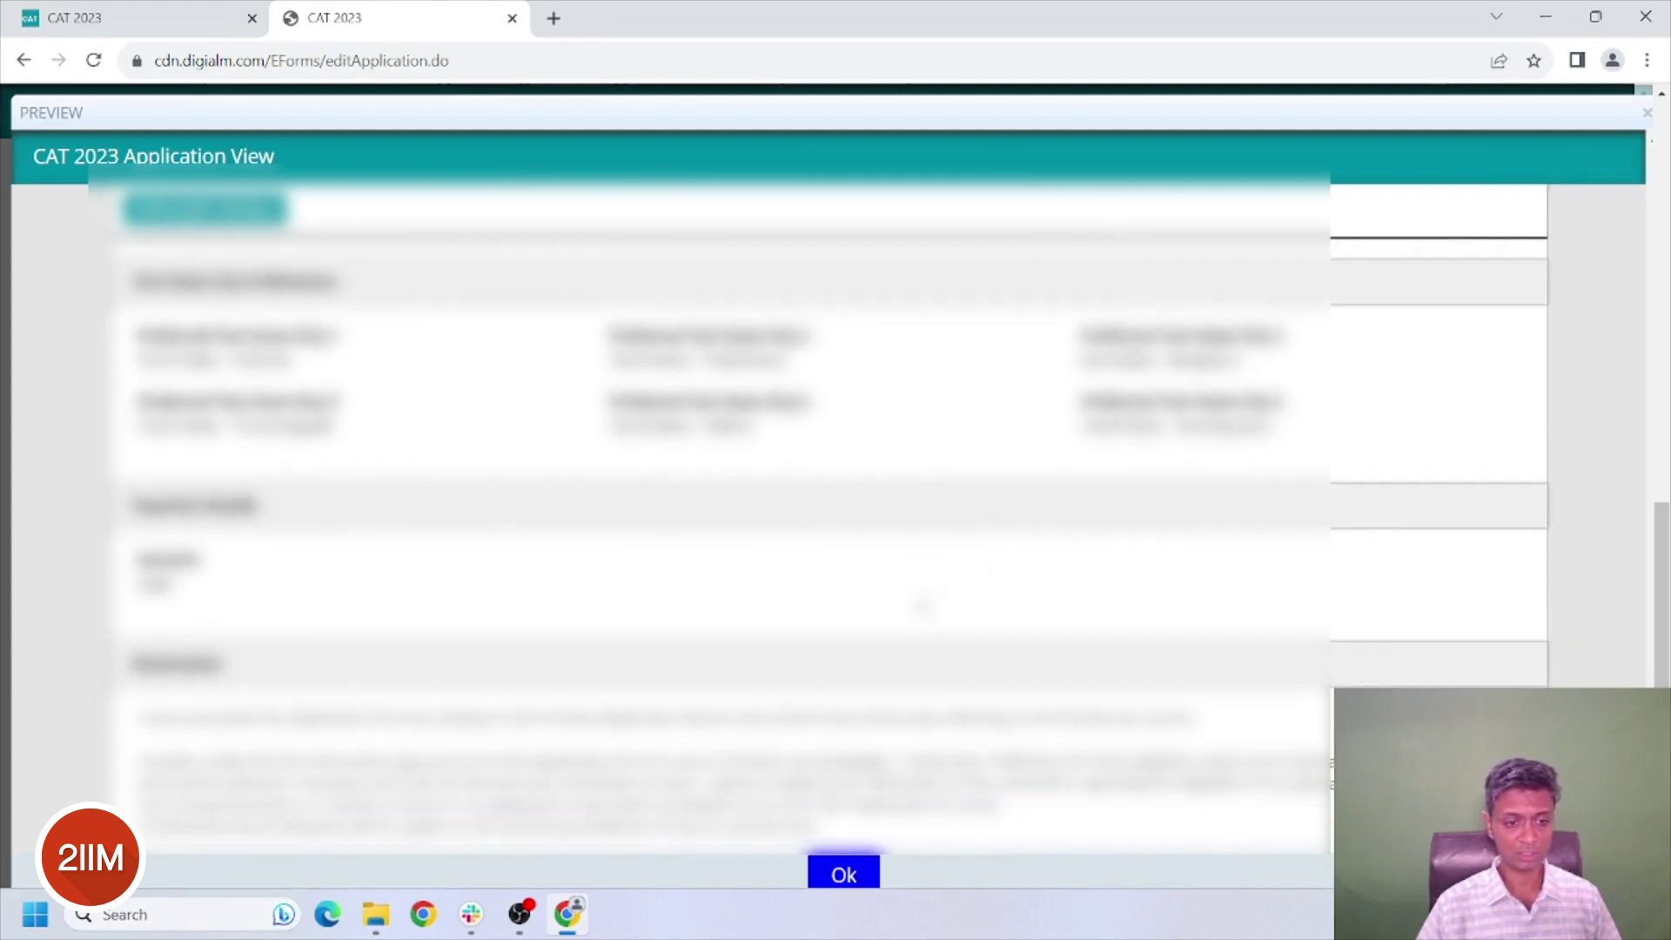
pyautogui.click(841, 871)
# Enter the captcha characters and submit the application for payment
pyautogui.click(1292, 527)
pyautogui.write('51ty')
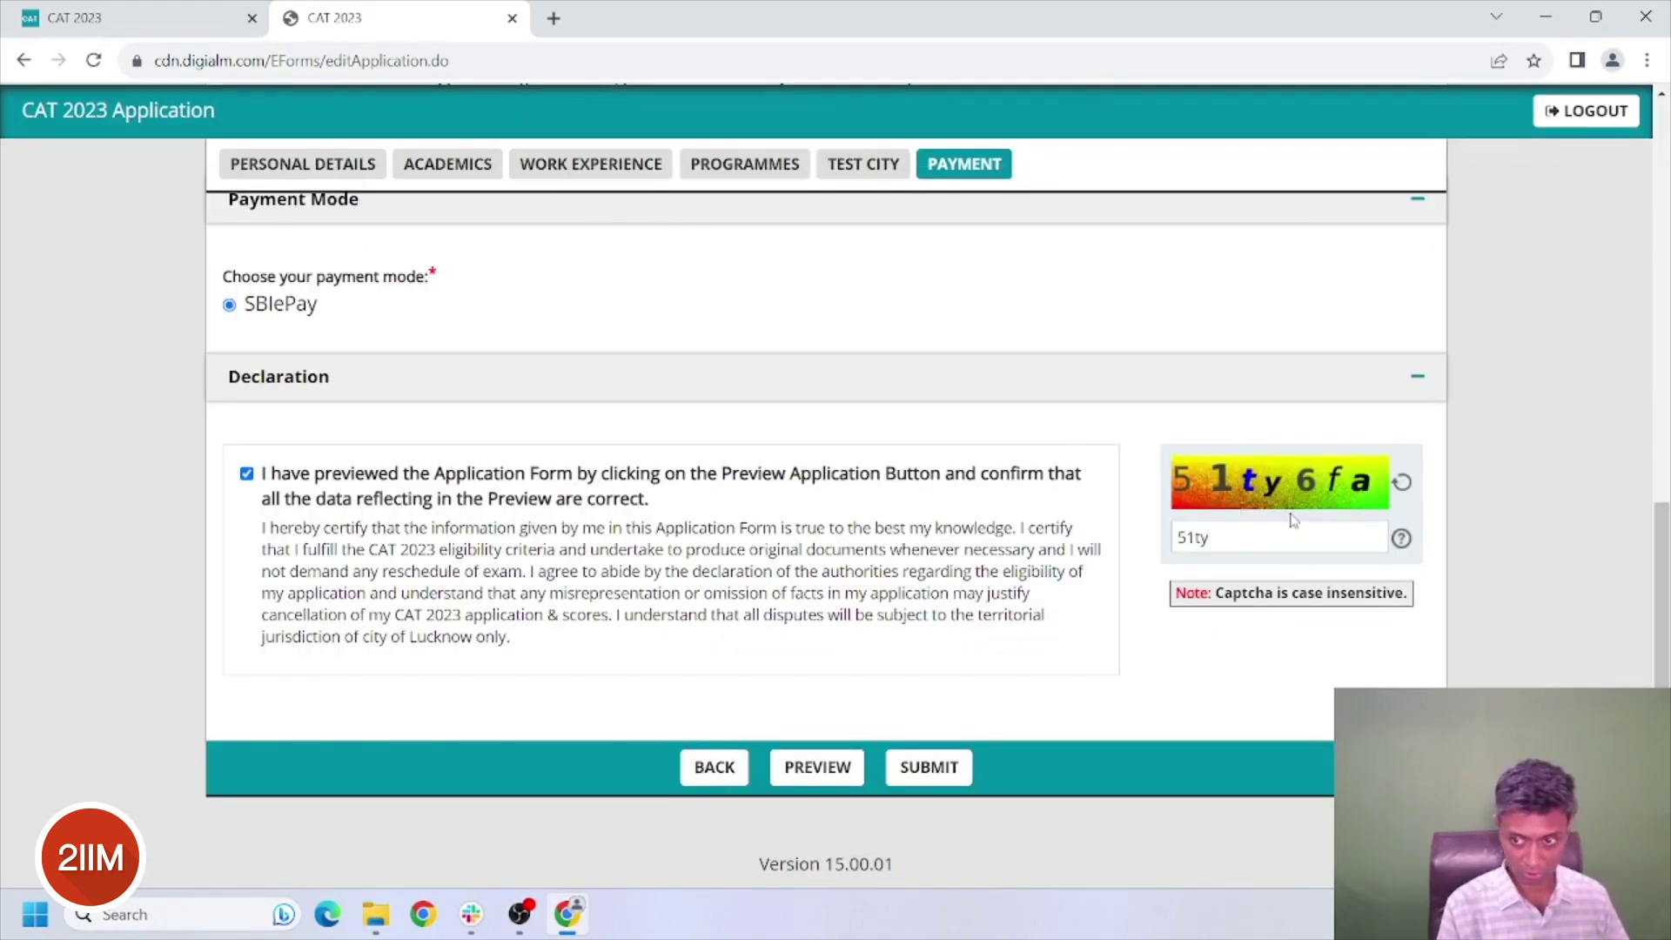
pyautogui.write('6fa')
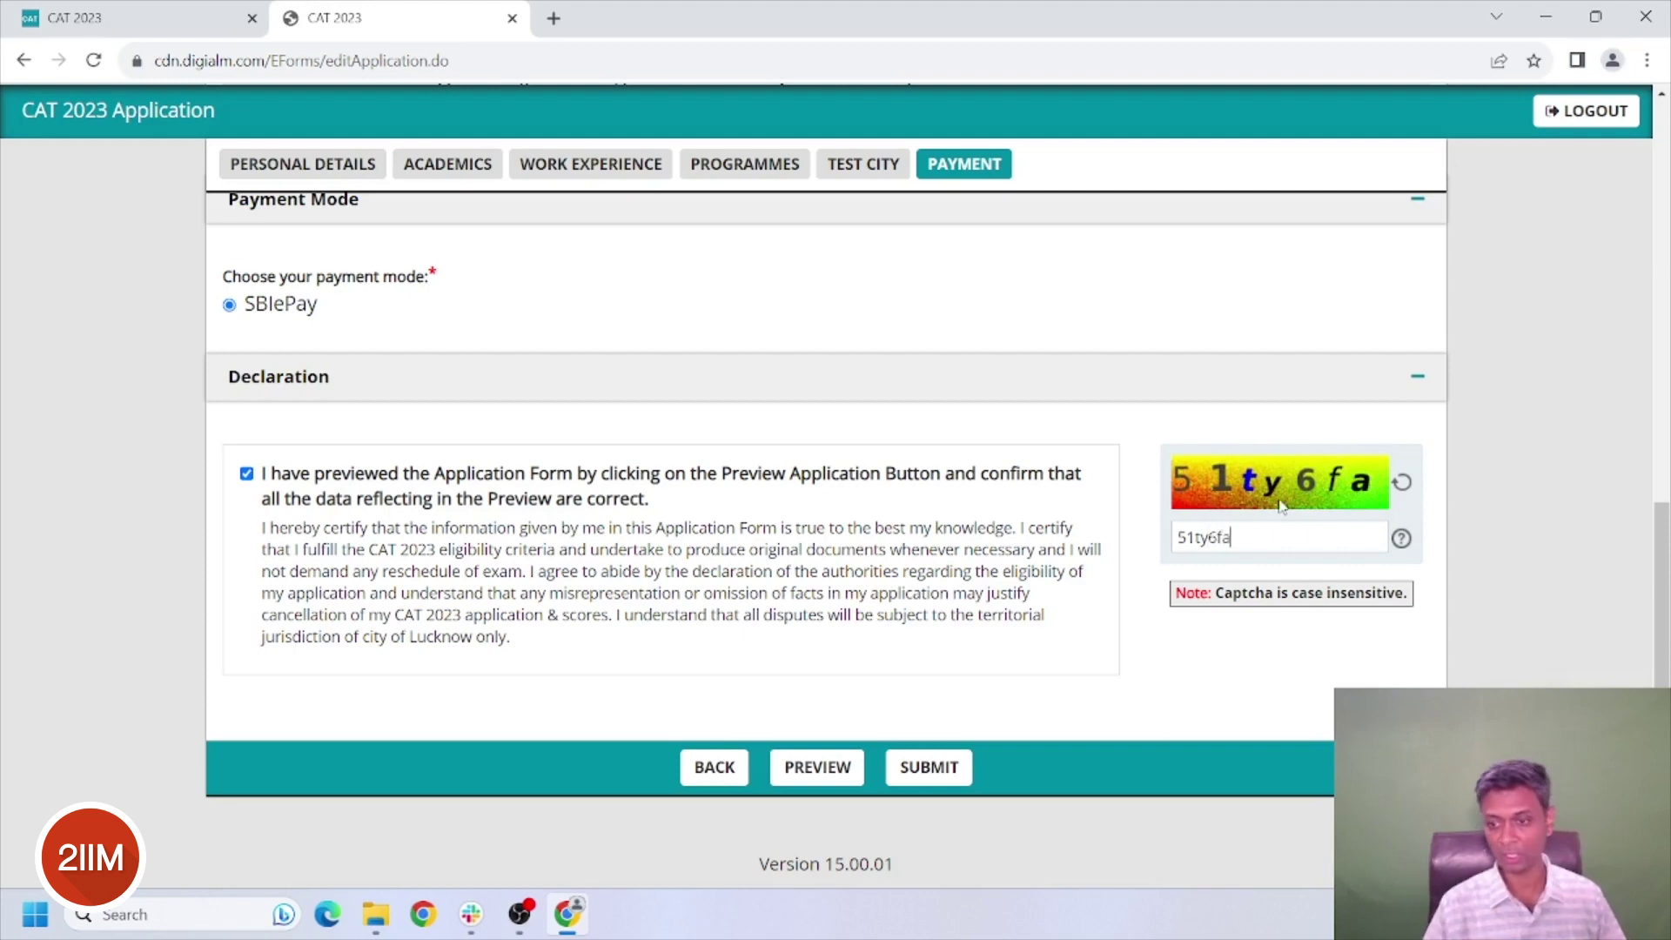
pyautogui.click(928, 767)
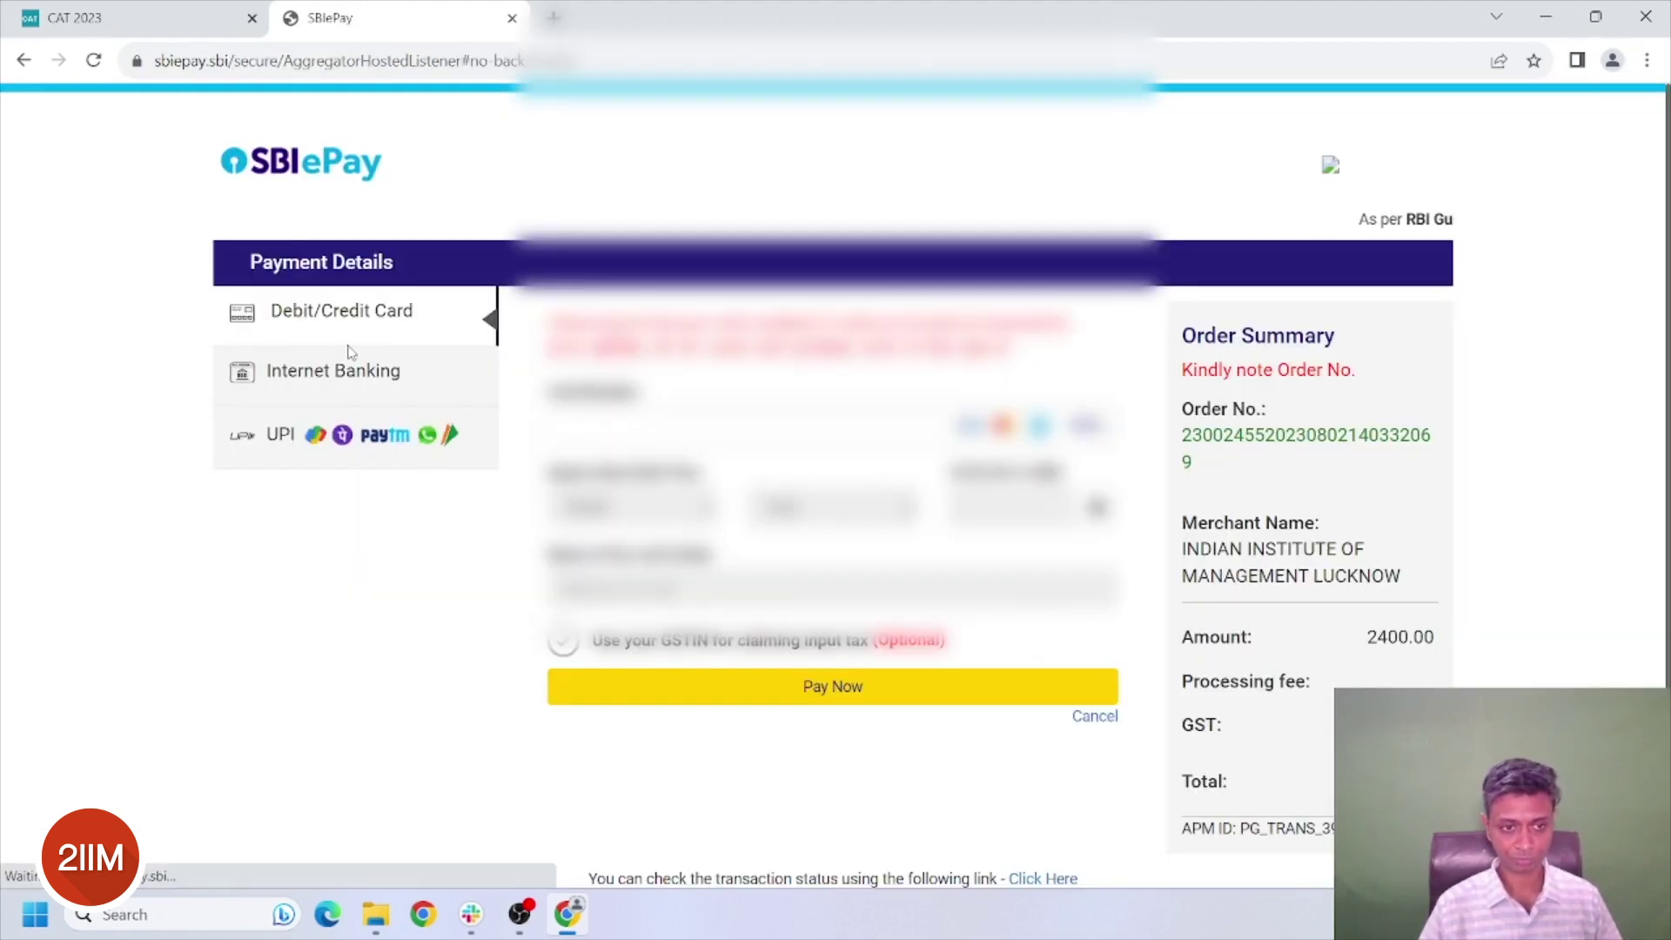
# Enter the card number and select the card's expiry month and year
pyautogui.click(575, 426)
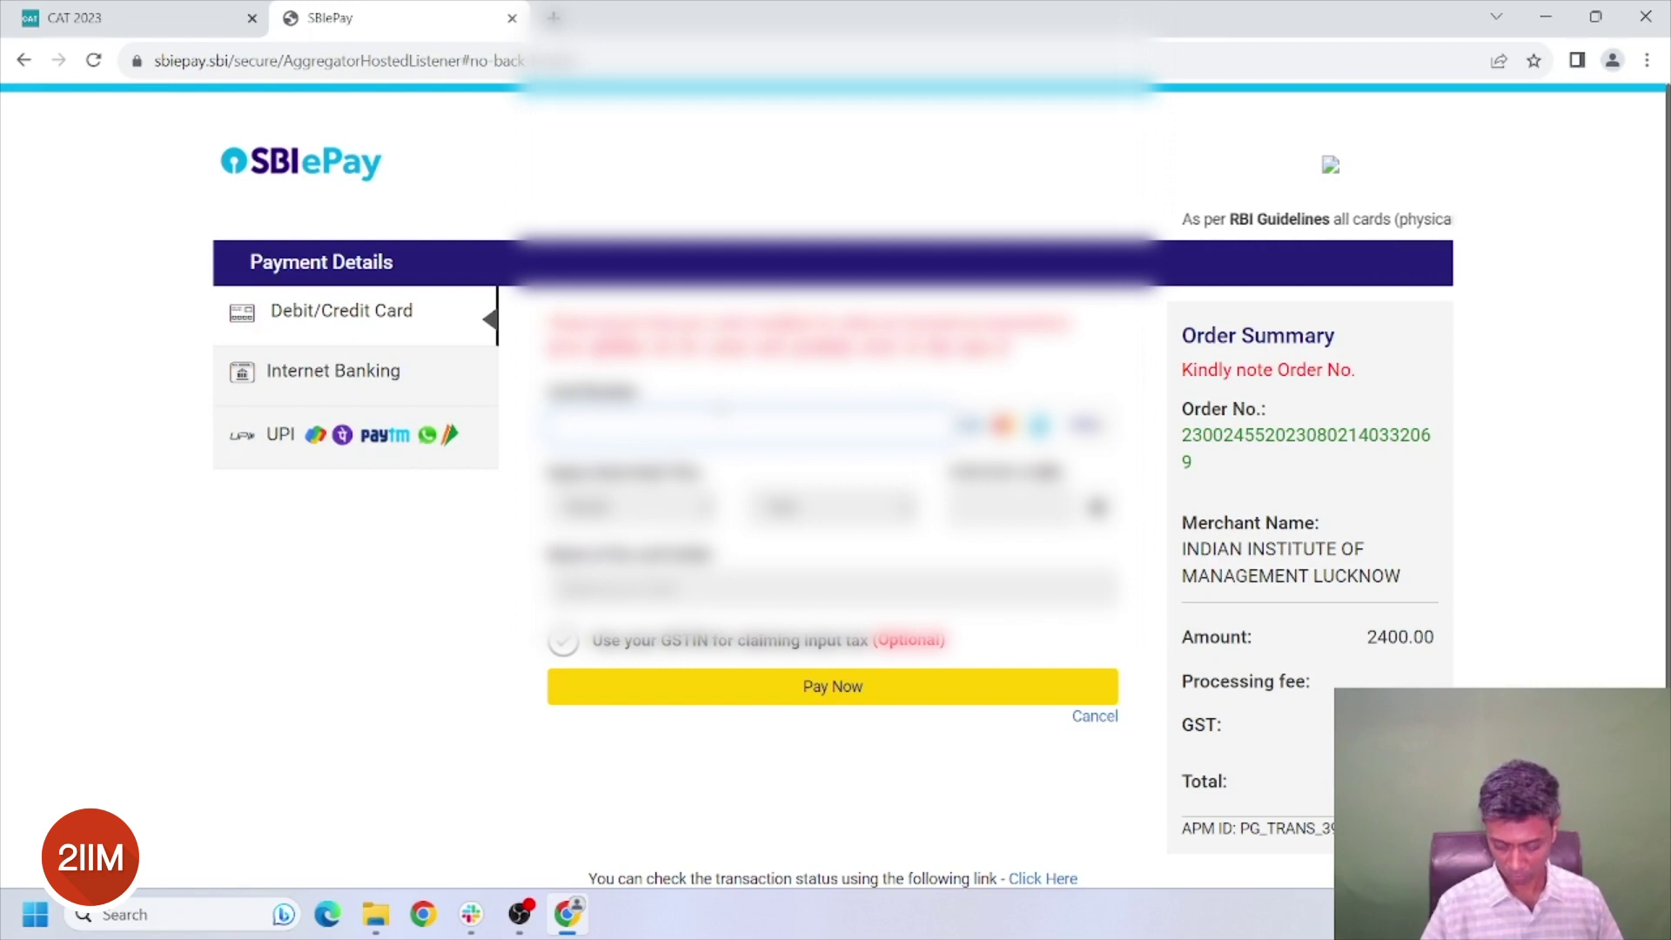
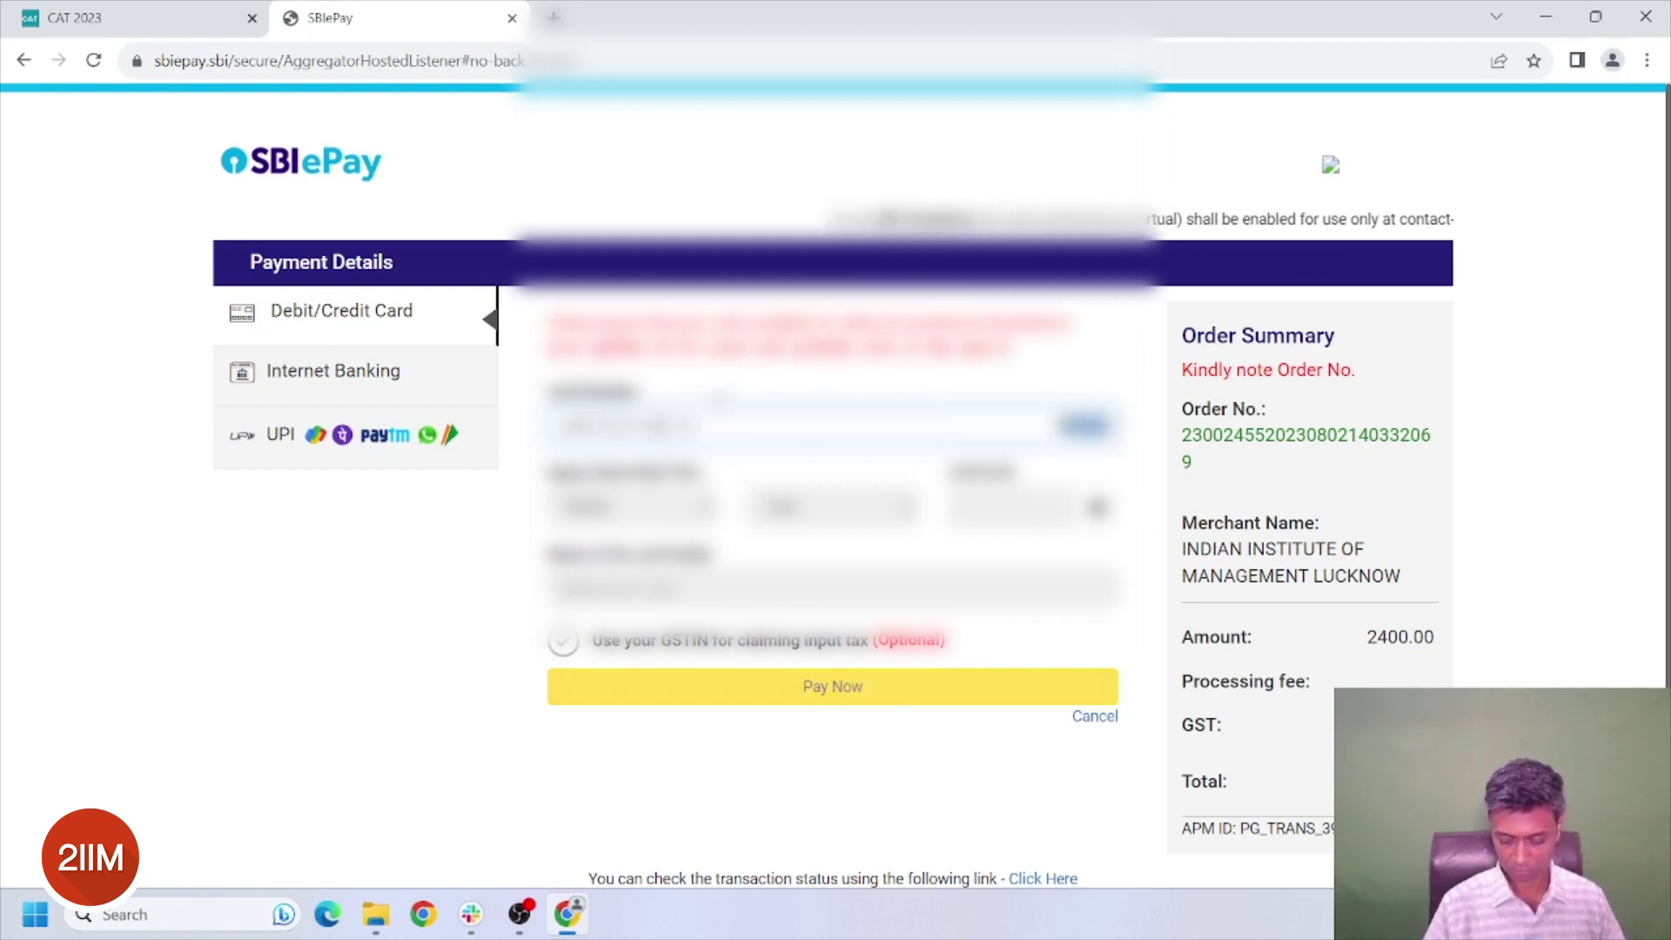
pyautogui.click(635, 508)
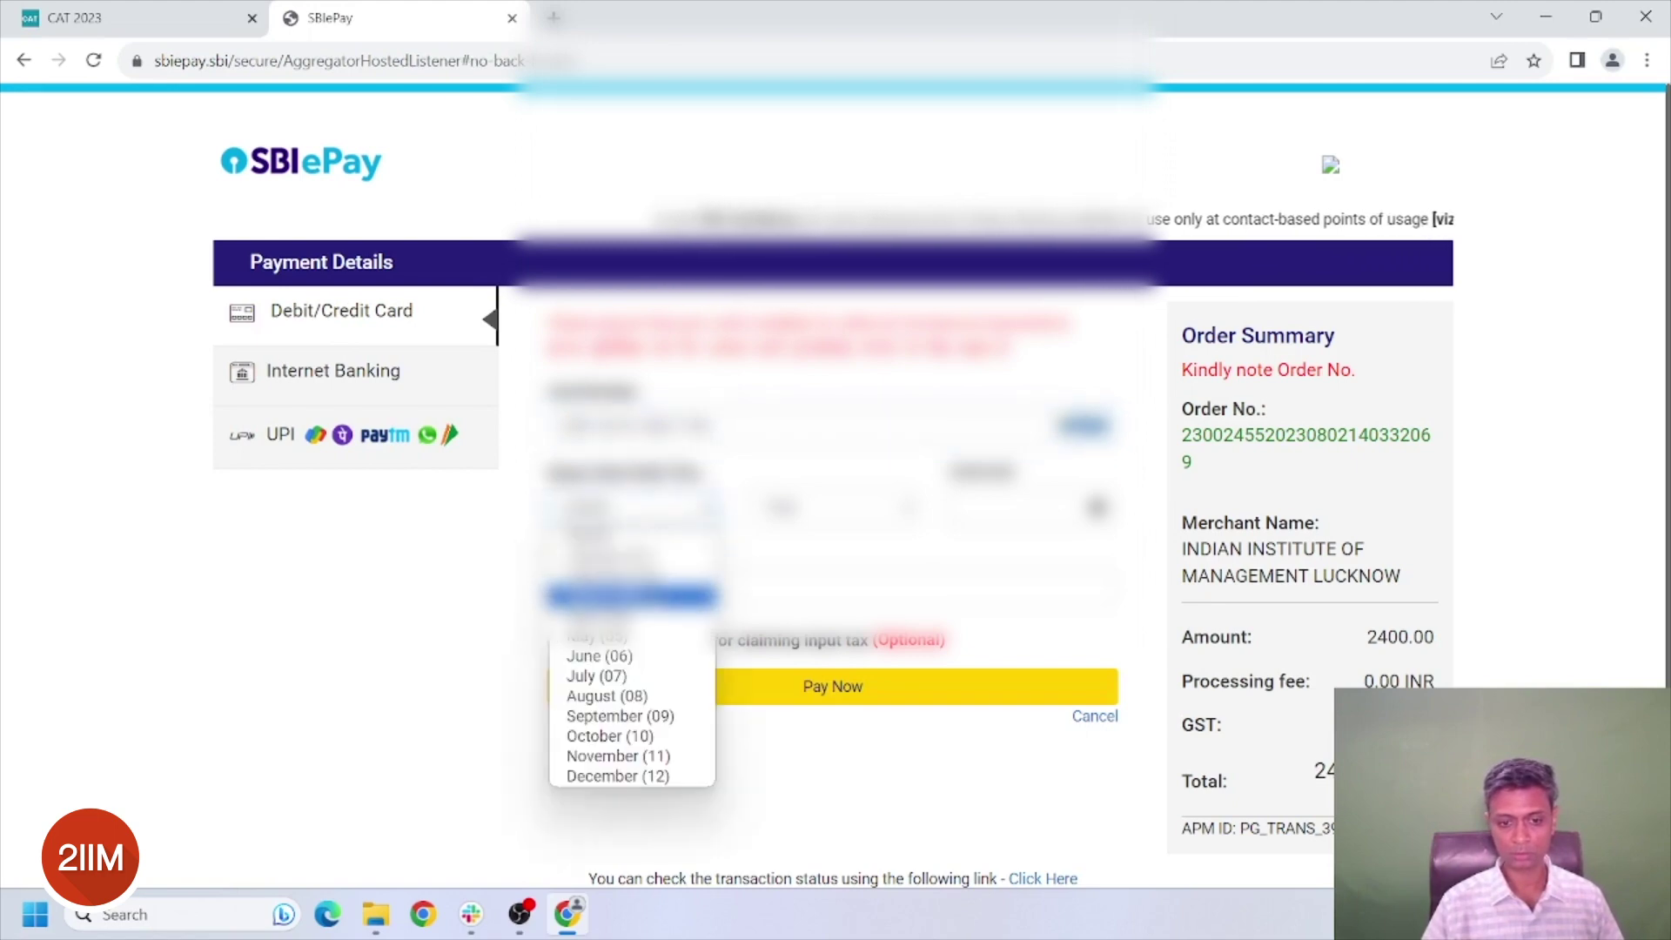
pyautogui.click(626, 596)
pyautogui.click(783, 507)
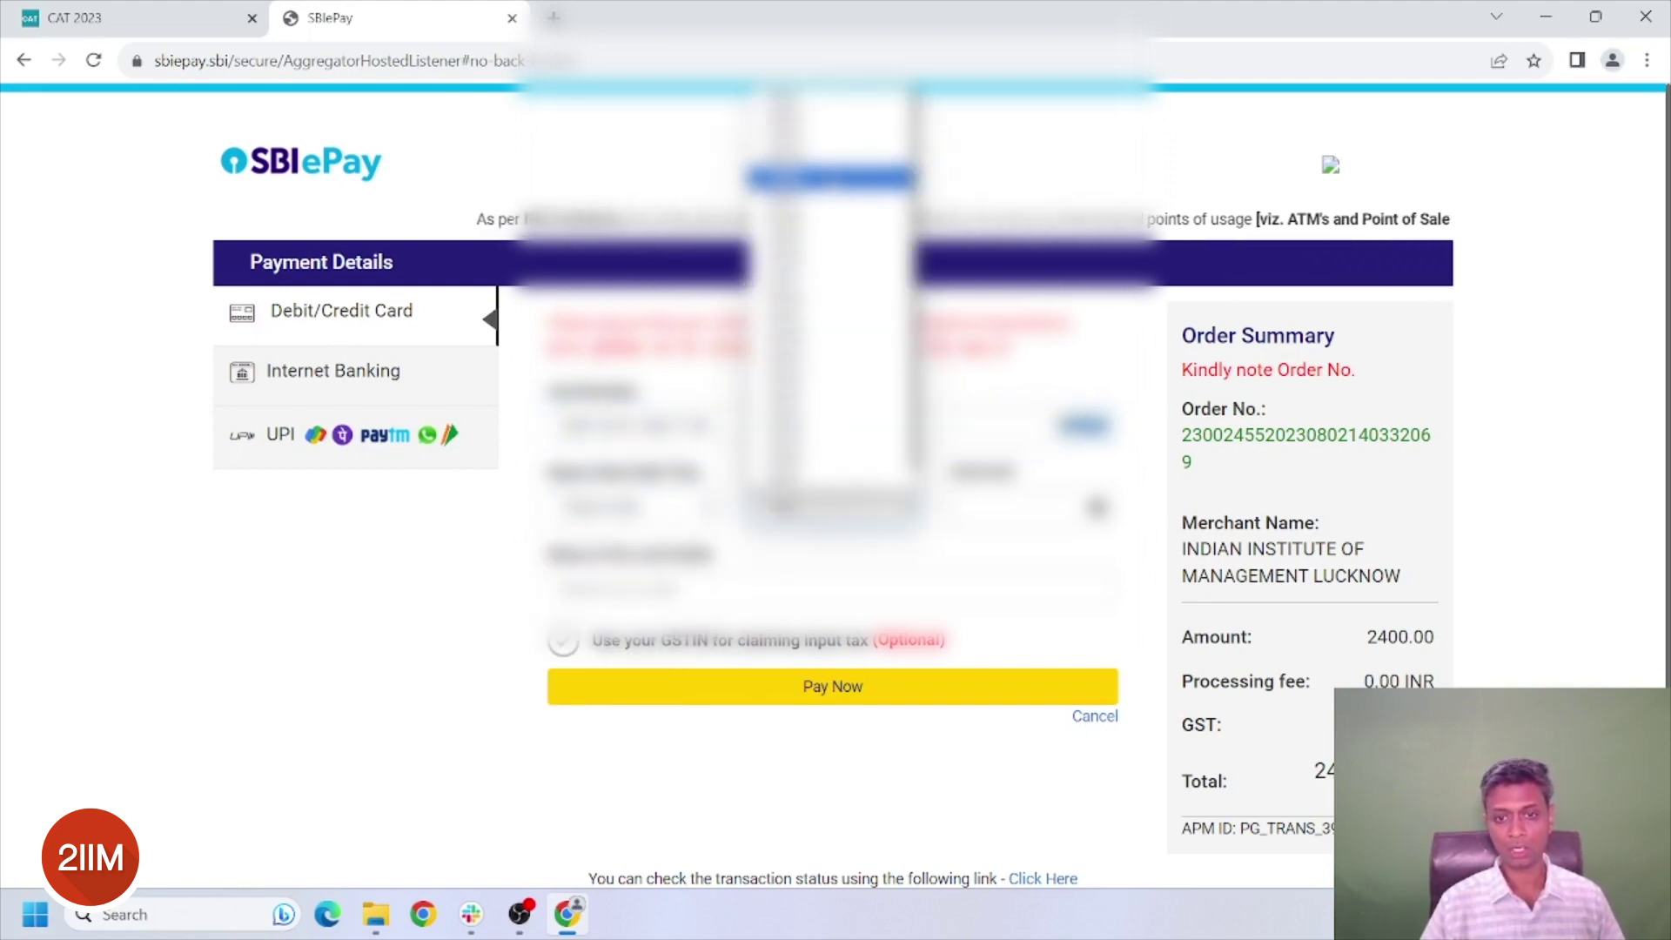
pyautogui.click(826, 179)
# Enter the CVV and cardholder's name, pay, and confirm with the bank OTP
pyautogui.click(1009, 507)
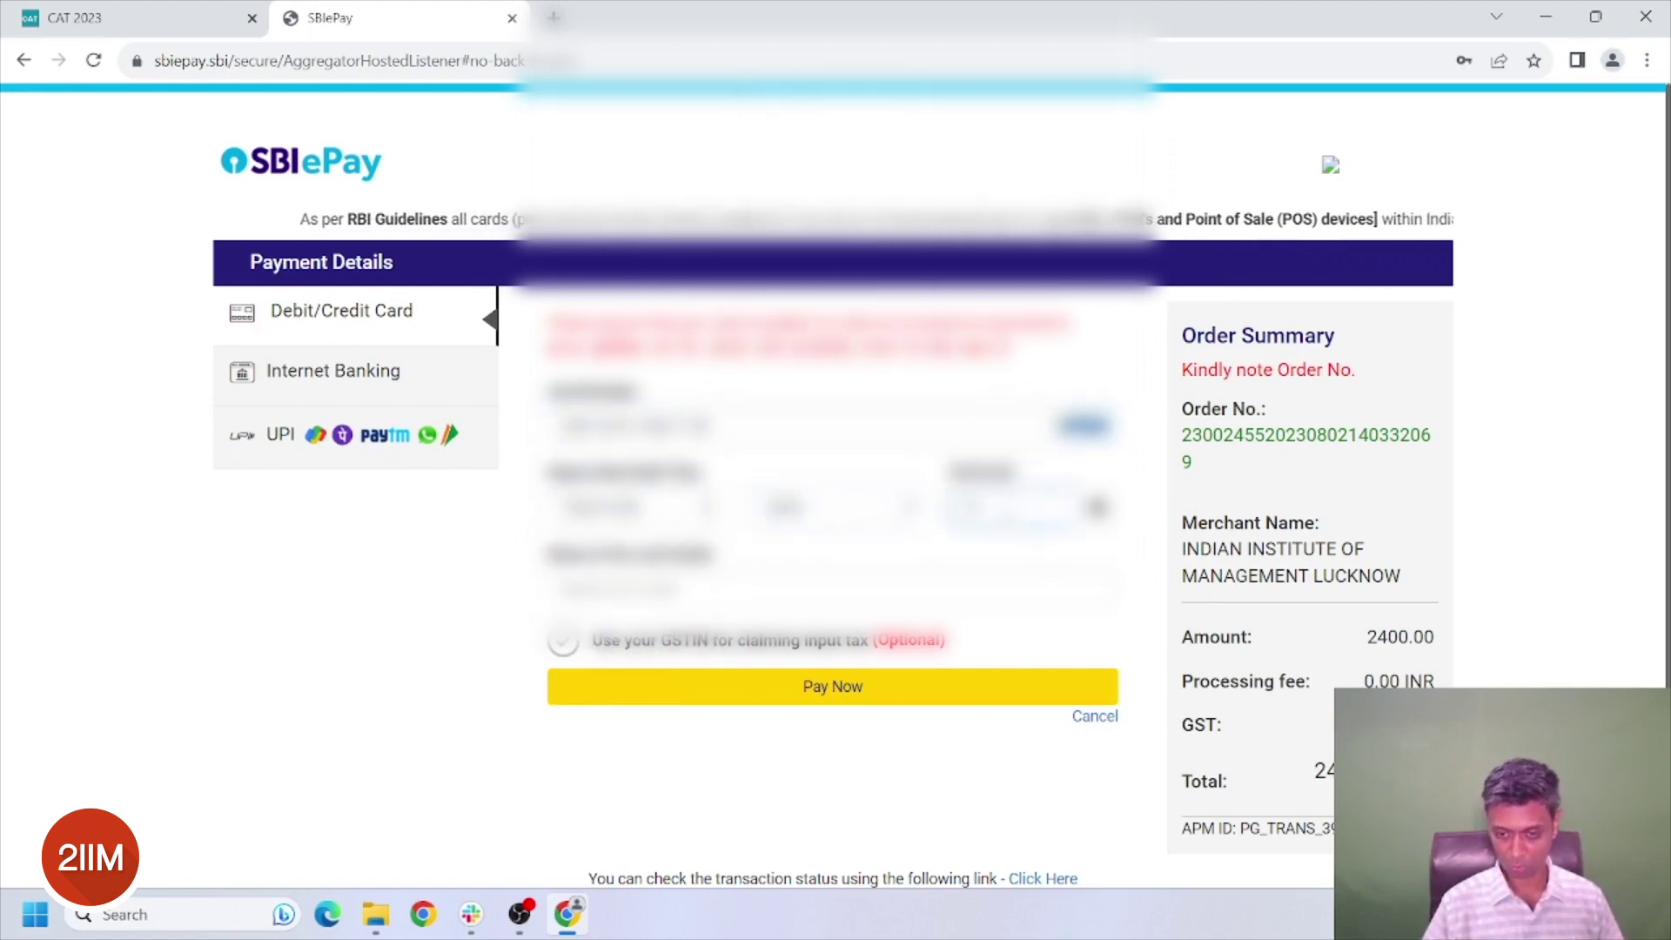
pyautogui.click(836, 589)
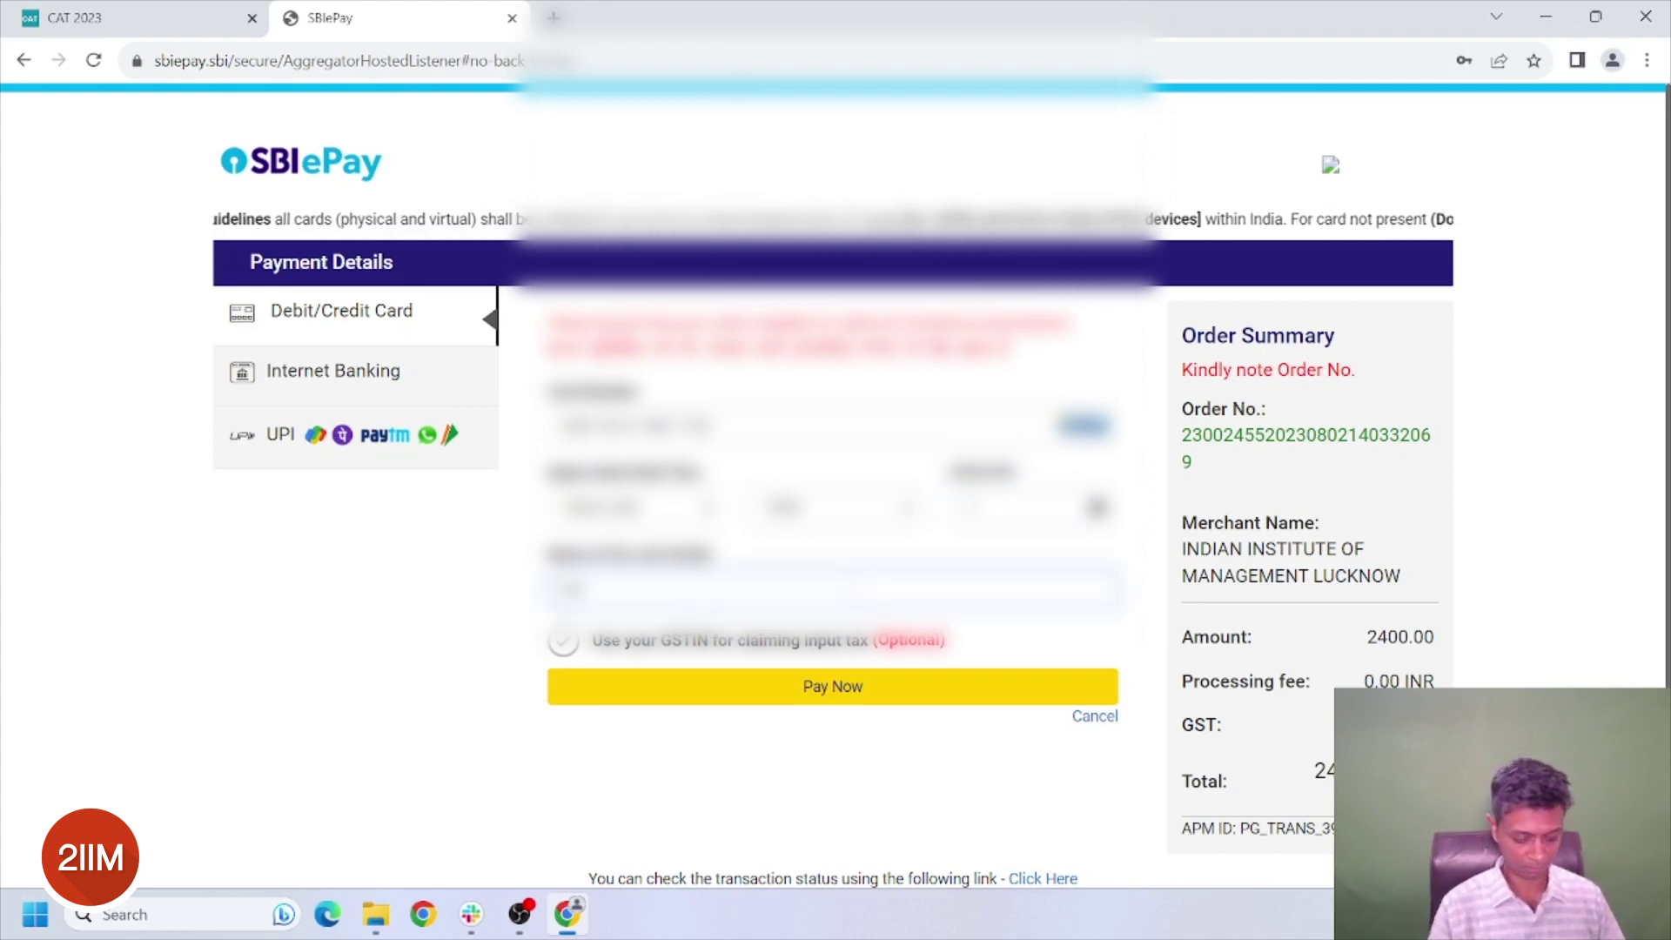
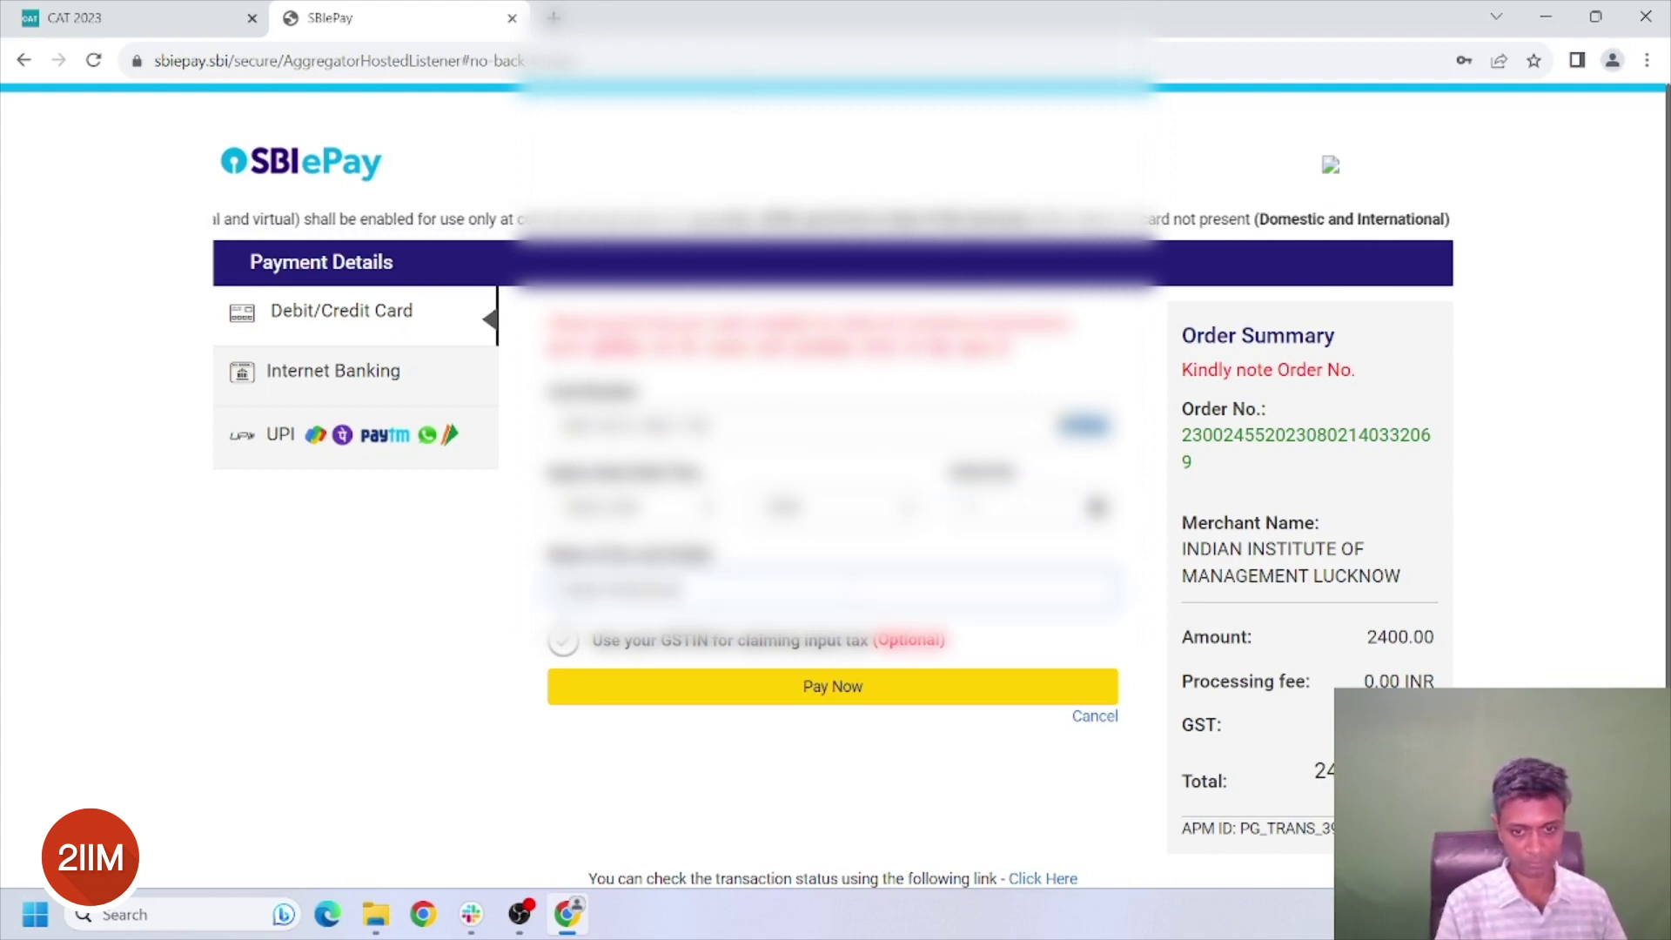
pyautogui.click(833, 685)
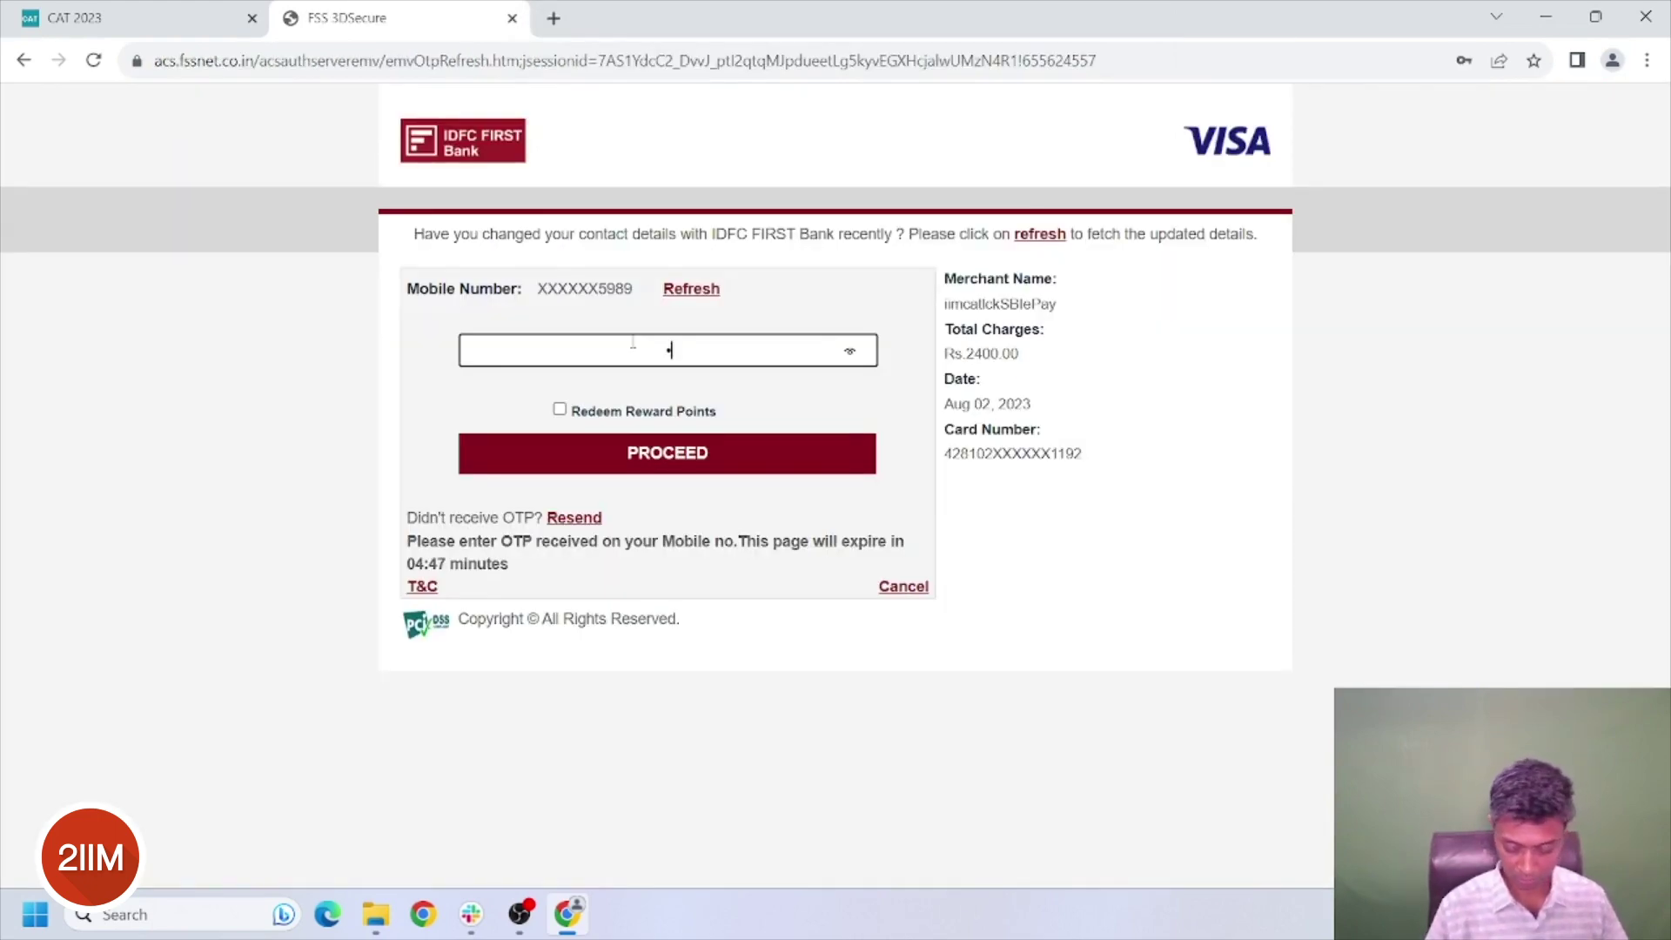
pyautogui.click(687, 452)
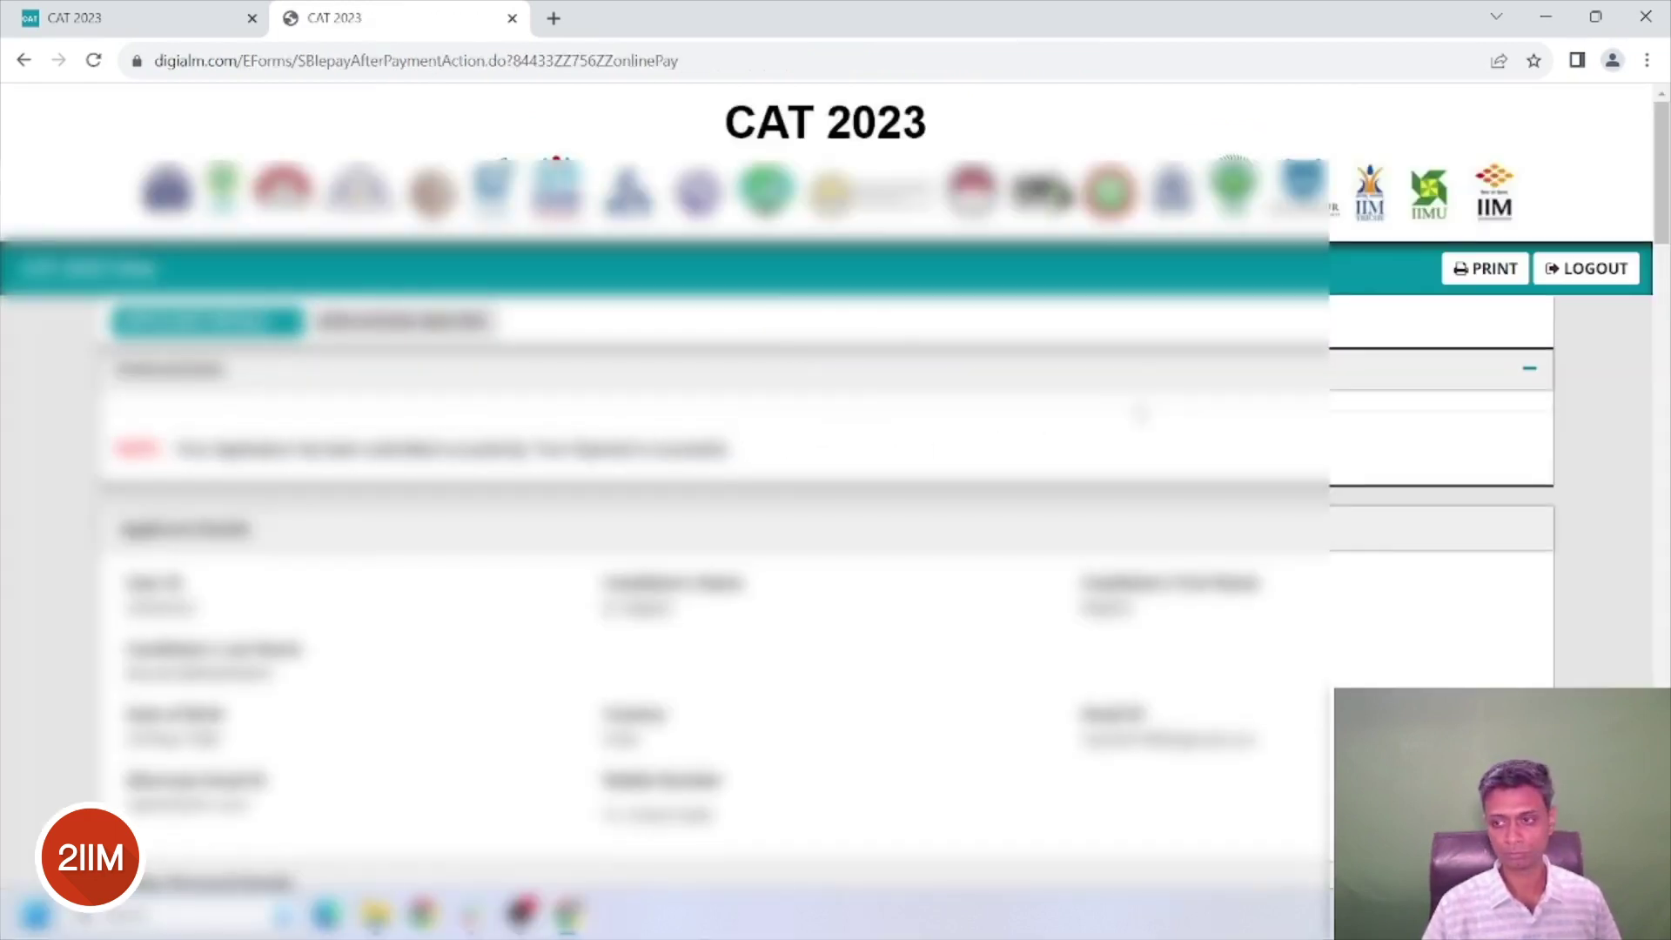
# Open the APPLICATION VIEW PDF tab for the submitted application
pyautogui.scroll(-15, 401, 143)
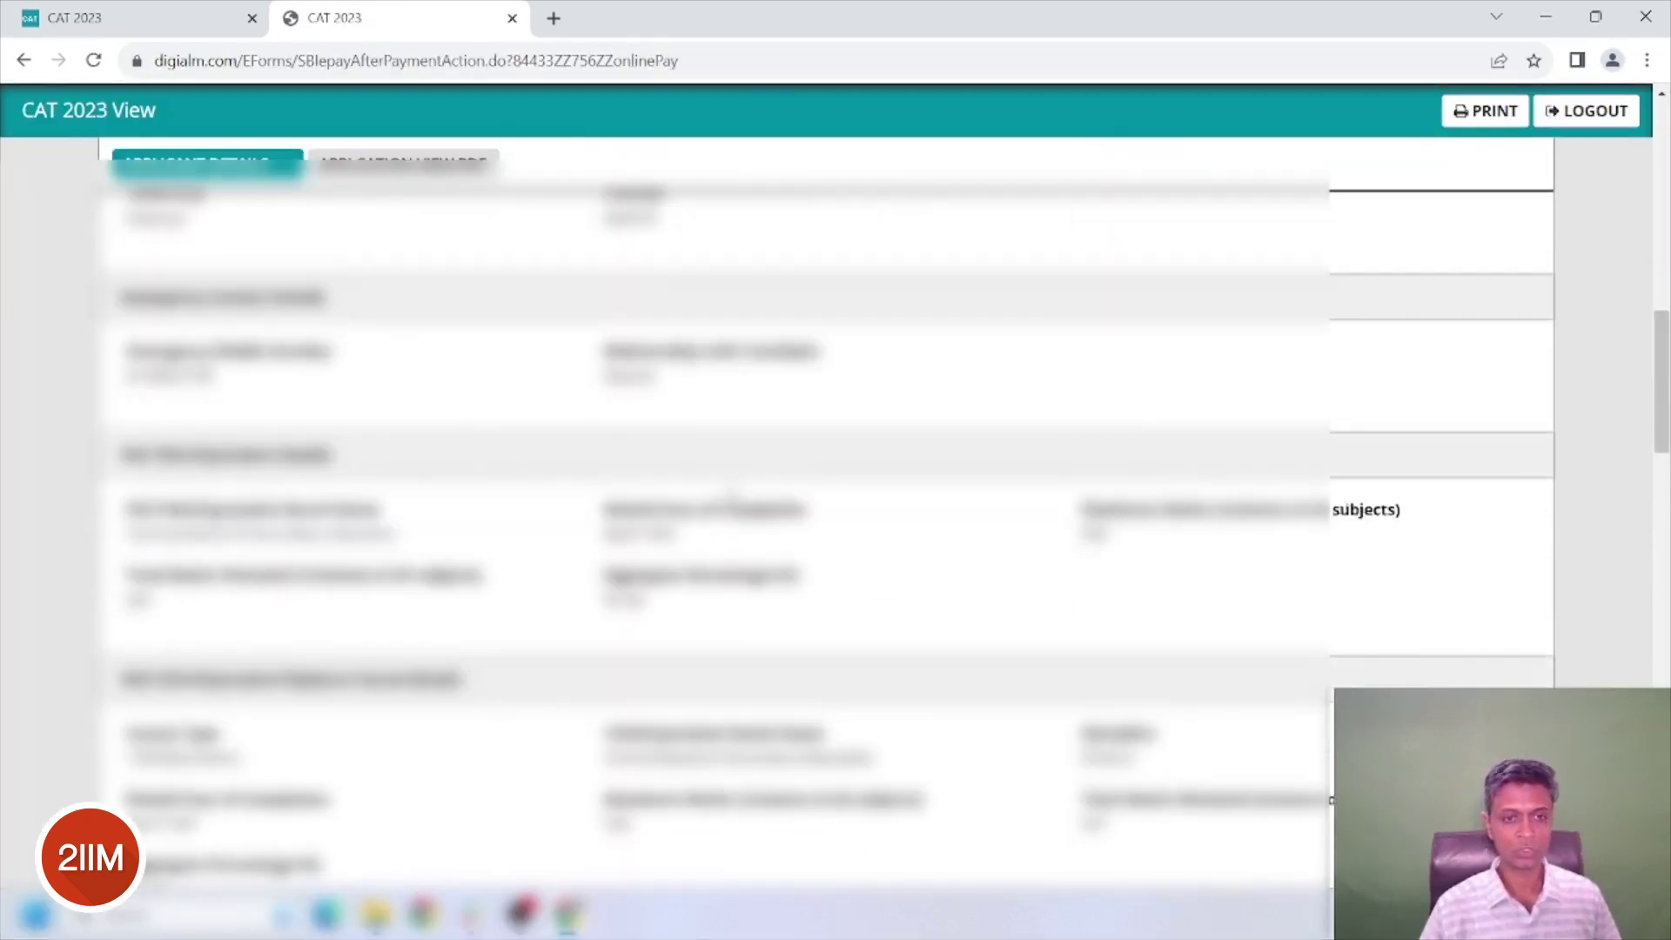
pyautogui.scroll(13, 400, 144)
pyautogui.click(402, 164)
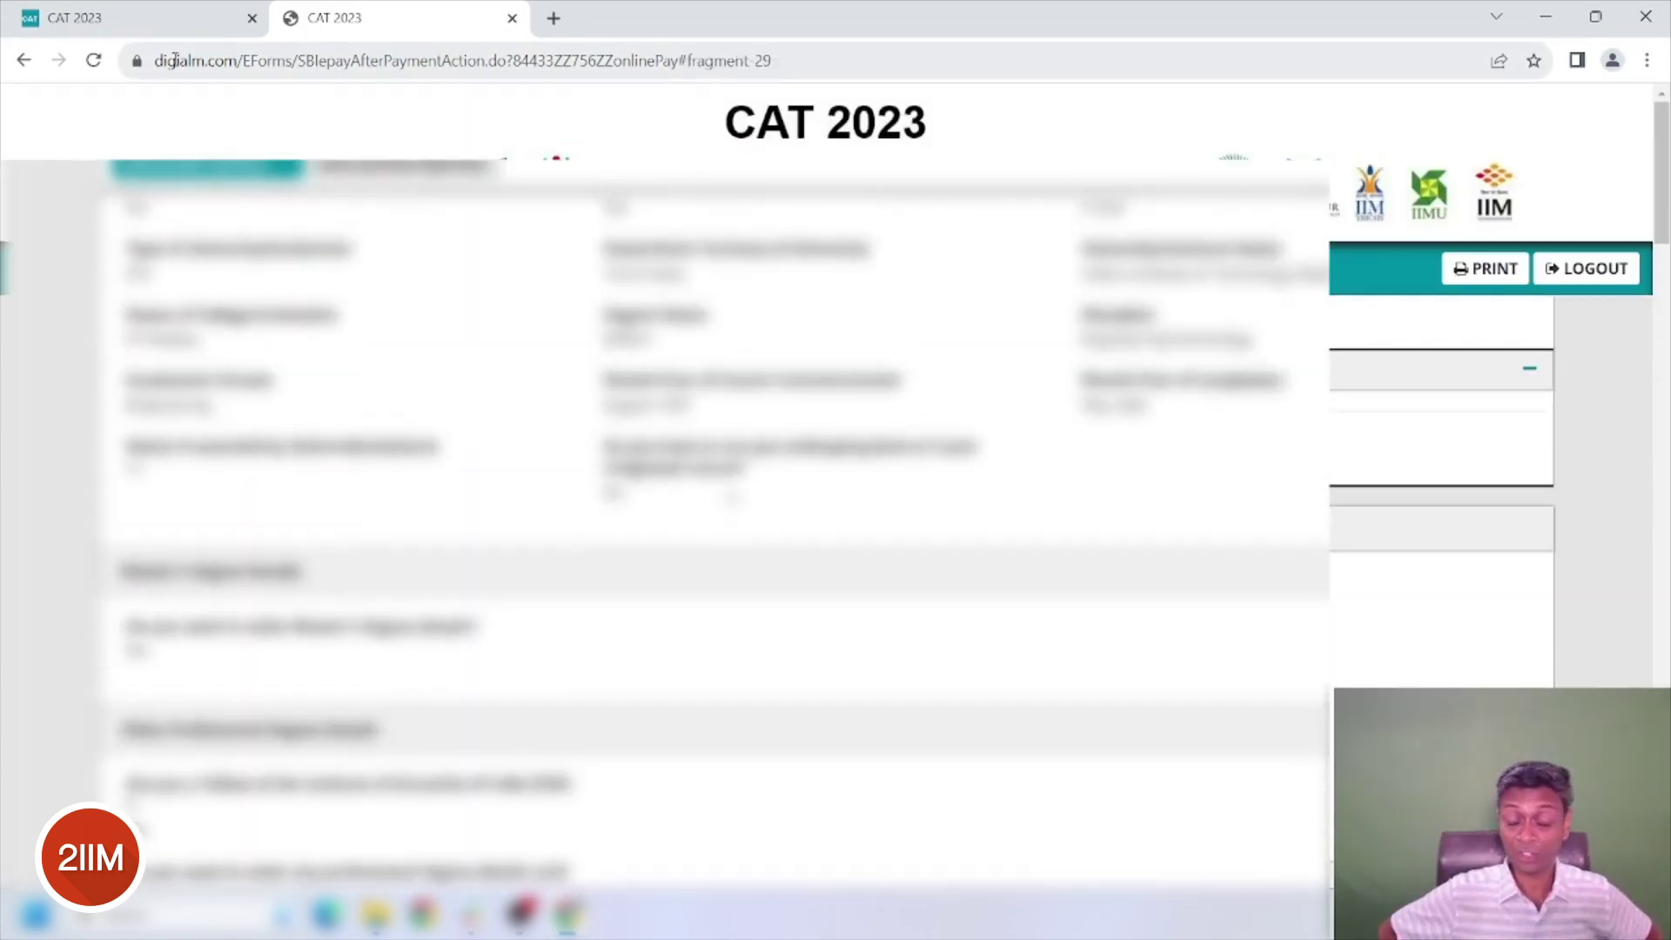